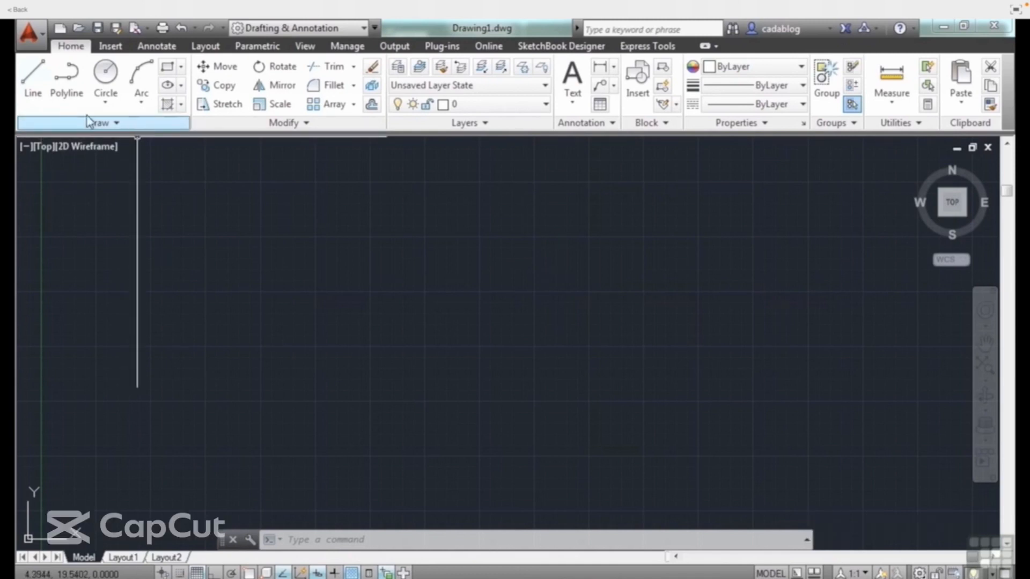
- Draw an open chain of six connected line segments at freely chosen points across the drawing area and end the Line command
left_click(32, 91)
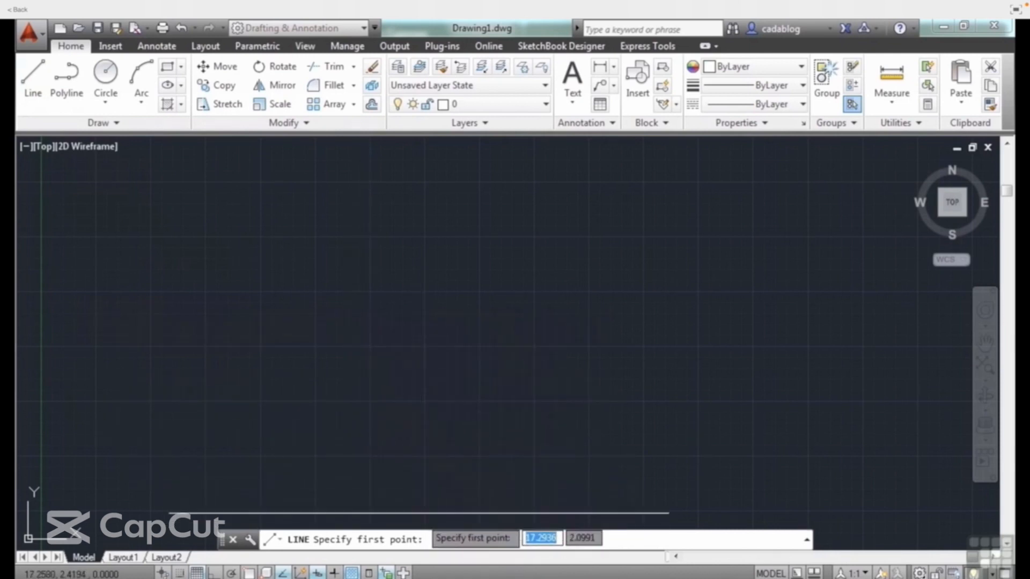
left_click(306, 316)
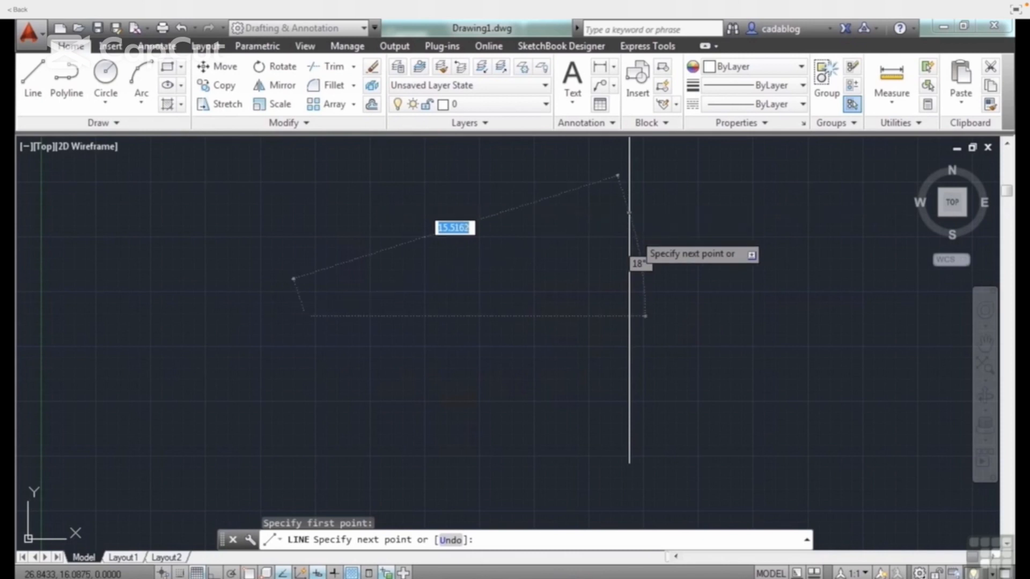
left_click(603, 225)
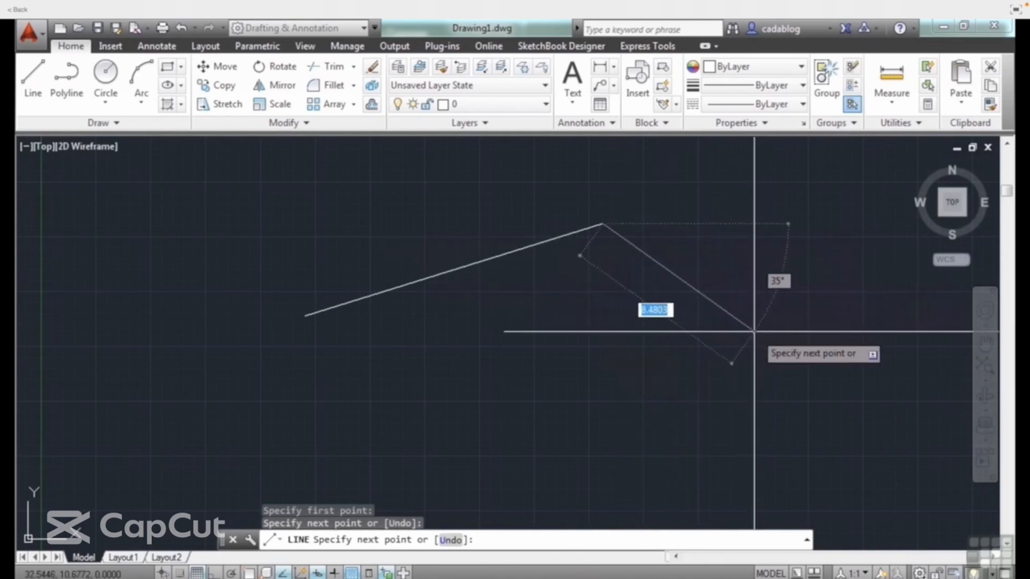
left_click(746, 293)
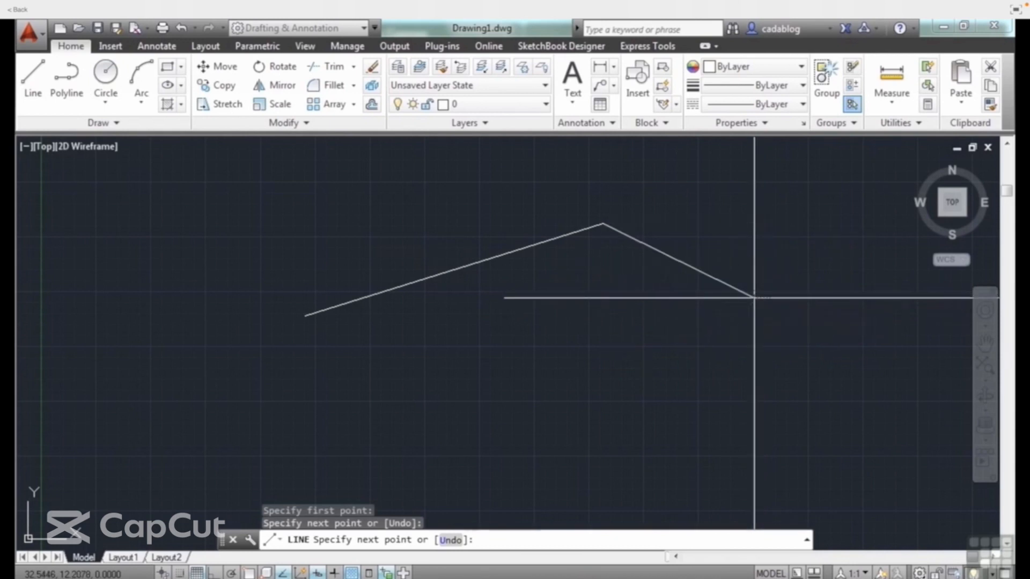
left_click(600, 399)
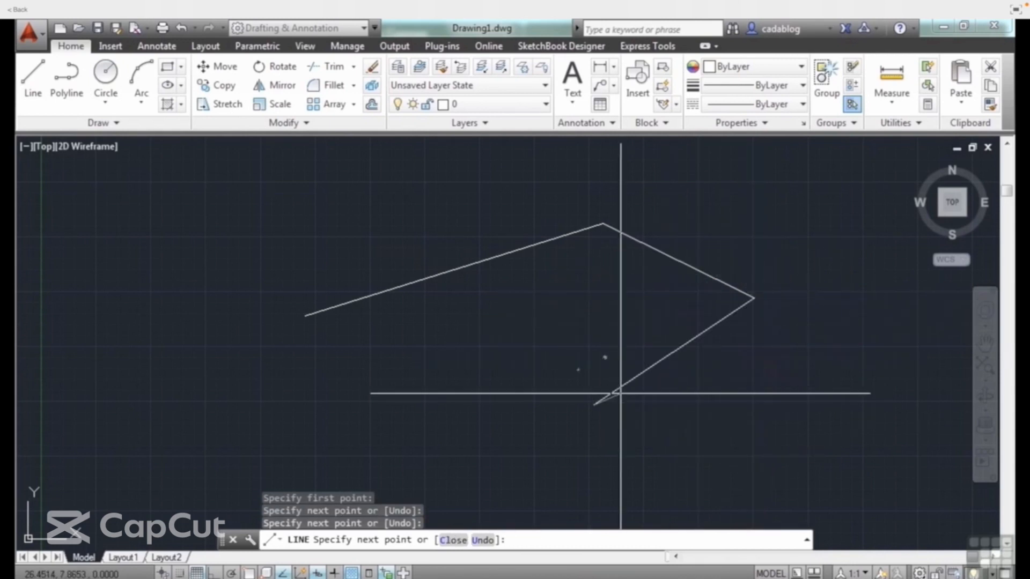
left_click(478, 379)
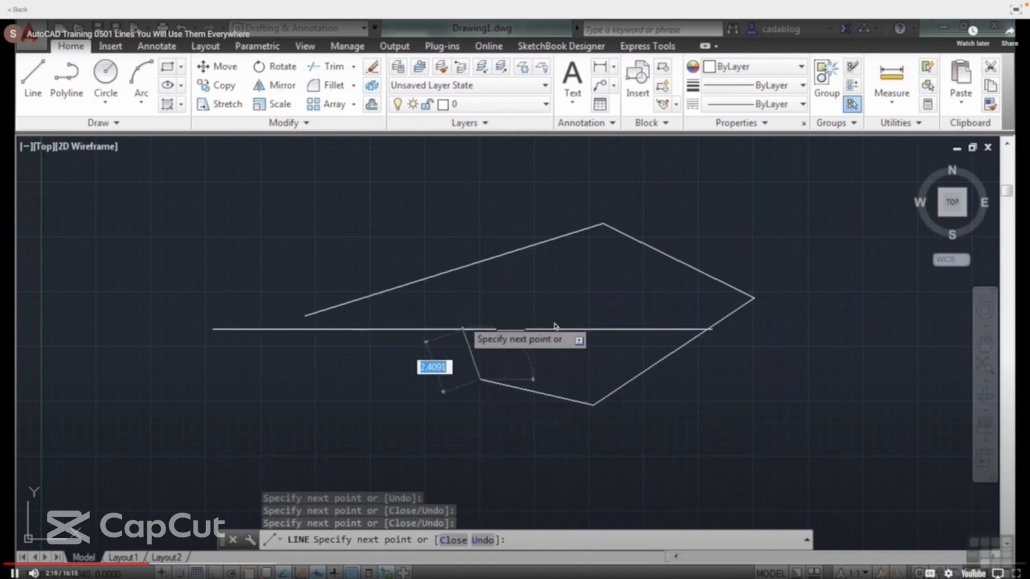
left_click(461, 319)
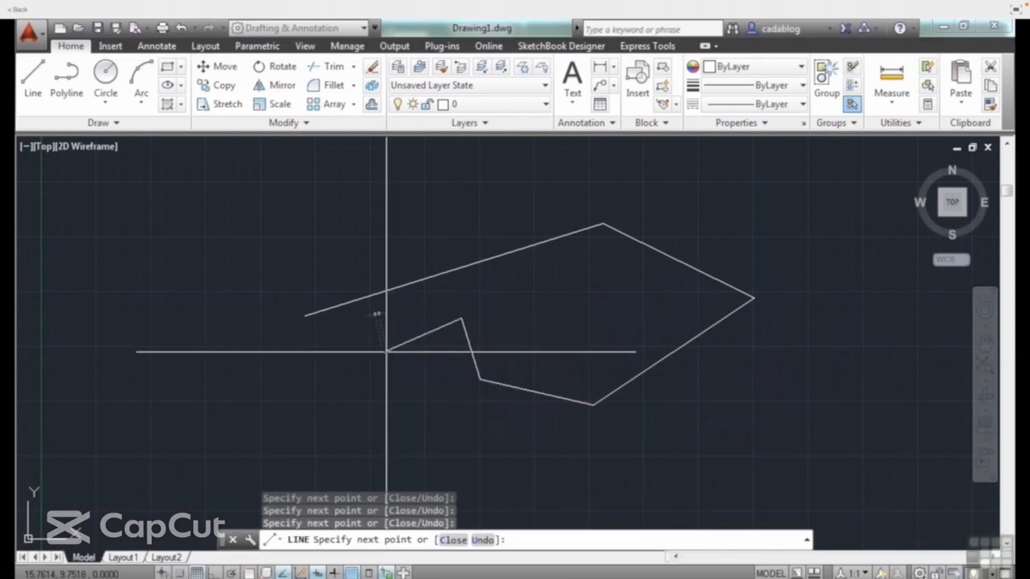
left_click(382, 354)
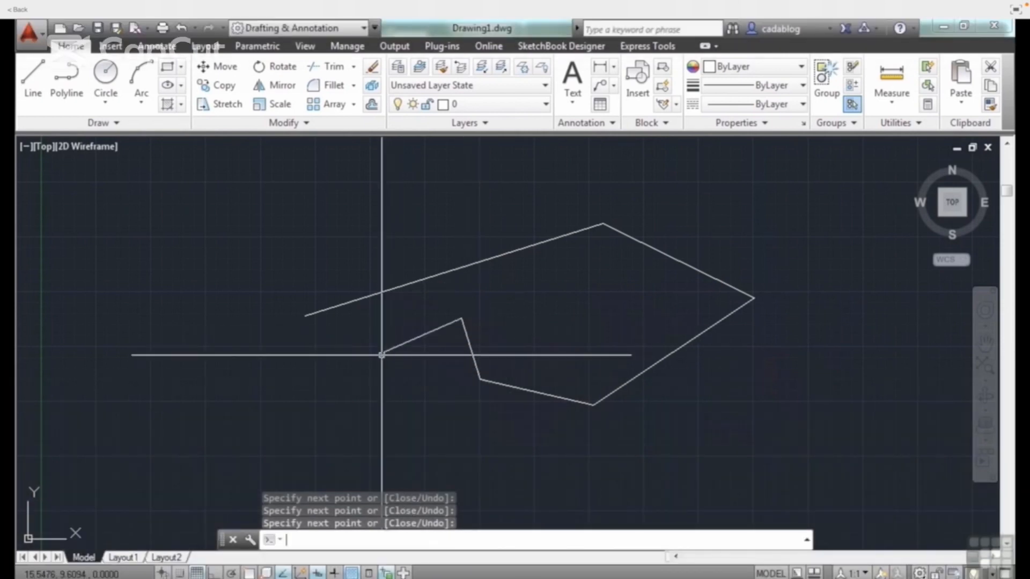
key("Return")
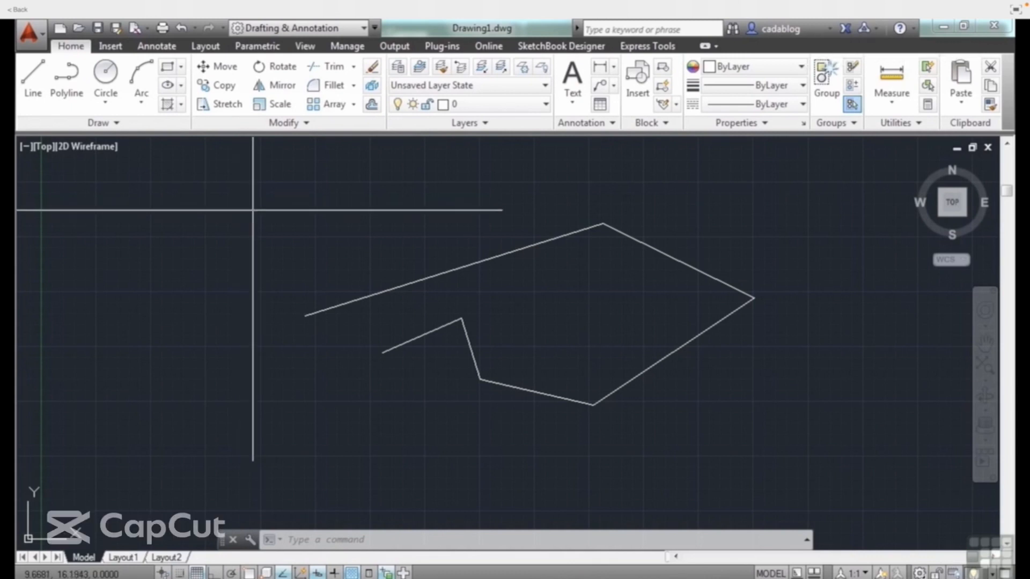
- Erase the freehand line segments with the Erase command
type("e")
key("Return")
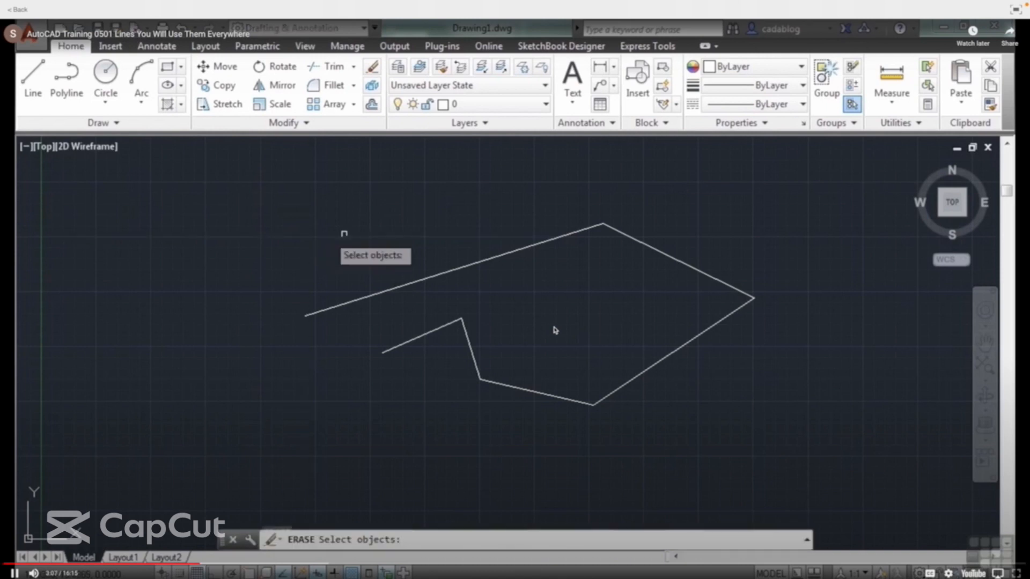
left_click(741, 196)
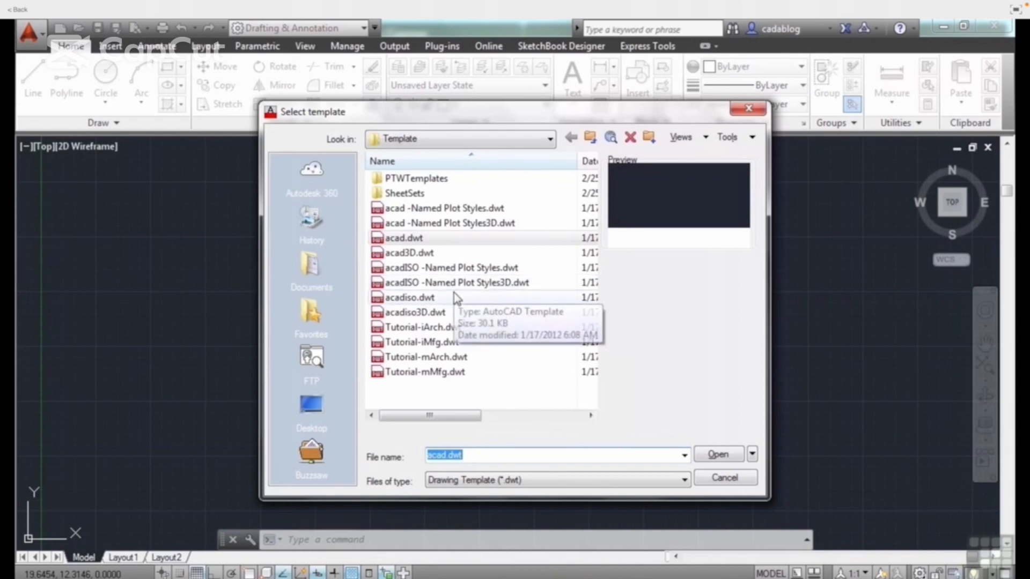
- Create a new drawing from the Tutorial-iArch.dwt template and show its whole title block sheet
left_click(444, 329)
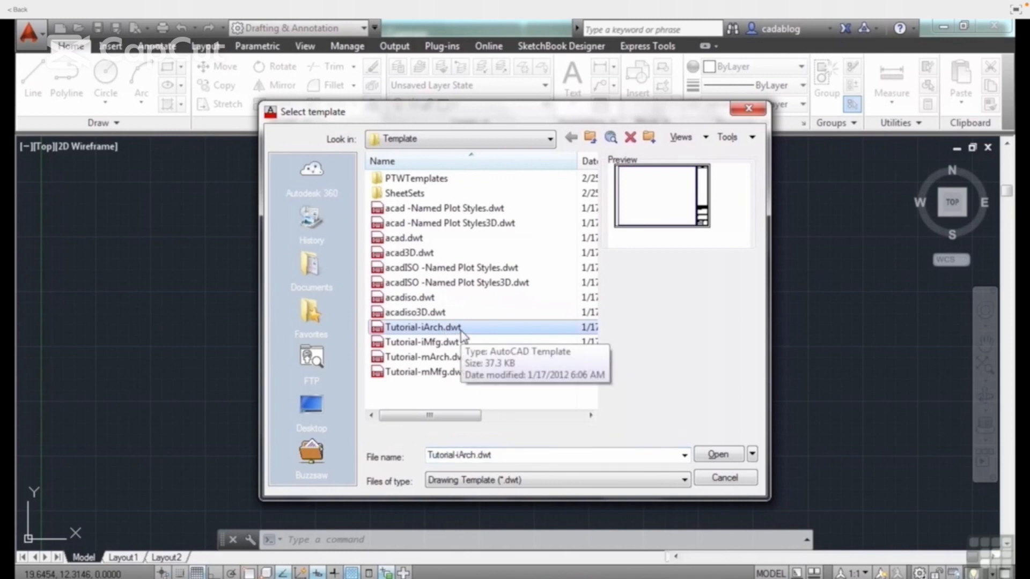
left_click(718, 455)
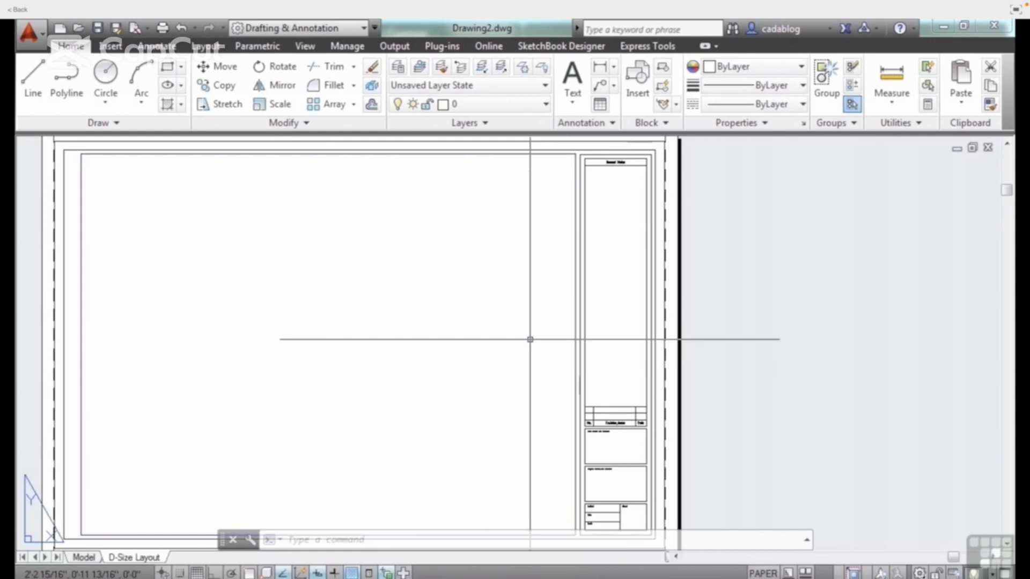
scroll(611, 337, "down", 2)
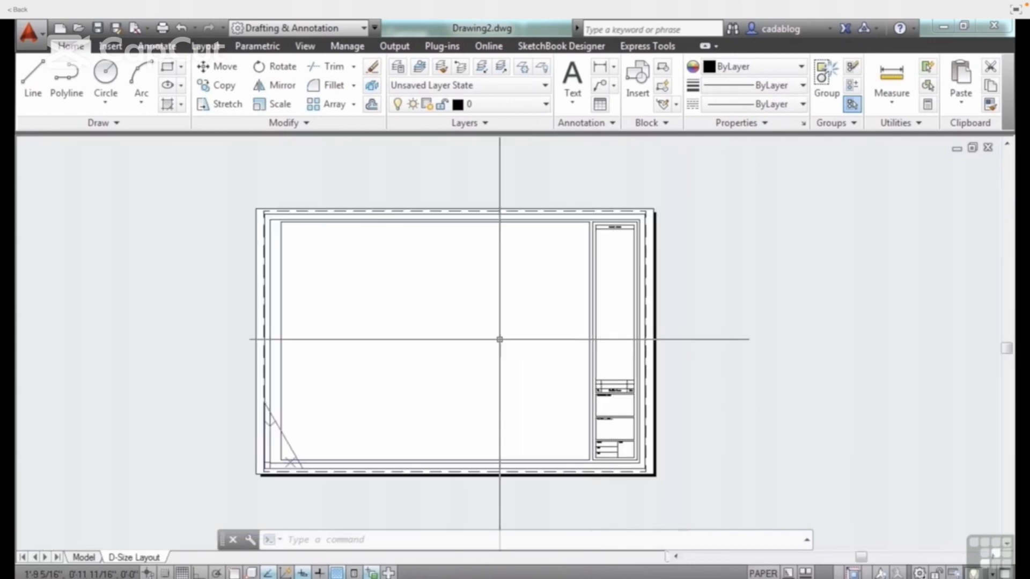
mouse_move(555, 332)
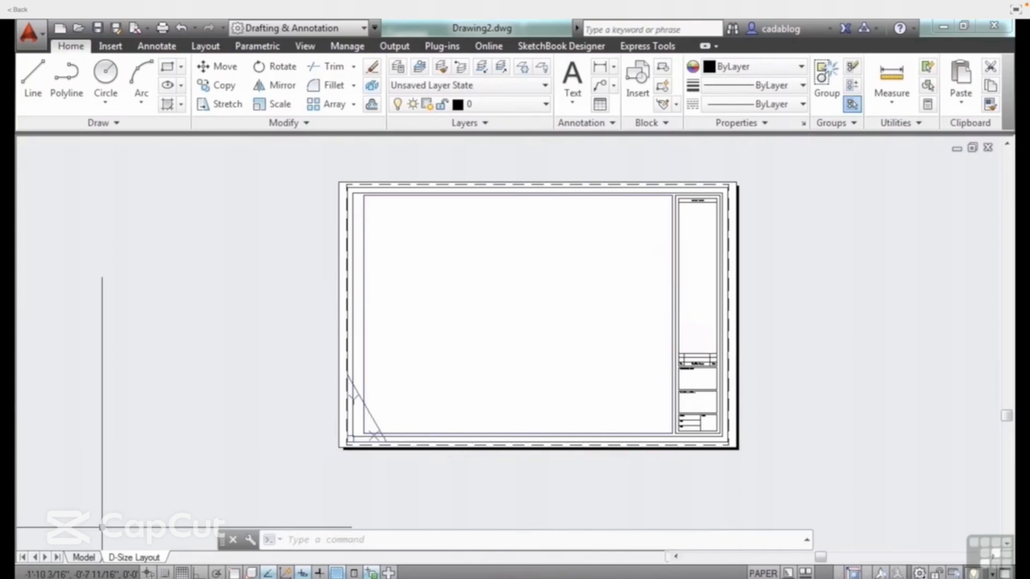
- Compare model space with the D-Size Layout sheet and finish in model space
left_click(84, 558)
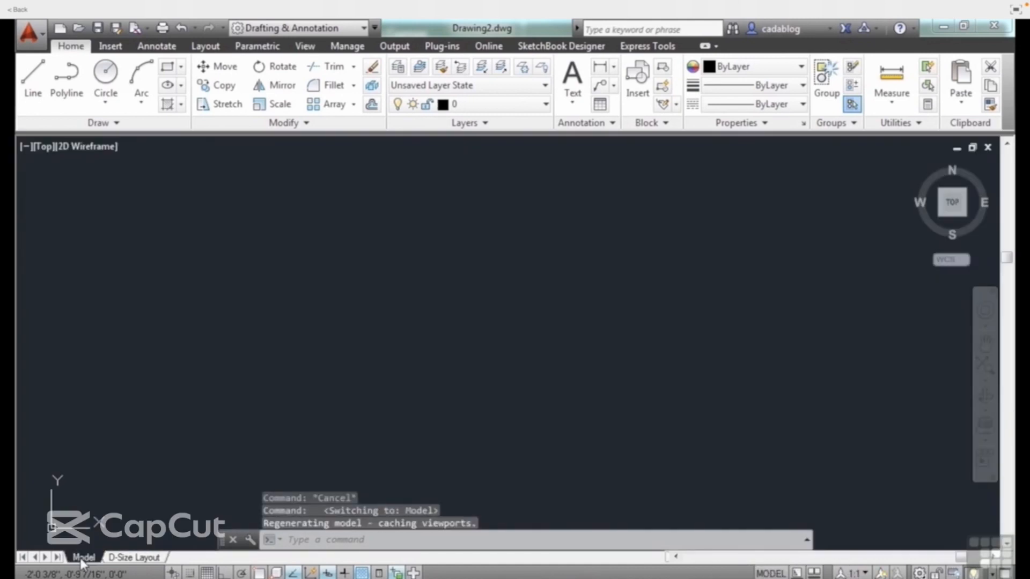
left_click(126, 558)
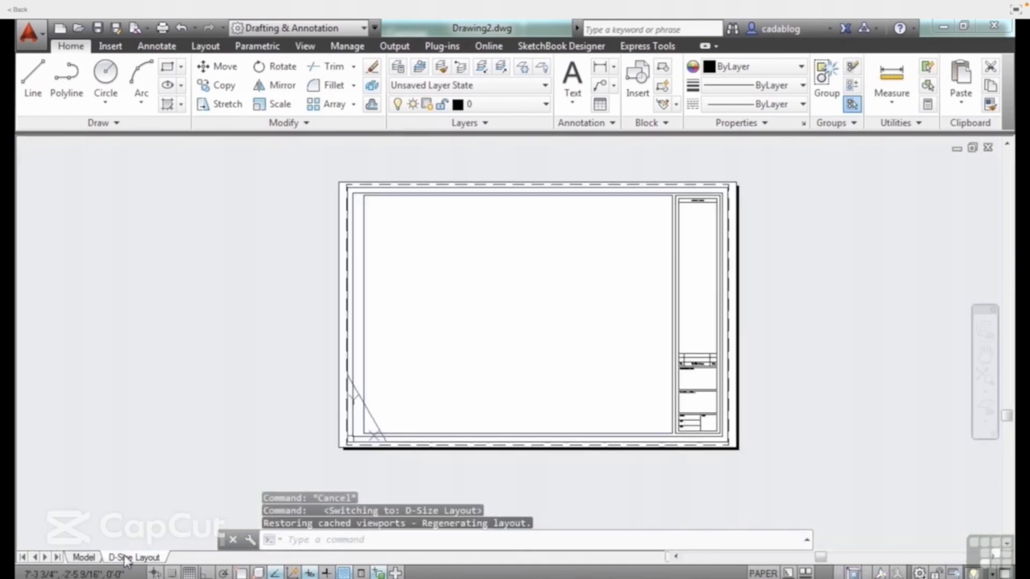
left_click(91, 558)
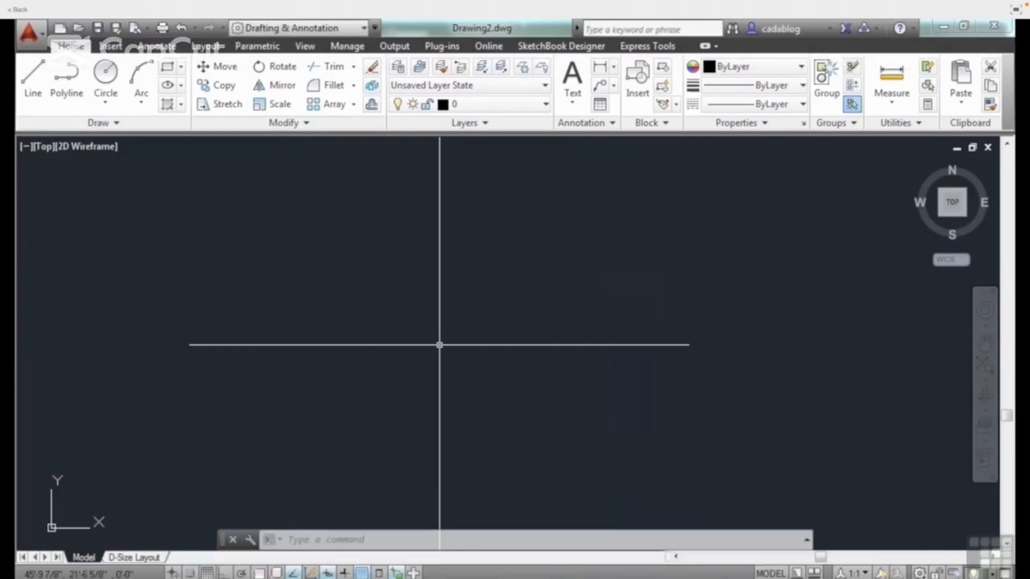
- Start a line in model space with its first point at the coordinates 0,0
left_click(552, 288)
mouse_move(787, 9)
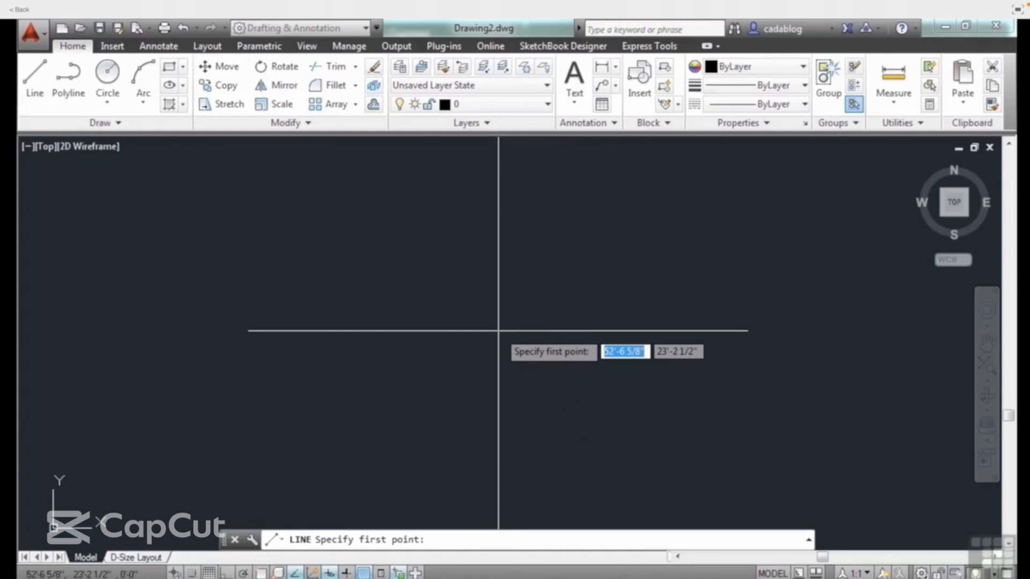
type("0")
key("Tab")
type("0")
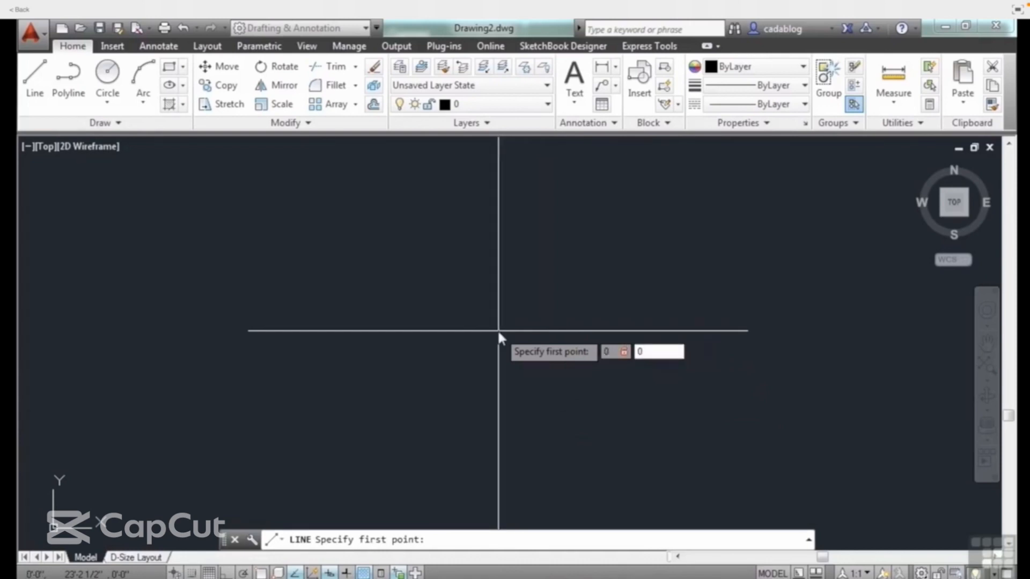
key("Return")
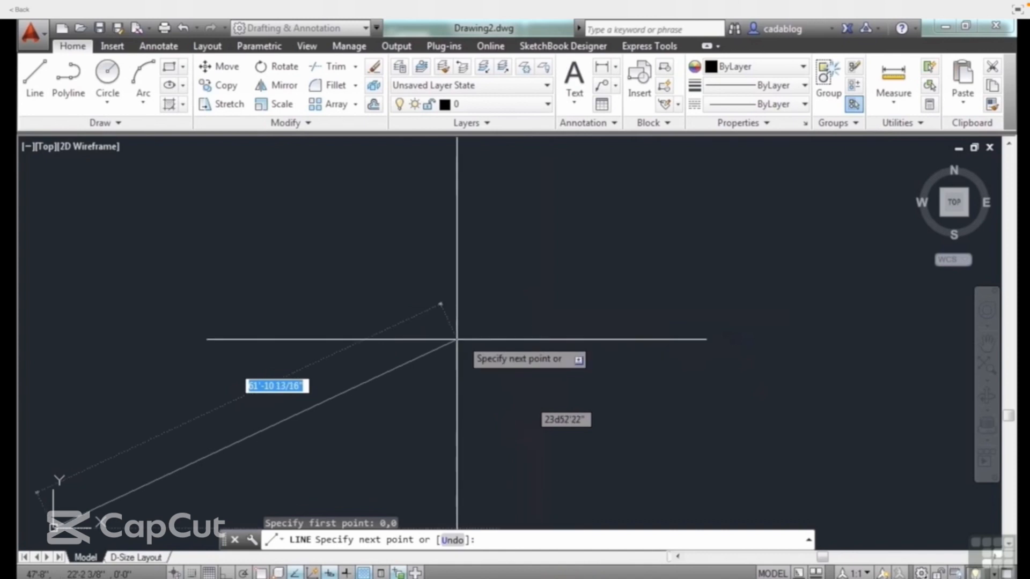
- Try entering 50'6 as the length of the line segment from the origin
mouse_move(347, 364)
middle_mouse_down()
mouse_move(487, 315)
mouse_move(632, 288)
mouse_move(606, 294)
middle_mouse_up()
scroll(375, 446, "up", 4)
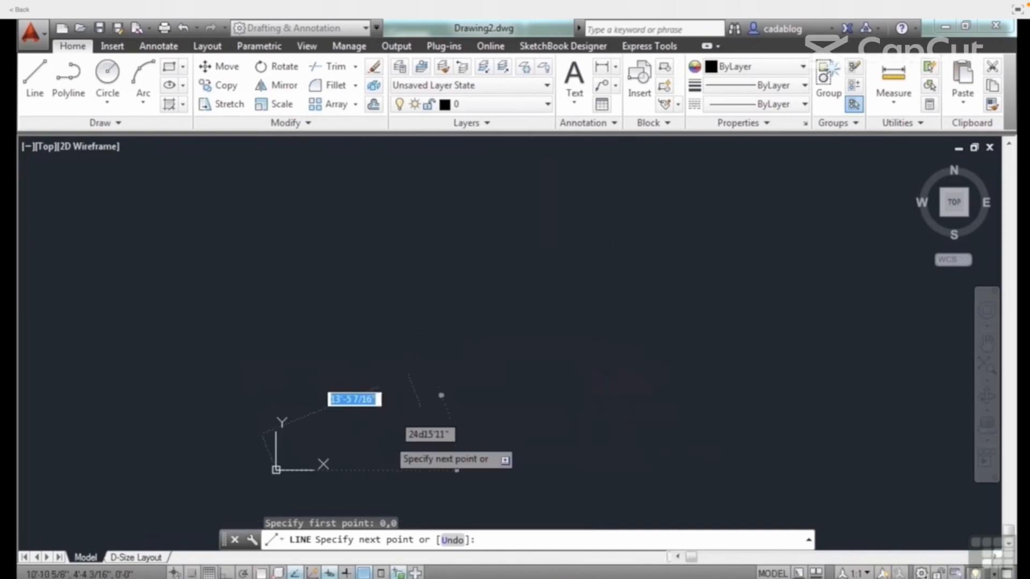
scroll(403, 399, "down", 4)
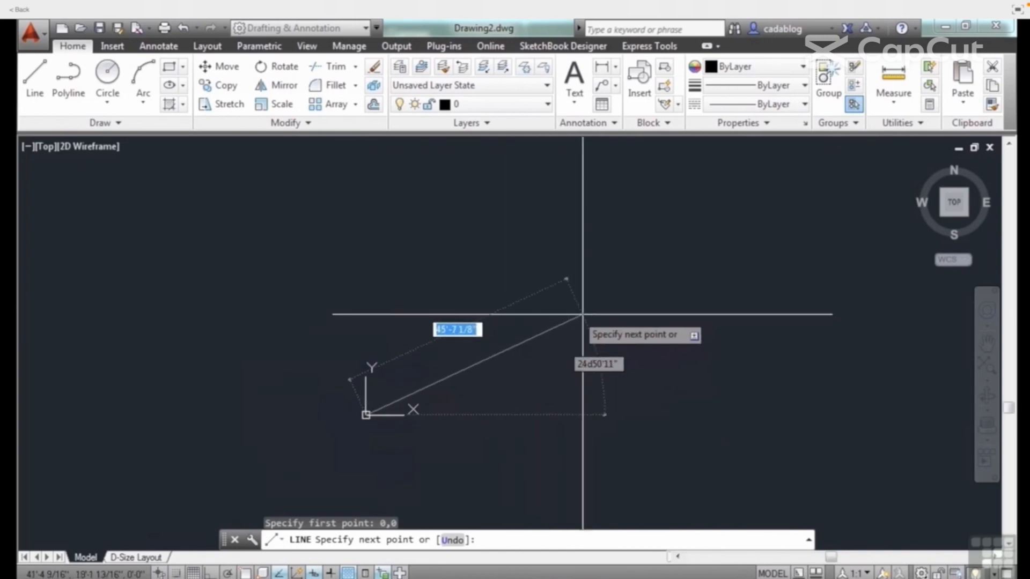
middle_click_drag(582, 315, 561, 278)
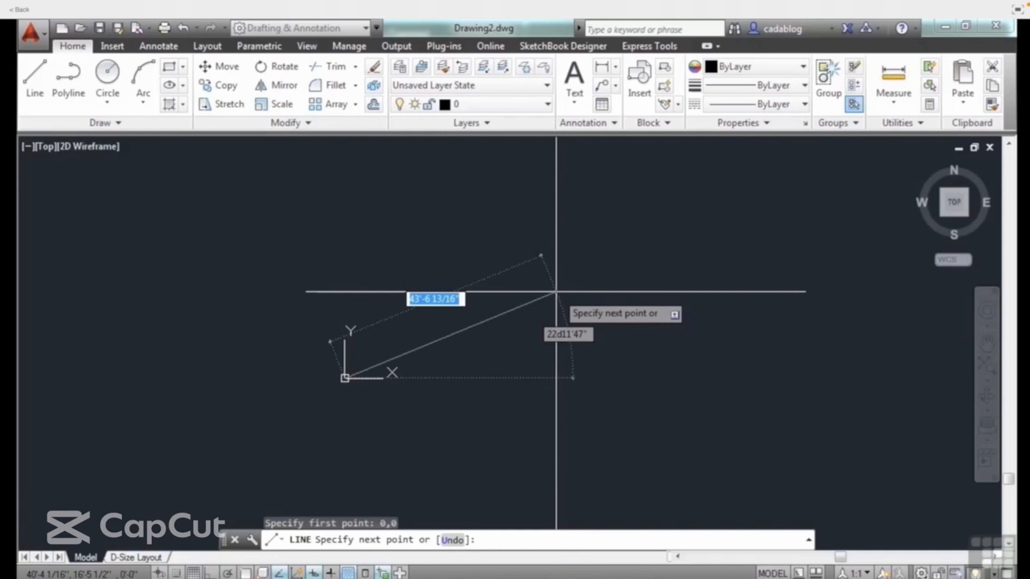
type("50'6")
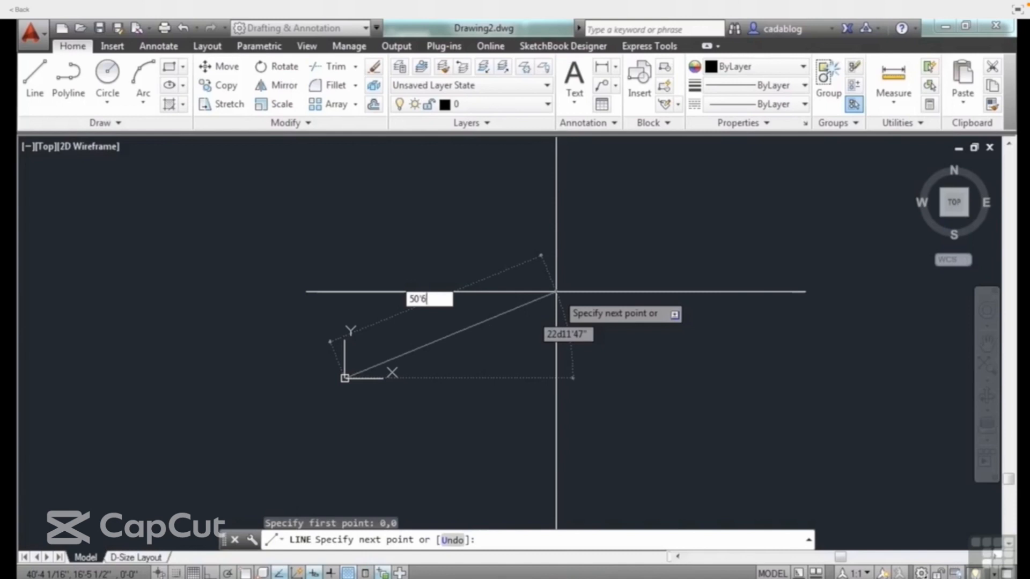
key("BackSpace")
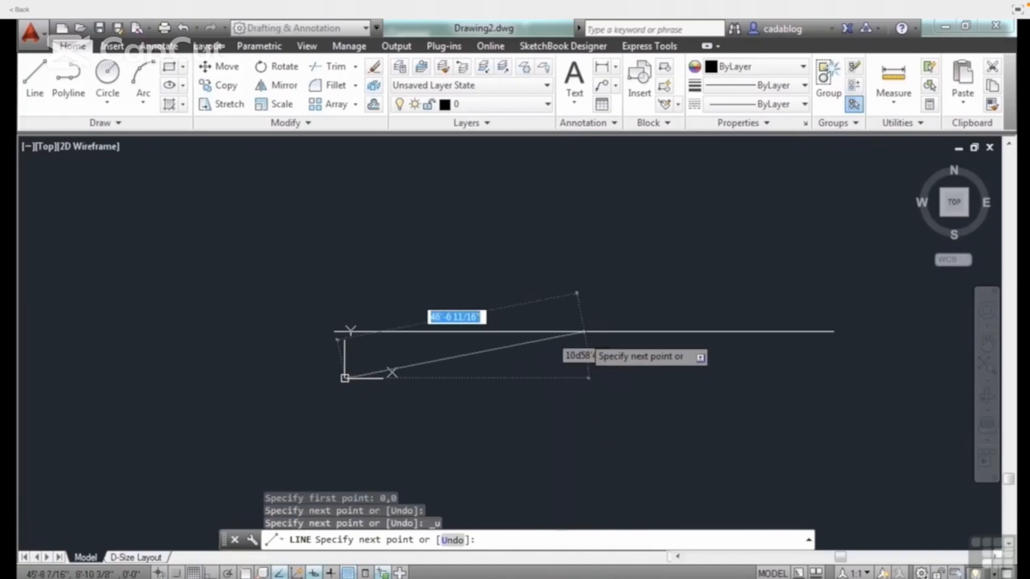
- Turn on Ortho mode and draw a horizontal 50' line from the origin in the positive X direction, ending the Line command
key("F8")
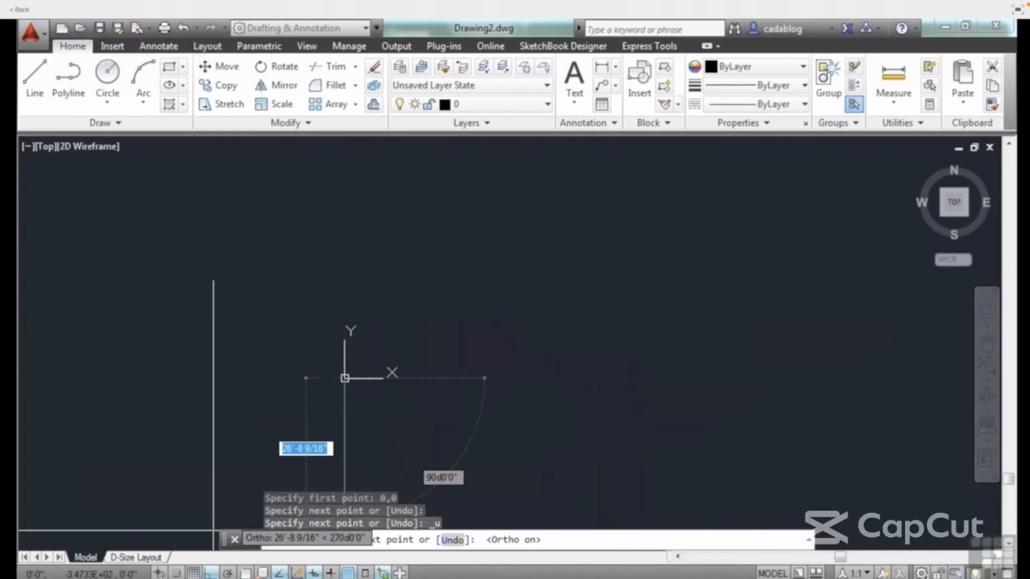
left_click(212, 573)
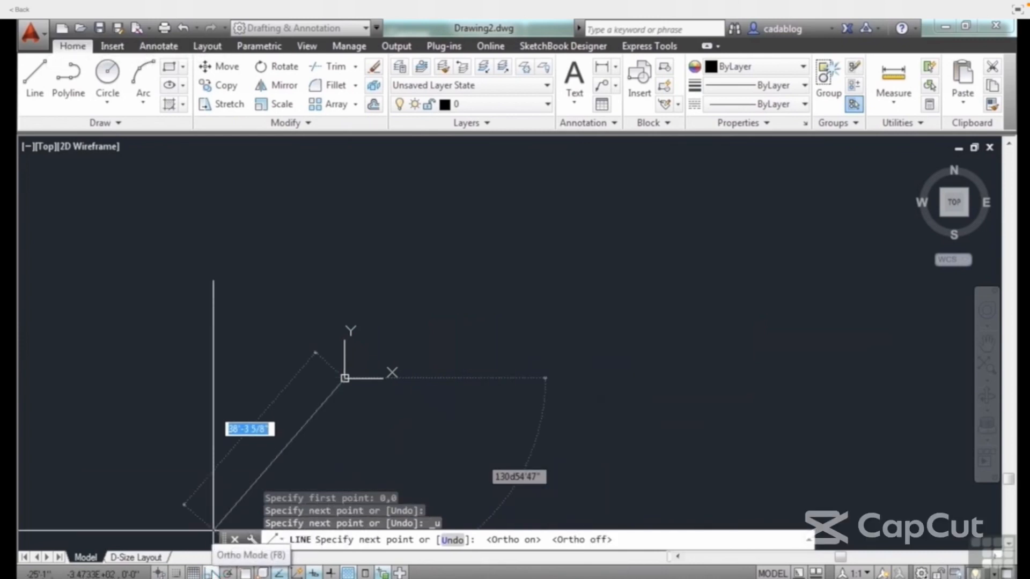
left_click(212, 573)
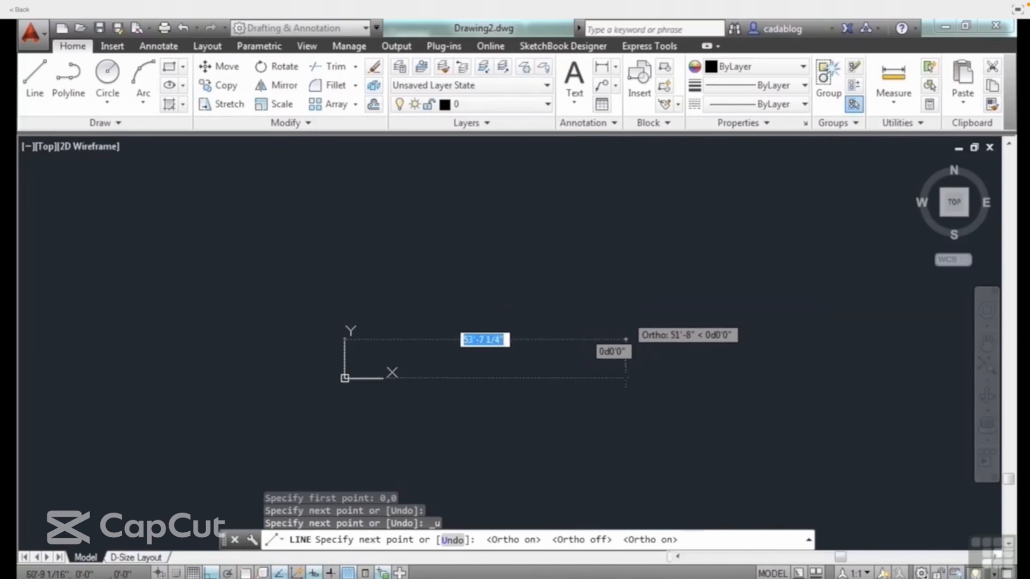
type("5")
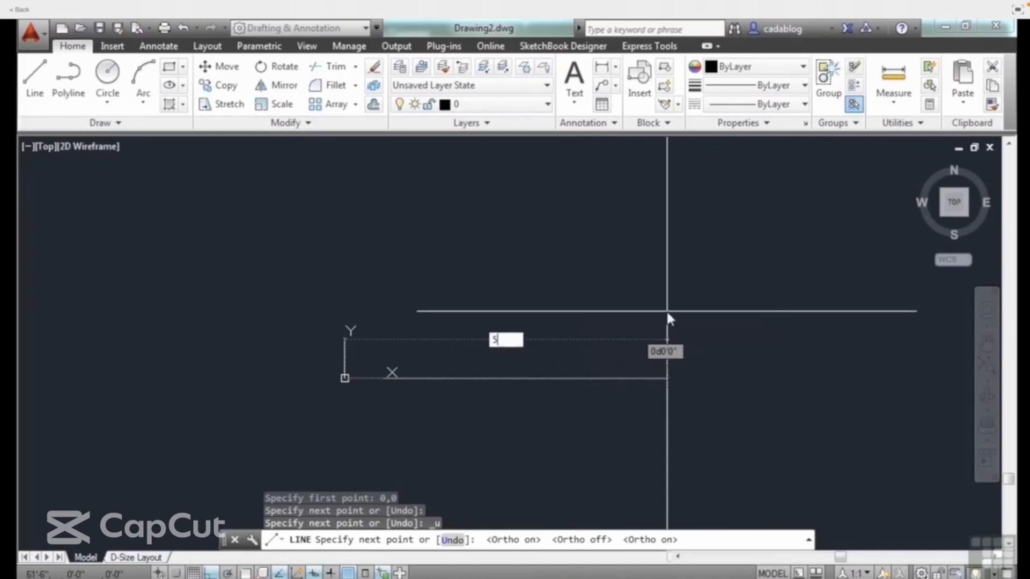
type("0'")
key("Return")
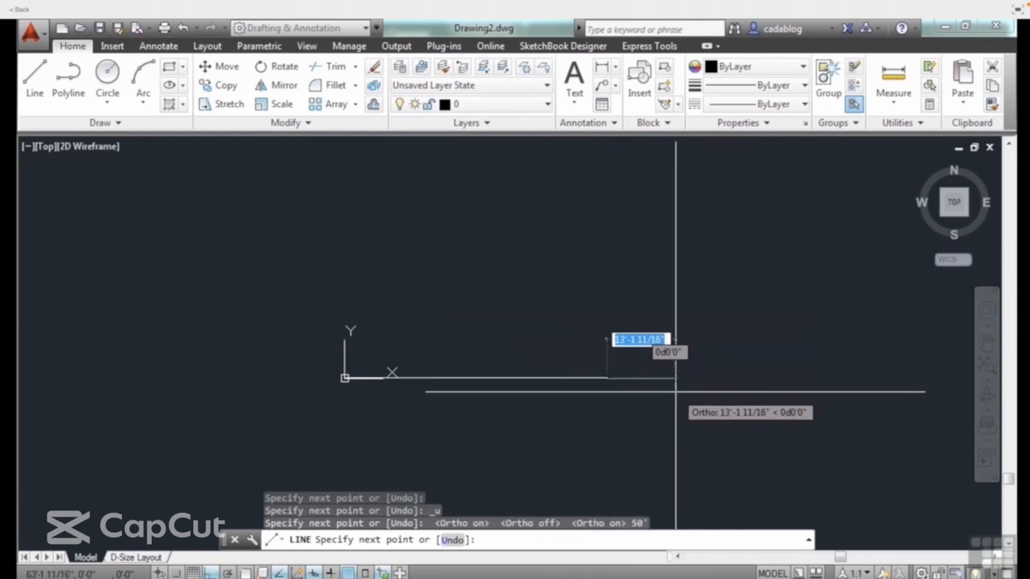
key("Return")
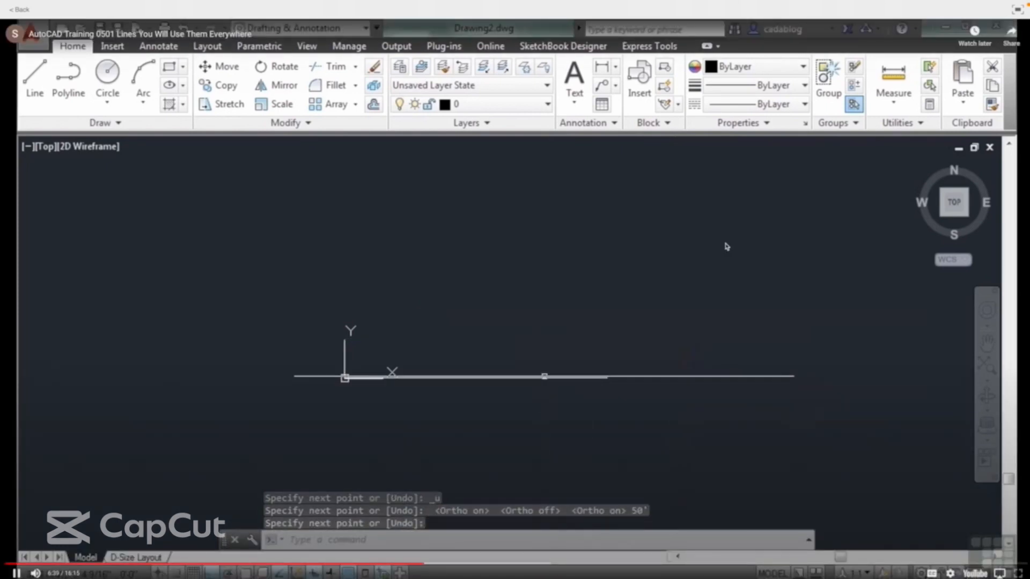
- Select the horizontal line to check its dimensions at the far endpoint grip, and clear the selection
left_click(545, 378)
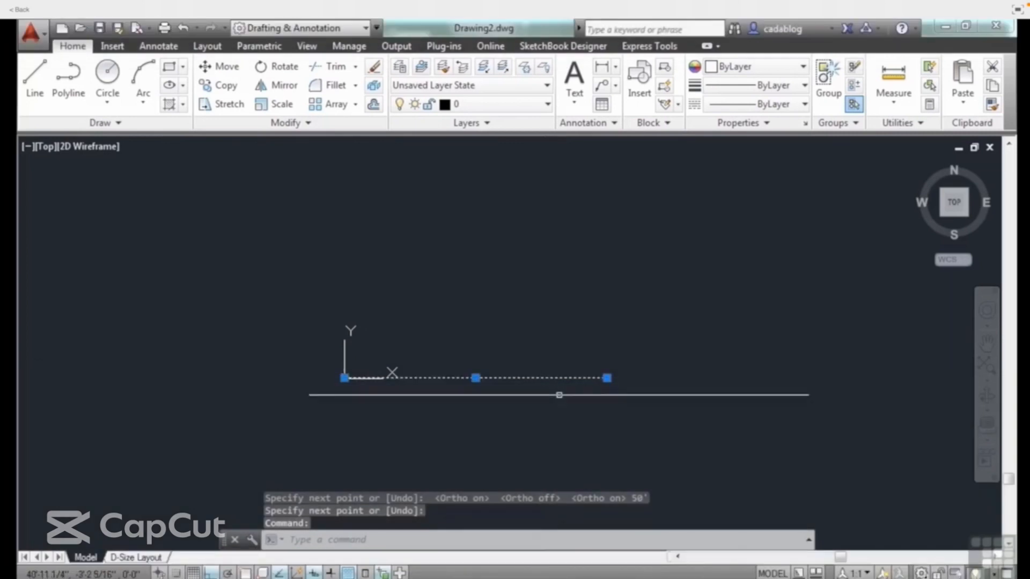
mouse_move(606, 378)
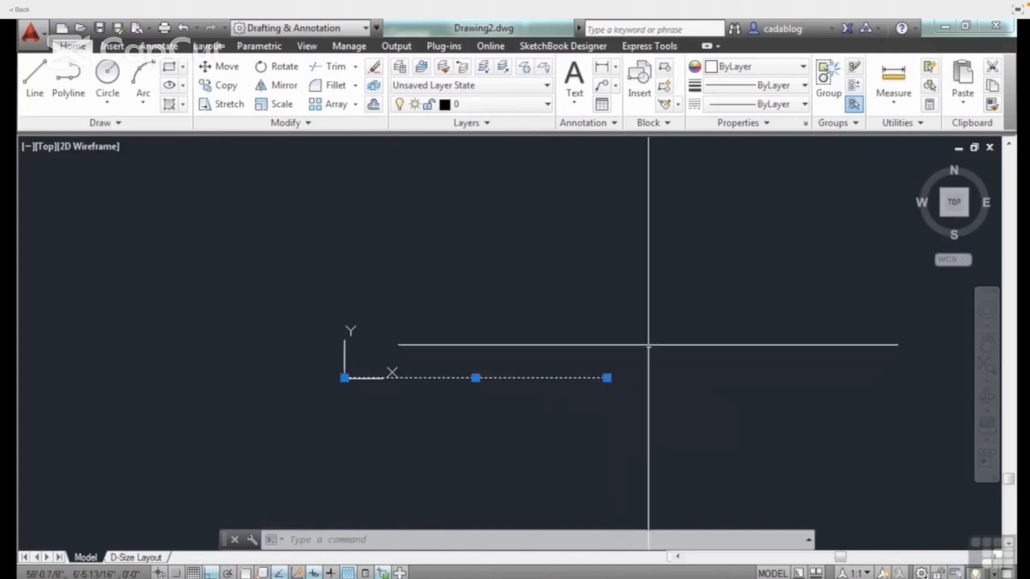
key("Escape")
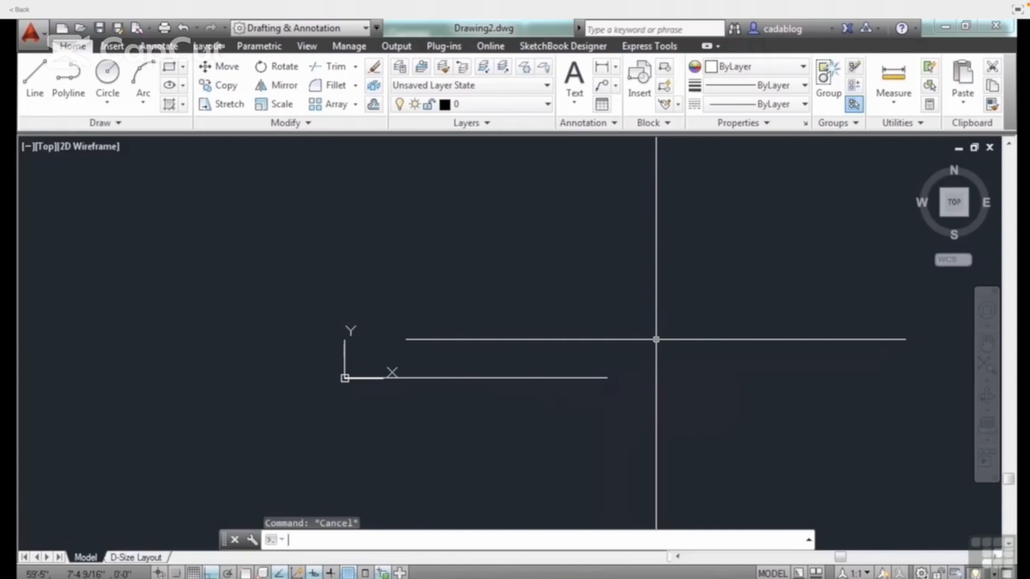
- Start a line with its first point set by the Endpoint object snap
type("l")
key("Return")
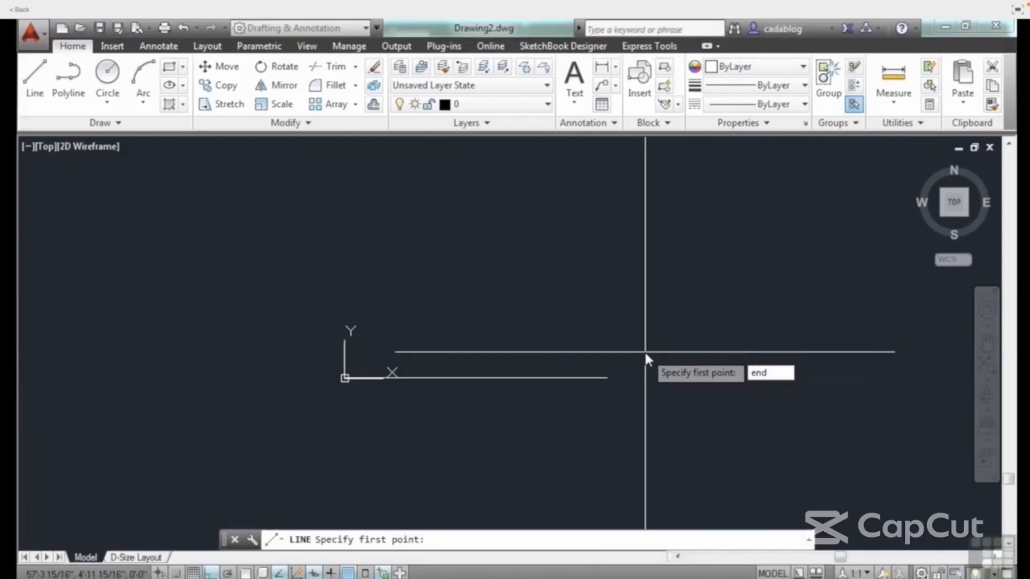
mouse_move(726, 252)
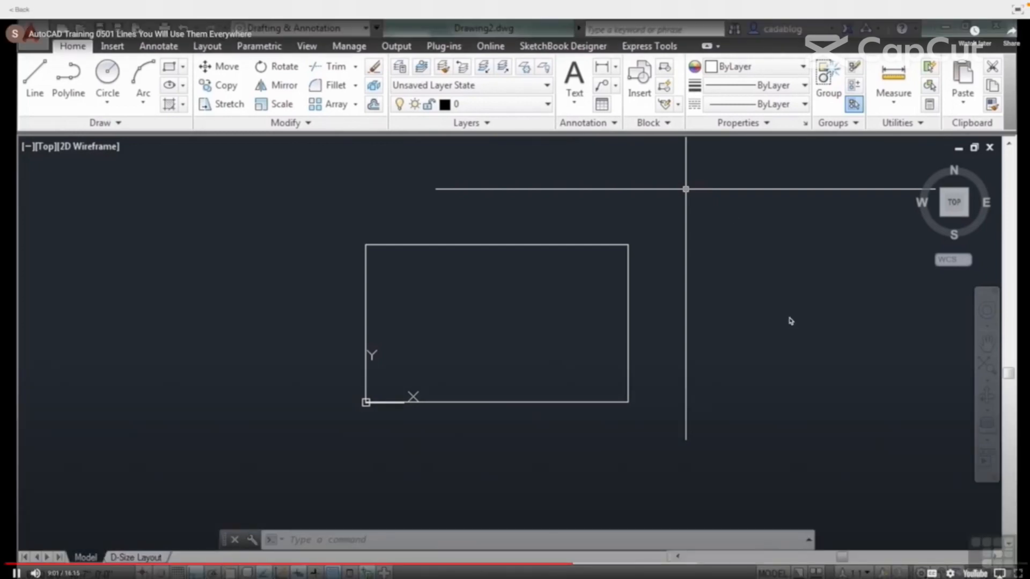
left_click(789, 321)
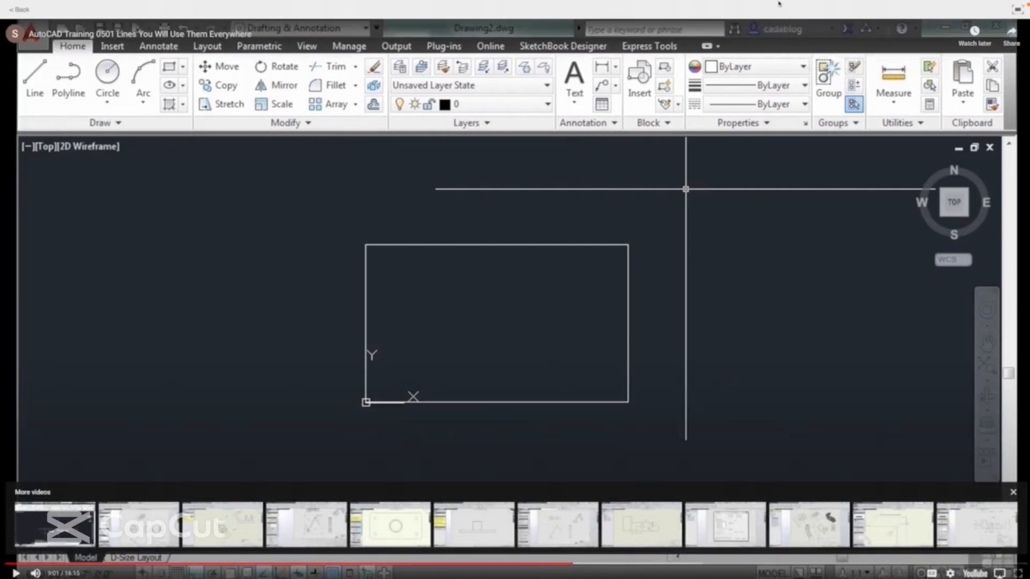
mouse_move(778, 7)
left_click(500, 294)
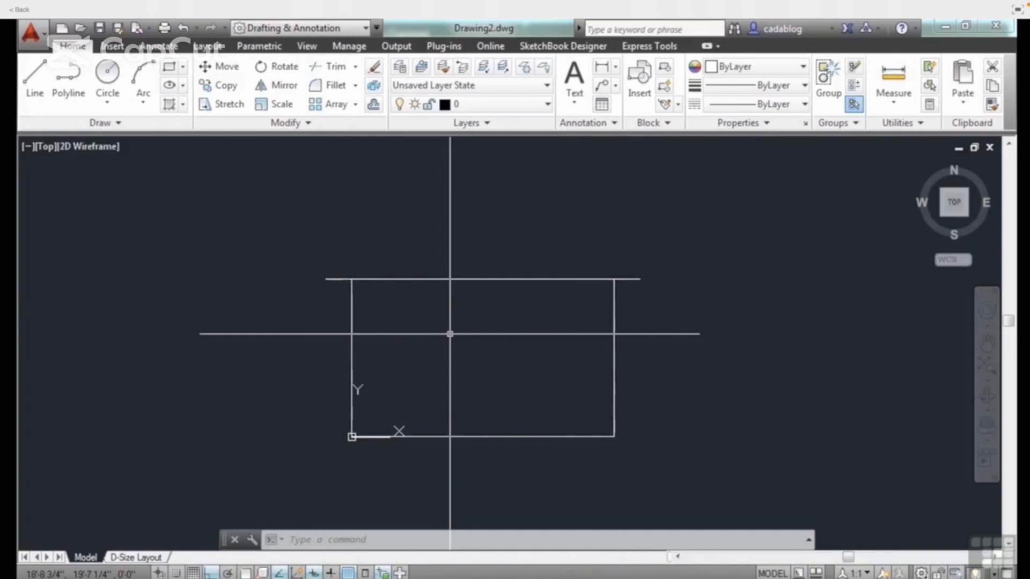
- With Ortho mode turned off, draw a single 12' line at a 35 degree angle from a free point above the overhanging top line
scroll(551, 311, "up", 2)
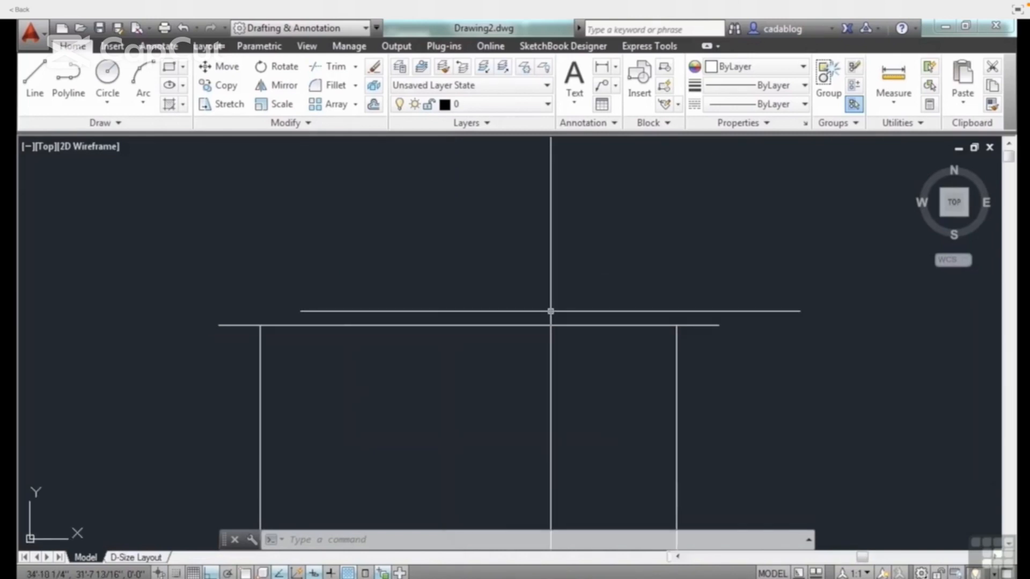
type("l")
key("Return")
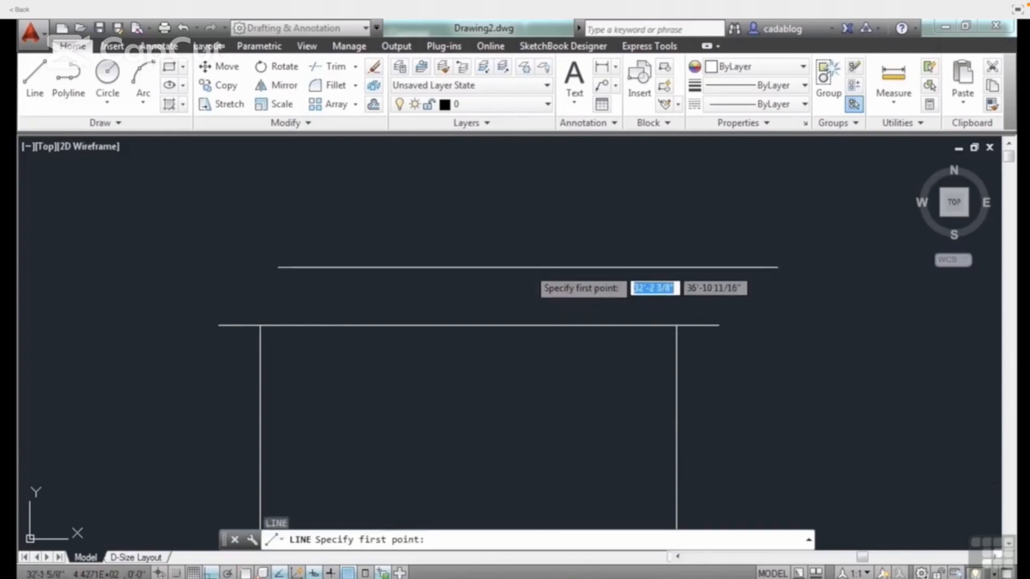
left_click(499, 273)
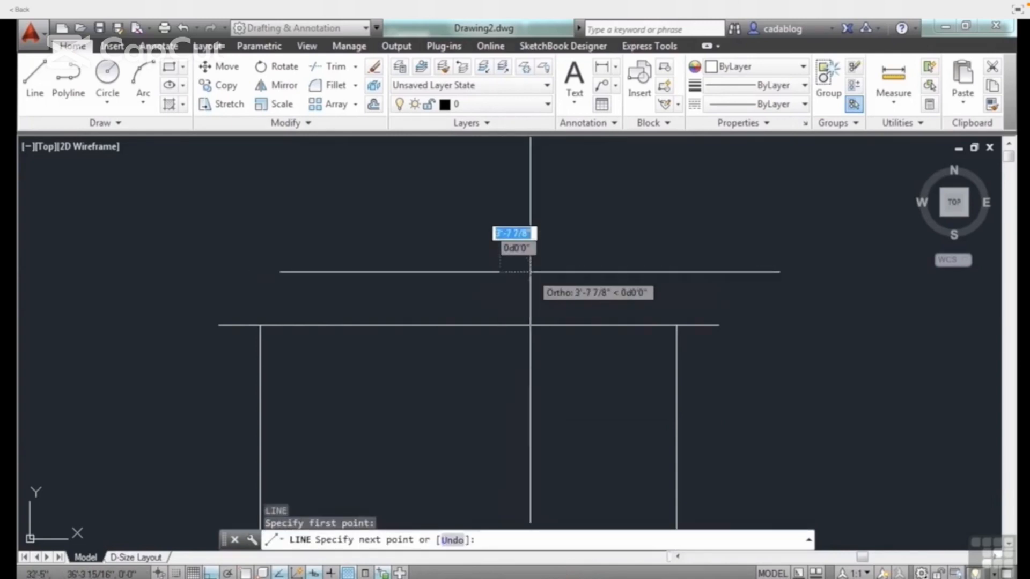
key("F8")
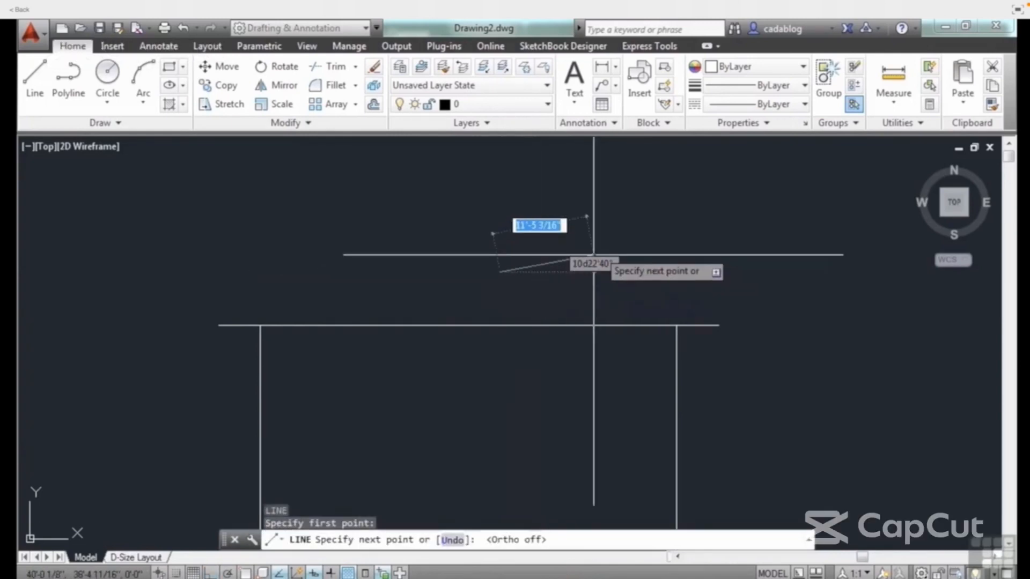
type("12")
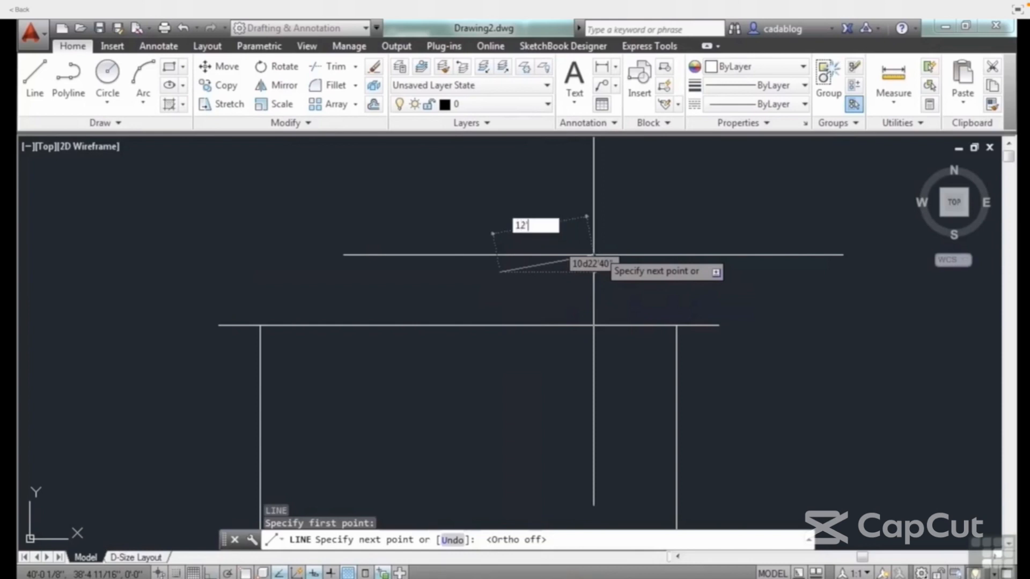
type("'")
key("Tab")
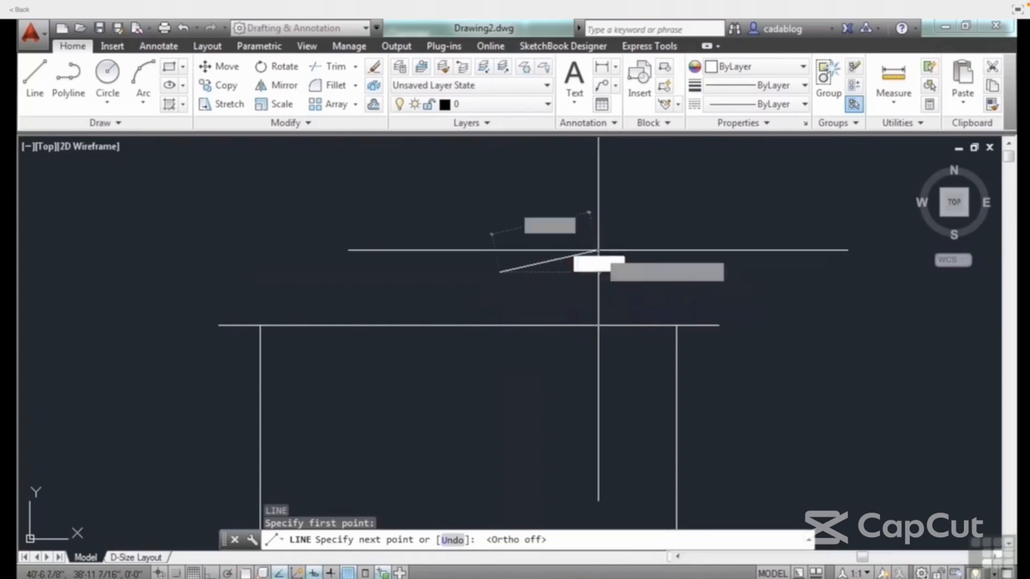
type("35")
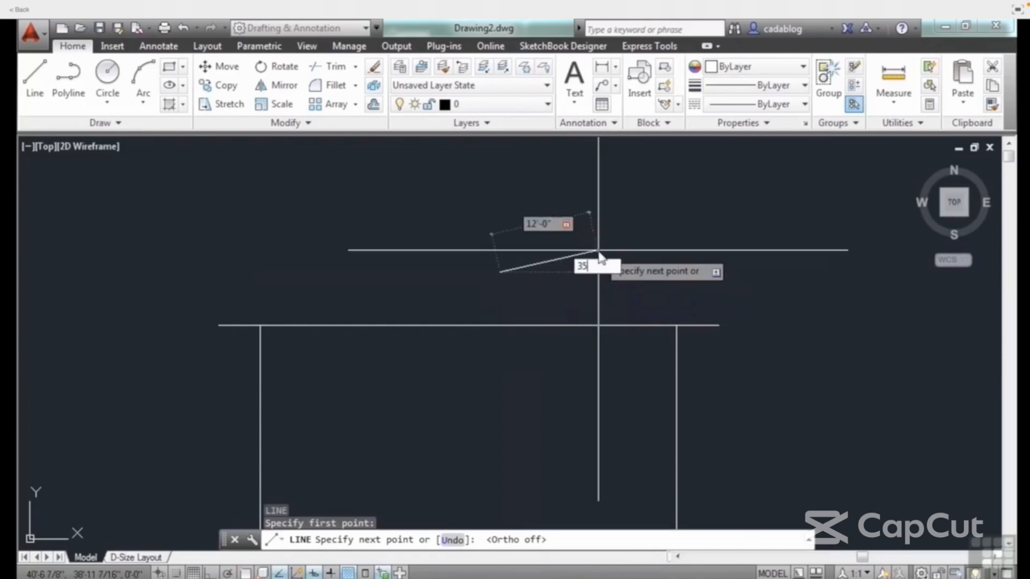
key("Return")
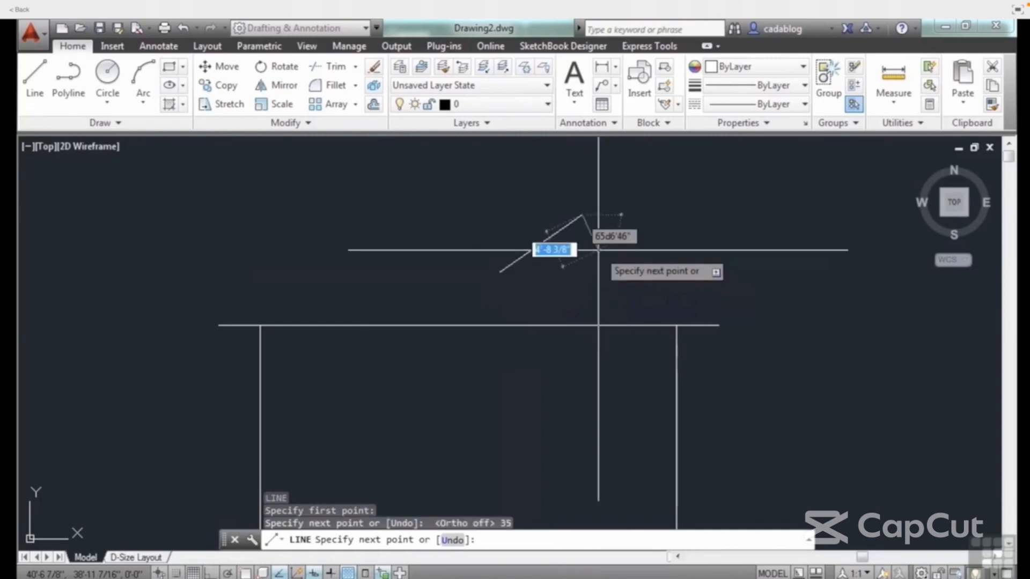
key("Return")
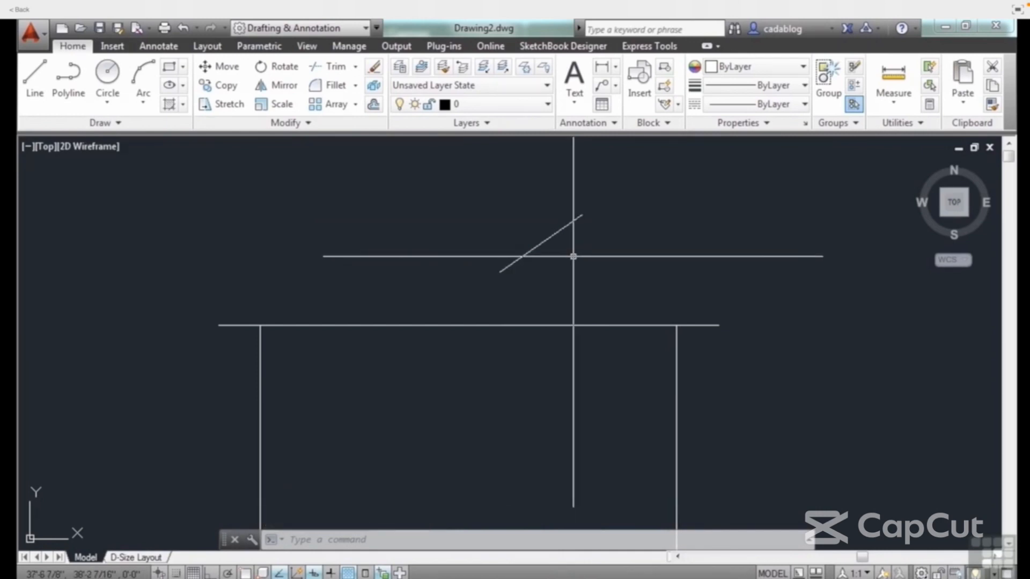
- Erase the short sloped line above the overhanging top line
type("e")
key("Return")
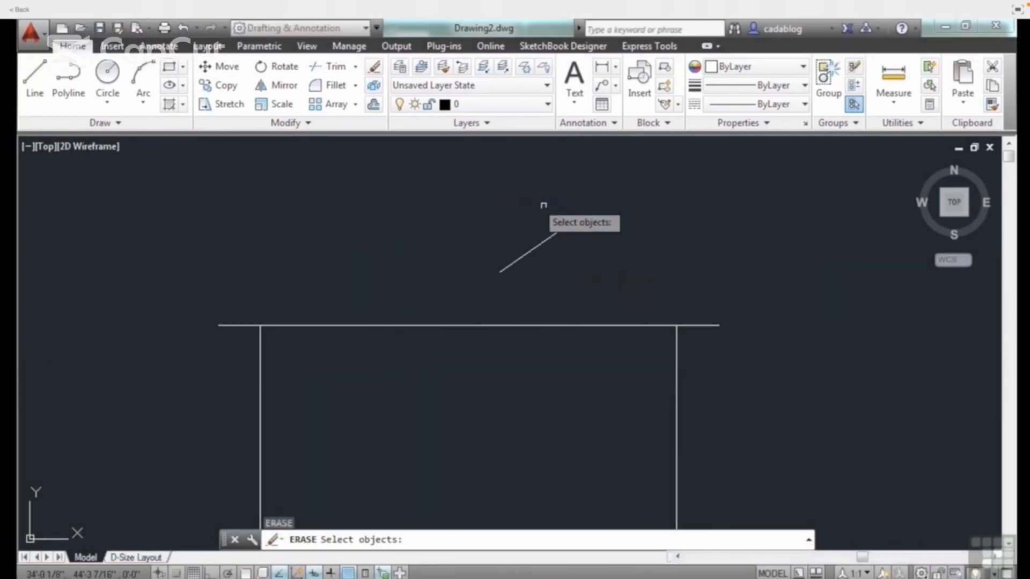
left_click(556, 230)
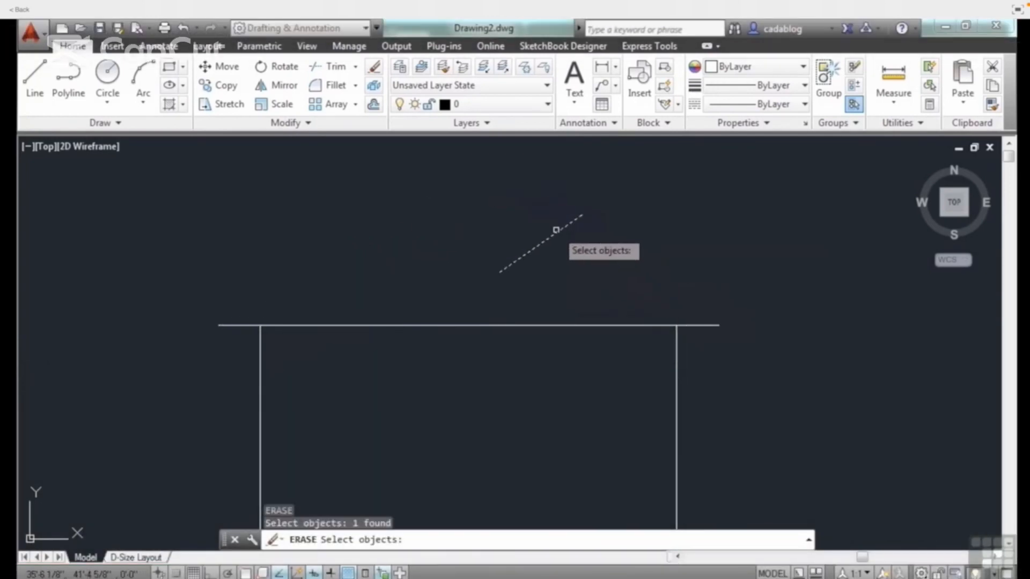
key("Return")
key("Escape")
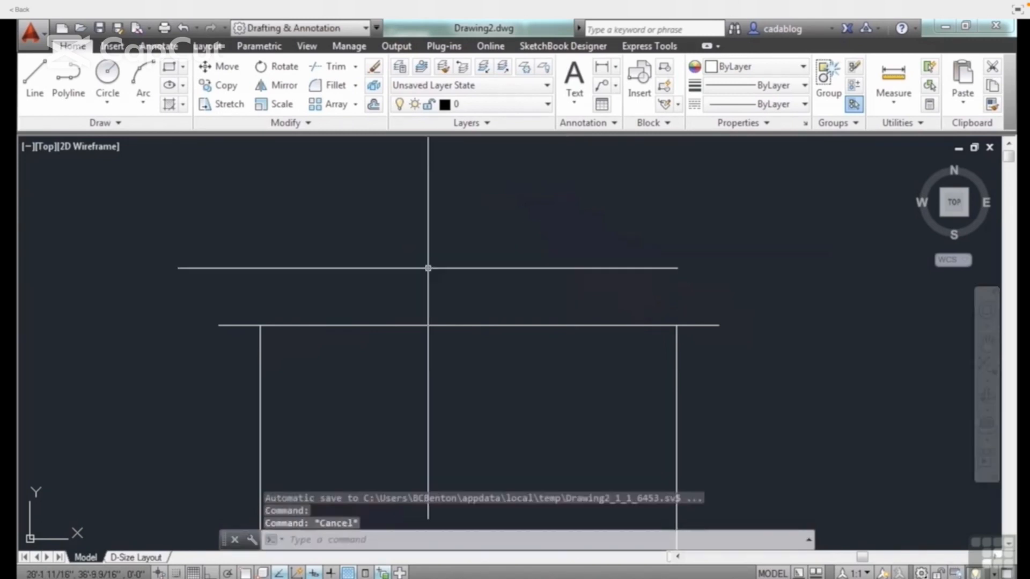
- Draw a 40' sloped roof line at an angle of 138.59 degrees from the right endpoint of the overhanging top line
type("L")
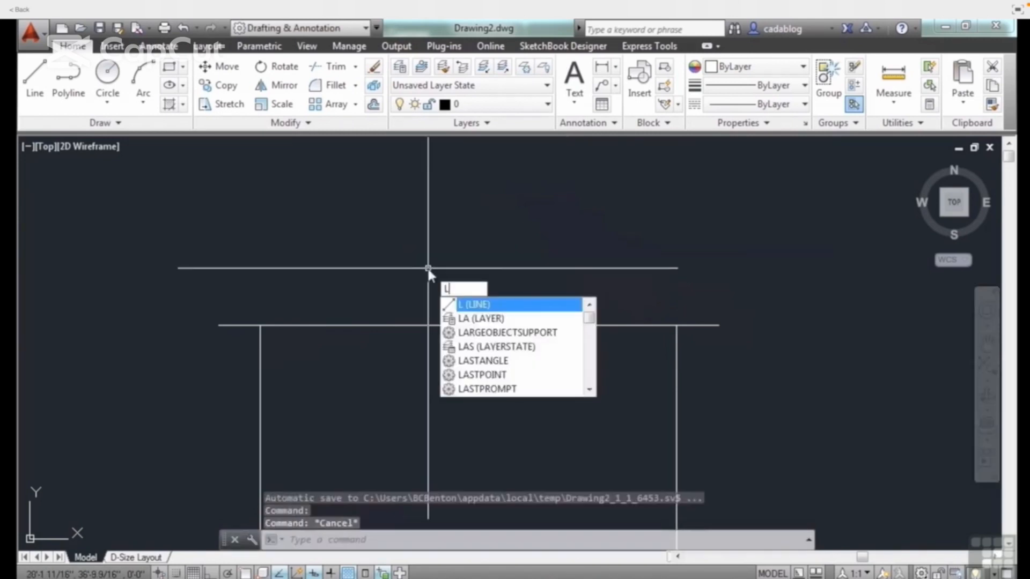
key("Return")
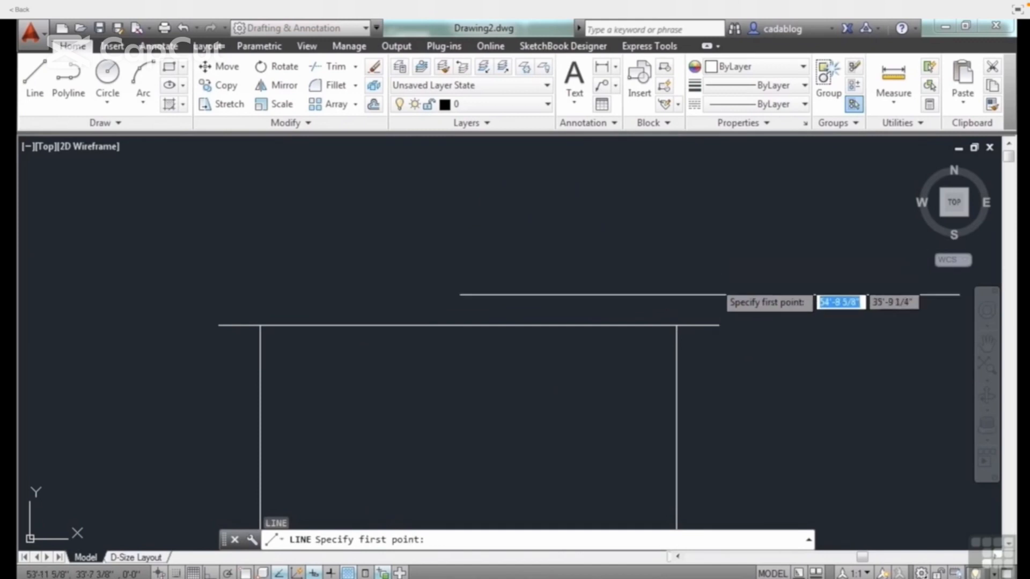
type("end")
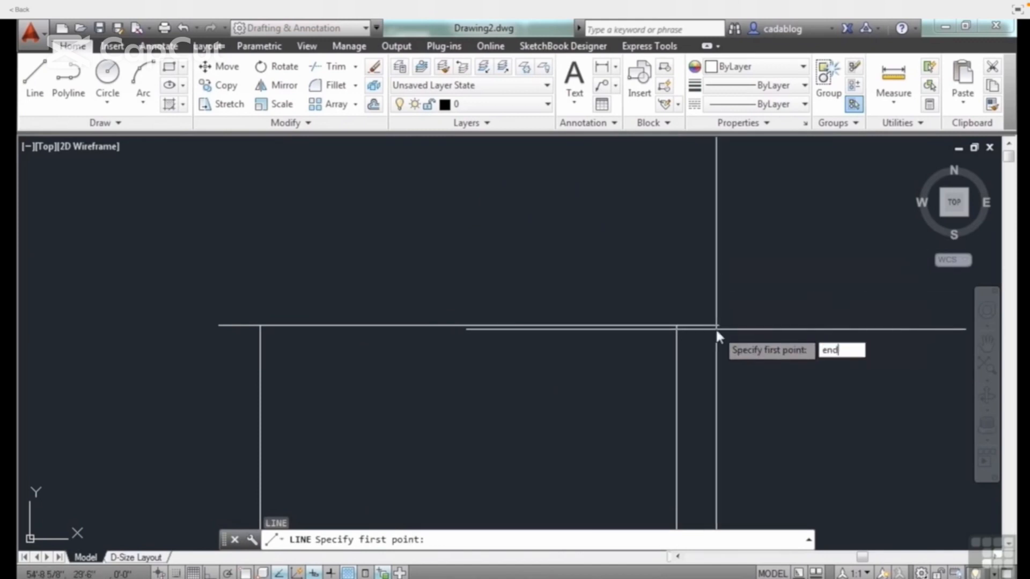
key("Return")
left_click(718, 325)
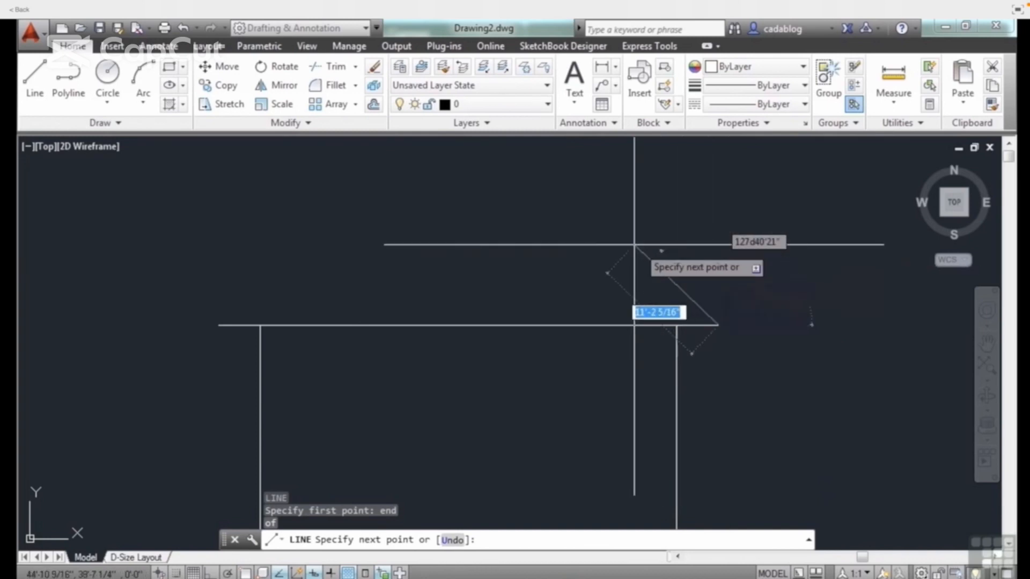
type("40'")
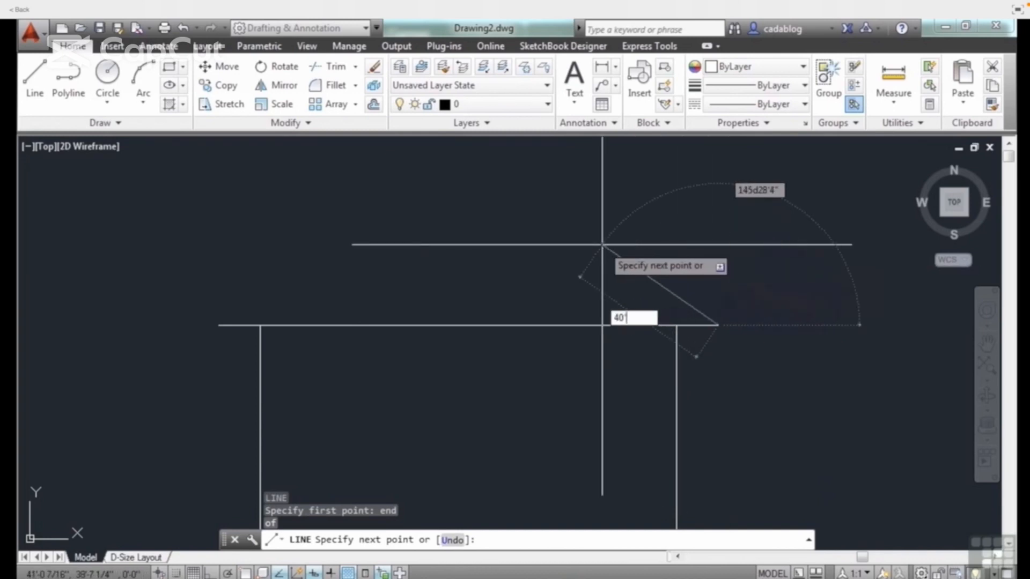
key("Tab")
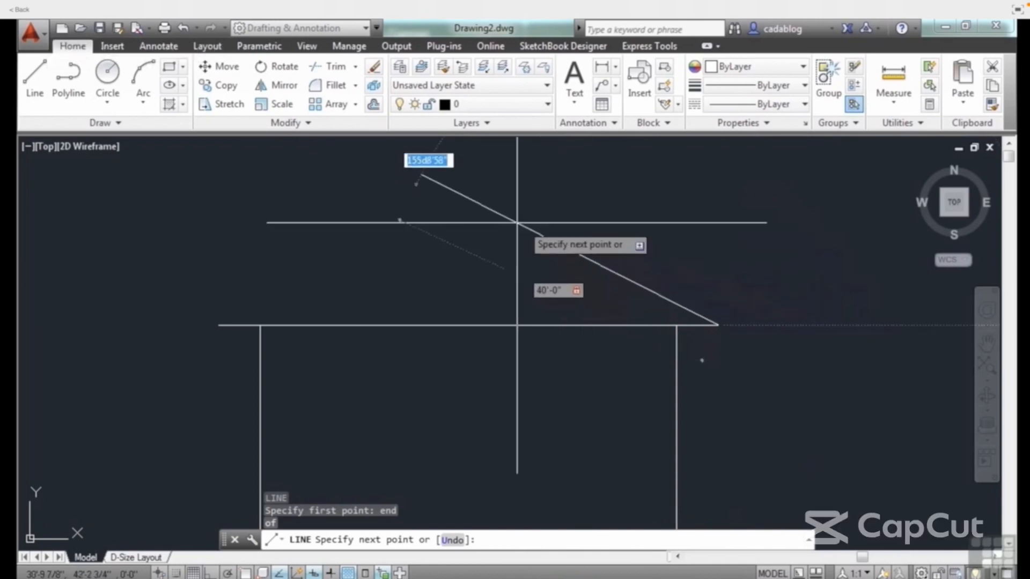
middle_click_drag(466, 184, 493, 278)
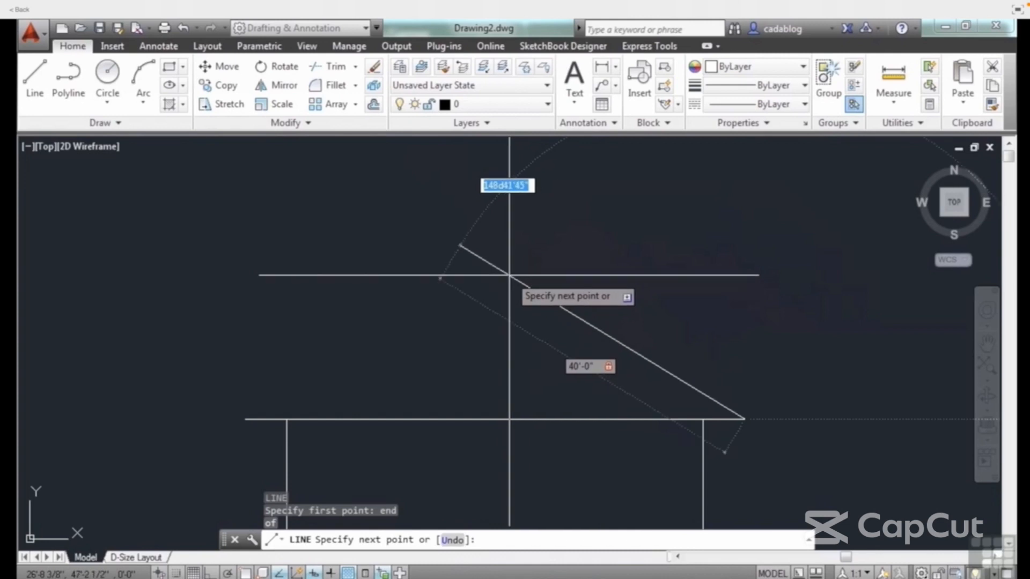
type("138")
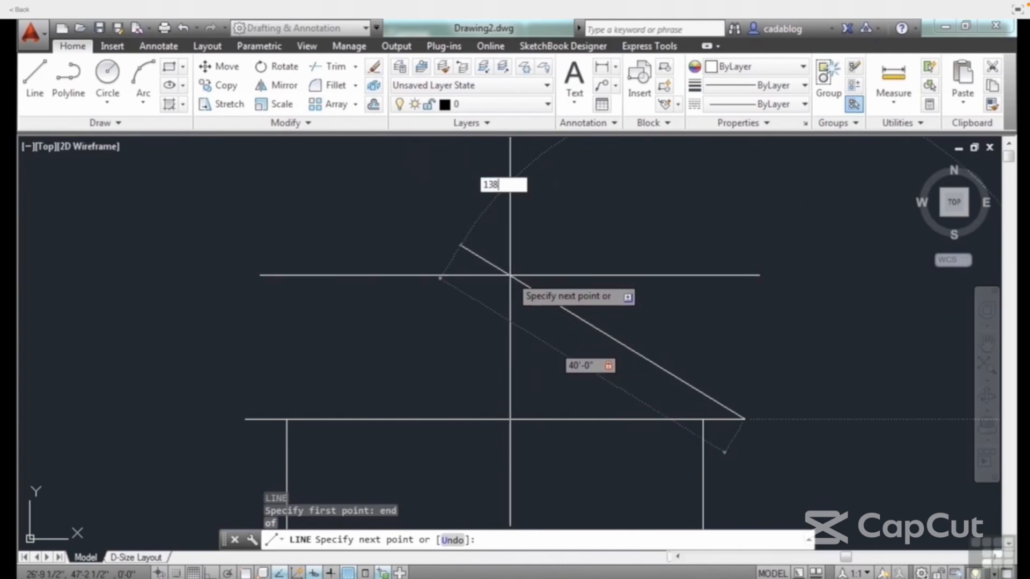
type(".59")
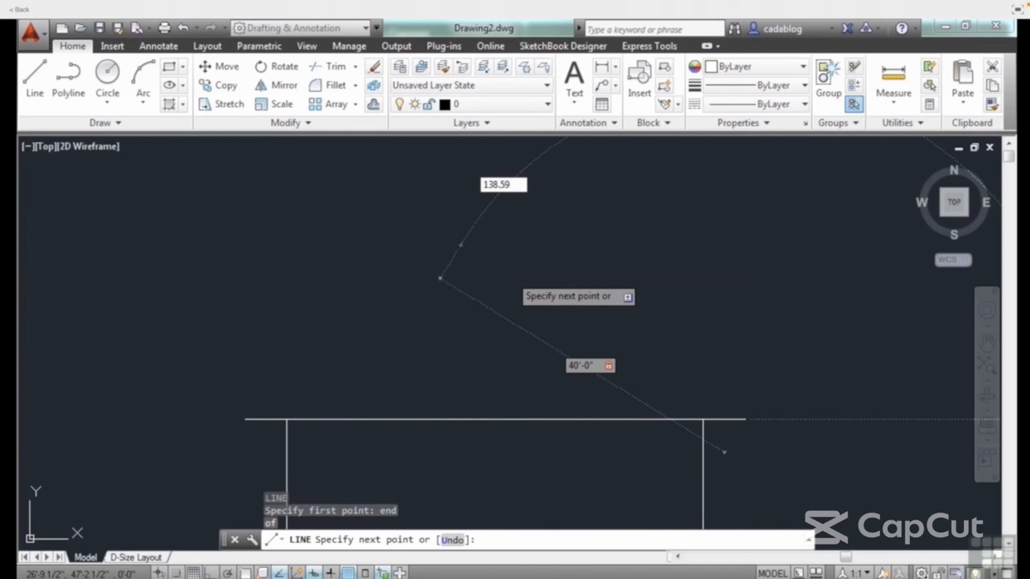
key("Return")
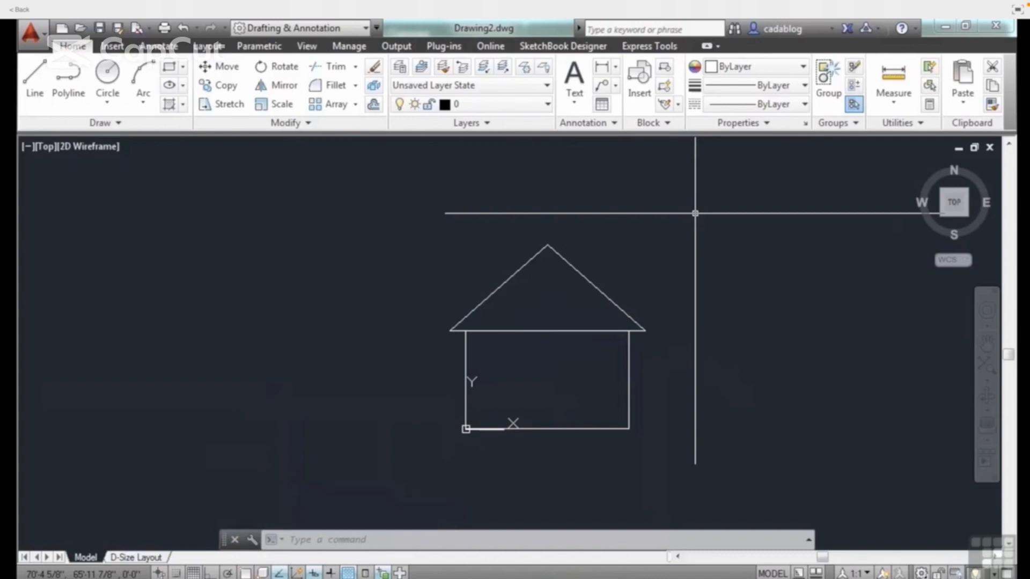
- Erase both sloped roof lines that meet at the peak of the house
mouse_move(501, 310)
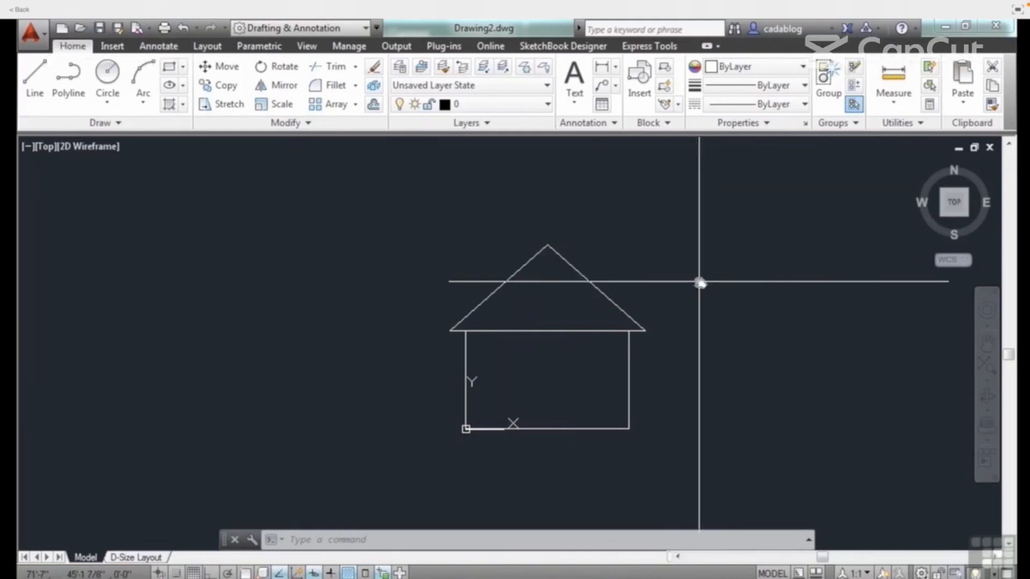
scroll(678, 327, "up", 2)
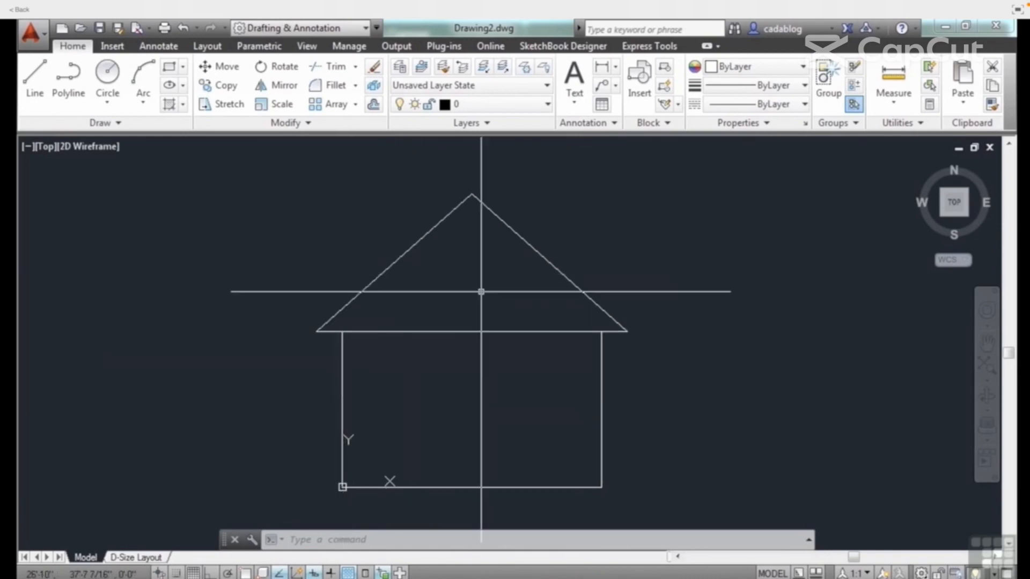
type("e")
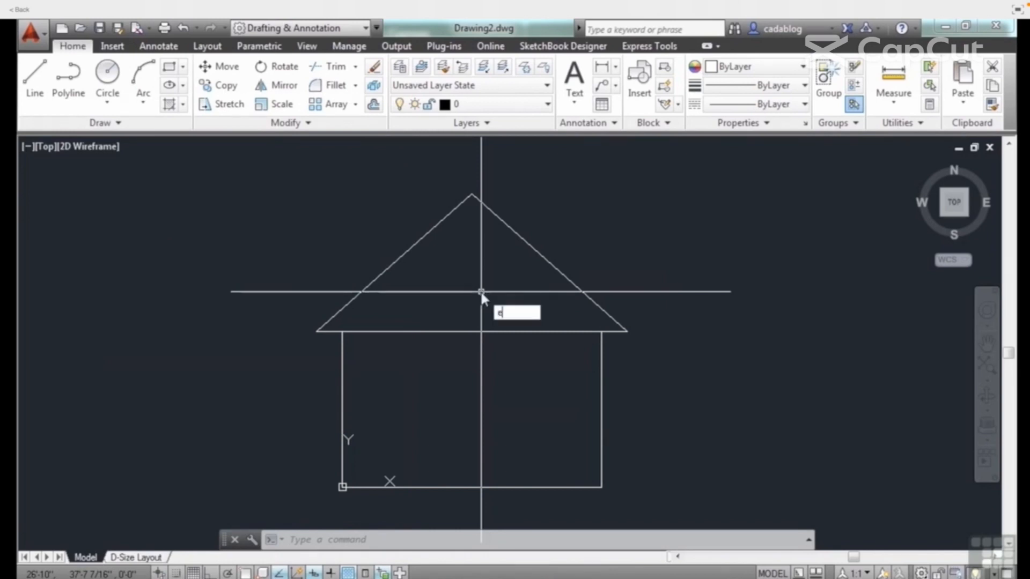
key("Return")
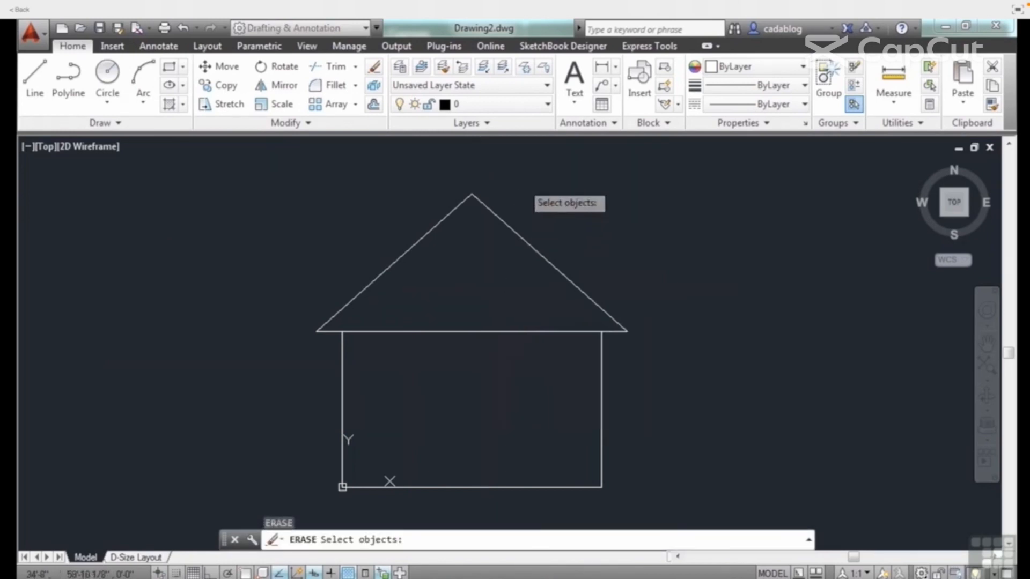
left_click(520, 179)
left_click(413, 239)
key("Return")
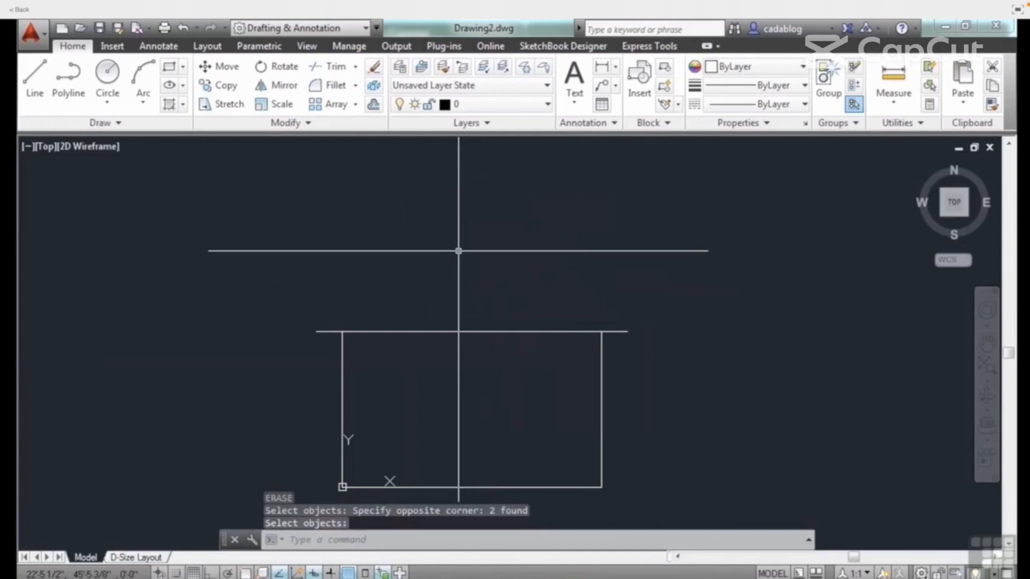
- Start a line above the house walls with its first point set by the Midpoint object snap
type("l")
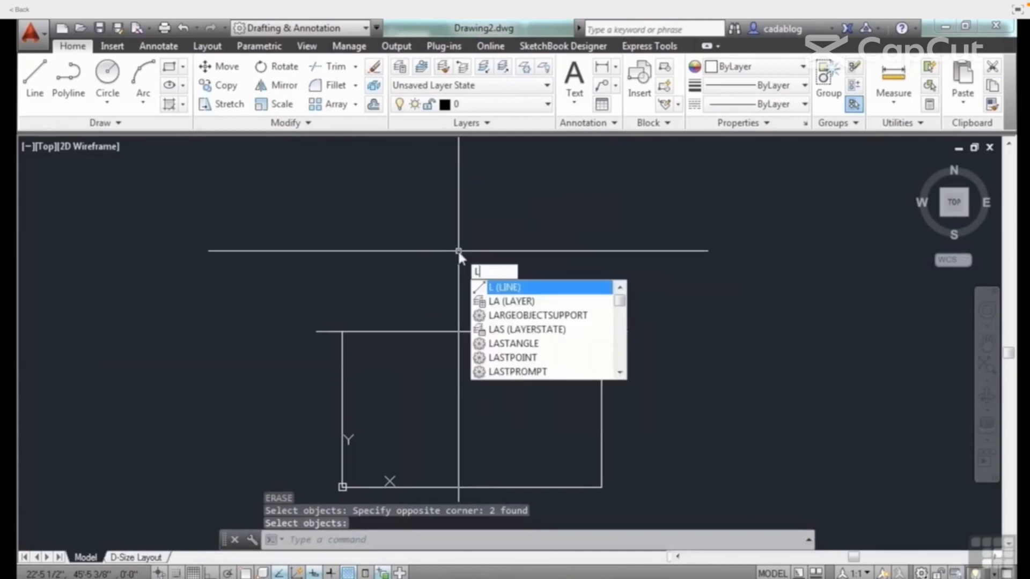
key("Return")
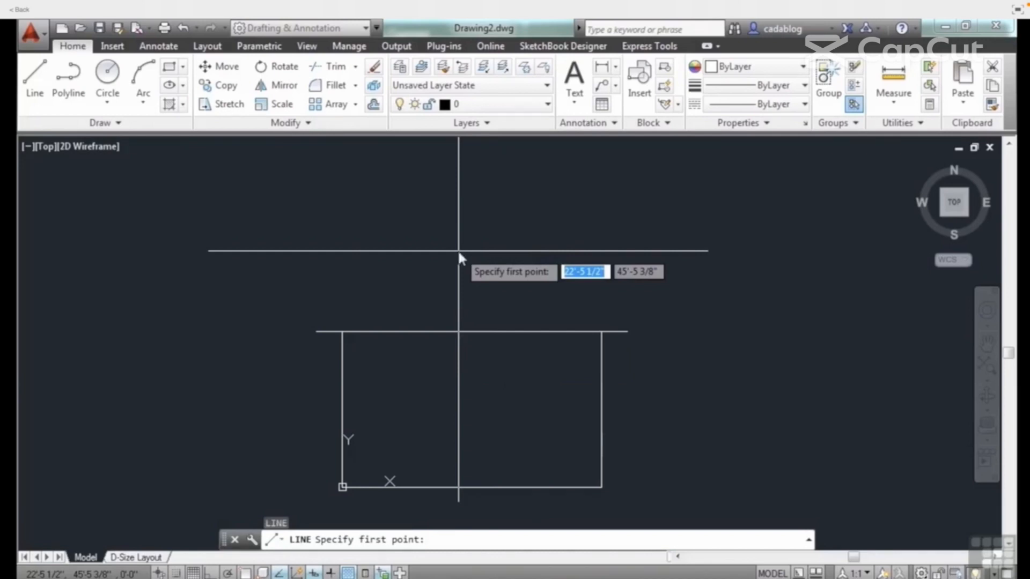
type("mid")
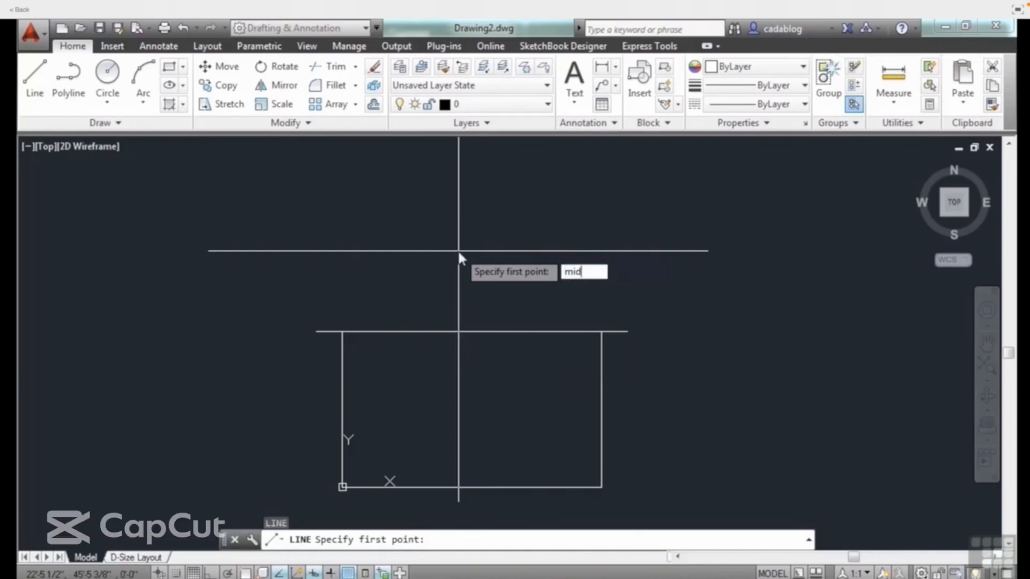
key("Return")
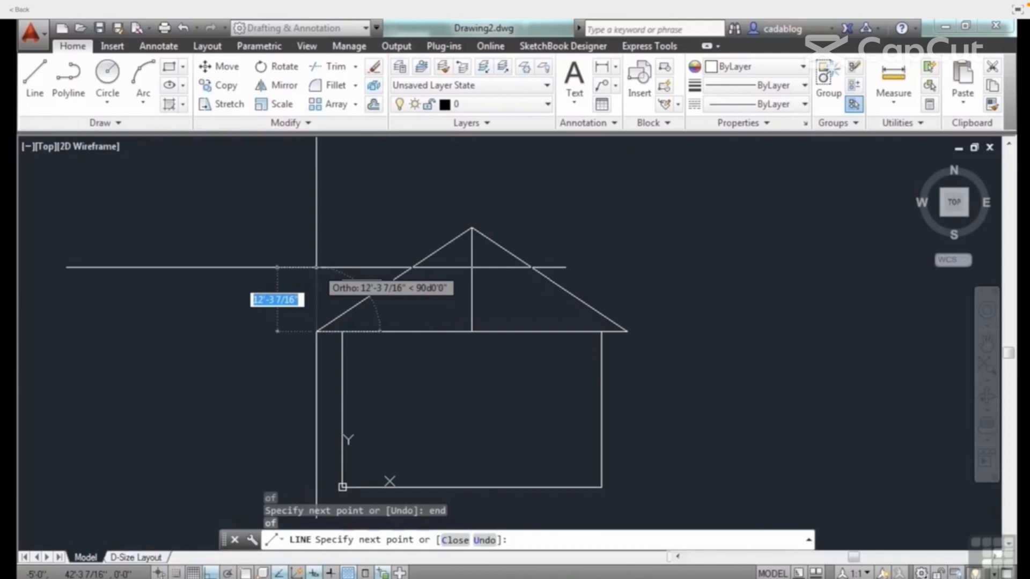
mouse_move(694, 334)
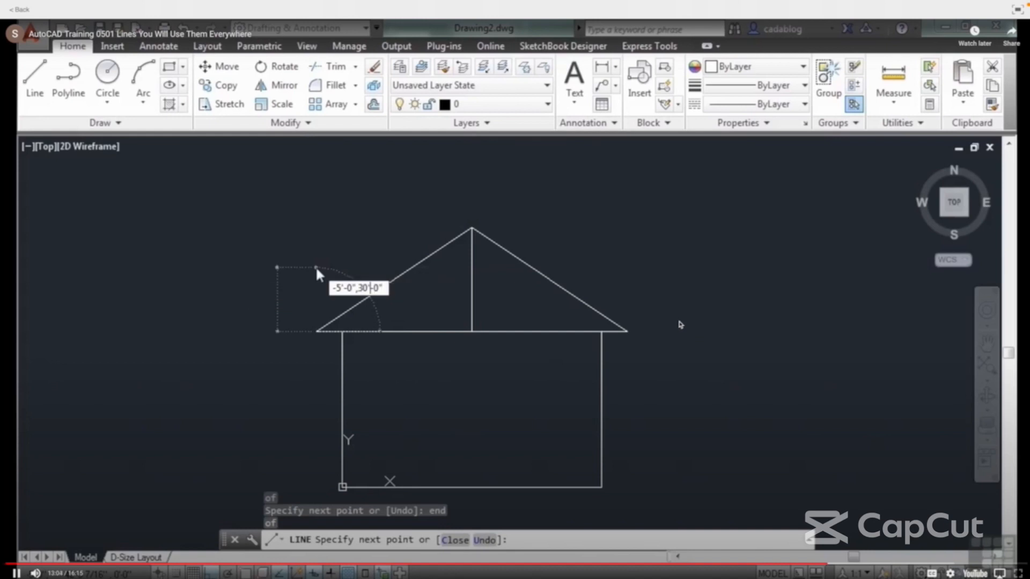
left_click(681, 324)
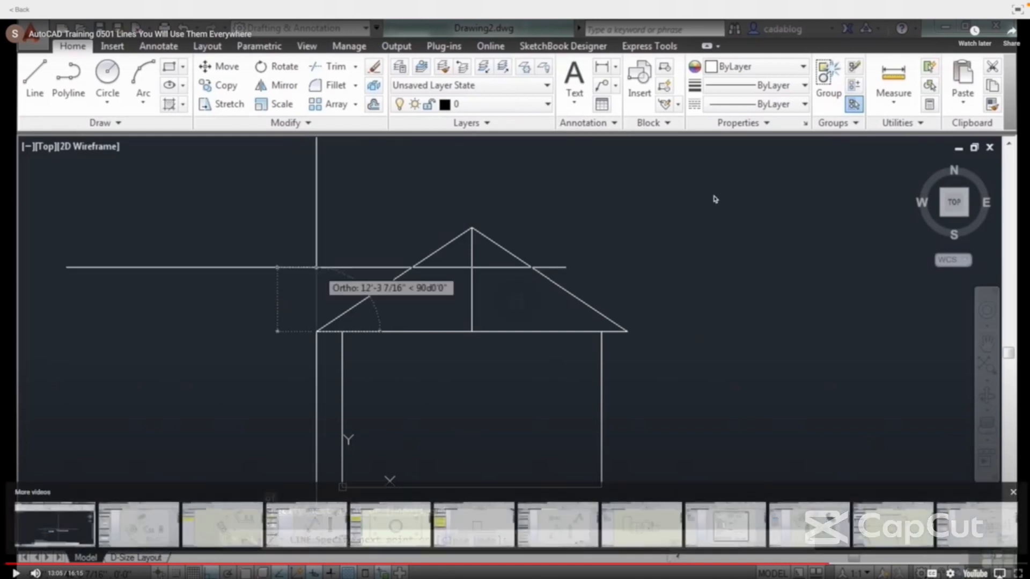
mouse_move(776, 6)
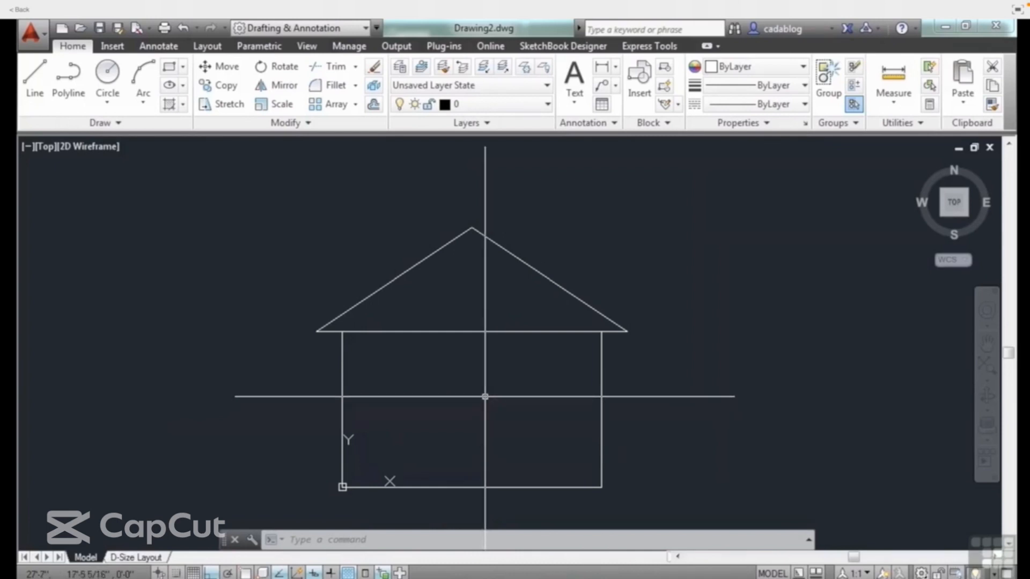
- Draw a line inside the house's lower-left corner from absolute point 5,4 to the relative point @6,4
scroll(483, 402, "down", 2)
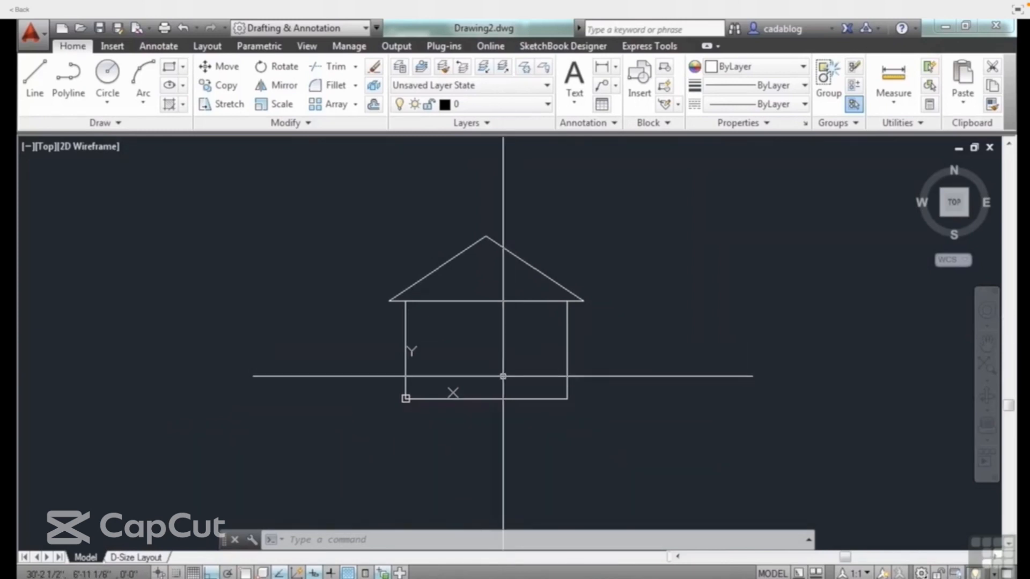
scroll(503, 376, "up", 2)
scroll(503, 376, "up", 2)
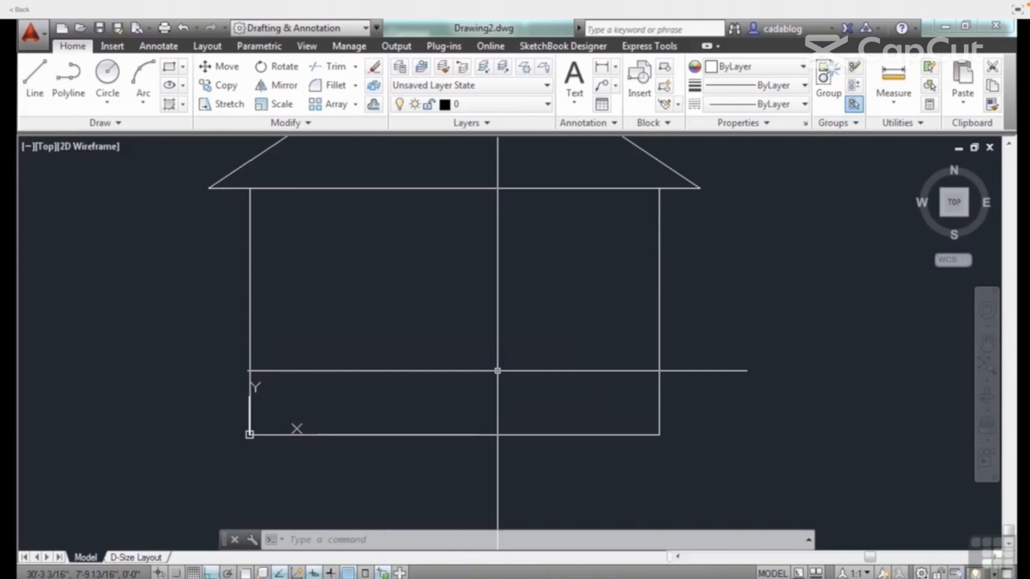
type("line")
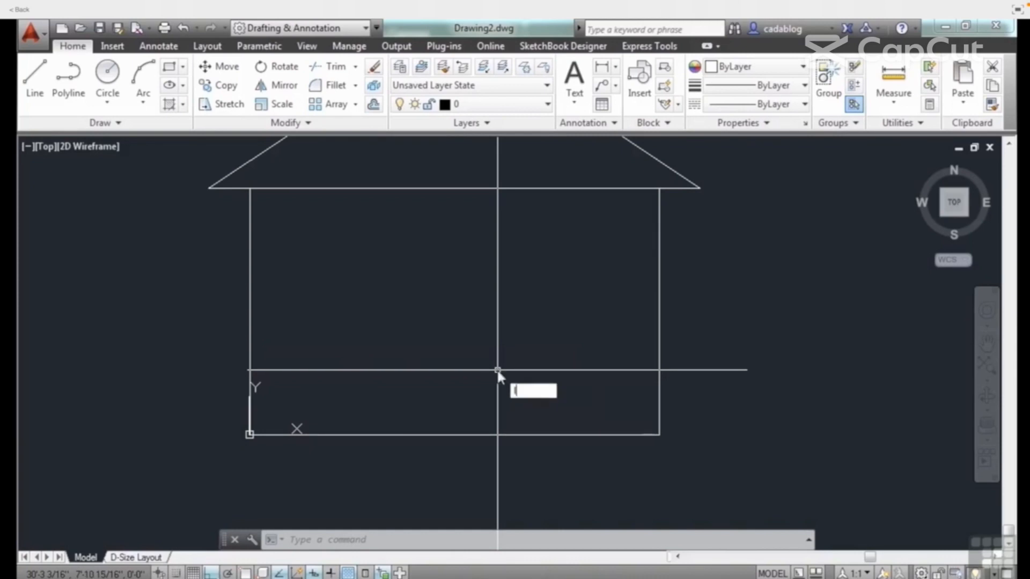
key("Return")
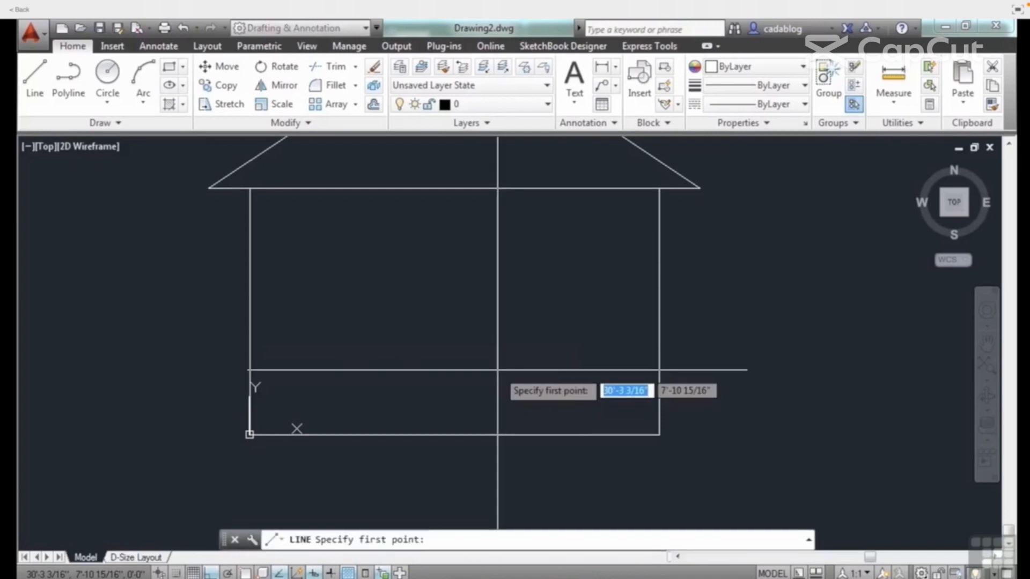
type("5")
key("Tab")
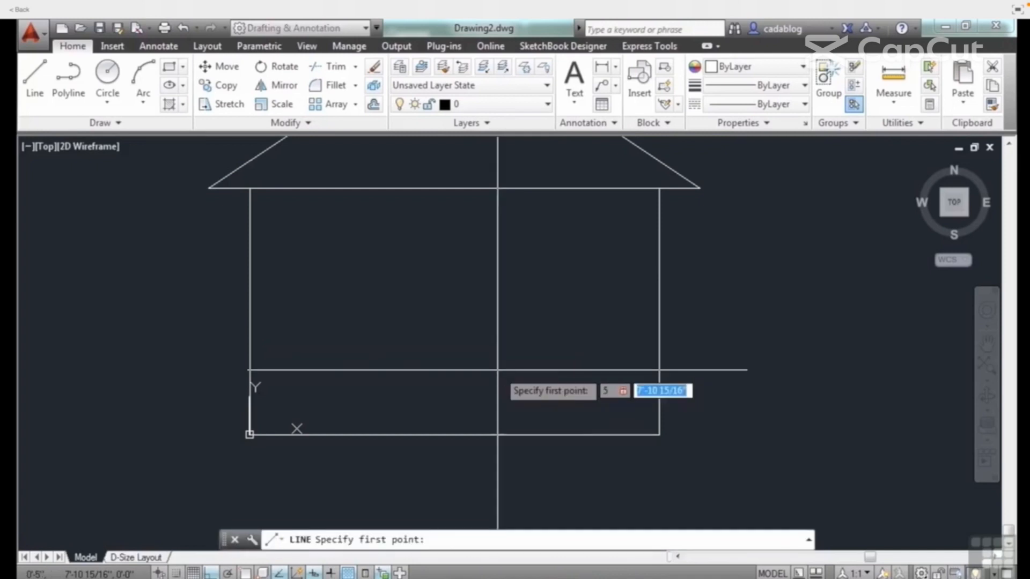
type("4")
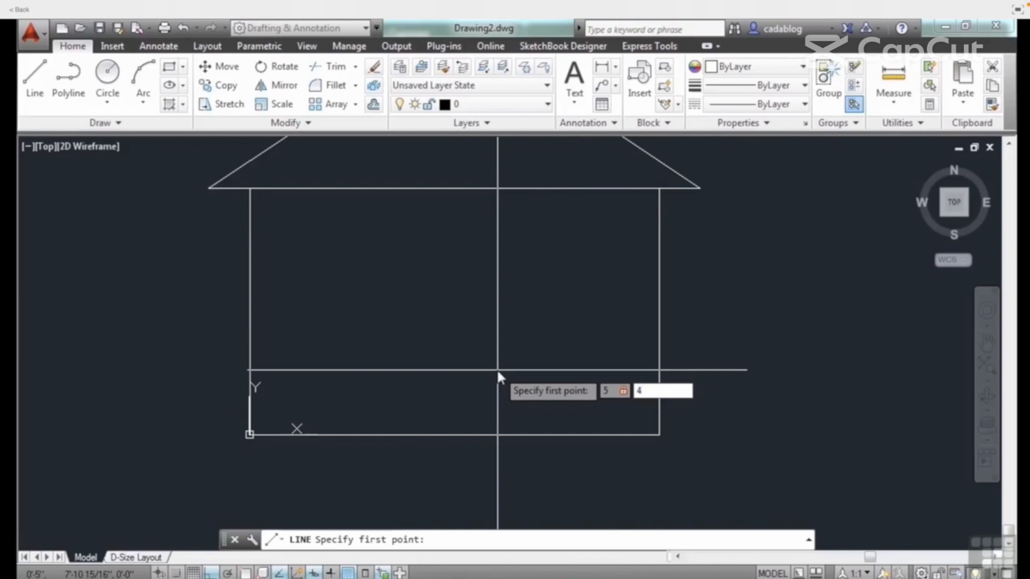
key("Return")
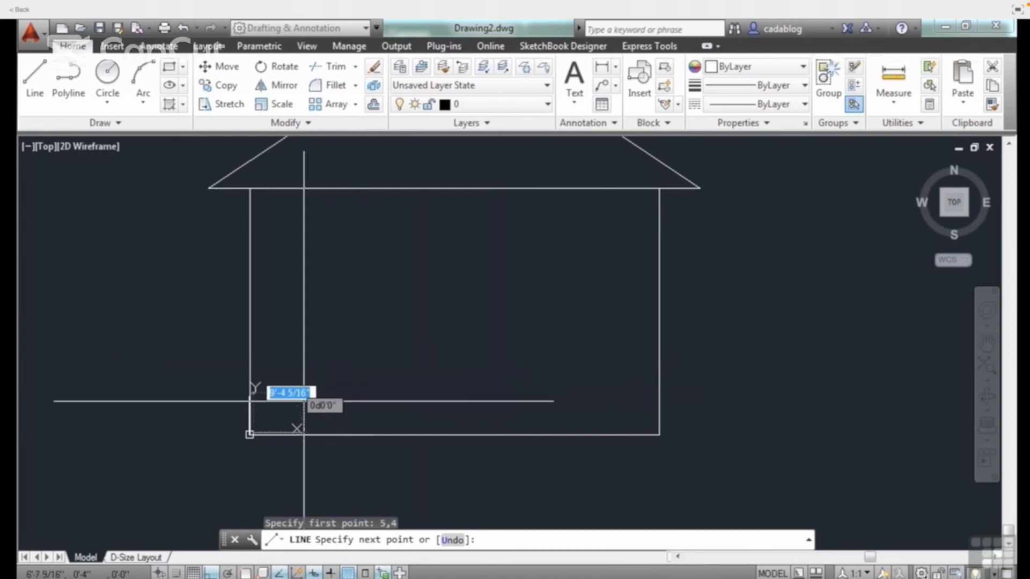
scroll(249, 413, "up", 5)
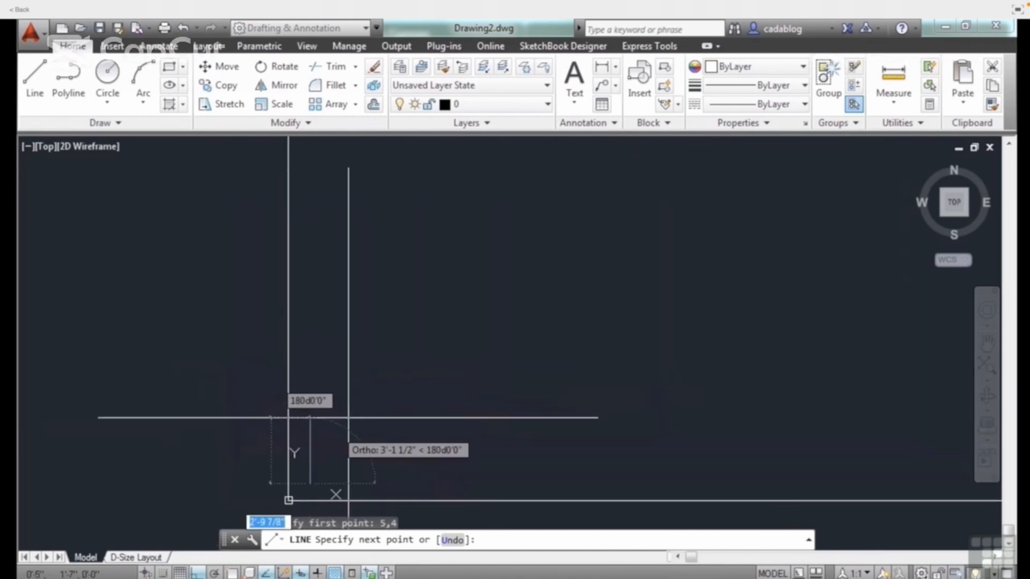
middle_click_drag(395, 392, 402, 303)
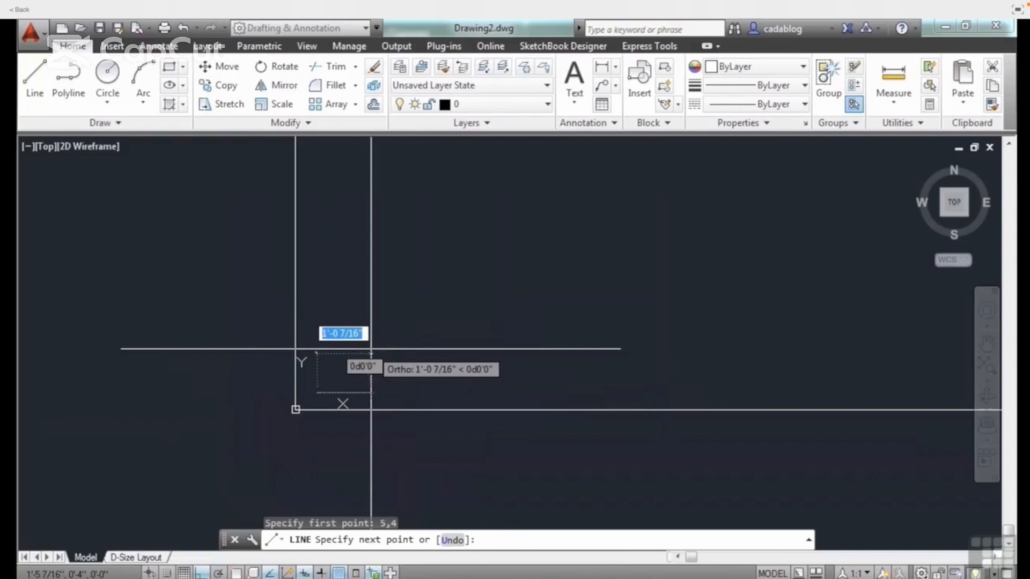
type("6,4")
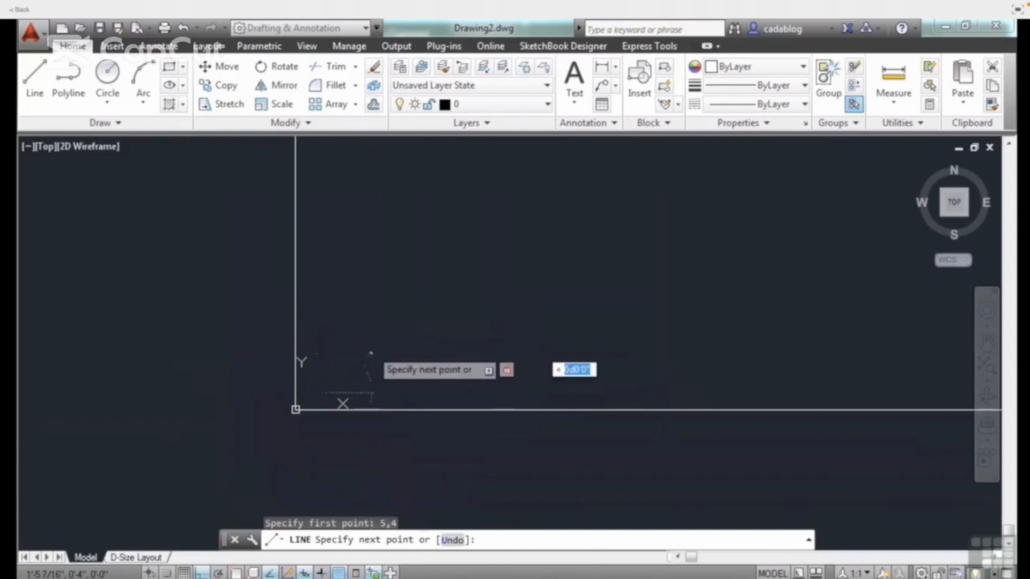
key("Return")
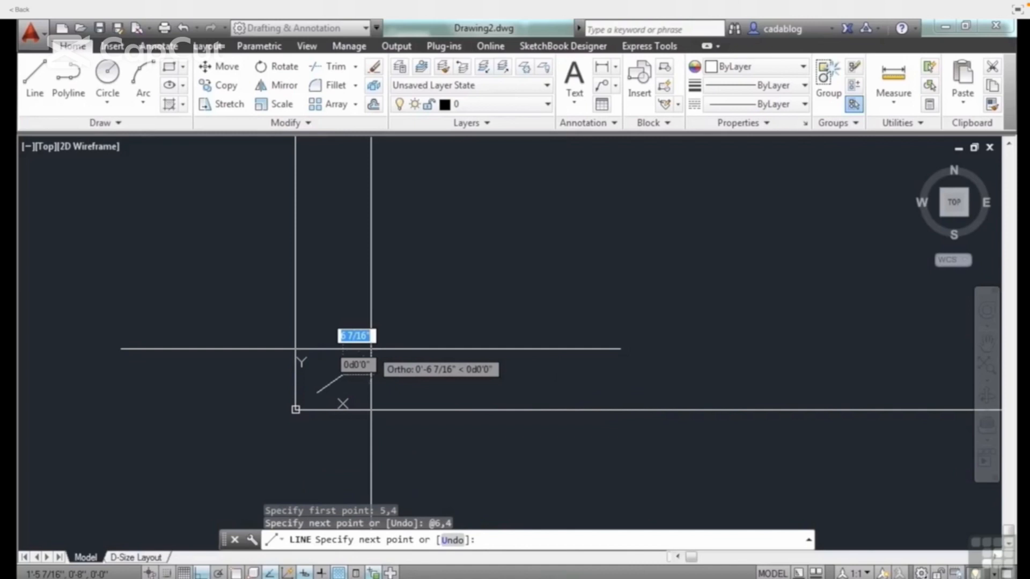
scroll(335, 364, "up", 2)
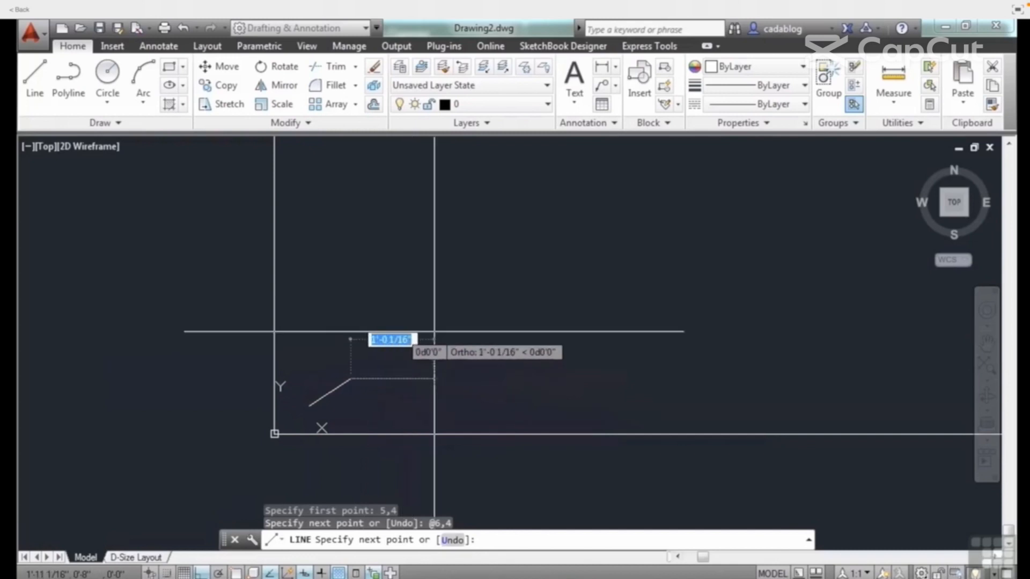
key("Return")
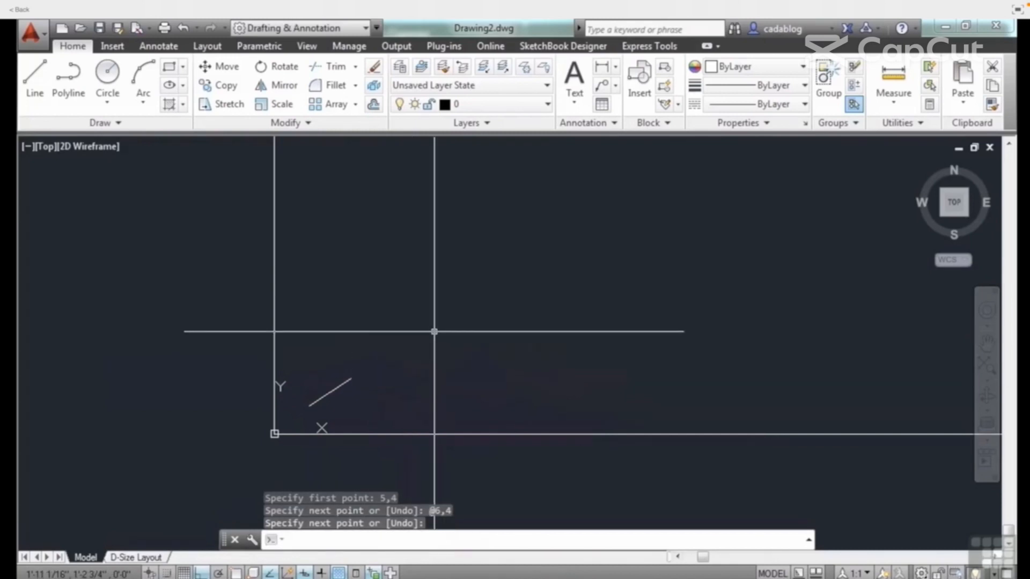
- Draw a second line from absolute point 5,4 to absolute point #6,4
type("line")
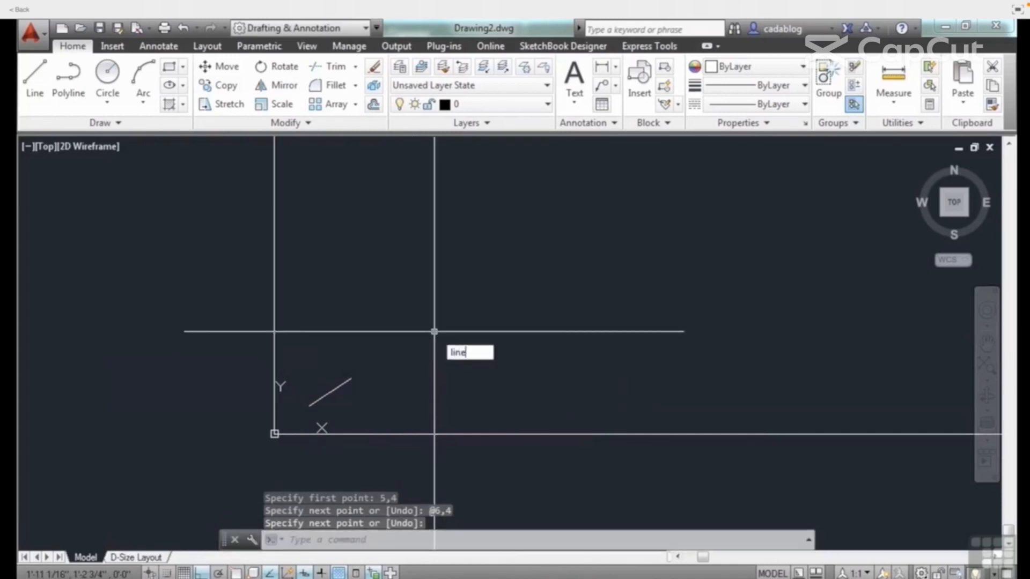
key("Return")
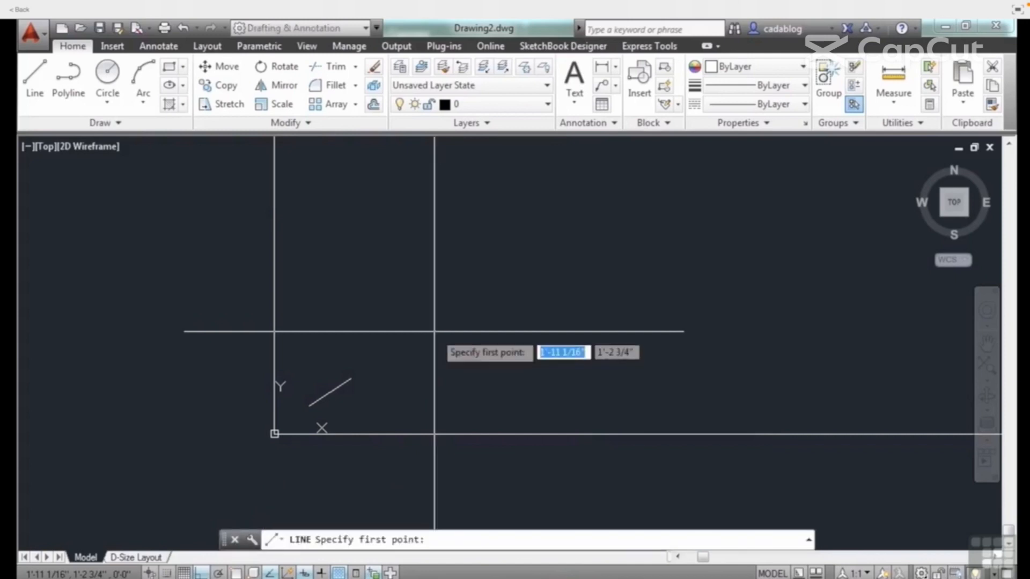
type("5")
key("Tab")
type("4")
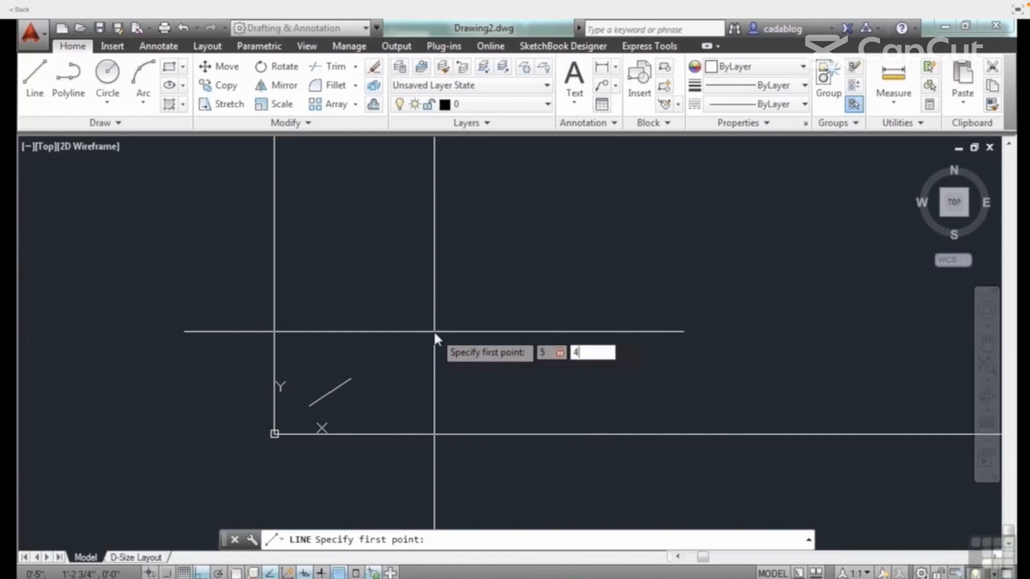
key("Return")
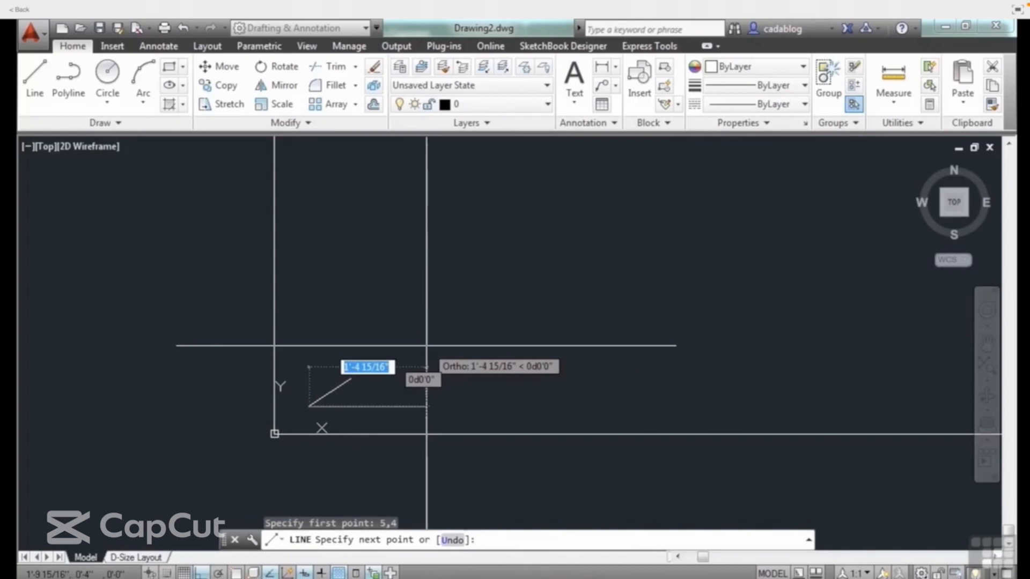
type("#")
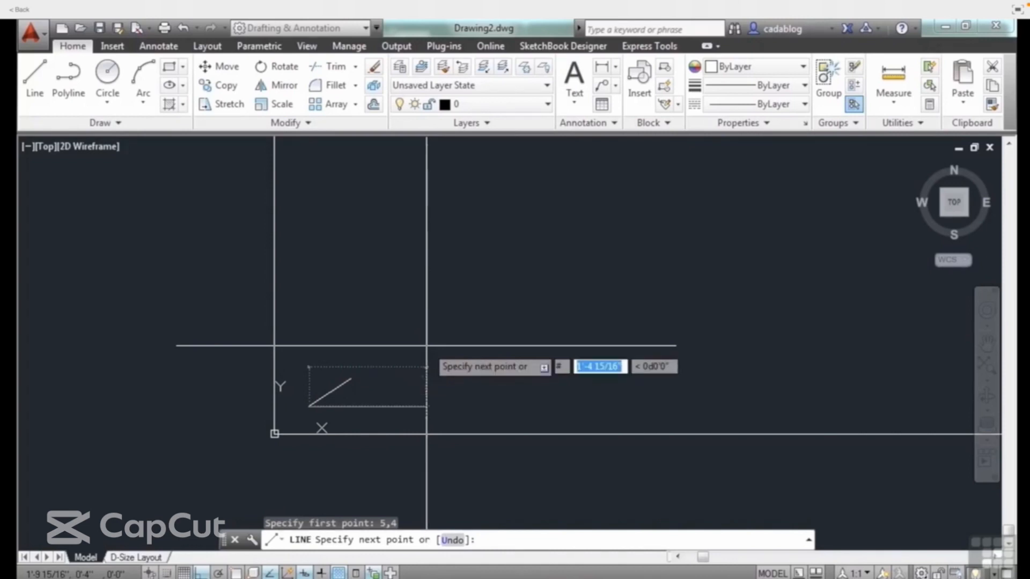
type("6")
key("Tab")
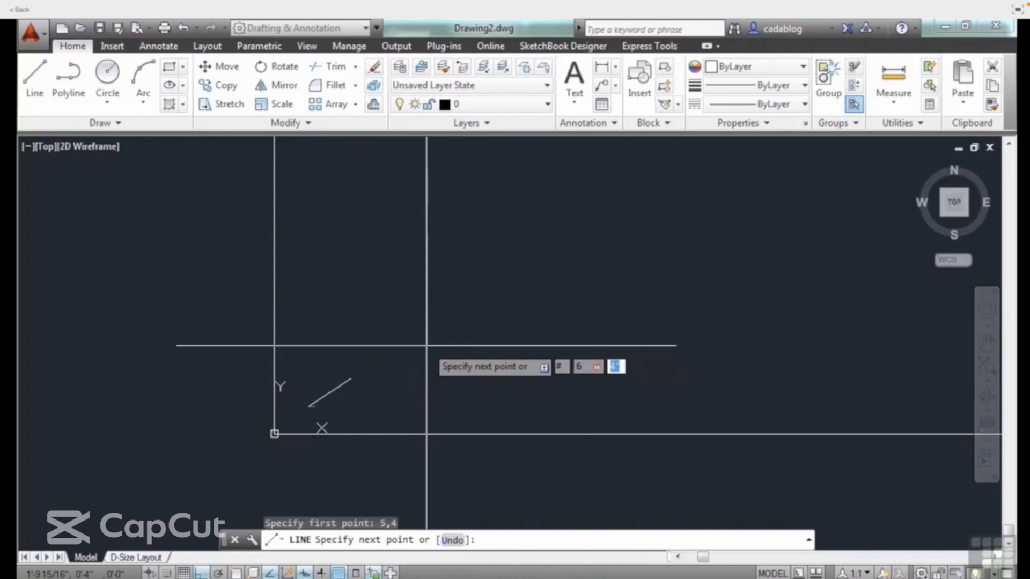
type("4")
key("Return")
type("6,4")
key("Return")
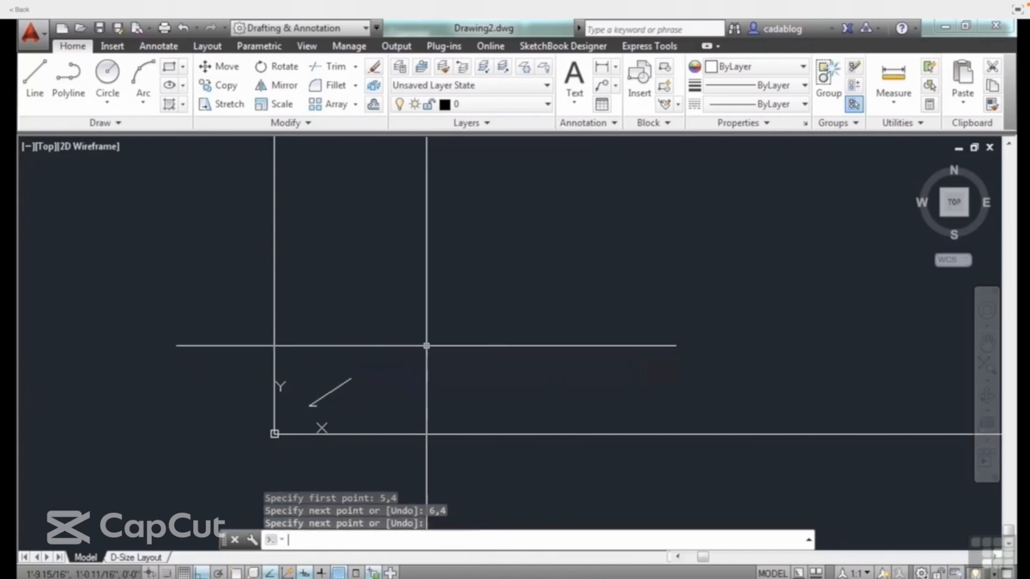
key("Return")
- Select the sloped and short horizontal lines near the house corner and inspect the short line's right endpoint
scroll(301, 416, "up", 5)
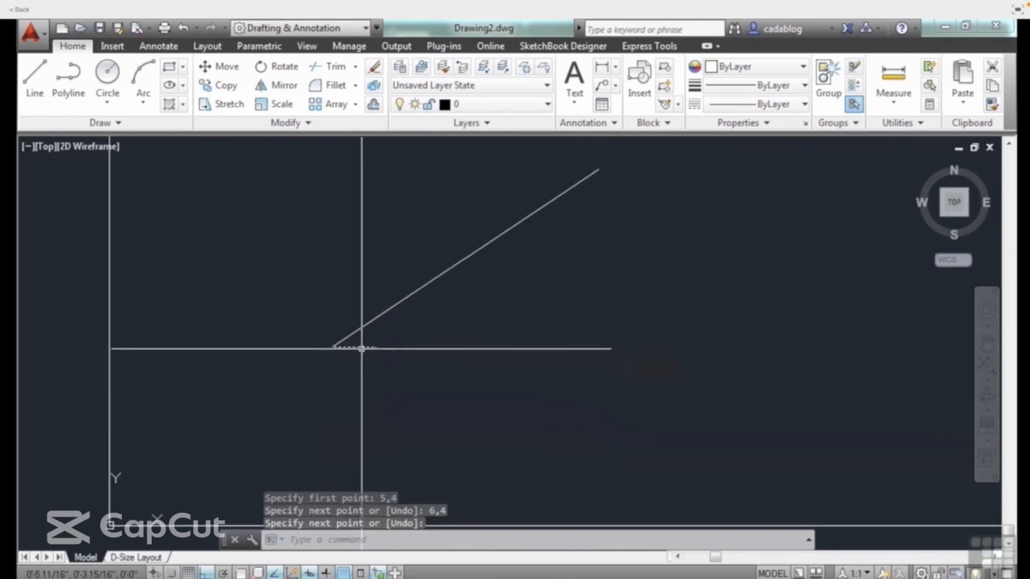
left_click(361, 347)
left_click(345, 352)
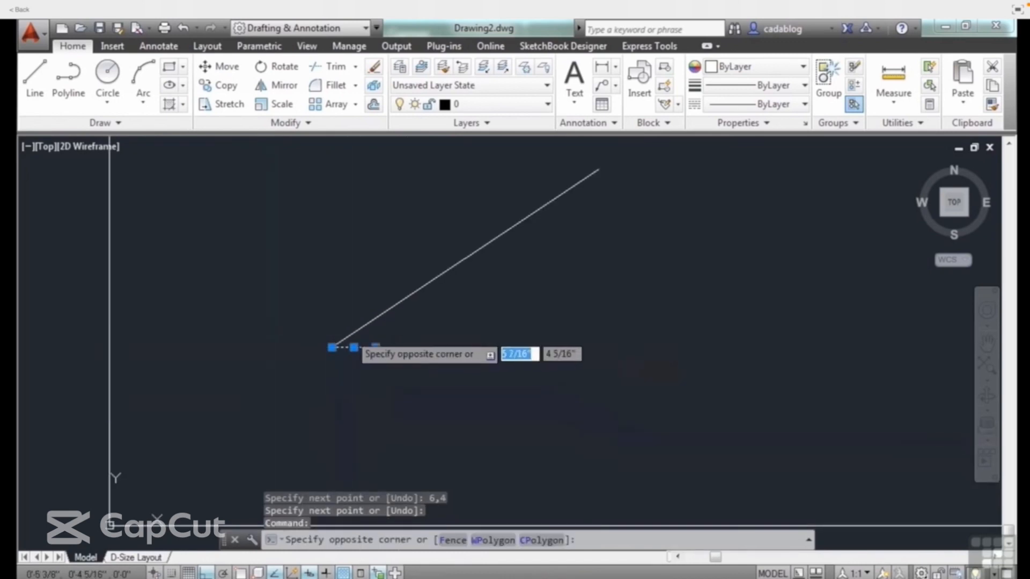
left_click(336, 342)
left_click(332, 347)
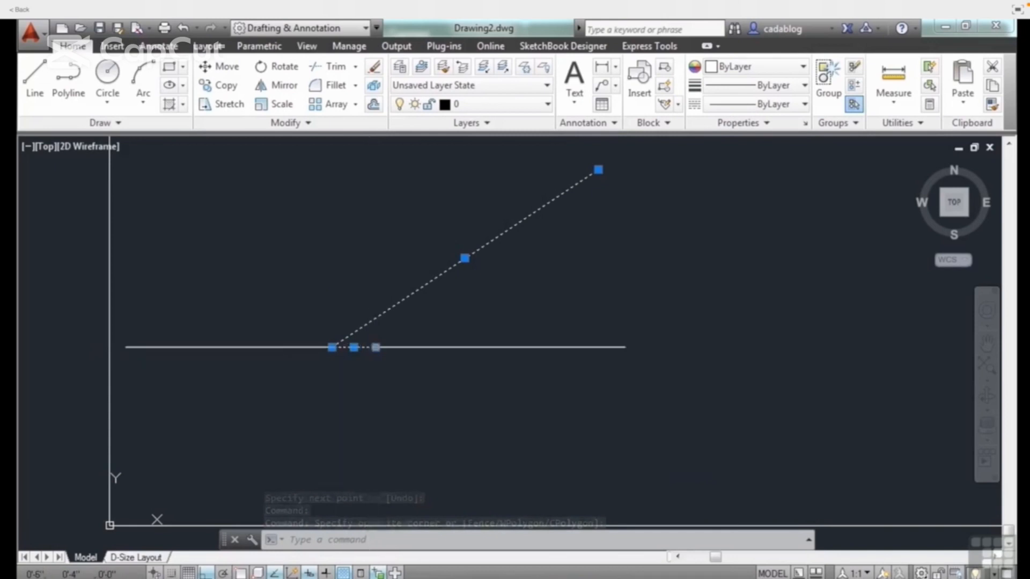
mouse_move(375, 348)
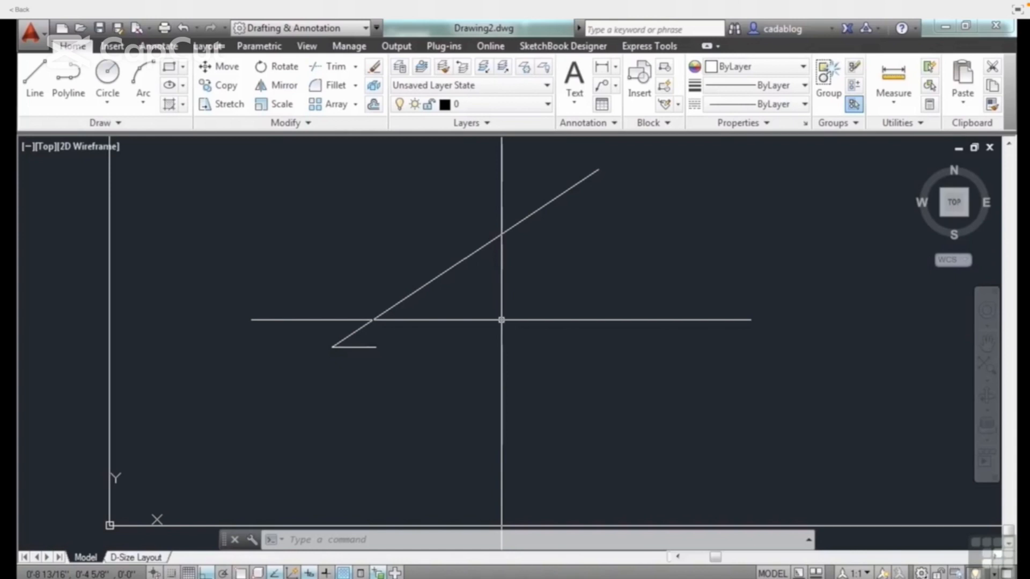
- Draw a horizontal line about 1'-7" long from a point below the sloped line, switching Ortho mode off and back on
type("l")
key("Return")
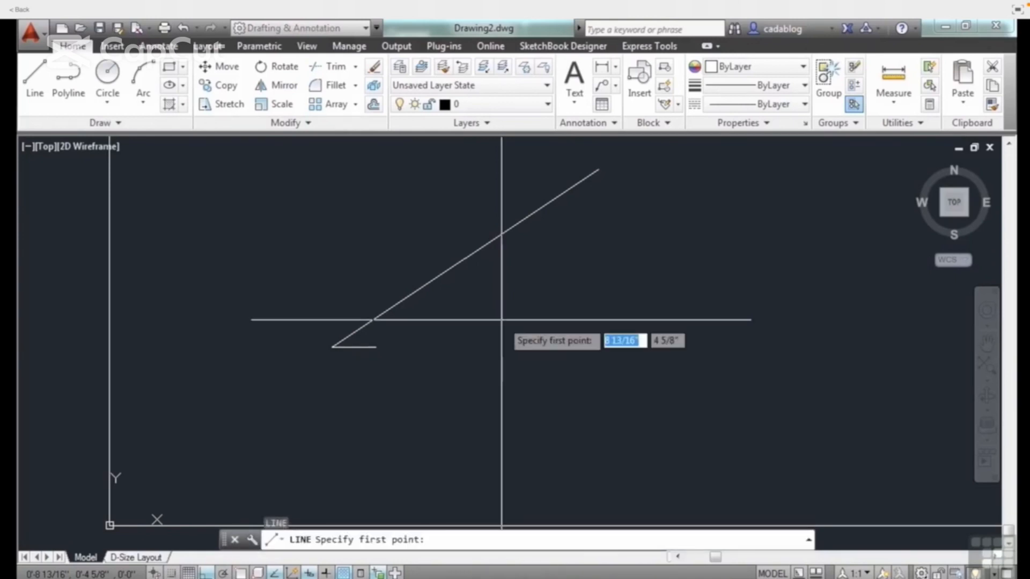
left_click(530, 319)
scroll(473, 348, "down", 3)
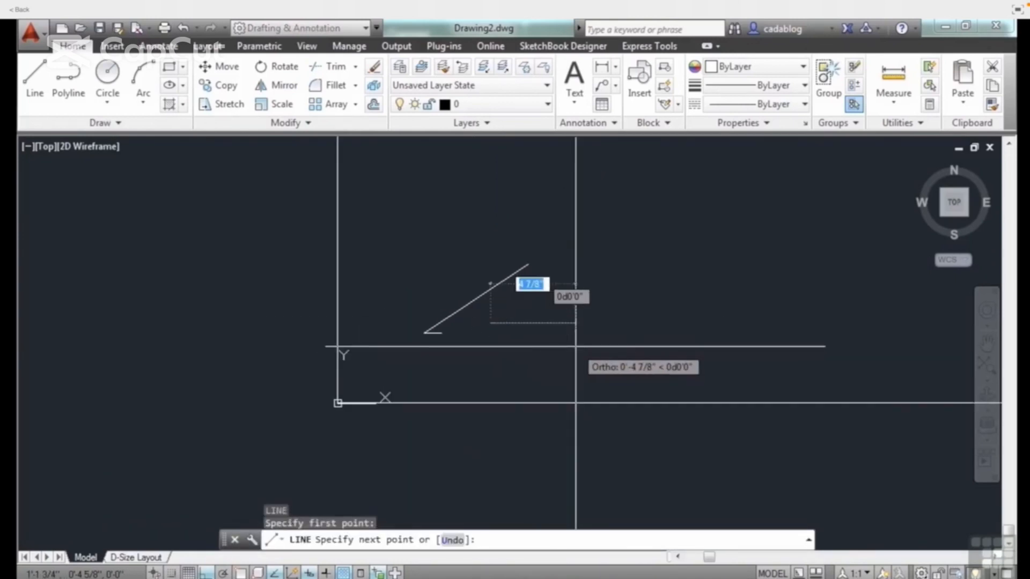
key("F8")
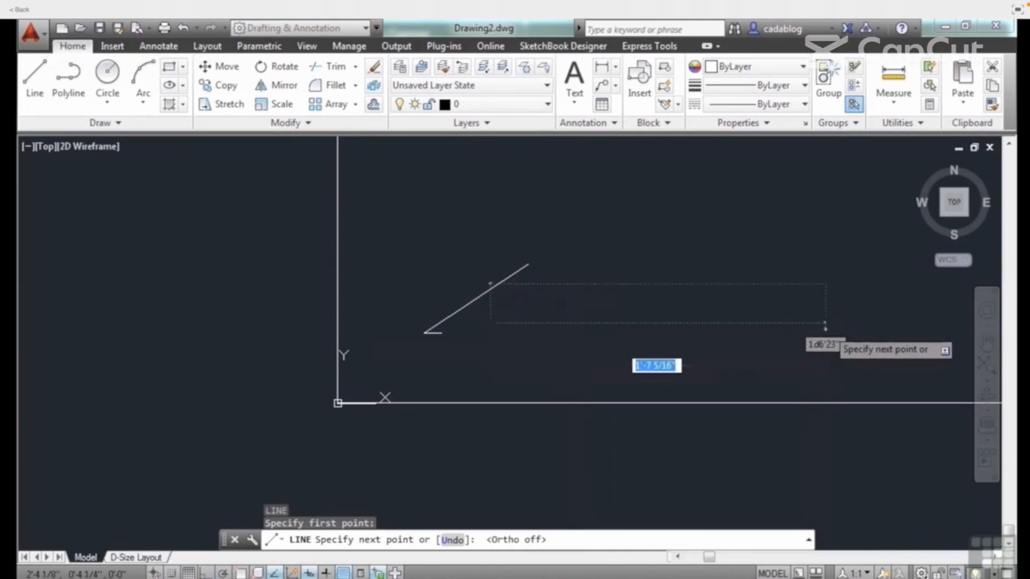
key("F8")
left_click(829, 322)
key("Return")
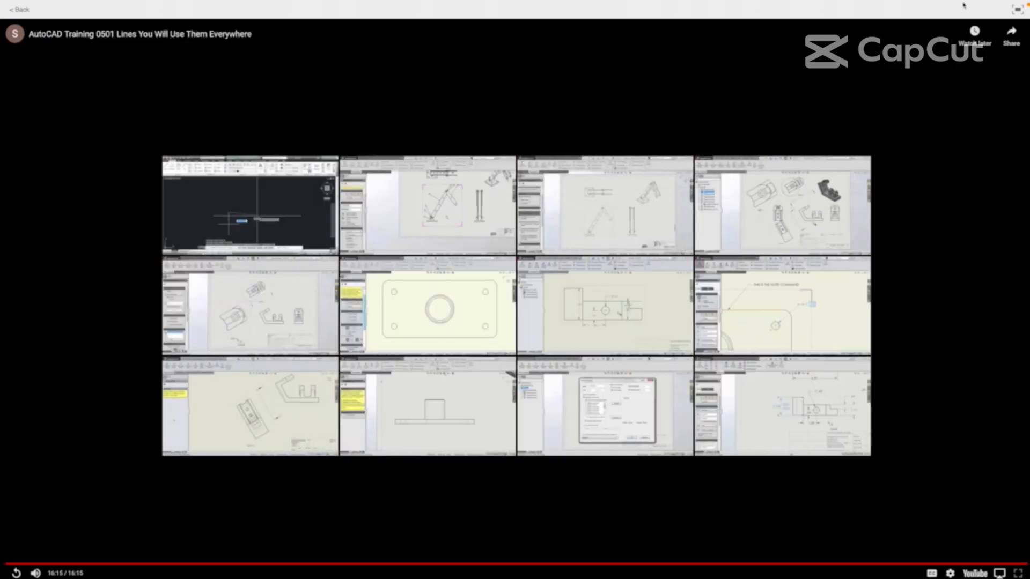
mouse_move(928, 2)
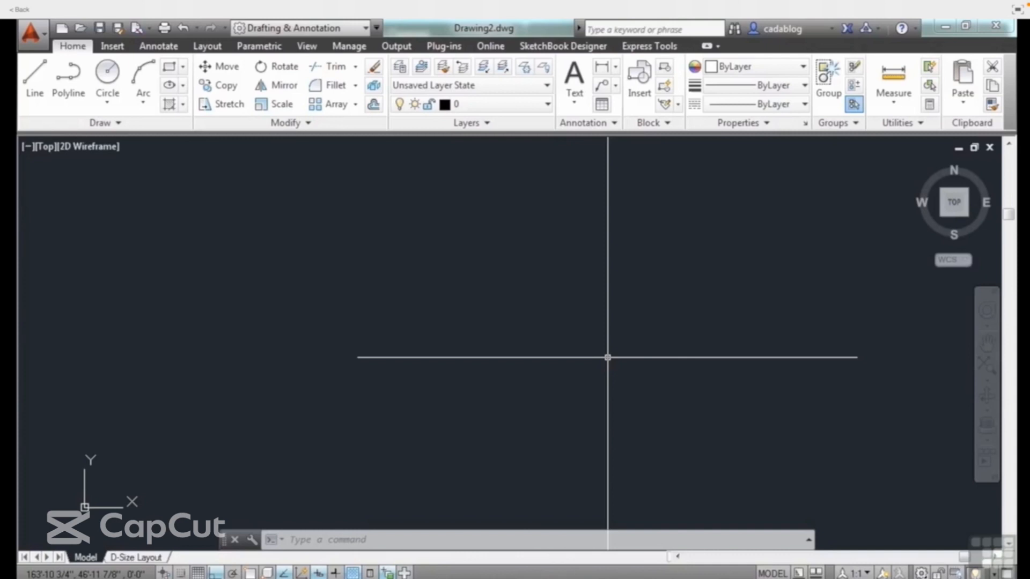
mouse_move(519, 305)
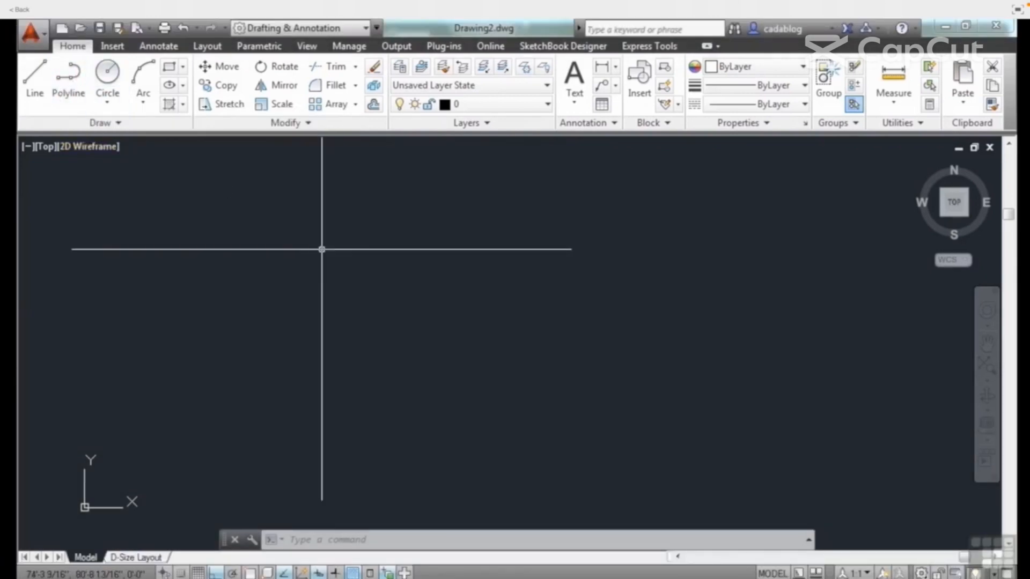
type("pline")
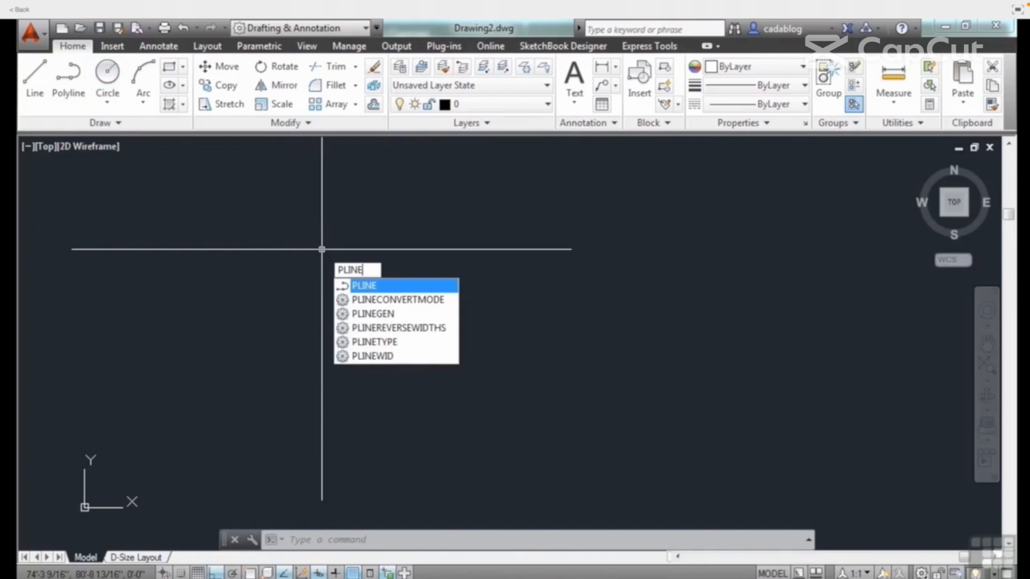
key("Escape")
key("Escape")
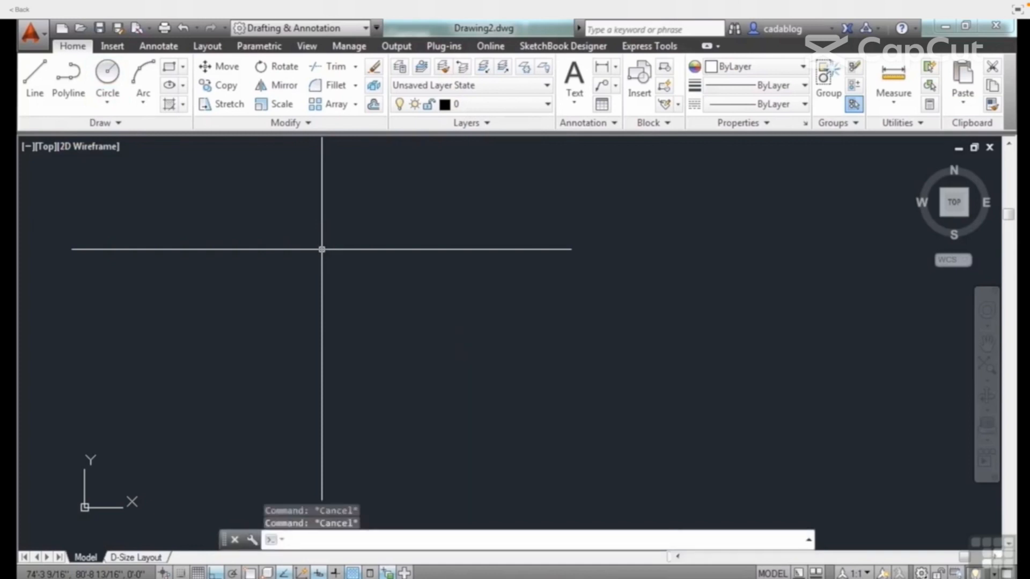
- Draw a practice polyline with straight and arc segments, and stretch the left endpoint of the separate lowest line upward
type("pl")
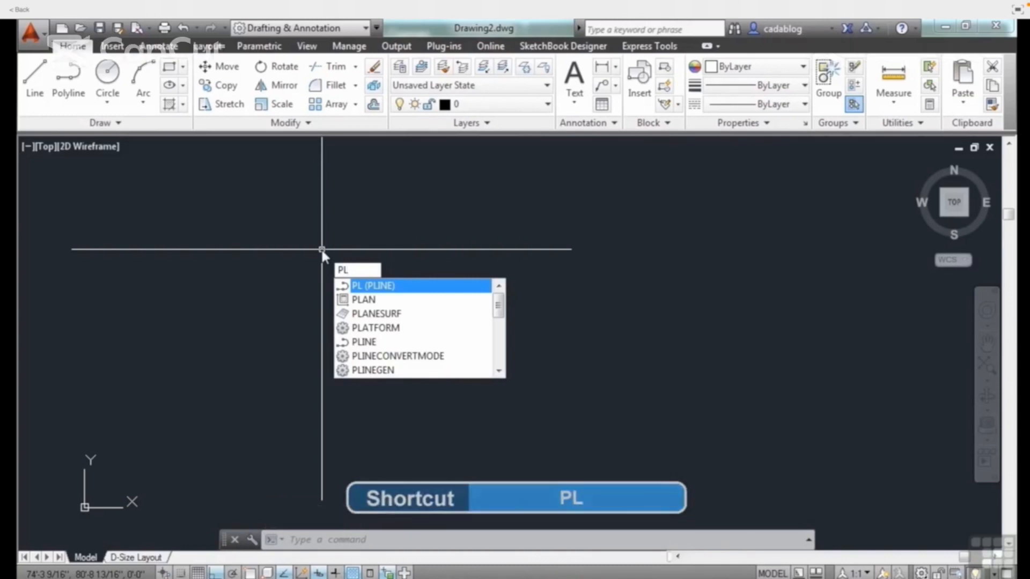
key("Return")
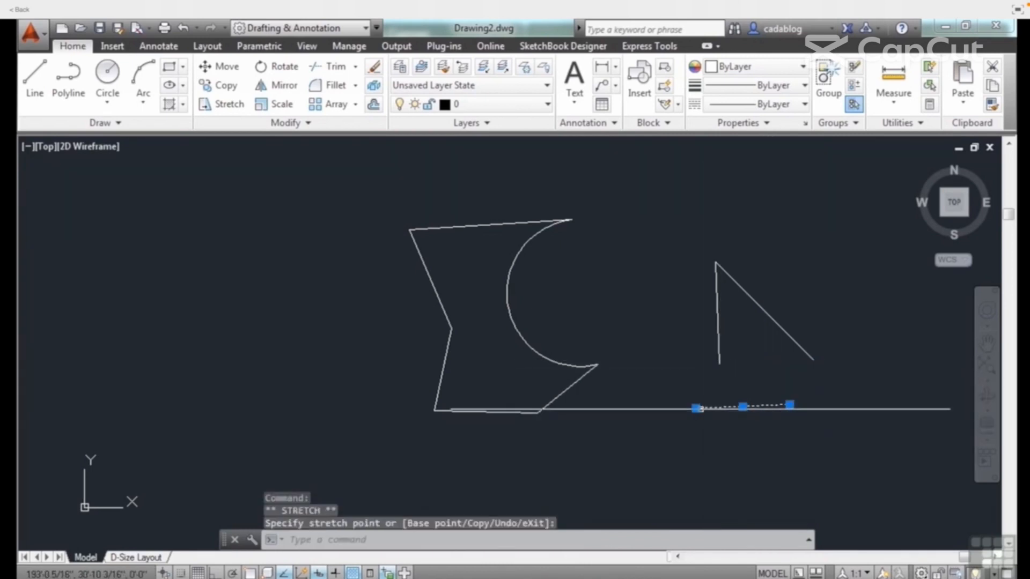
left_click(696, 375)
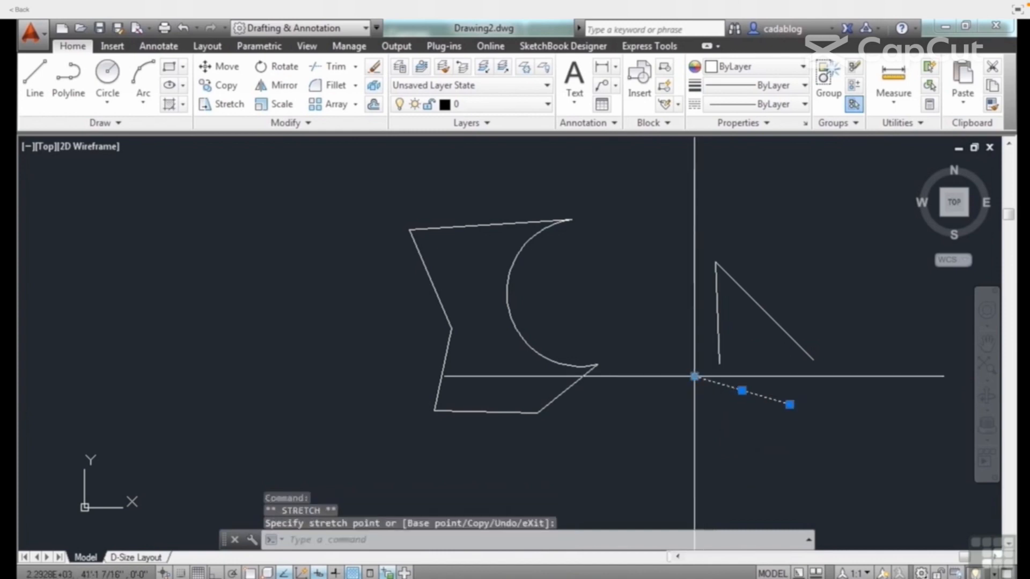
key("Escape")
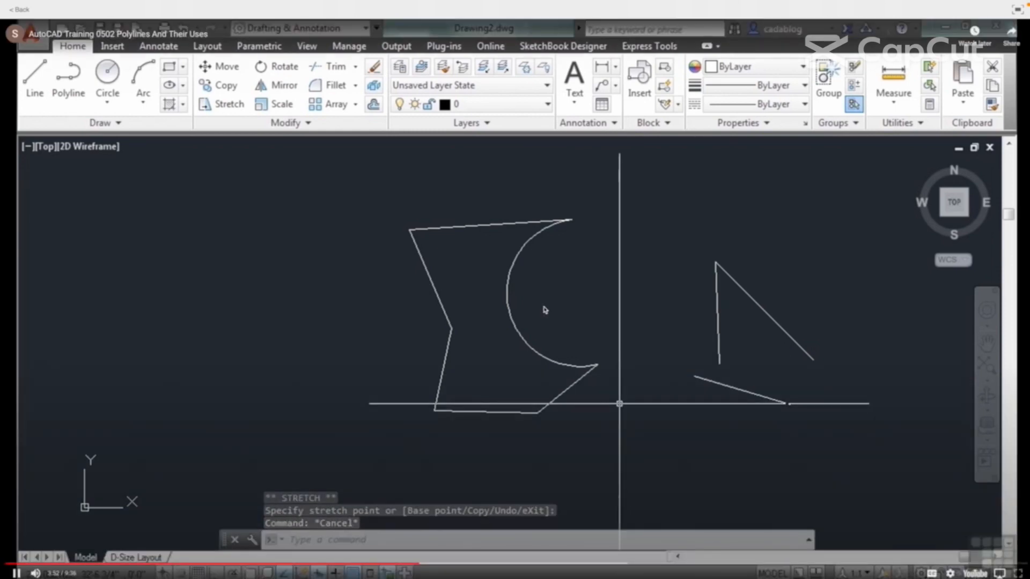
- Erase the polyline and the three separate lines with one crossing selection around all of them
type("e")
key("Return")
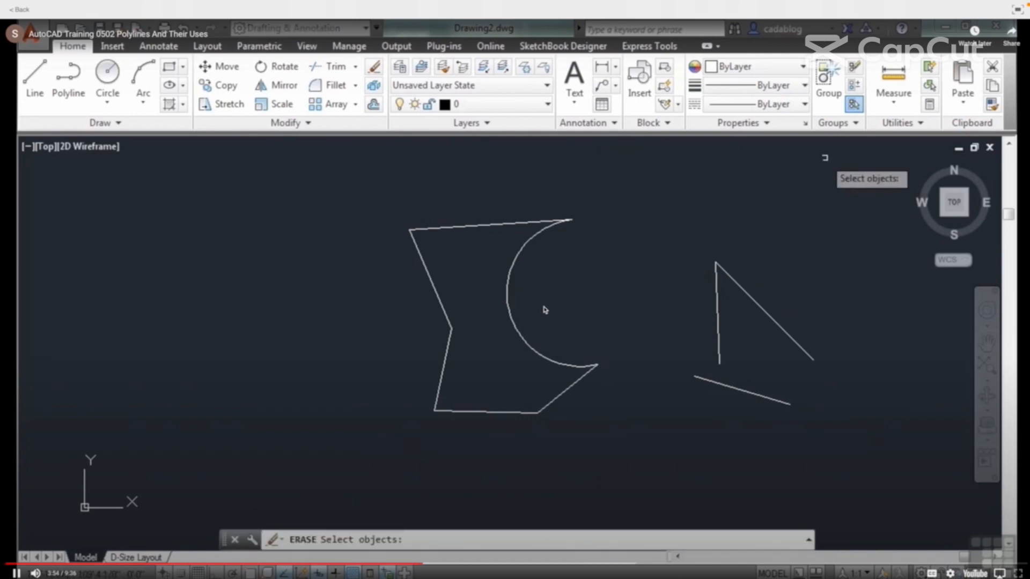
left_click(825, 158)
left_click(371, 478)
key("Return")
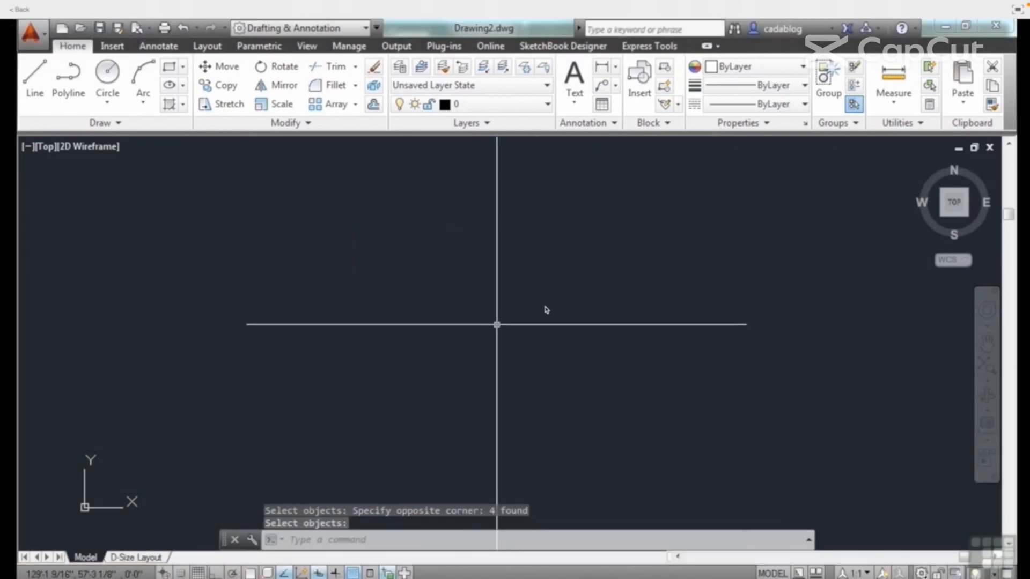
- Start a new polyline with a vertical first segment 10 inches long, drawn upward with Ortho mode on
type("pl")
key("Return")
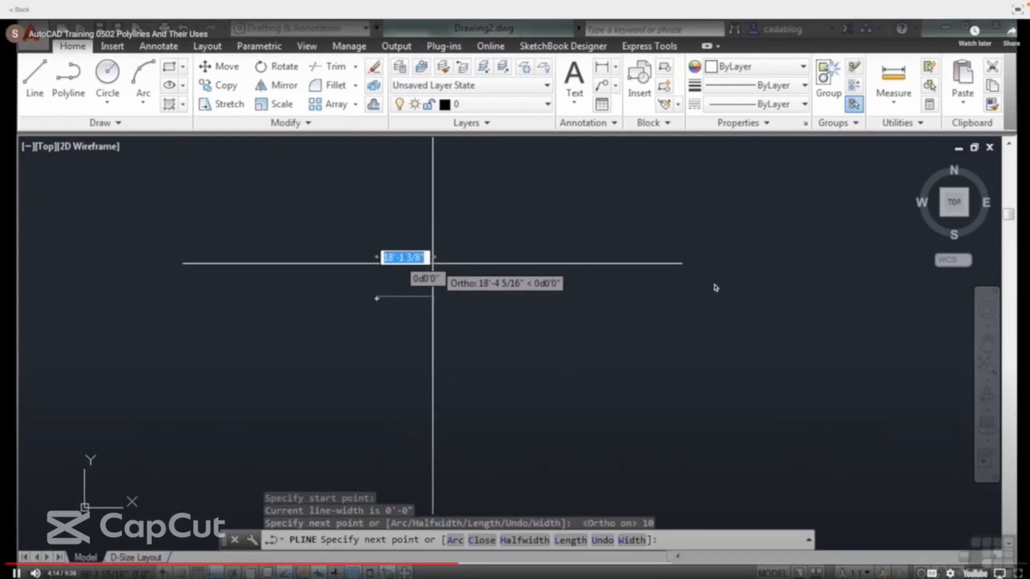
left_click(715, 288)
mouse_move(740, 4)
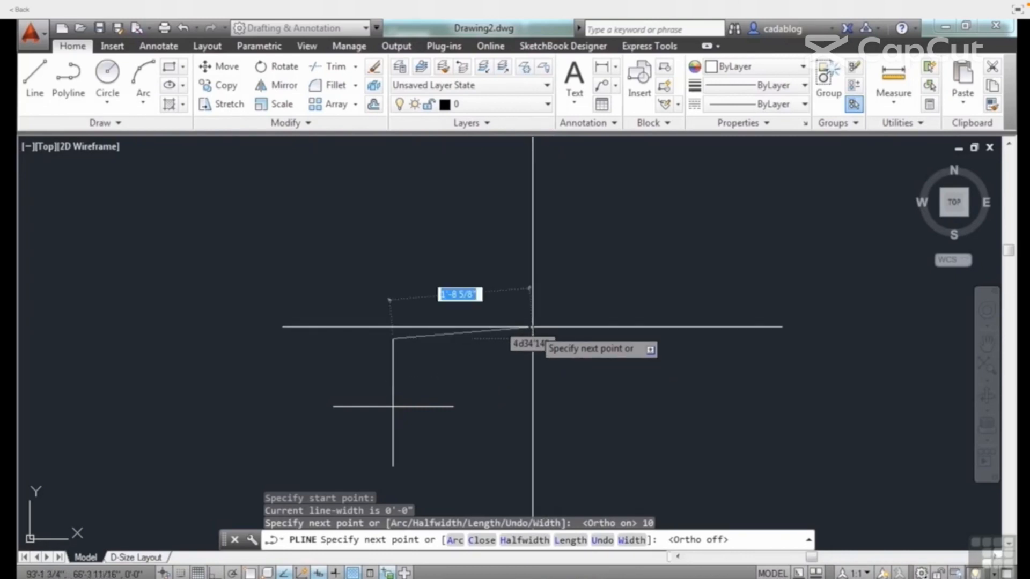
- Continue the polyline with arc segments from the top of the vertical segment, curling clockwise inward into a spiral
type("a")
key("Return")
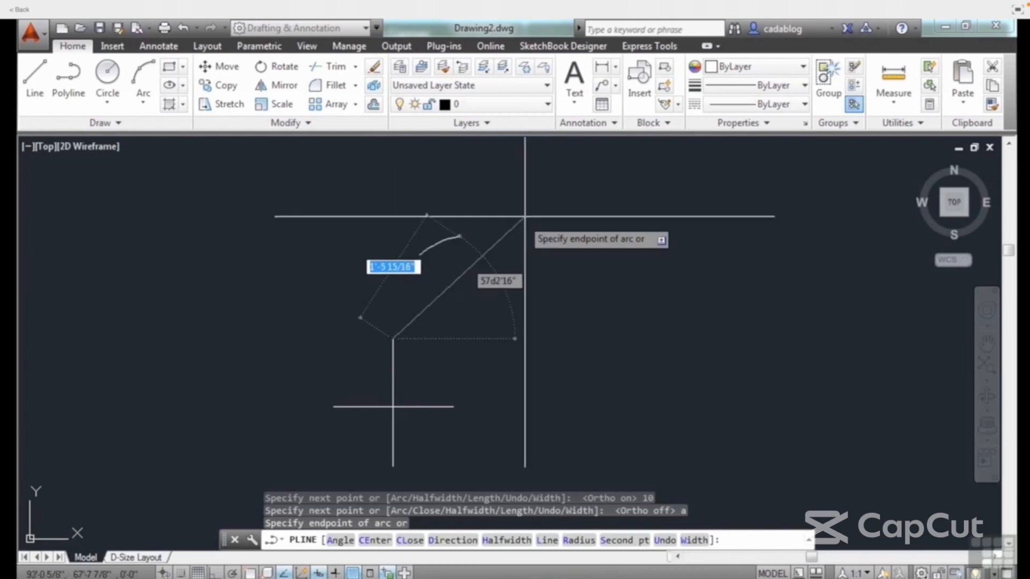
left_click(622, 216)
scroll(542, 305, "down", 2)
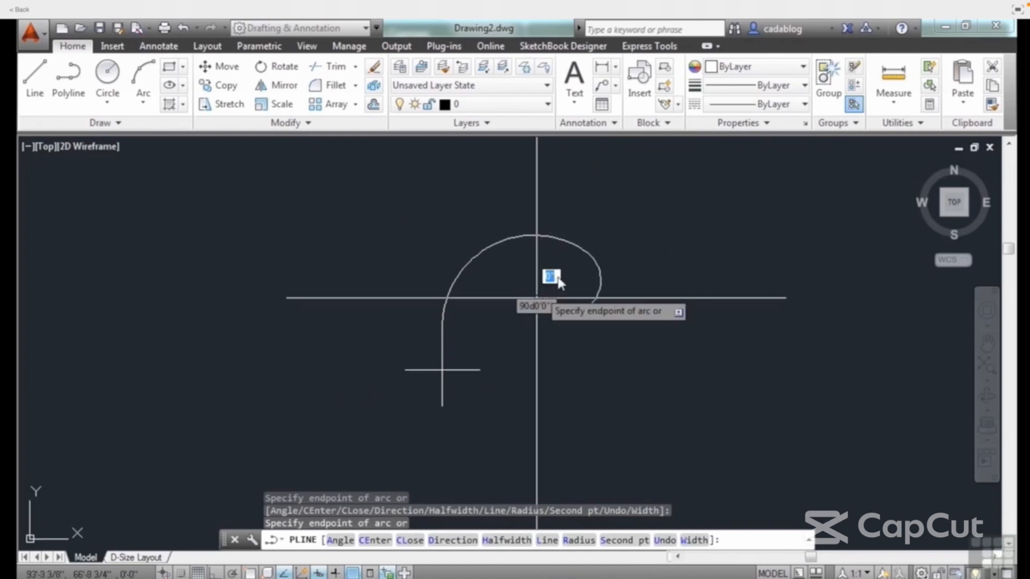
scroll(536, 292, "up", 3)
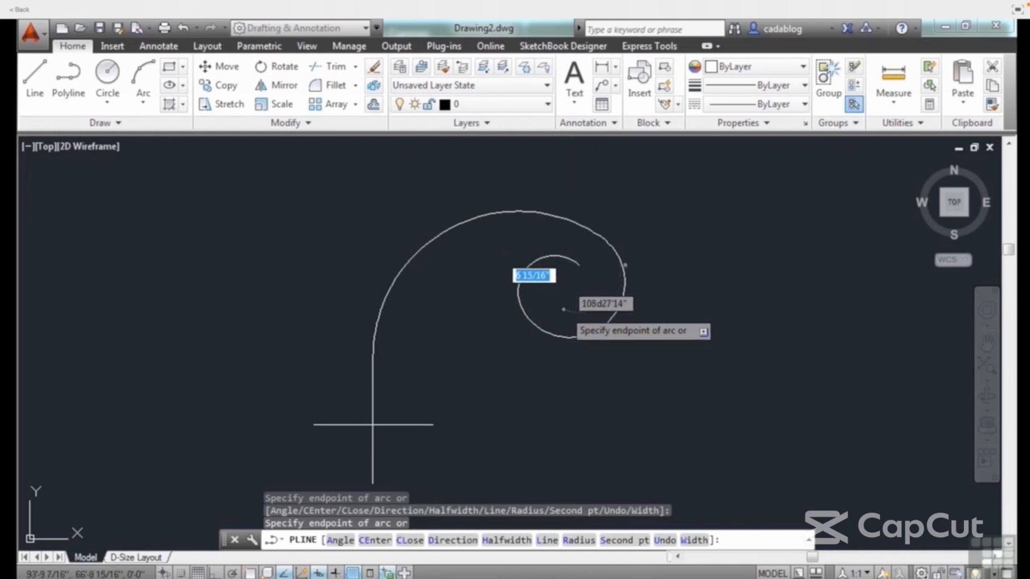
left_click(562, 286)
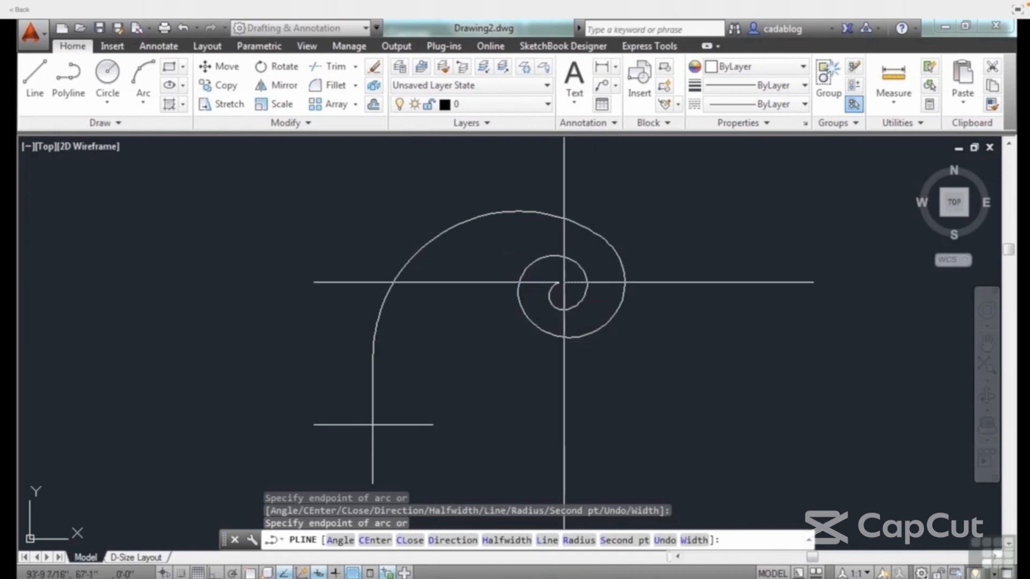
scroll(566, 290, "up", 2)
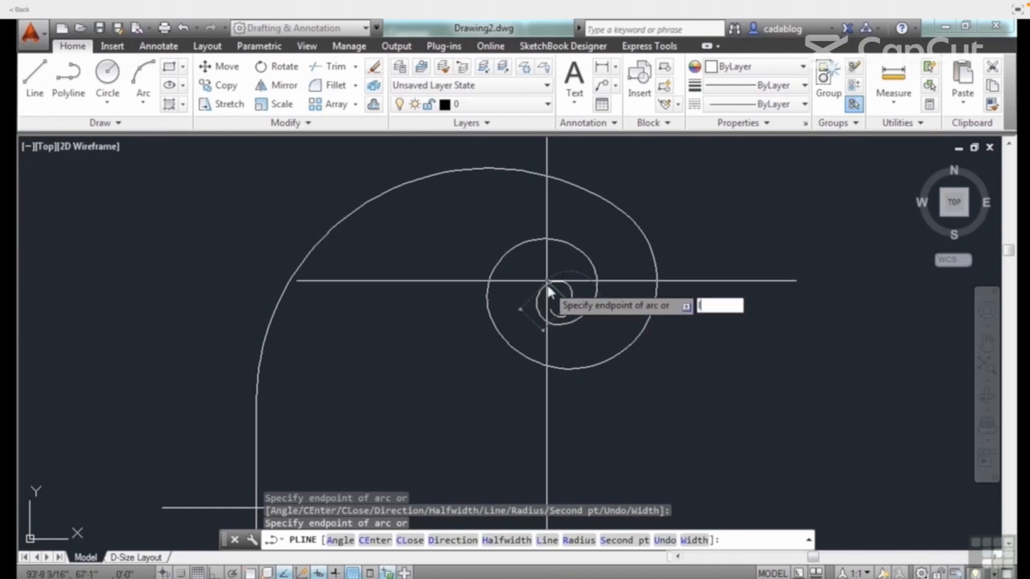
- Switch the polyline back to line segments, add a straight diagonal segment from the spiral's centre down to the right, and finish it
type("l")
key("Return")
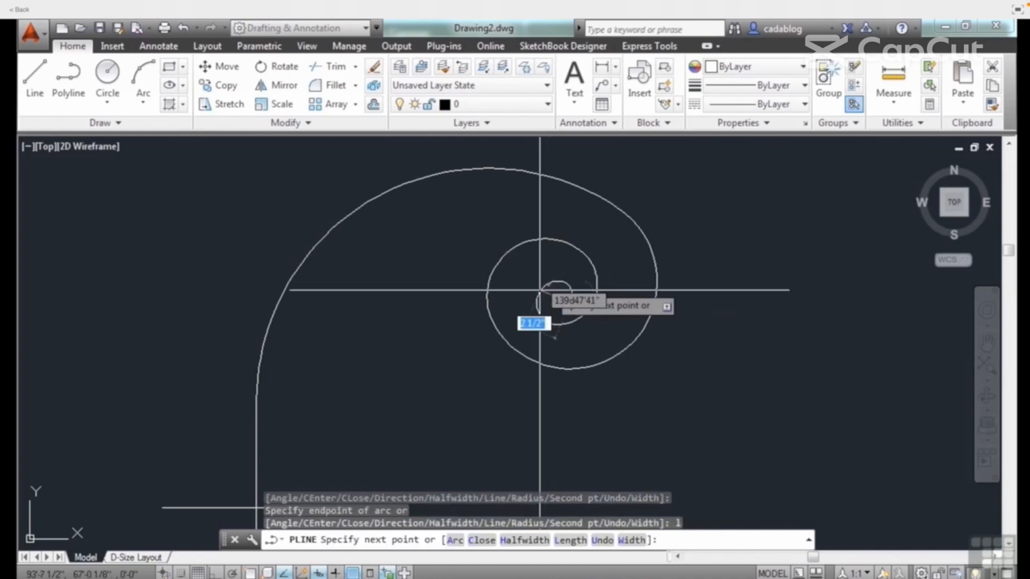
left_click(685, 418)
key("Return")
scroll(685, 288, "down", 2)
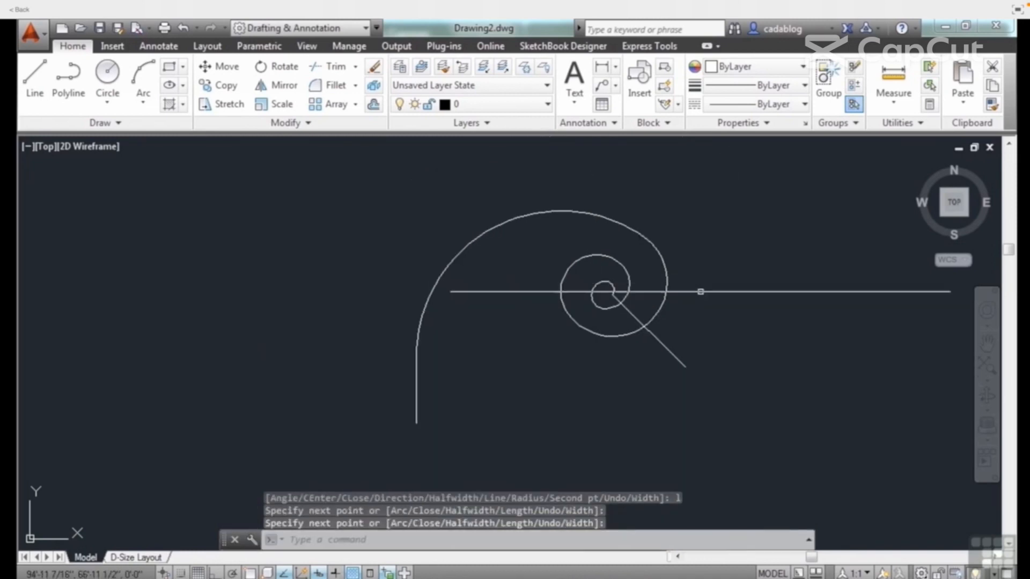
scroll(628, 298, "up", 4)
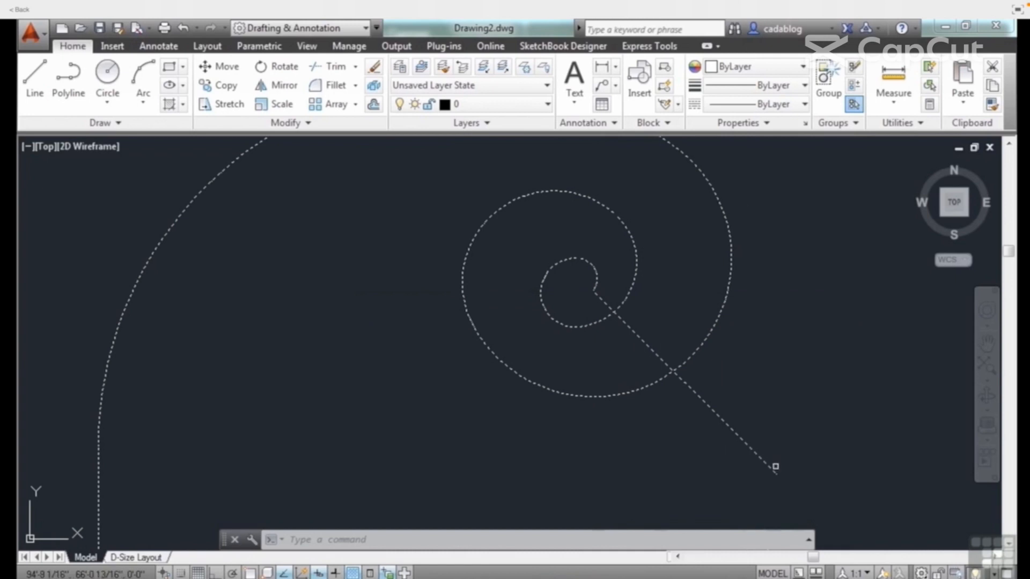
scroll(564, 293, "down", 4)
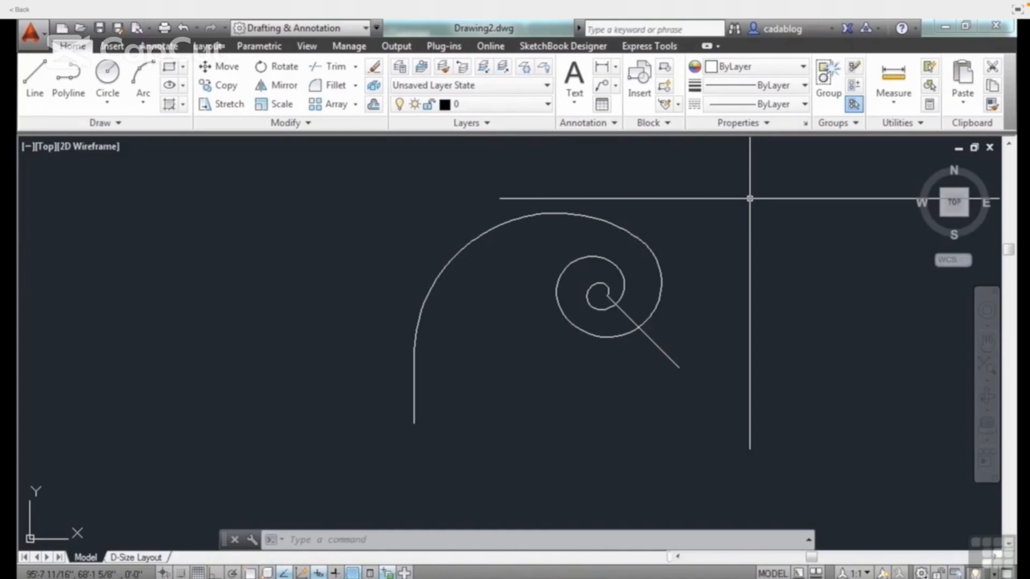
- Edit the spiral polyline with PEDIT and close it using the Close option
type("PEDIT")
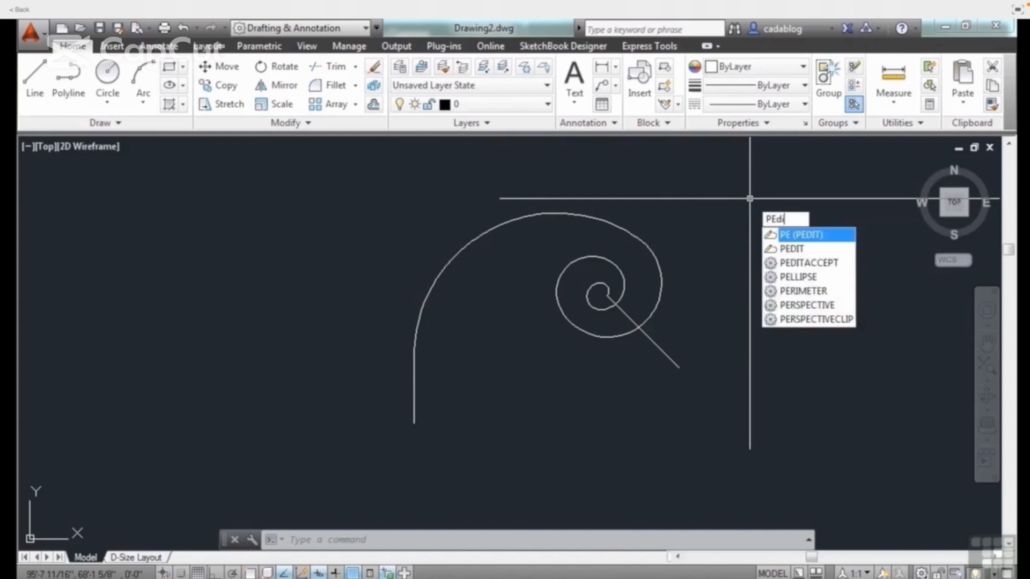
key("Return")
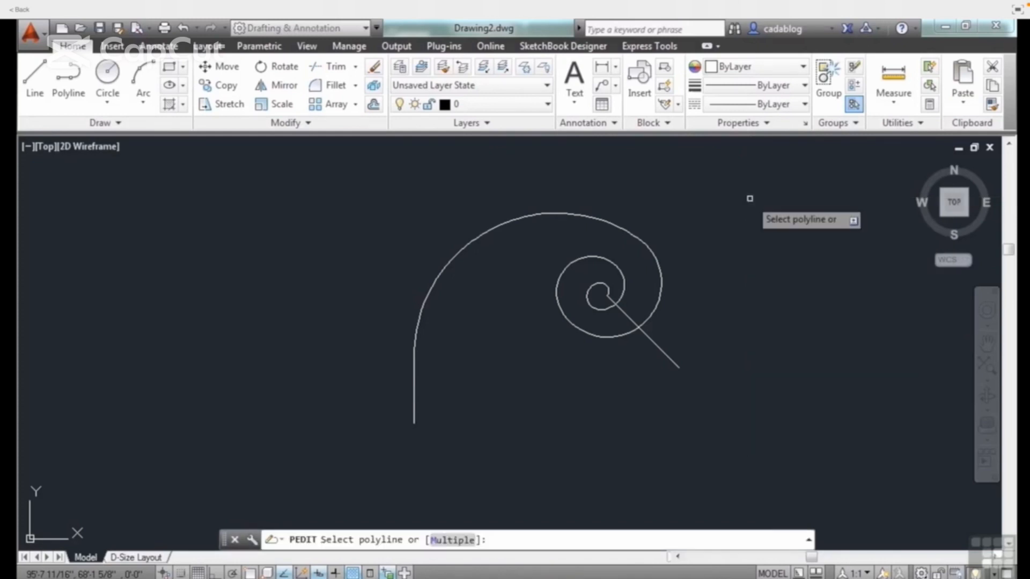
left_click(643, 240)
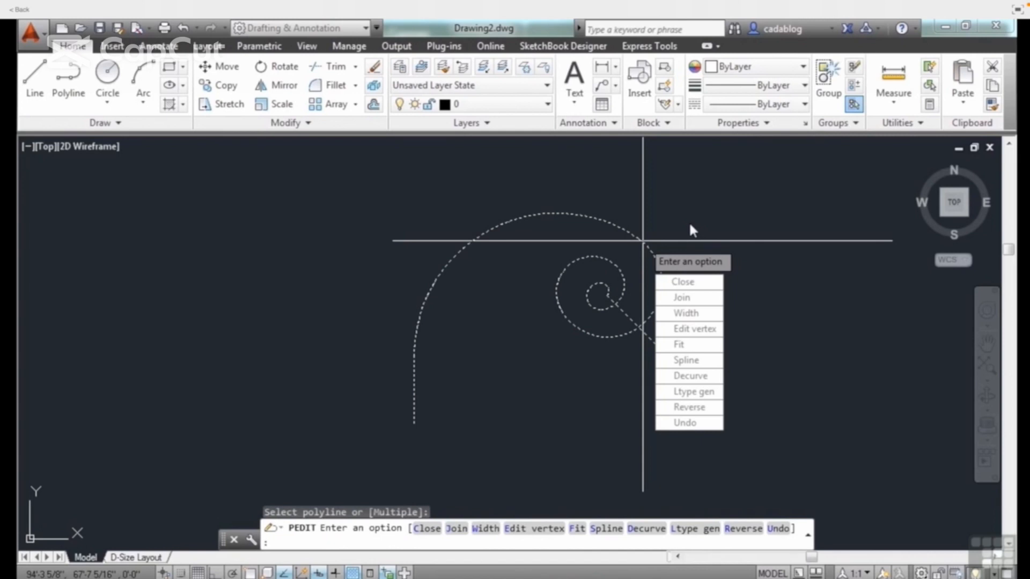
left_click(700, 292)
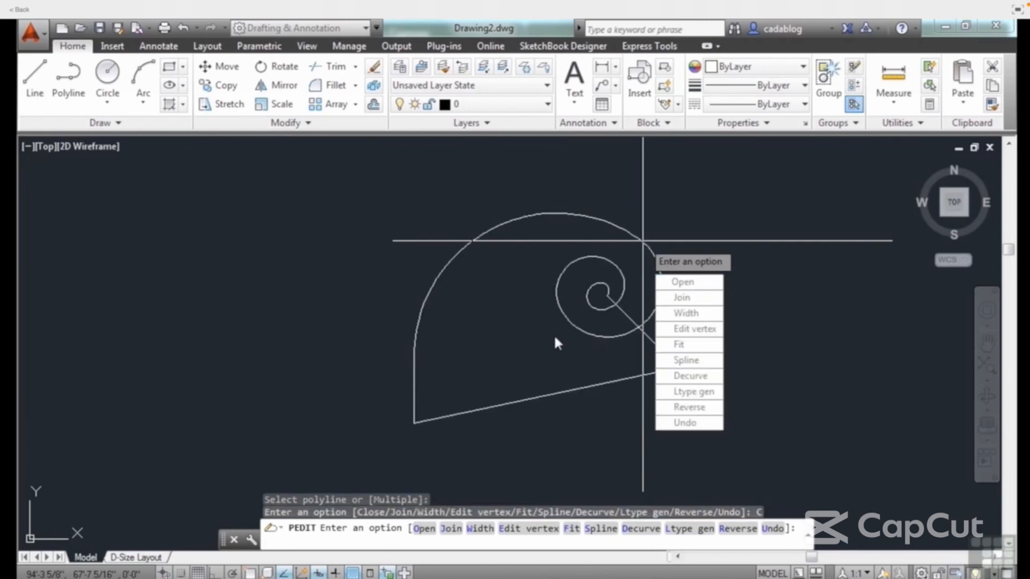
- Set the width of all segments of the closed spiral polyline to 1
middle_click_drag(517, 331, 426, 333)
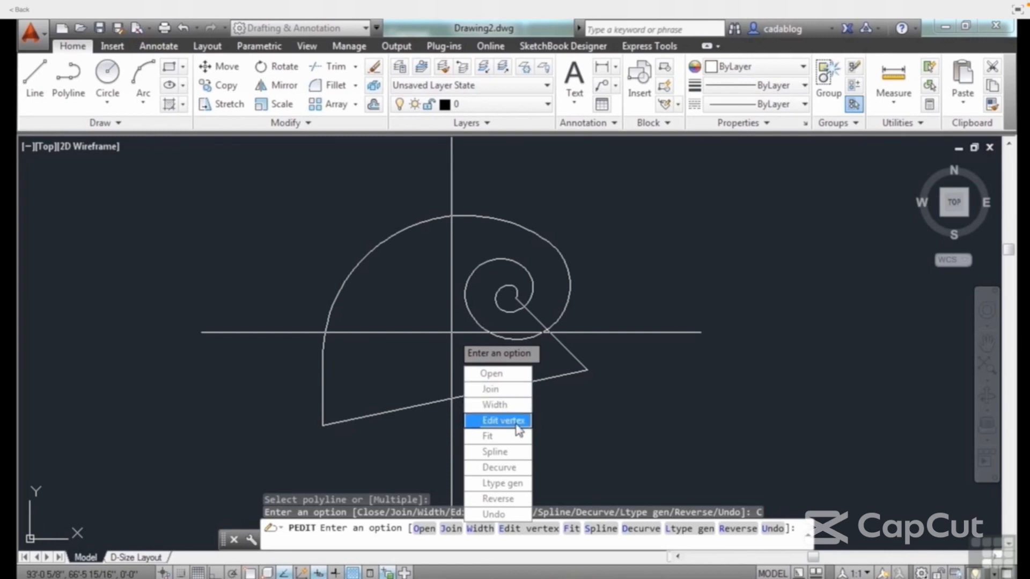
left_click(496, 407)
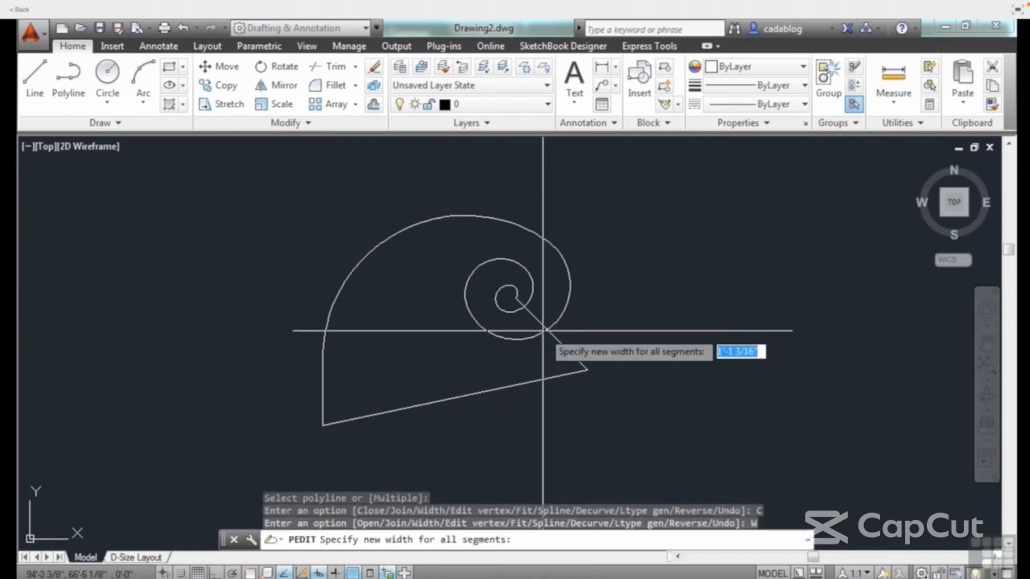
type("1")
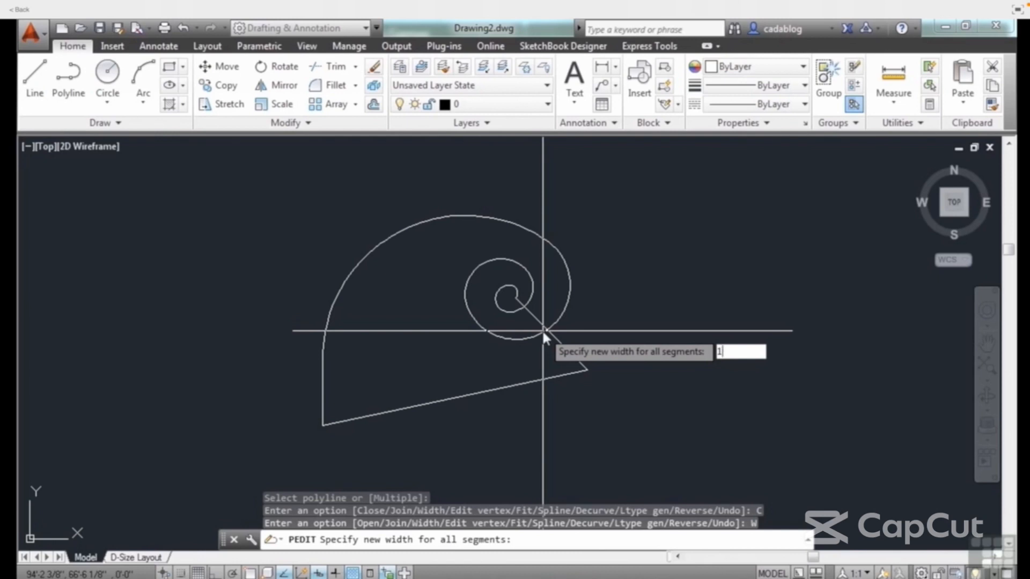
key("Return")
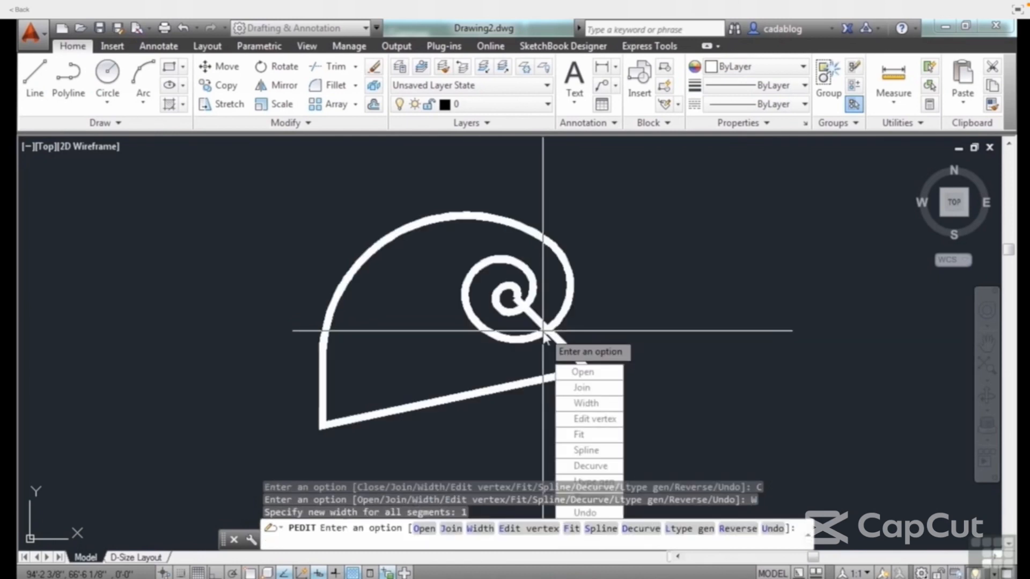
- Change the width of all polyline segments to 10
left_click(589, 403)
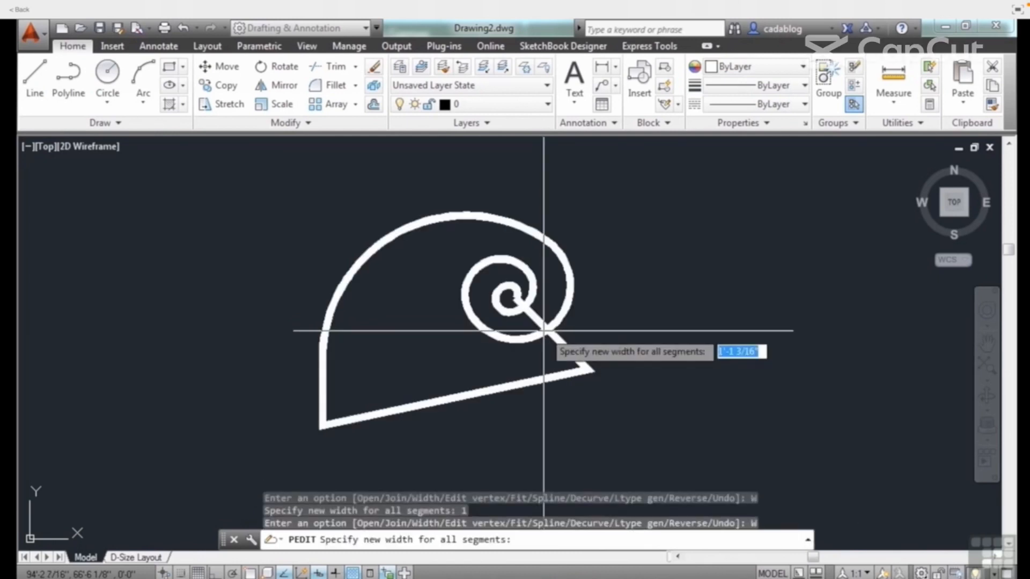
type("10")
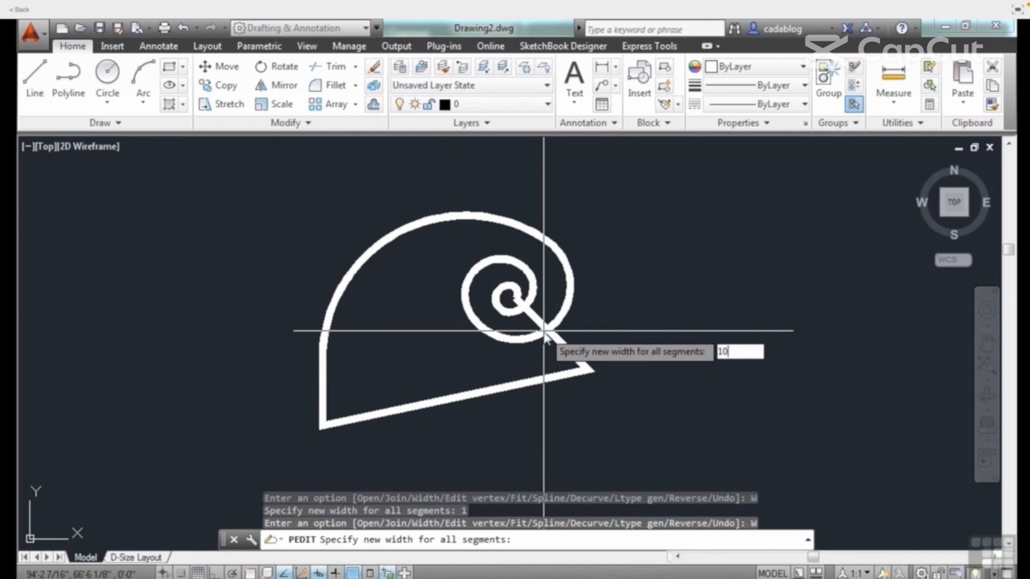
key("Return")
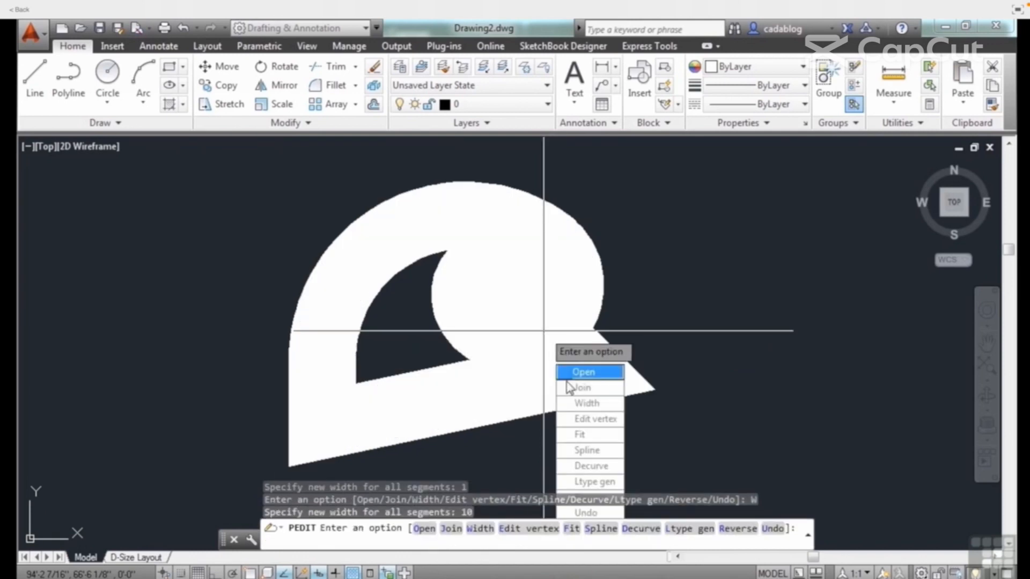
- Set the width of all polyline segments to 0
left_click(586, 403)
type("0")
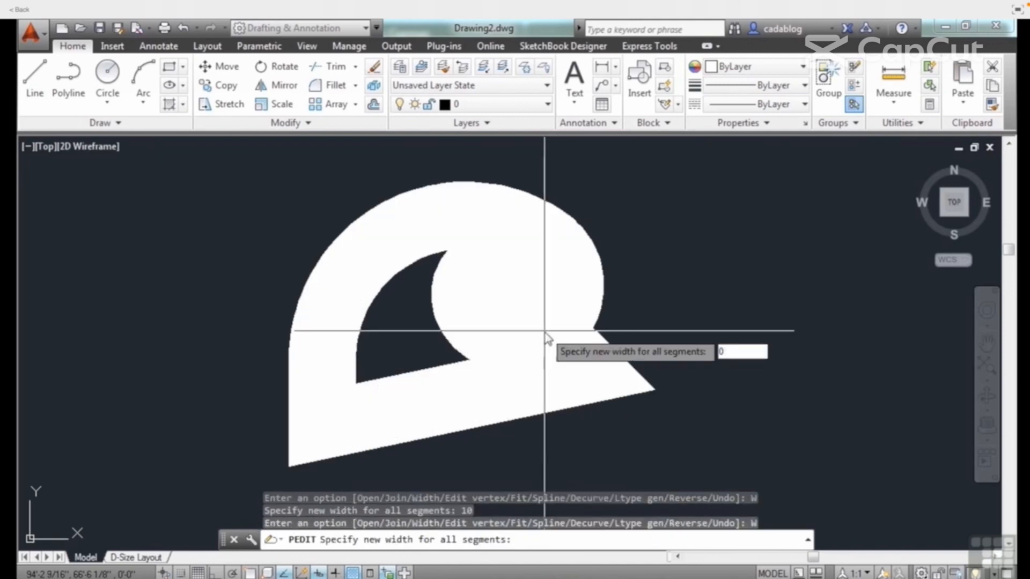
key("Return")
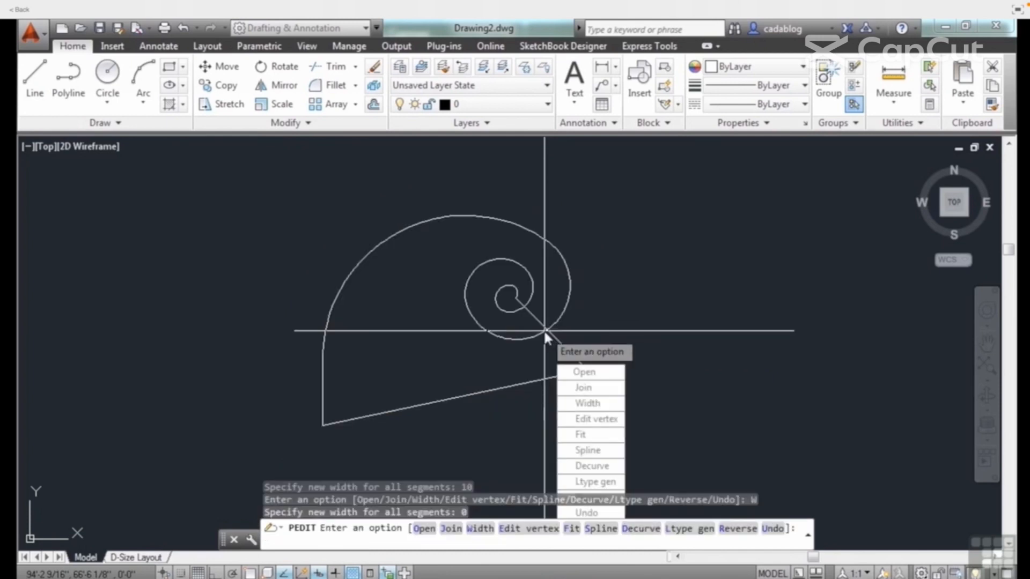
- Try to give all polyline segments a width of -5, and leave polyline editing
type("S")
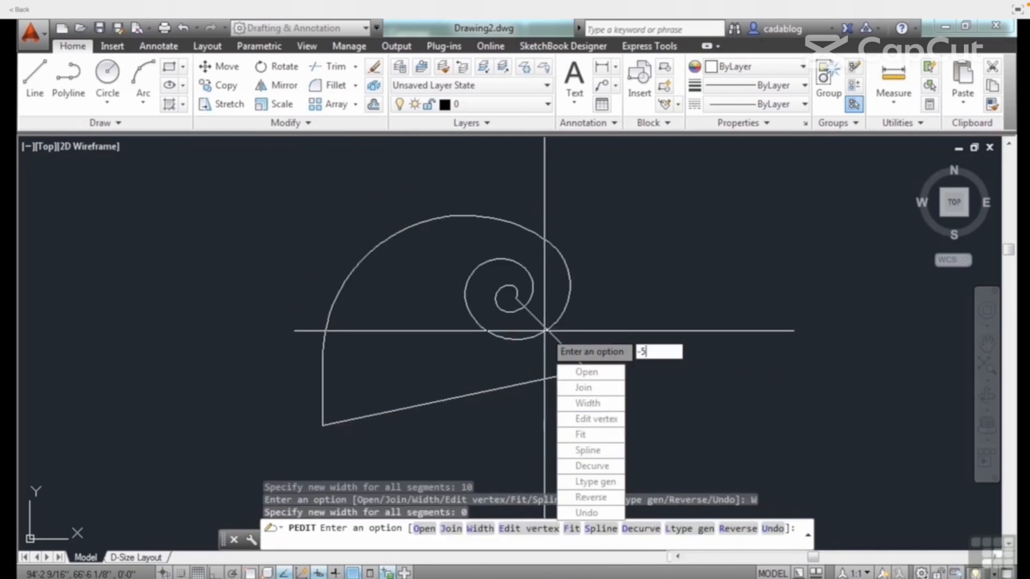
key("BackSpace")
left_click(589, 402)
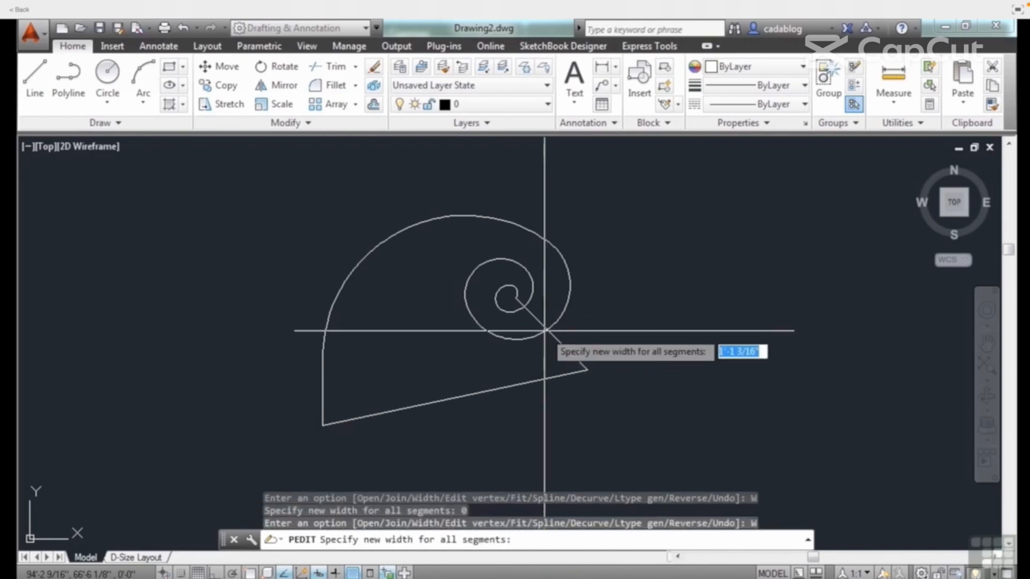
type("-5")
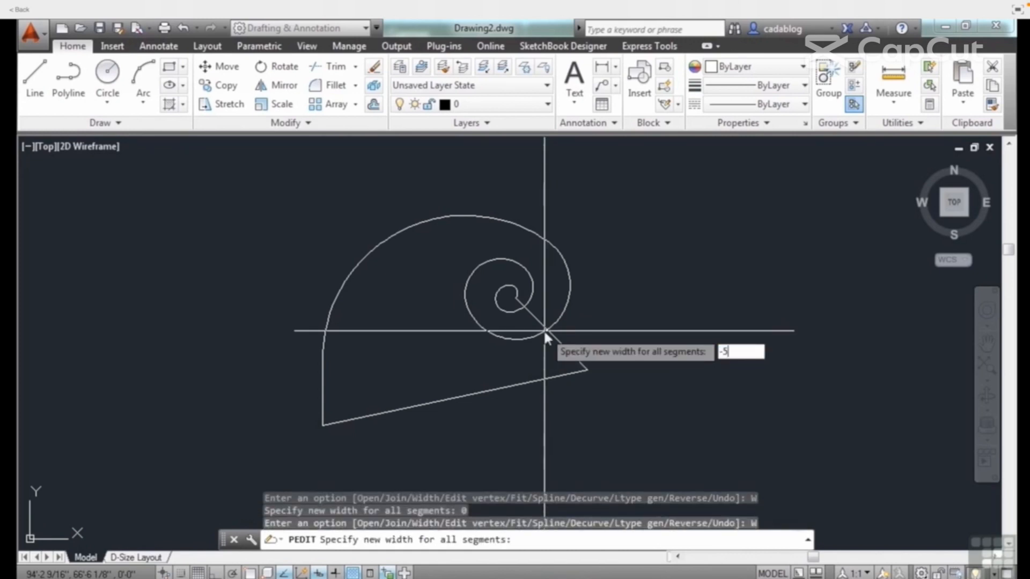
key("Return")
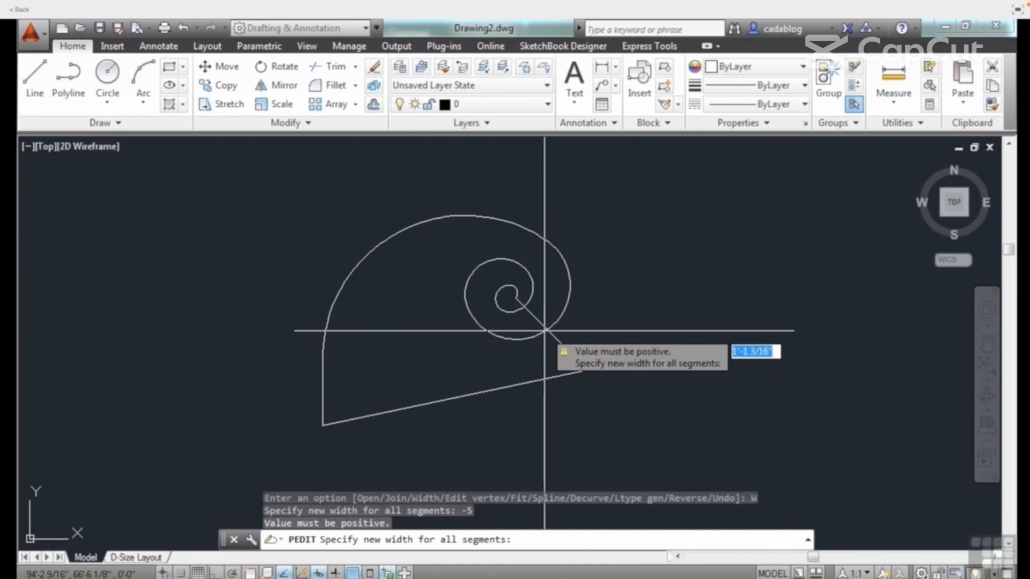
key("Escape")
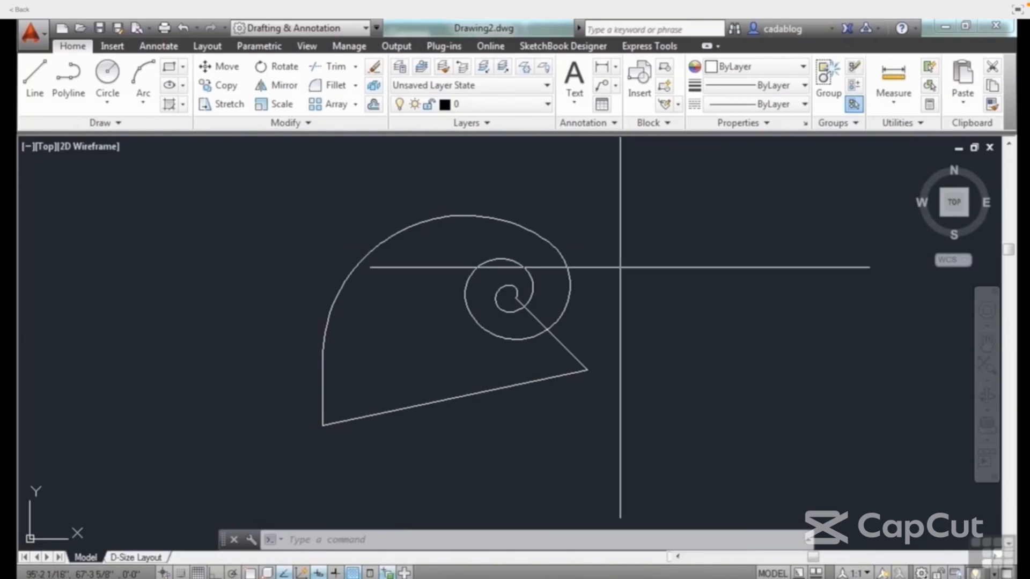
- Draw a closed four-sided shape beside the spiral polyline with the Line command, finishing it with the Close option
type("l")
key("Return")
left_click(682, 253)
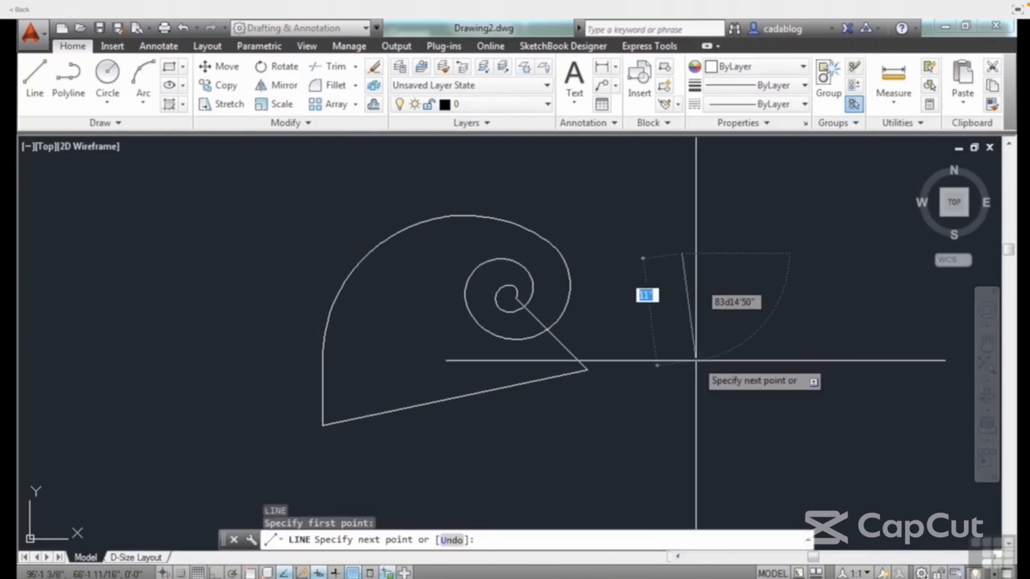
left_click(694, 383)
left_click(826, 383)
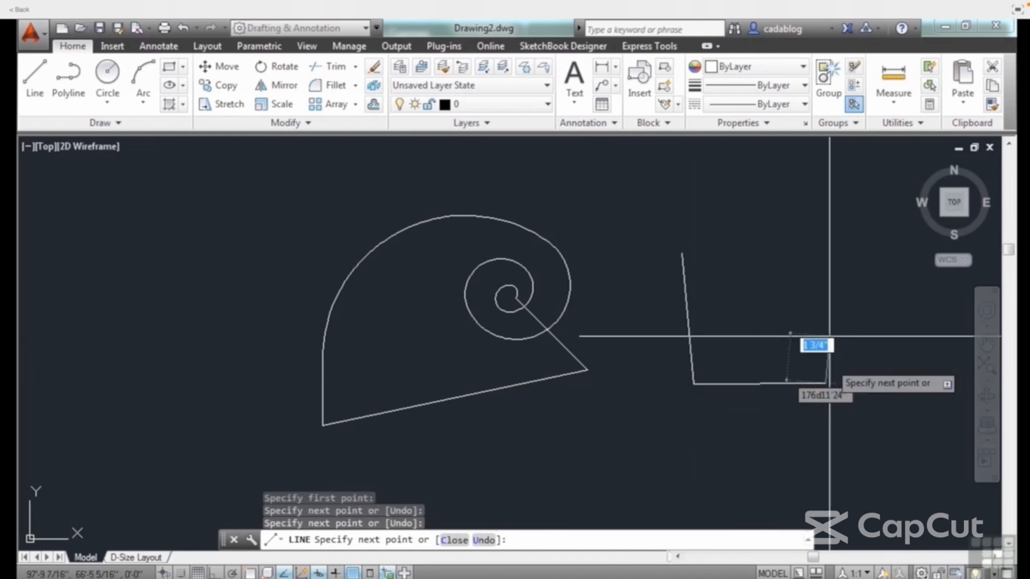
left_click(812, 285)
type("cl")
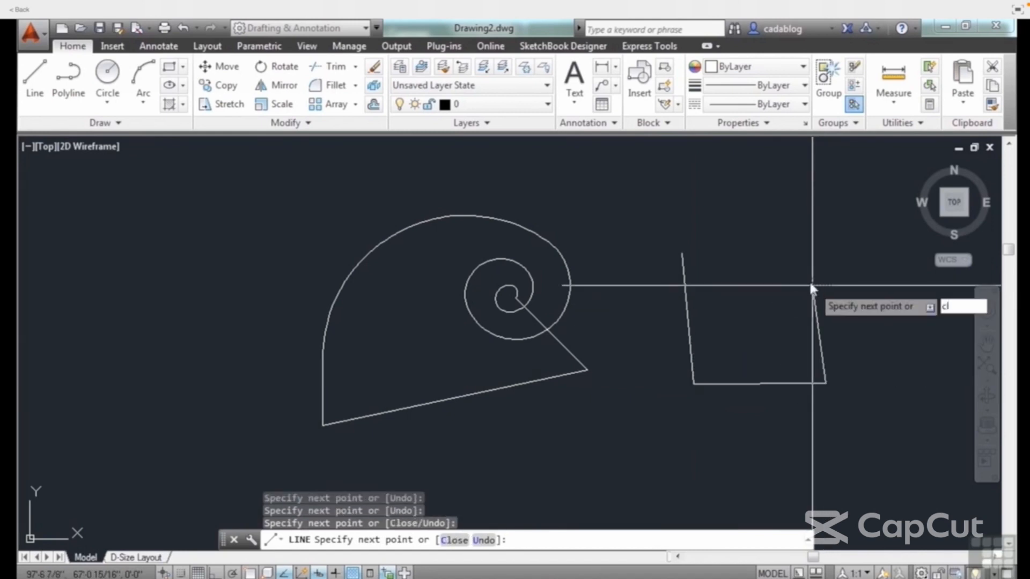
key("Return")
- Select the four sides of the new shape one by one to check whether they are separate objects, and clear the selection
left_click(786, 280)
left_click(704, 331)
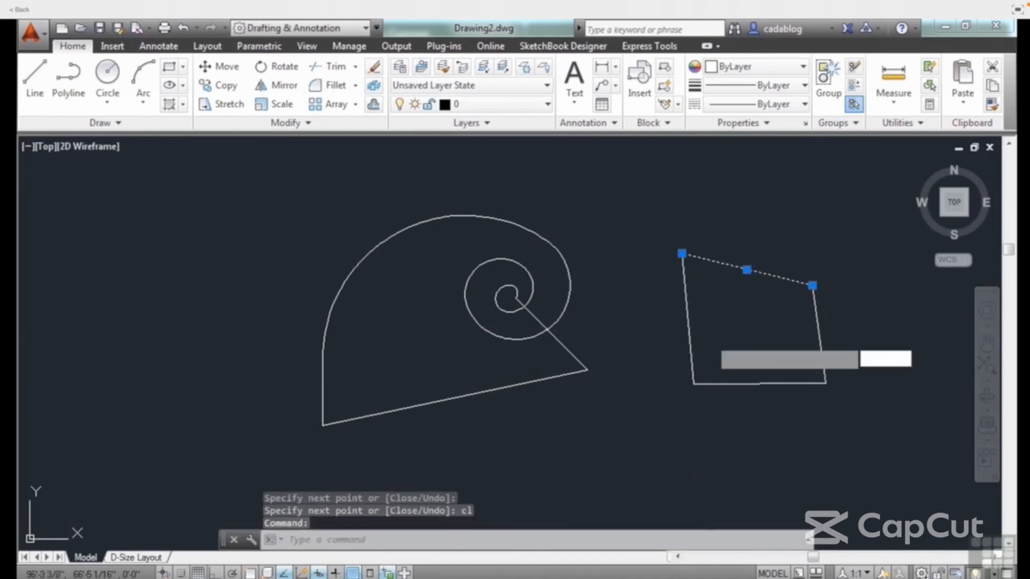
left_click(678, 334)
left_click(832, 340)
left_click(804, 388)
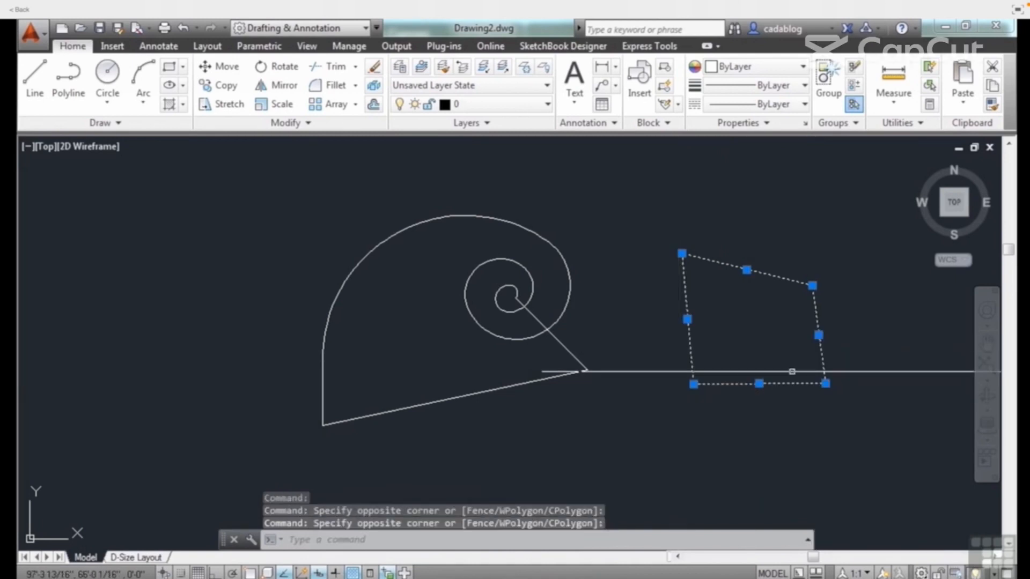
key("Escape")
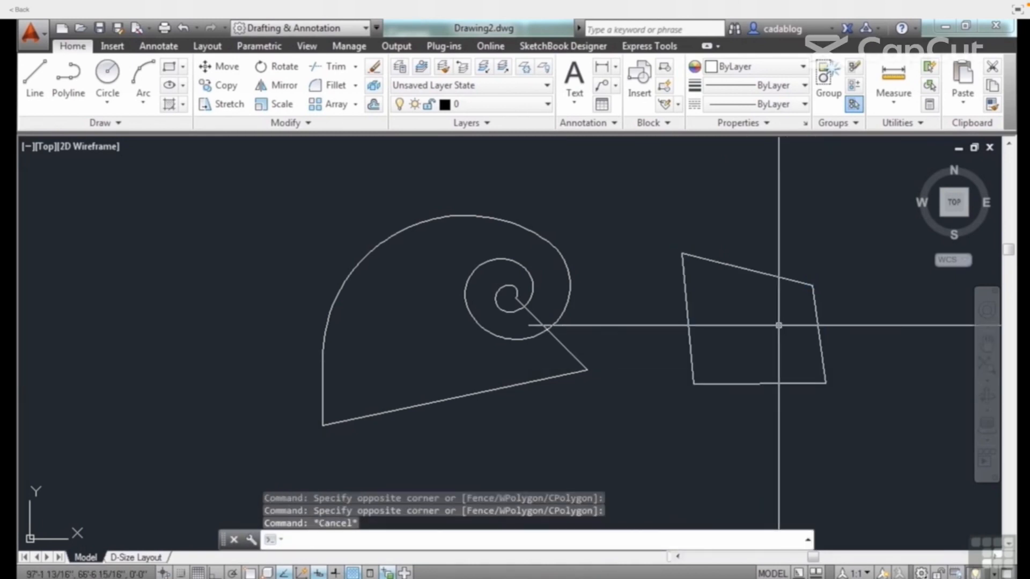
- Start PEDIT on the upper line of the four-sided shape
type("pedit")
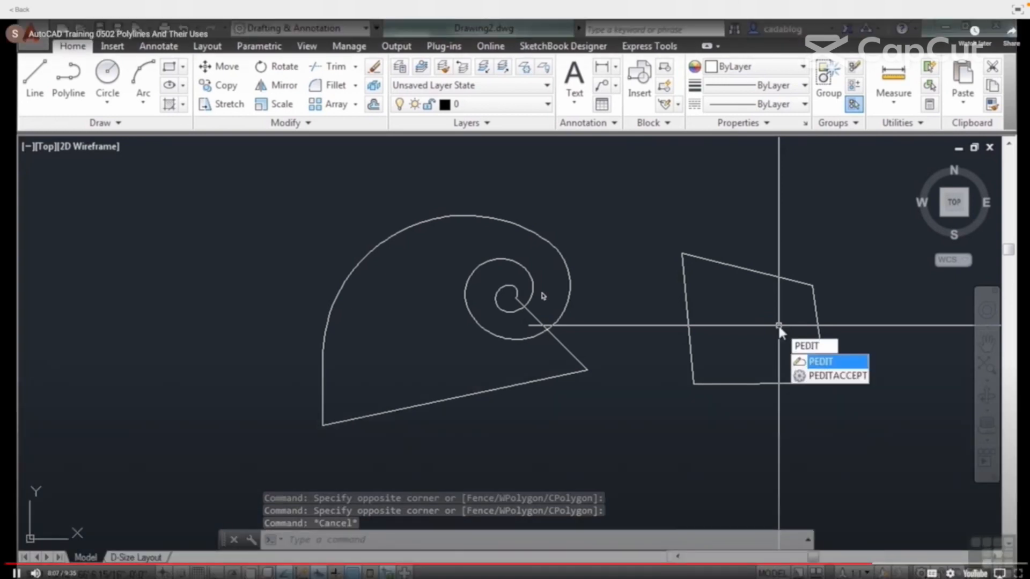
key("Return")
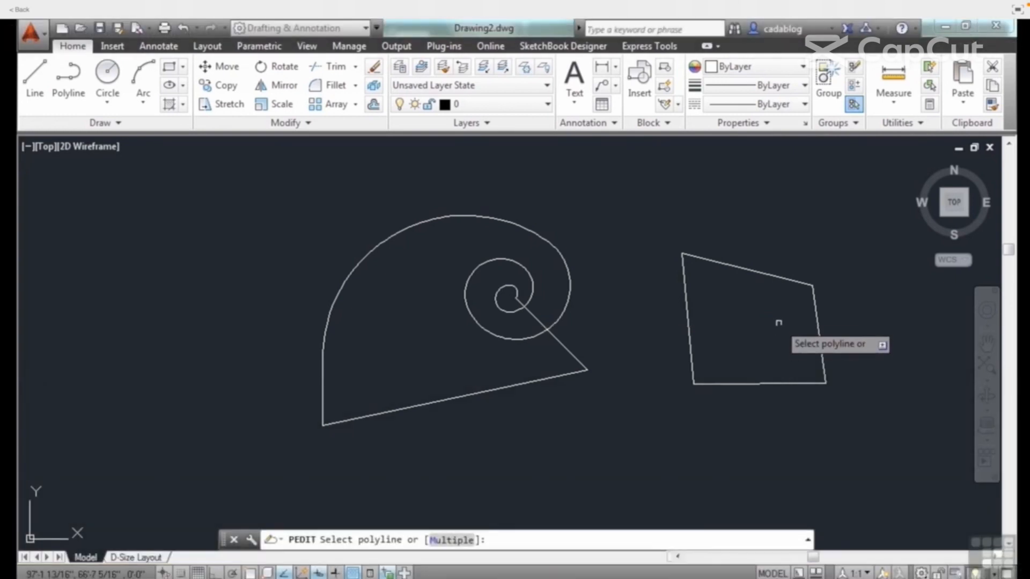
left_click(773, 278)
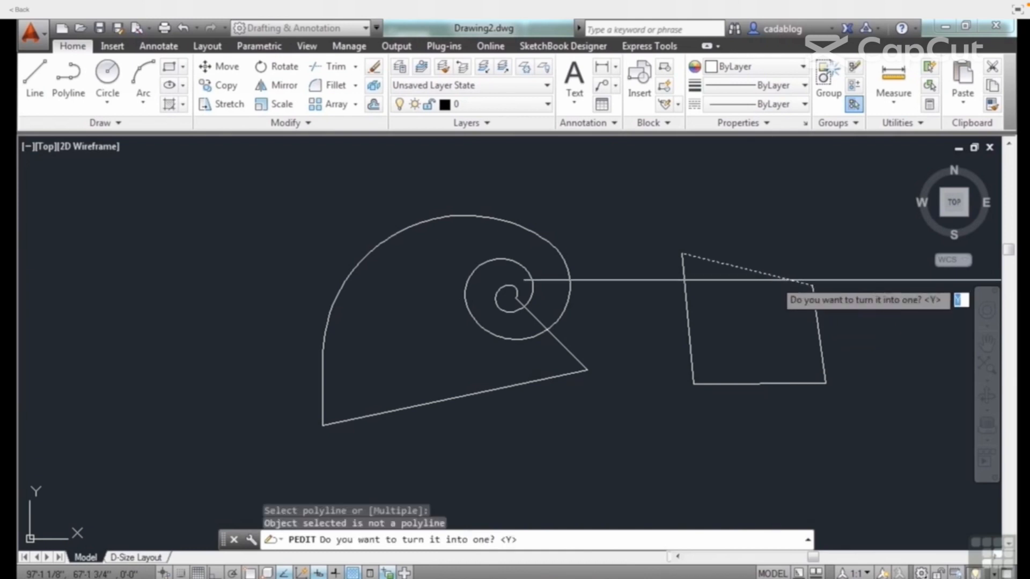
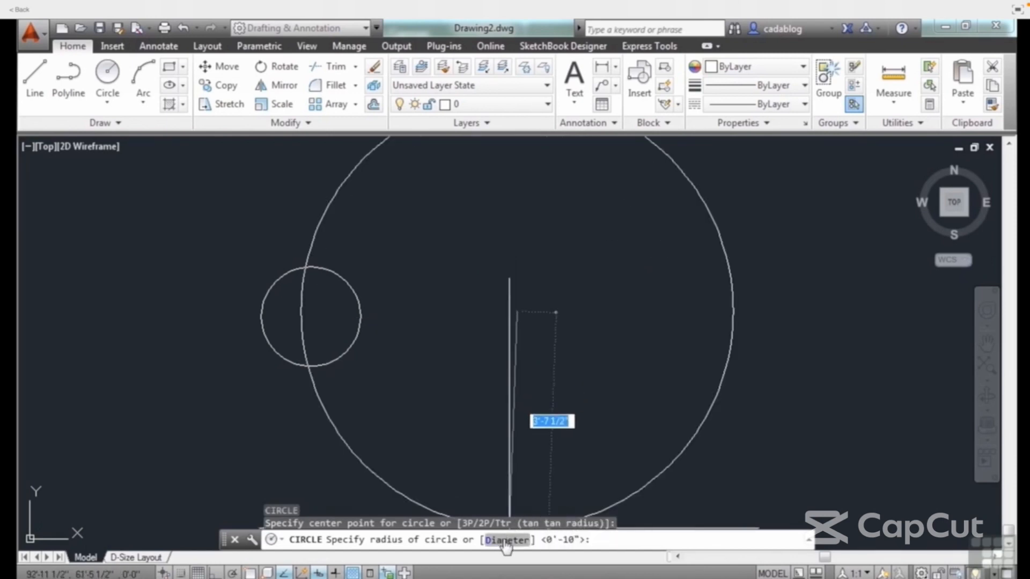
- Complete the second circle using the Diameter option with a diameter of 20
type("d")
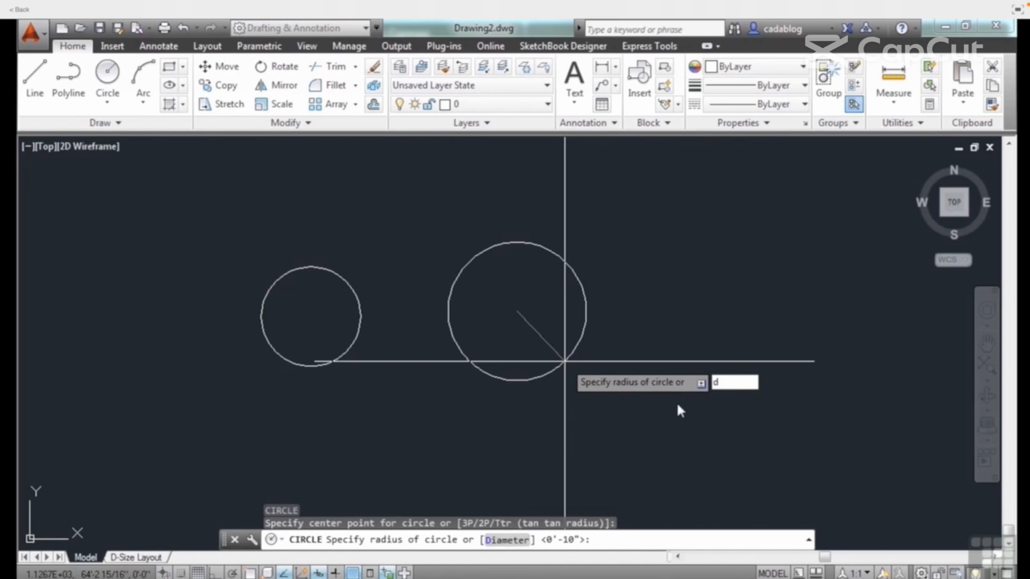
key("Return")
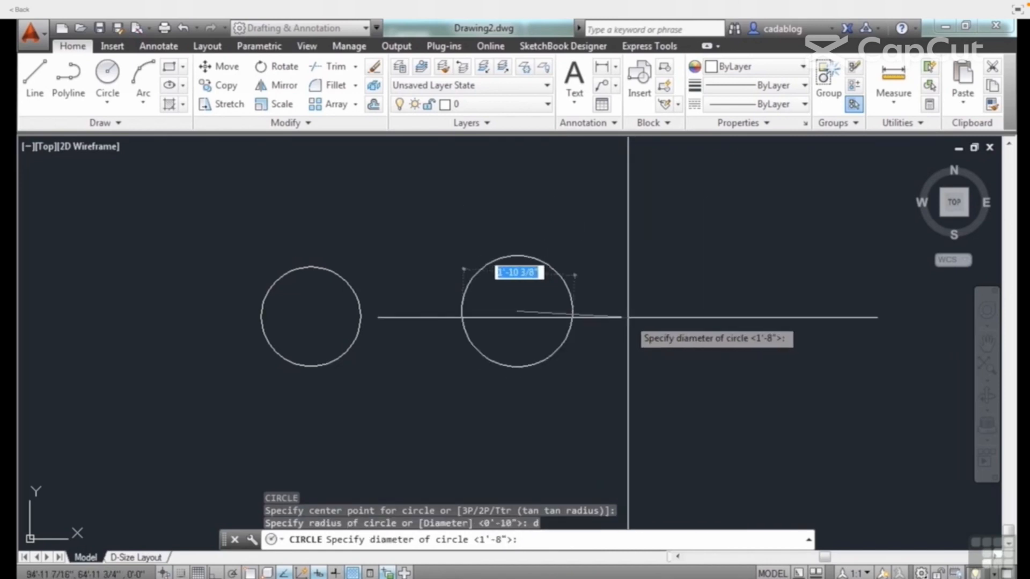
type("20")
key("Return")
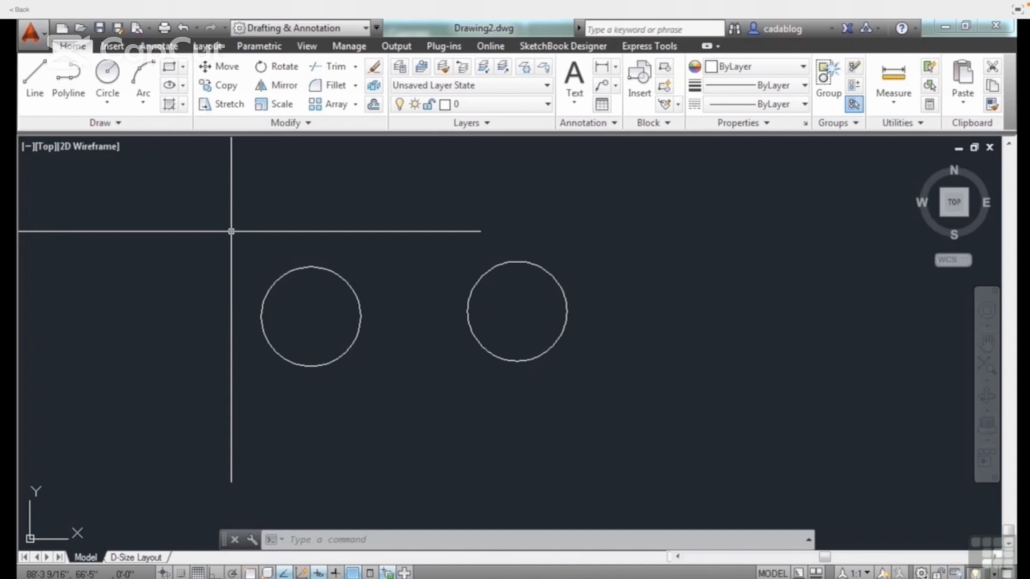
- Draw two separate, nearly vertical lines side by side, to the right of the two circles
type("l")
key("Return")
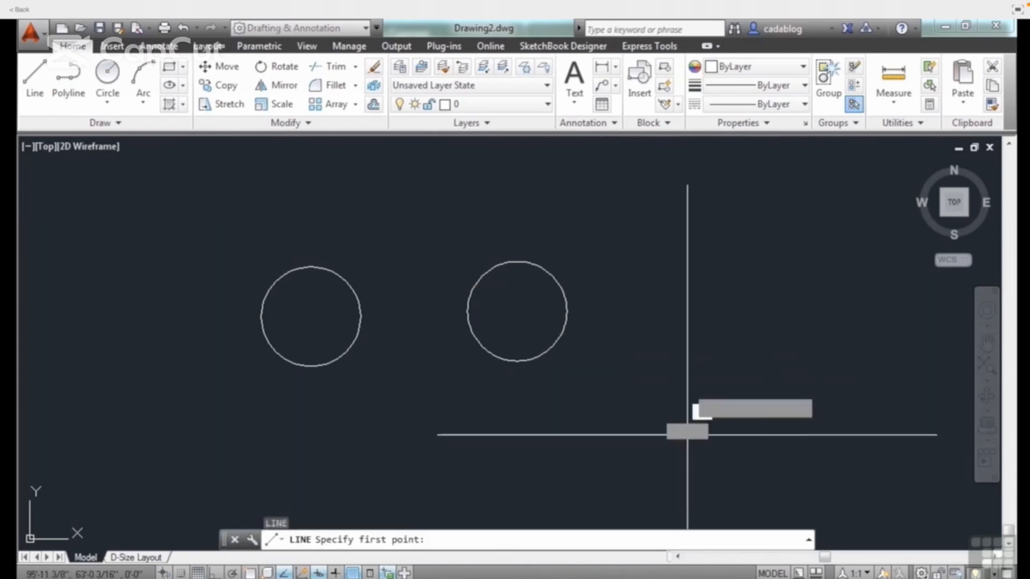
left_click(687, 435)
left_click(683, 294)
key("Return")
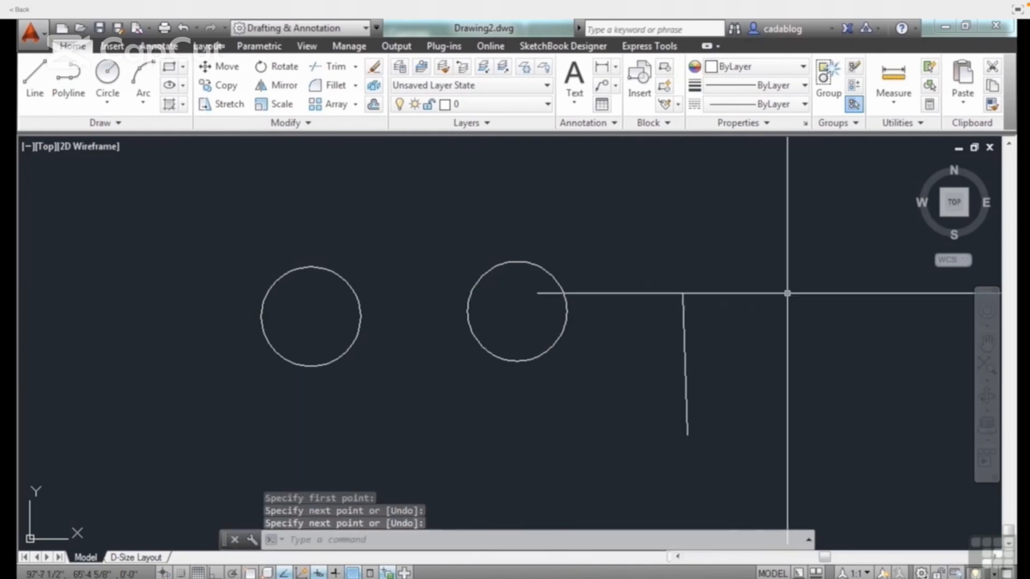
key("Return")
left_click(790, 290)
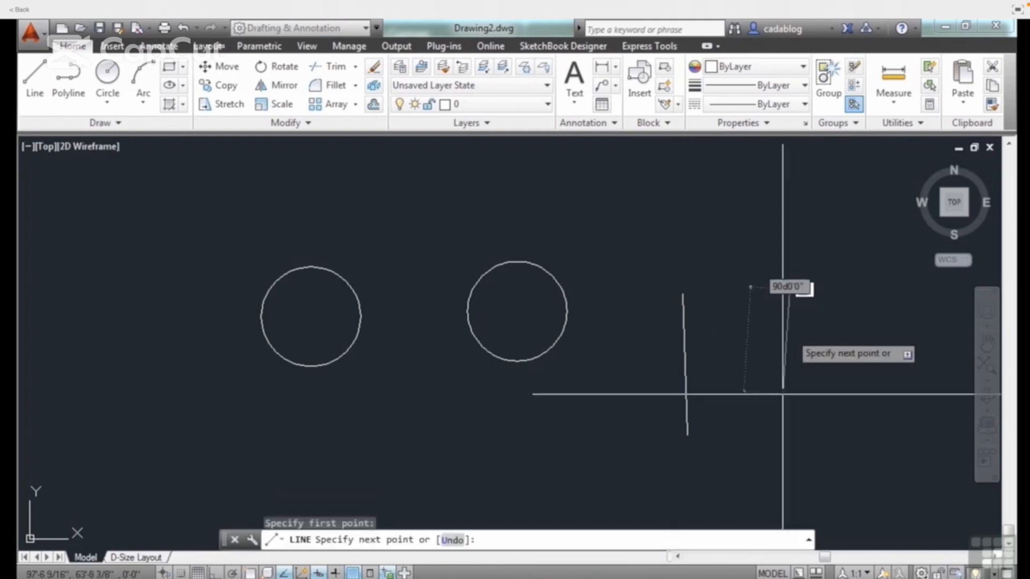
left_click(785, 424)
key("Return")
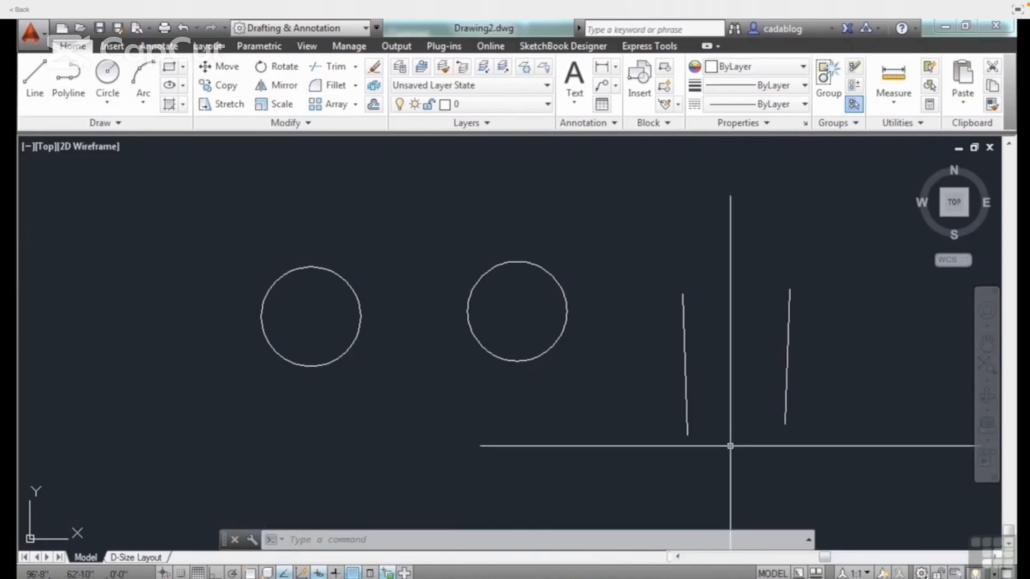
- Draw a circle centred on the first line's upper endpoint, with its radius snapped to the second line's upper endpoint
type("c")
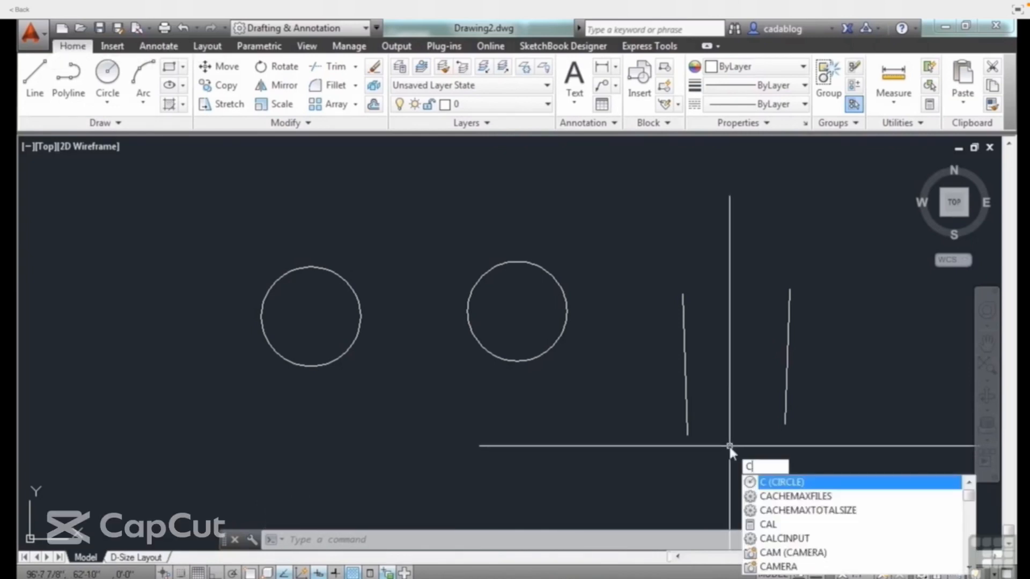
key("Return")
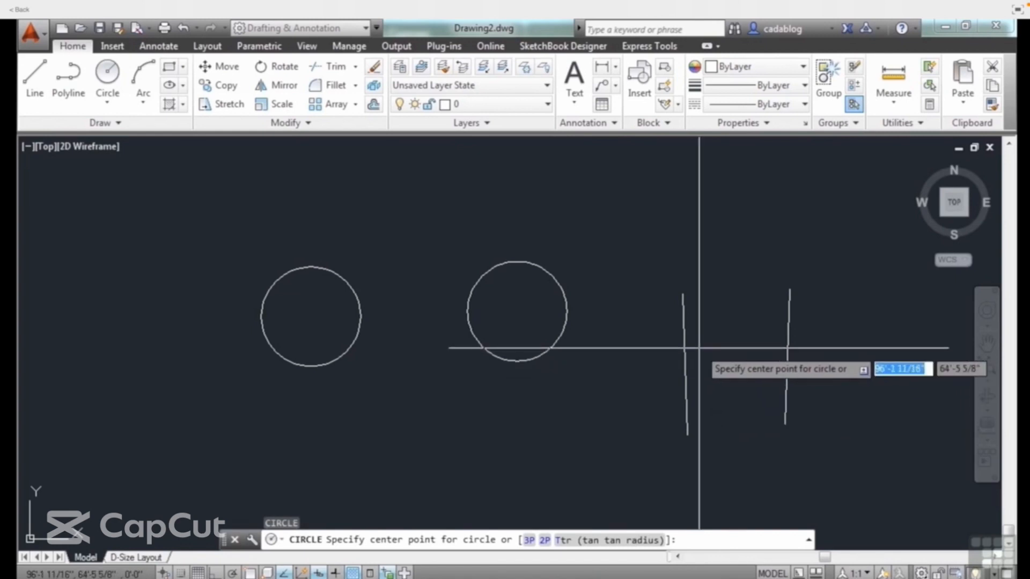
type("end")
key("Return")
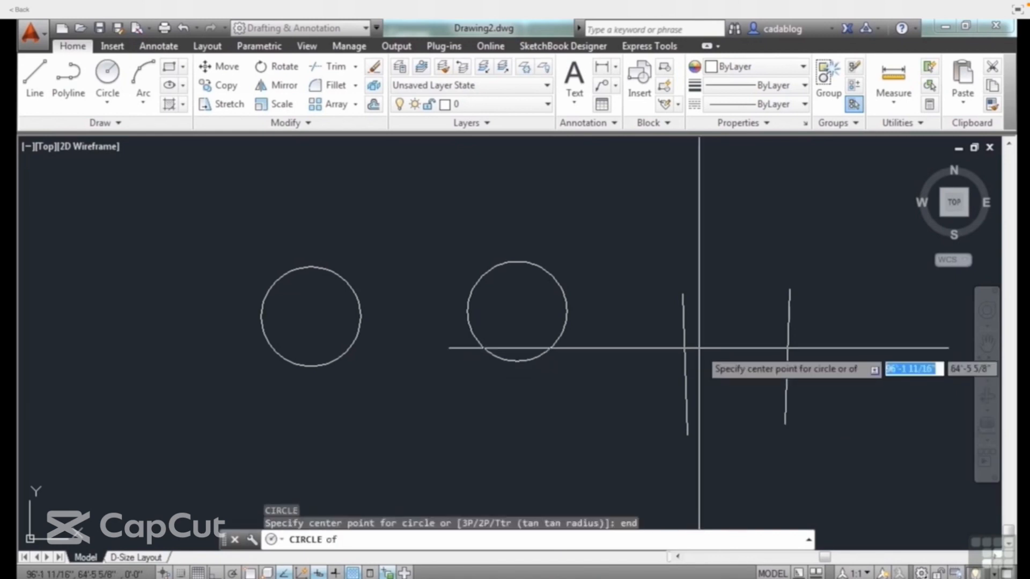
left_click(687, 311)
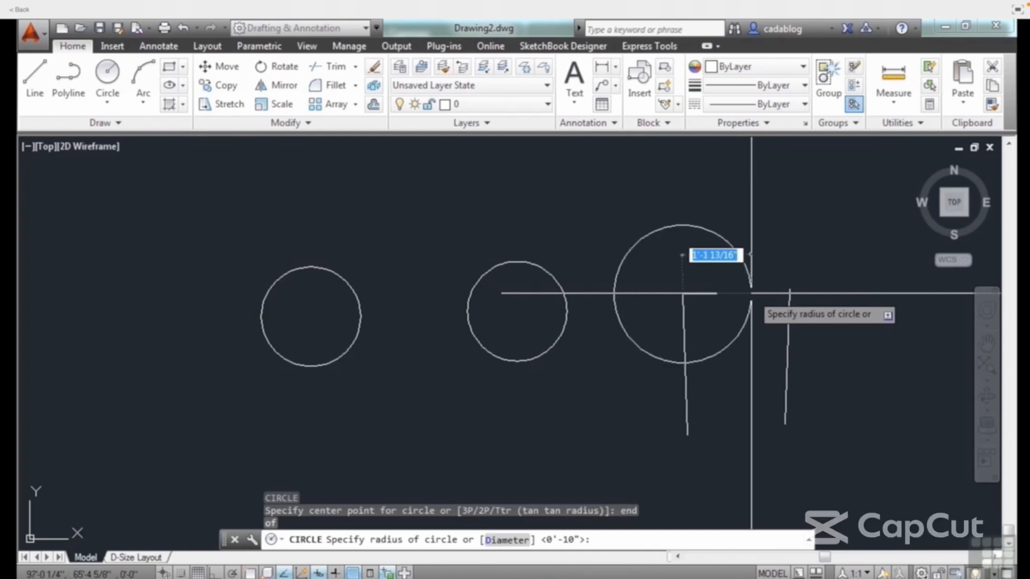
type("end")
key("Return")
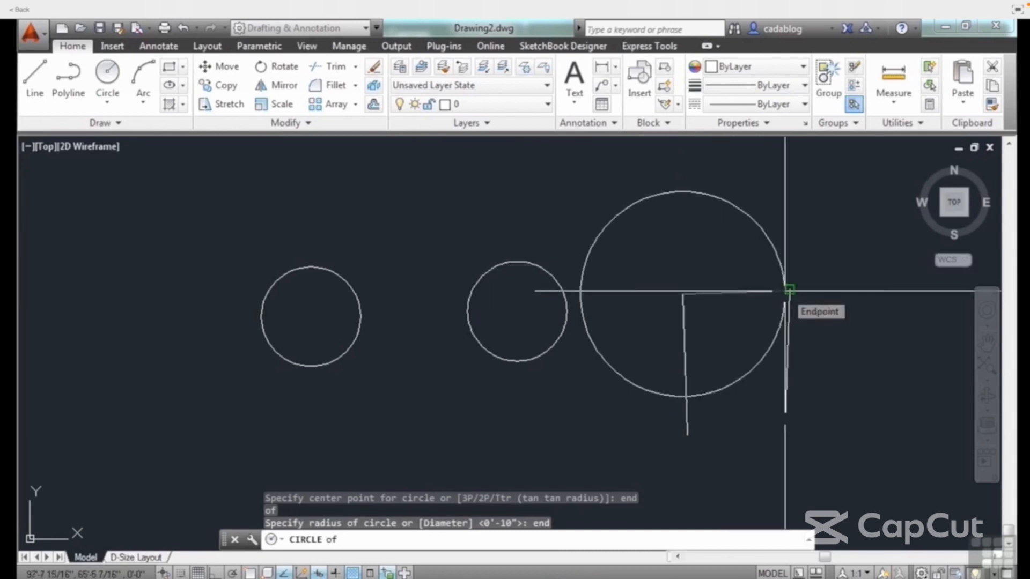
left_click(789, 290)
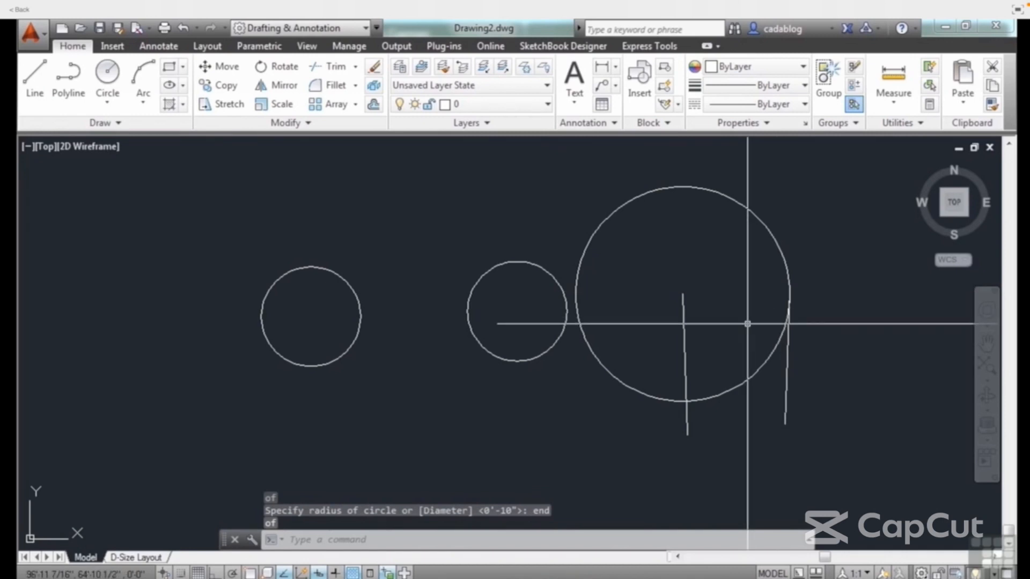
- Draw a concentric circle from the first line's upper endpoint, using Diameter and snapping its value to the second line's upper endpoint
type("c")
key("Return")
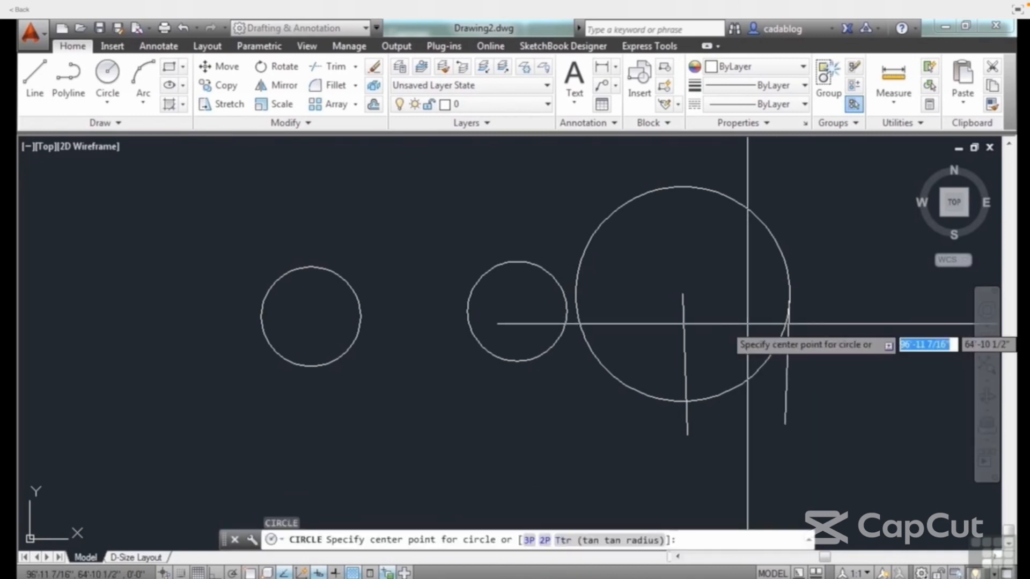
type("end")
key("Return")
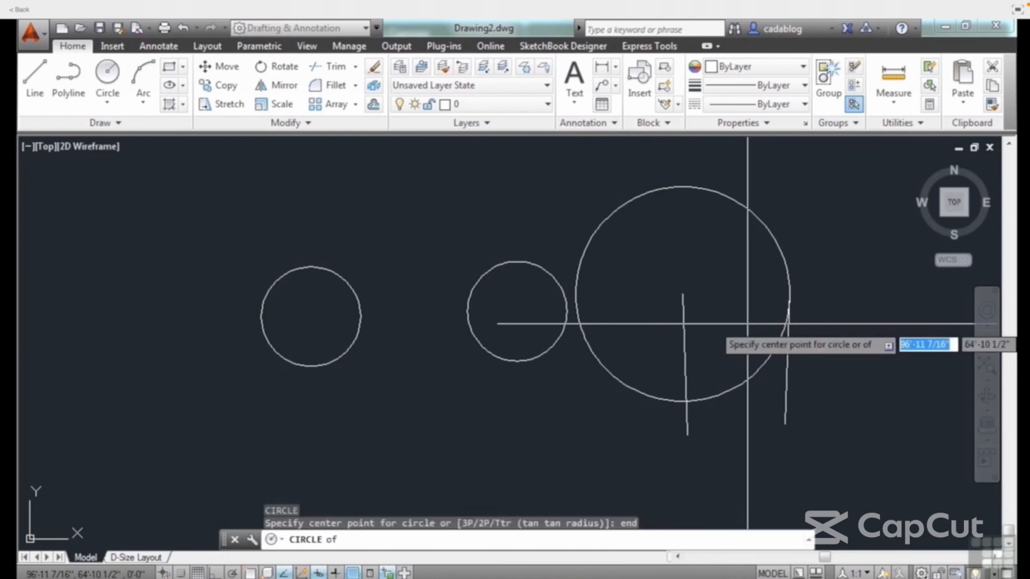
left_click(683, 294)
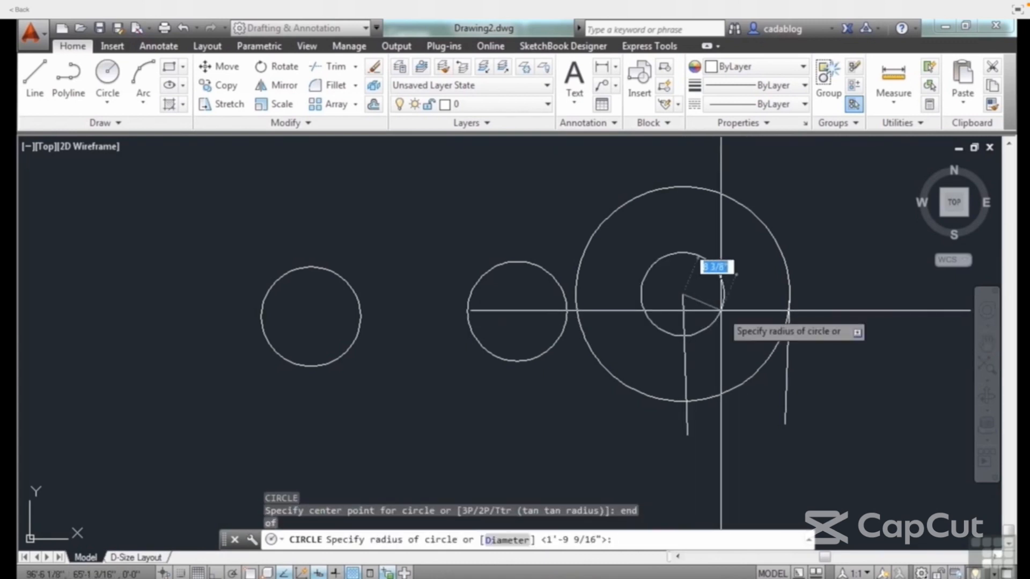
type("d")
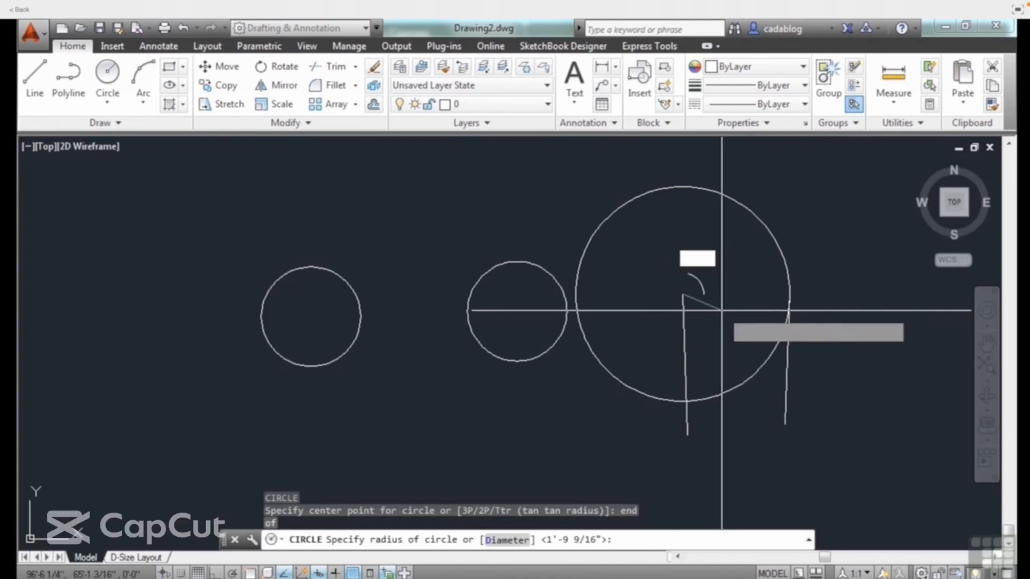
key("Return")
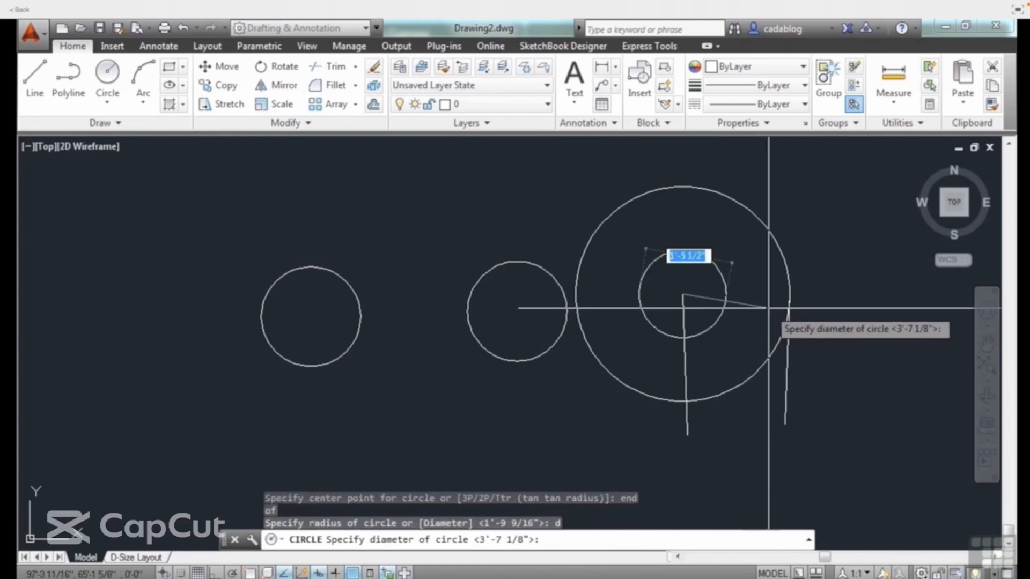
type("end")
key("Return")
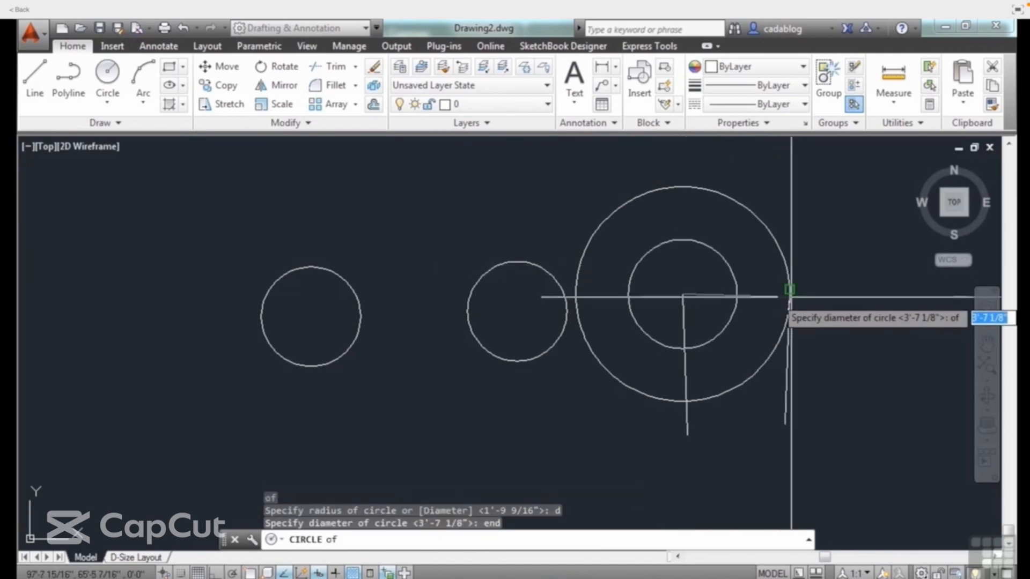
left_click(790, 291)
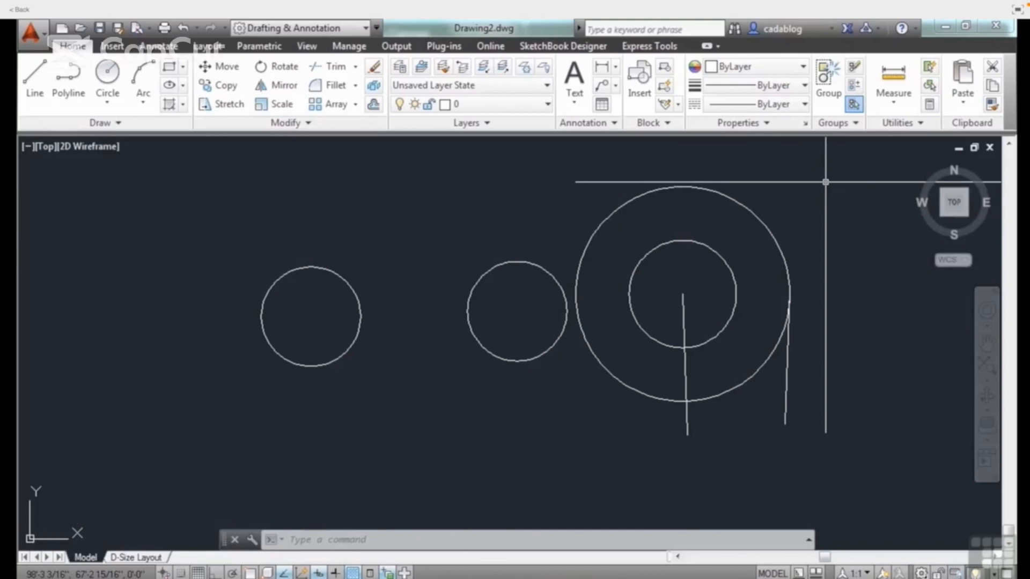
- Open the drawing circle-arcs-examples.dwg from the 05 folder
mouse_move(504, 358)
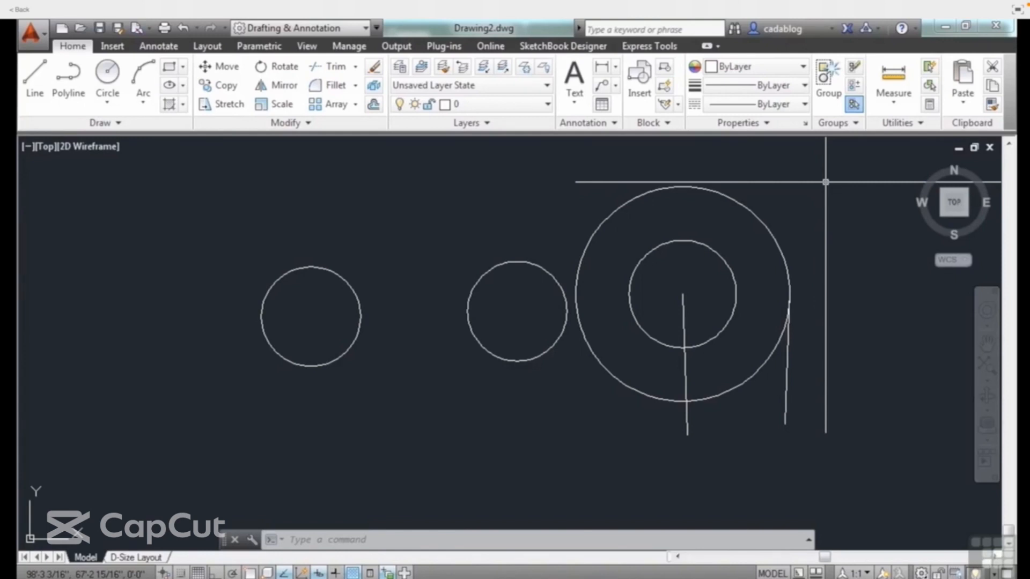
type("open")
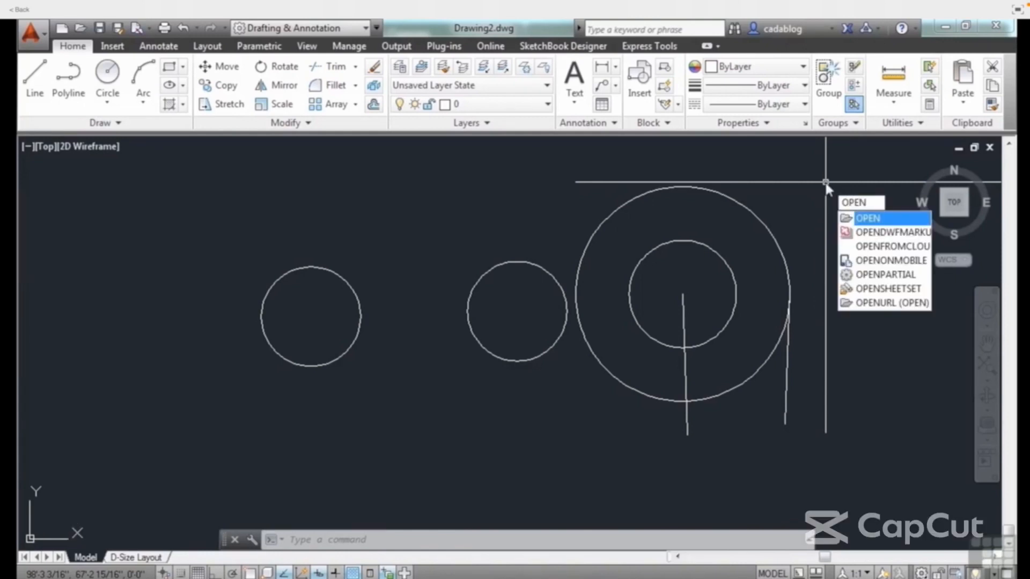
key("Return")
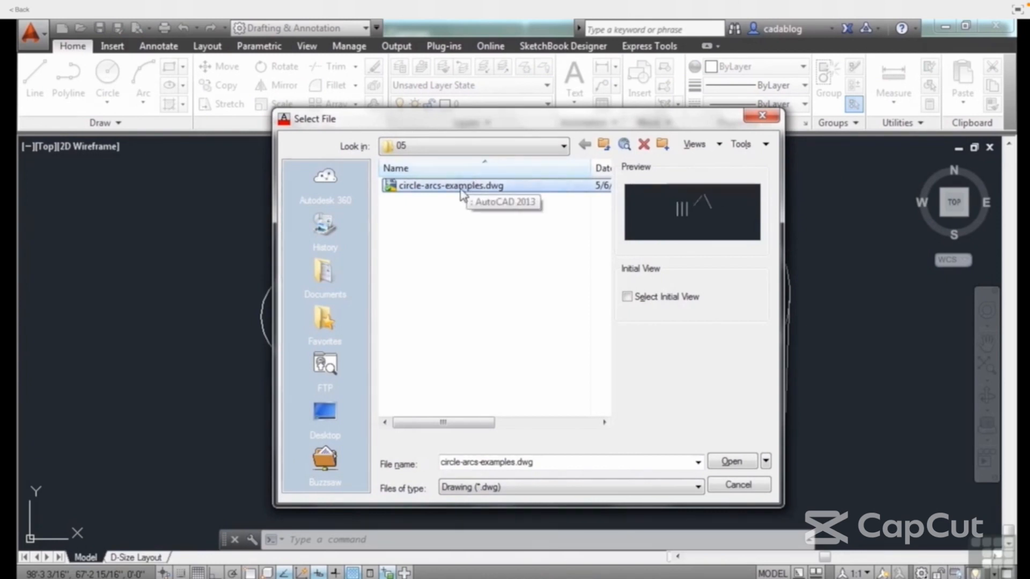
left_click(427, 187)
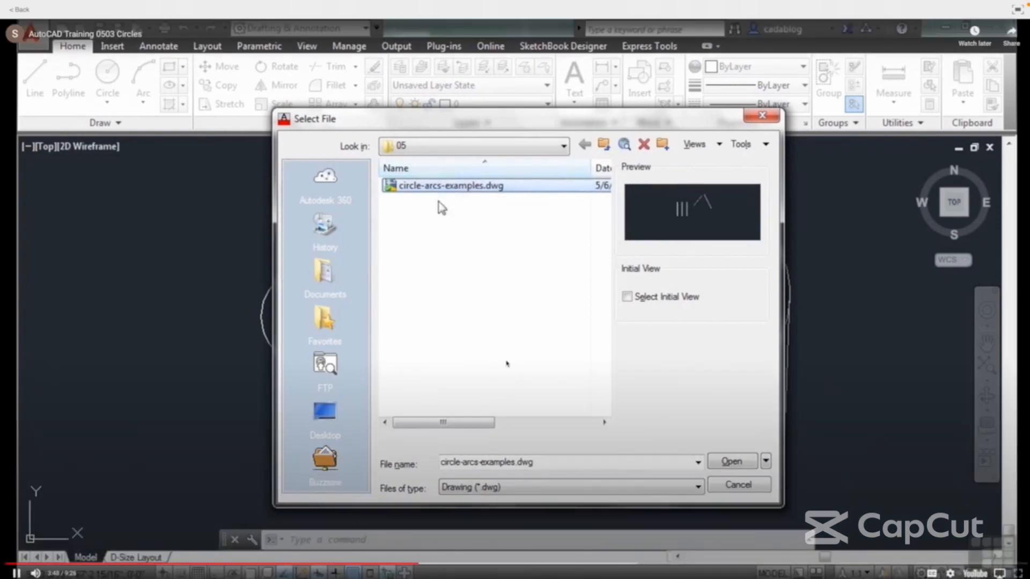
left_click(490, 185)
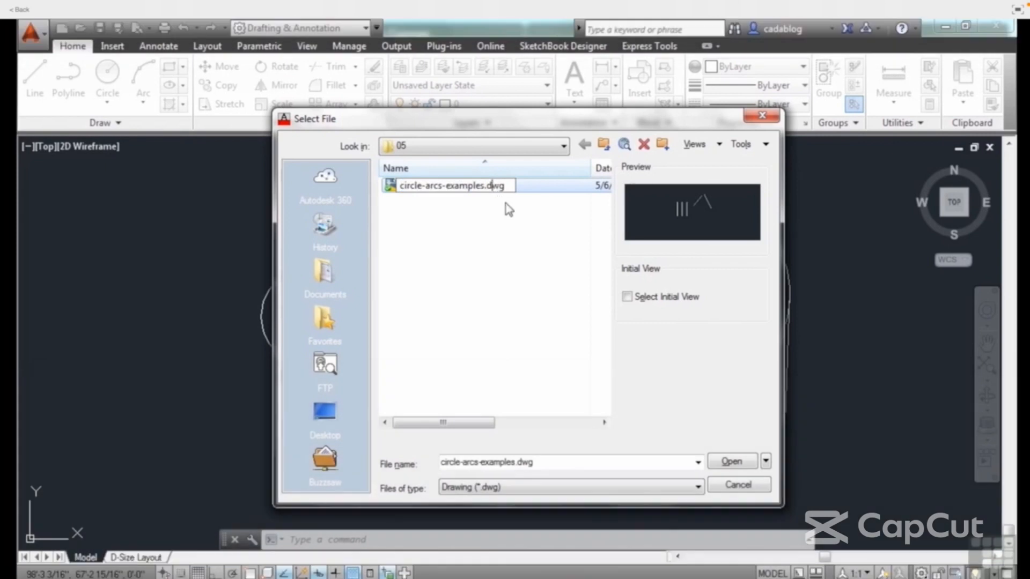
left_click(742, 462)
left_click(743, 463)
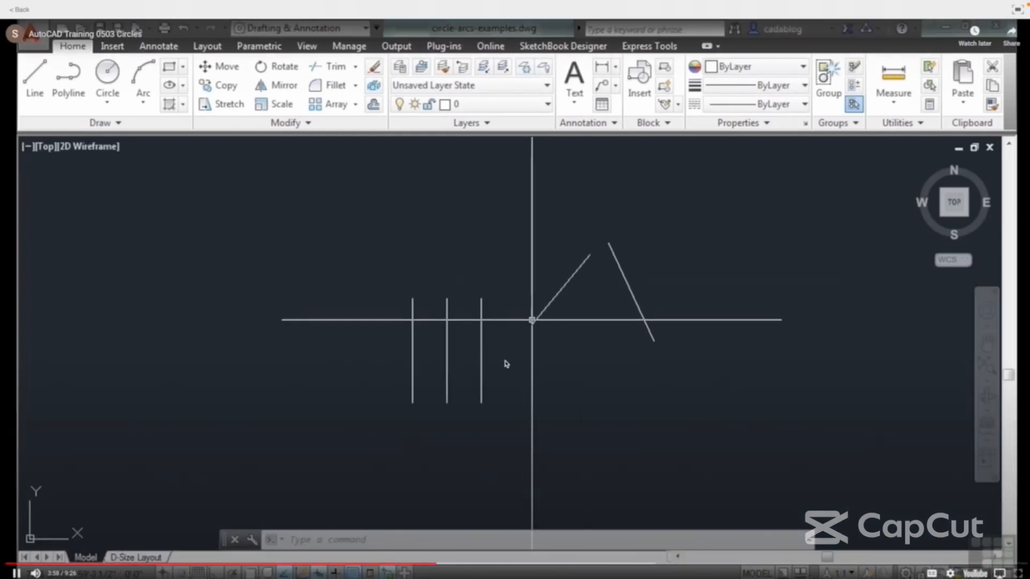
- Draw a circle through points on the three vertical lines using the 3P option
scroll(533, 316, "up", 2)
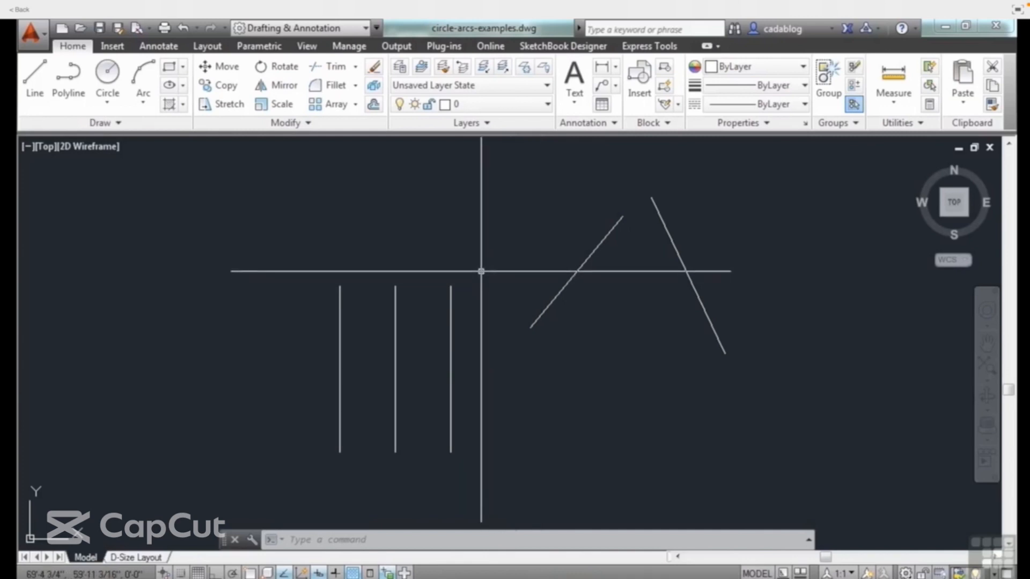
type("c")
key("Return")
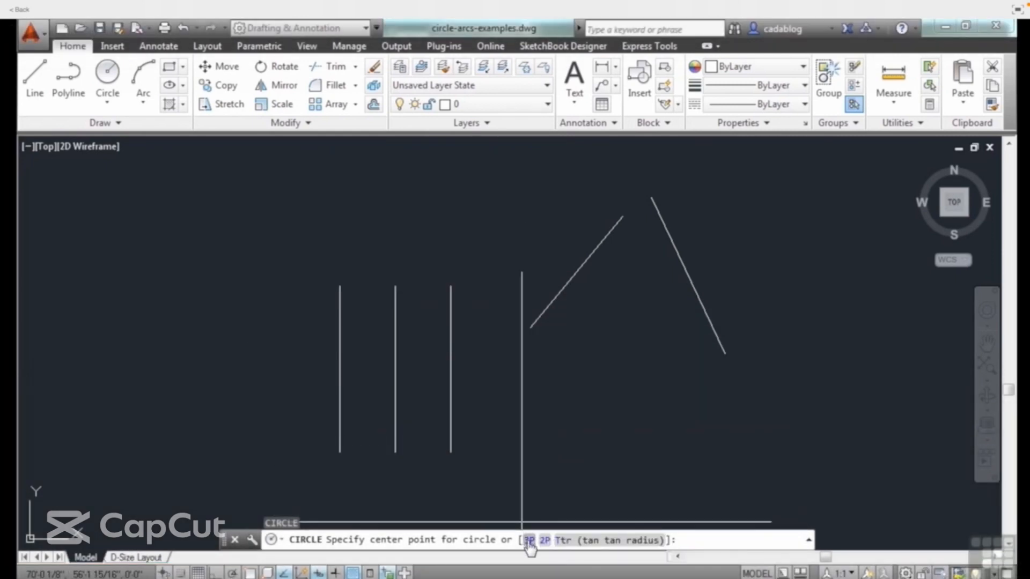
type("3P")
key("Return")
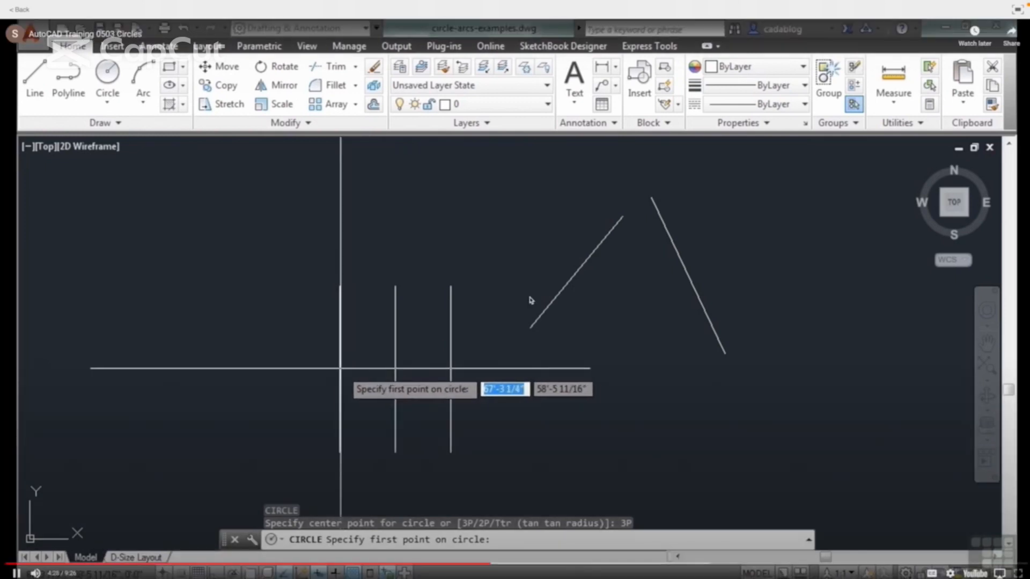
left_click(550, 187)
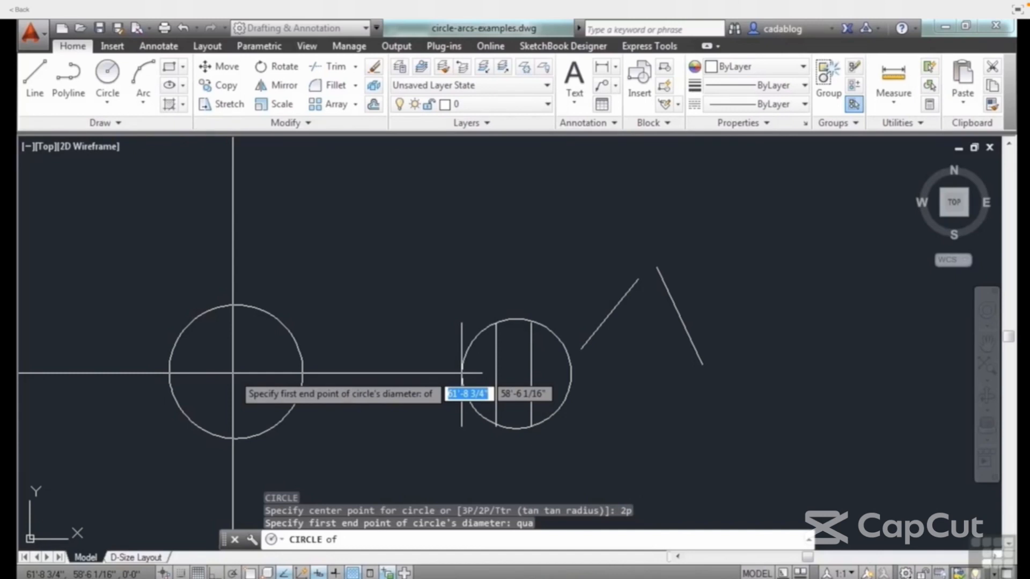
- Complete the two-point circle from the large circle's upper quadrant, with Ortho on and a diameter of about 2'-4" straight up
left_click(235, 304)
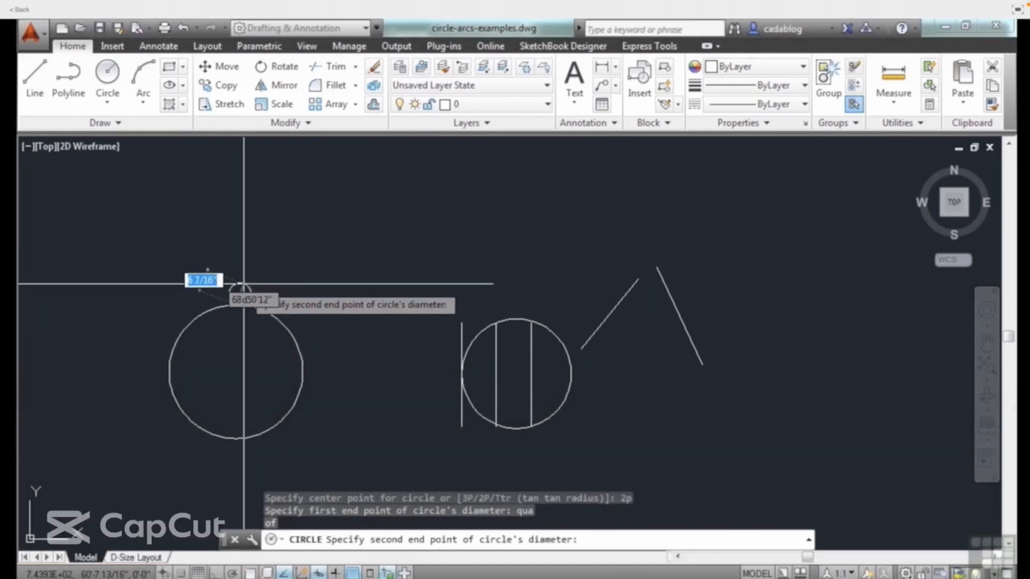
key("F8")
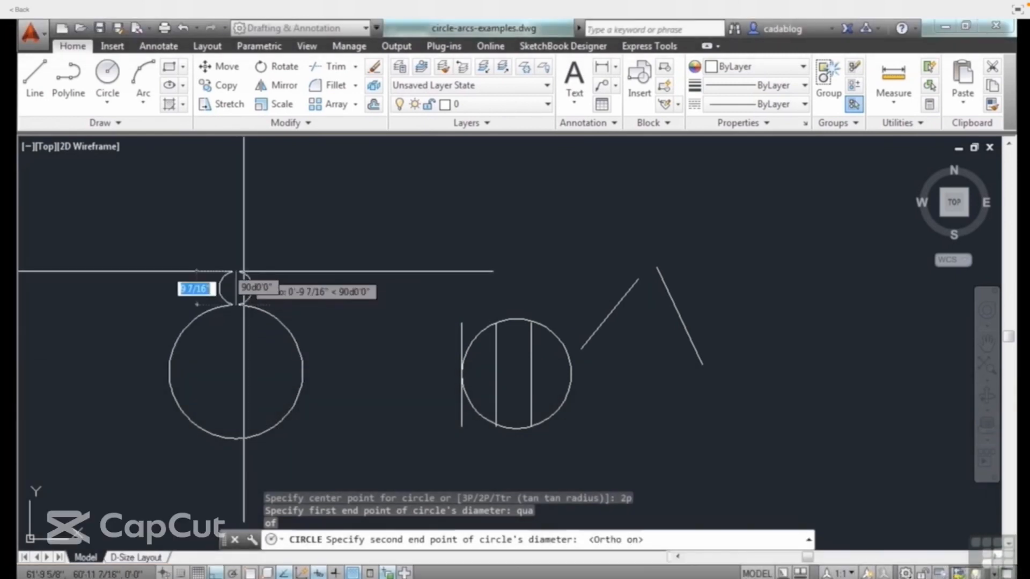
middle_click_drag(247, 242, 278, 276)
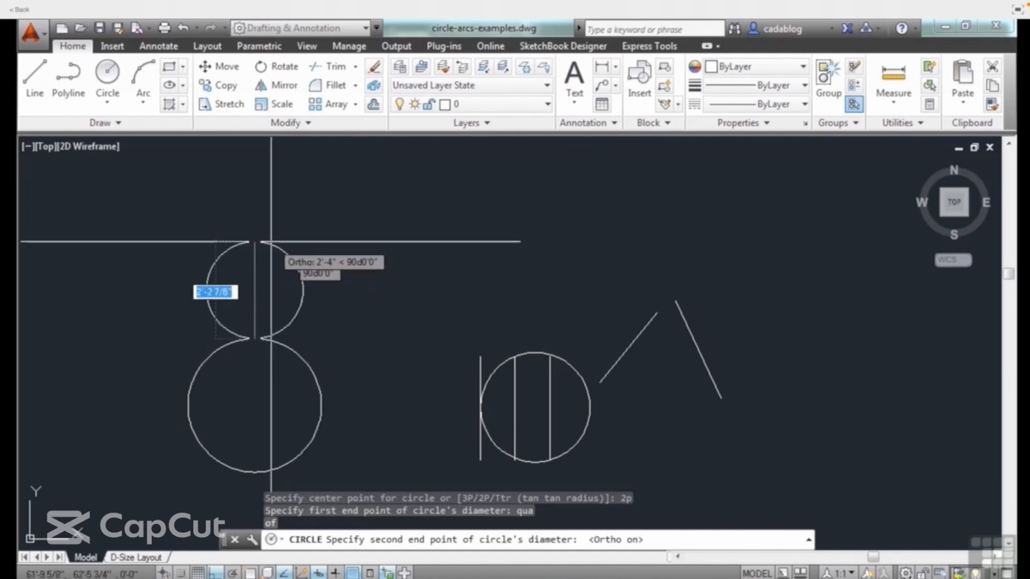
left_click(271, 234)
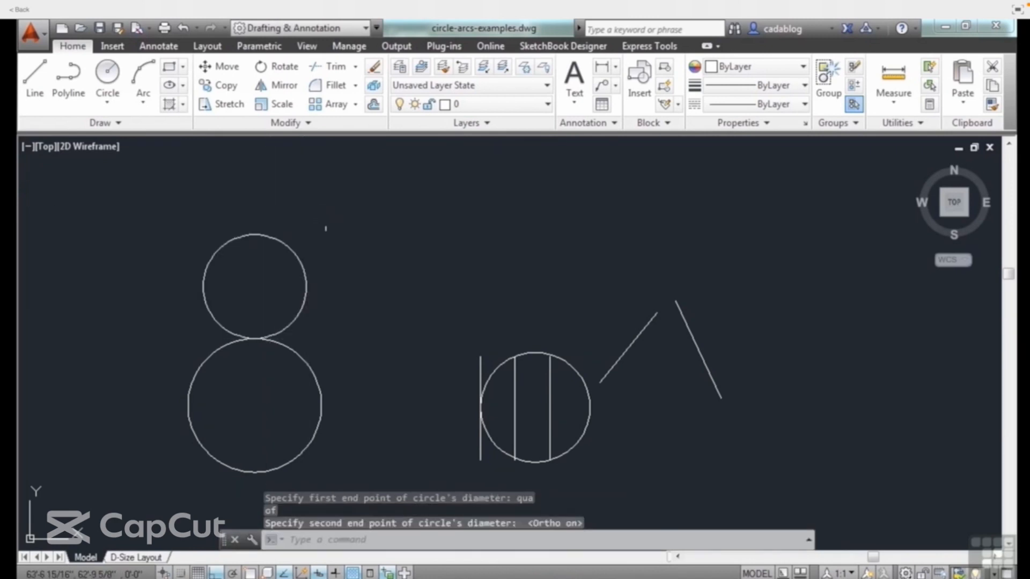
- Draw a third stacked circle with the 2P option, straight up from the second circle's upper quadrant, with a radius of about 11"
key("Return")
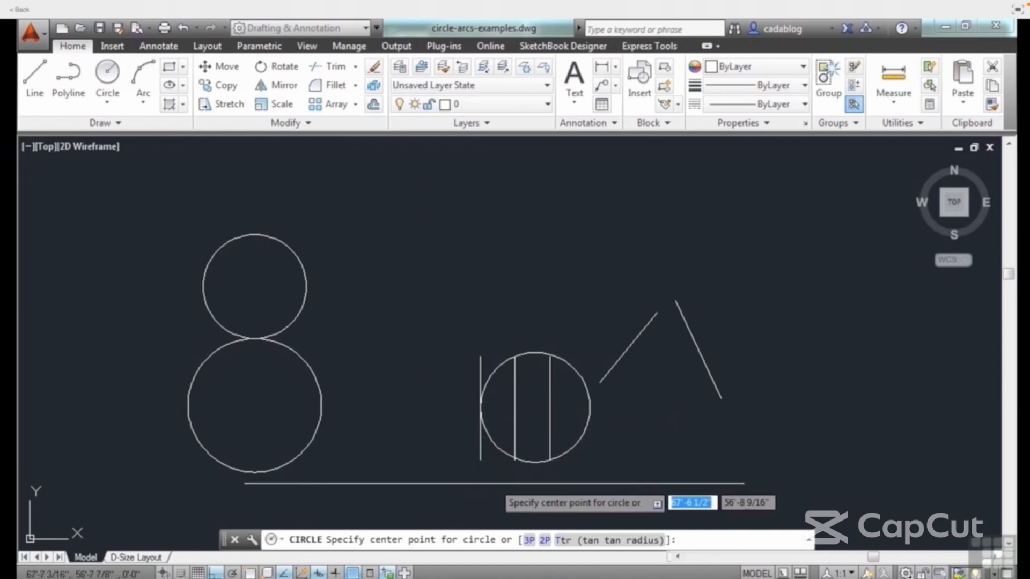
left_click(546, 540)
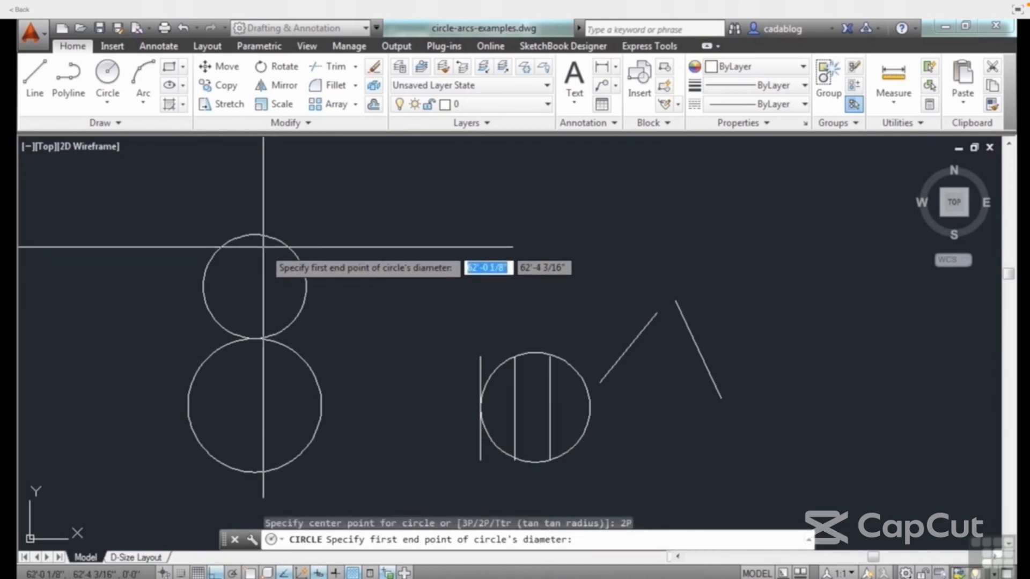
type("qua")
key("Return")
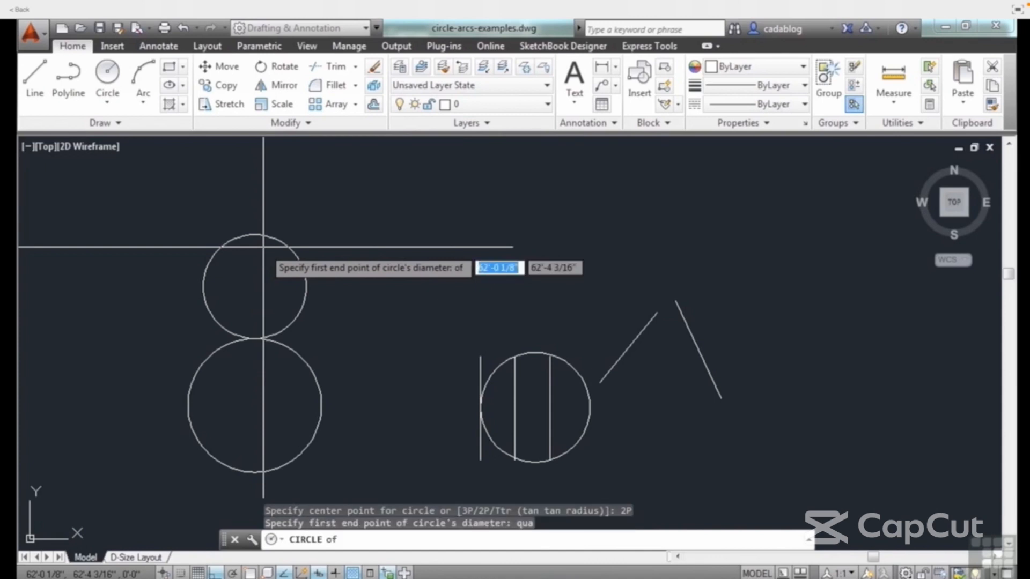
left_click(255, 236)
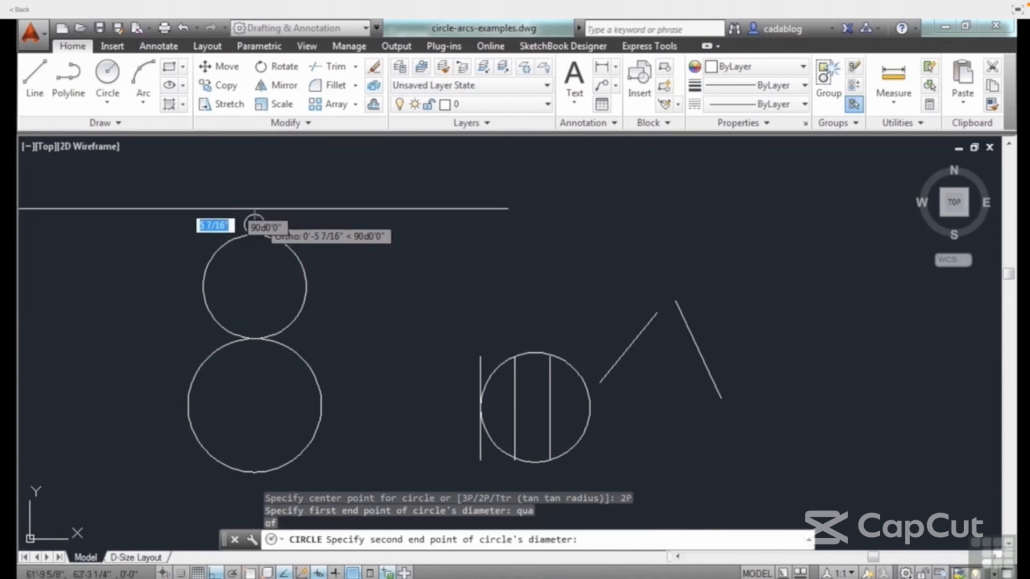
left_click(255, 158)
- Draw a circle tangent to the two slanted lines using the Ttr option with a radius of 5
middle_click_drag(321, 217, 443, 214)
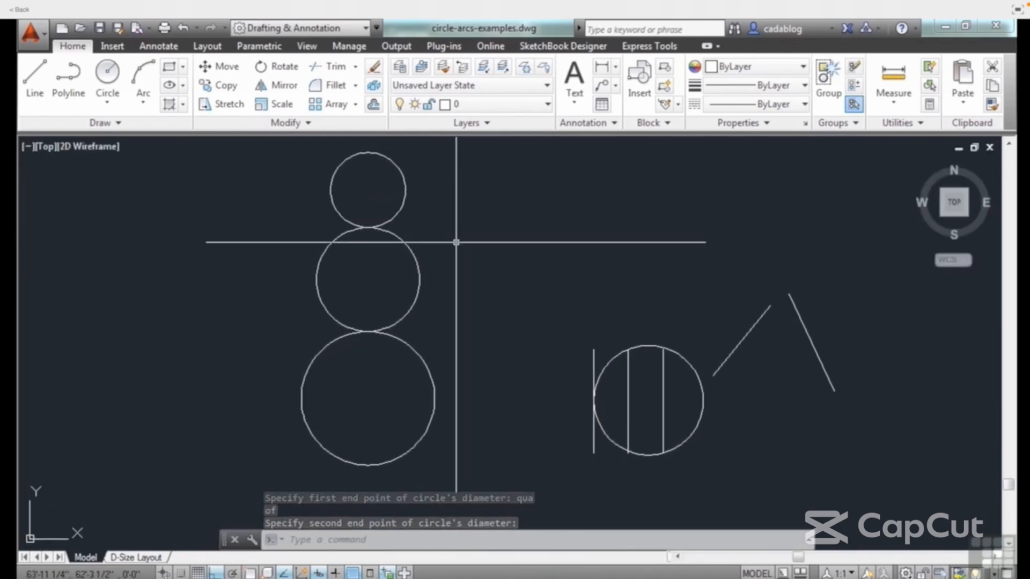
scroll(456, 242, "down", 2)
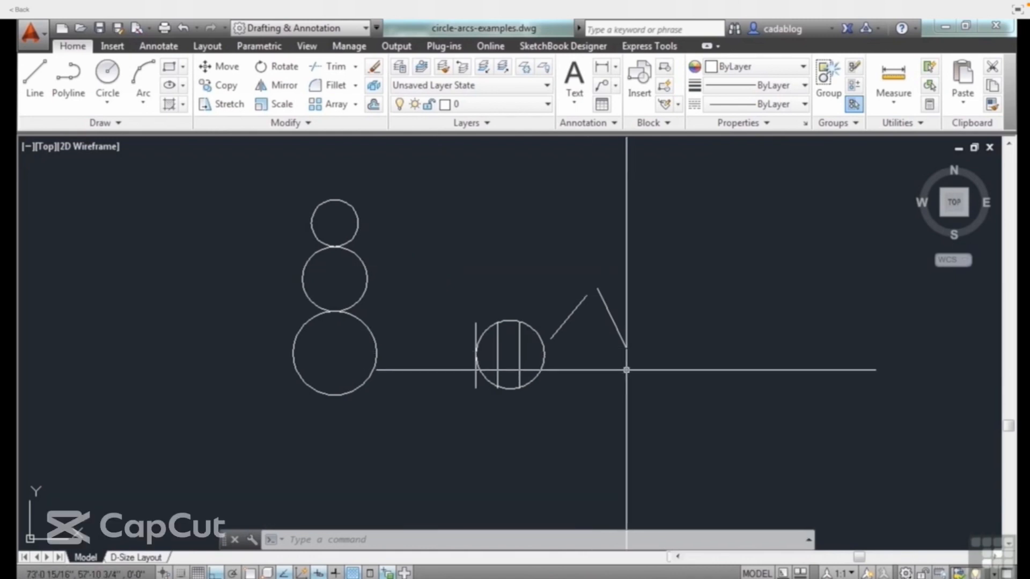
type("c")
key("Return")
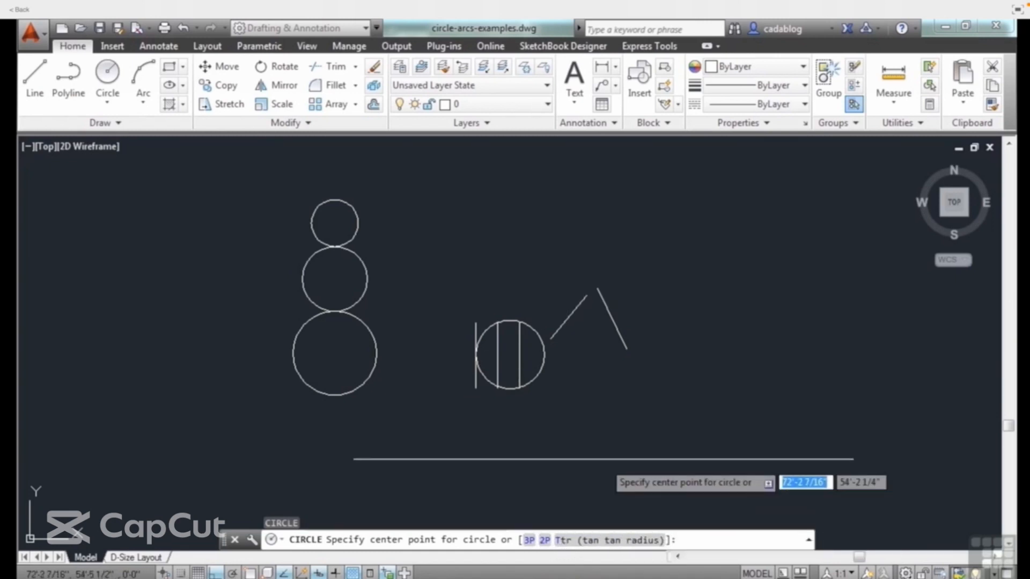
type("t")
key("Return")
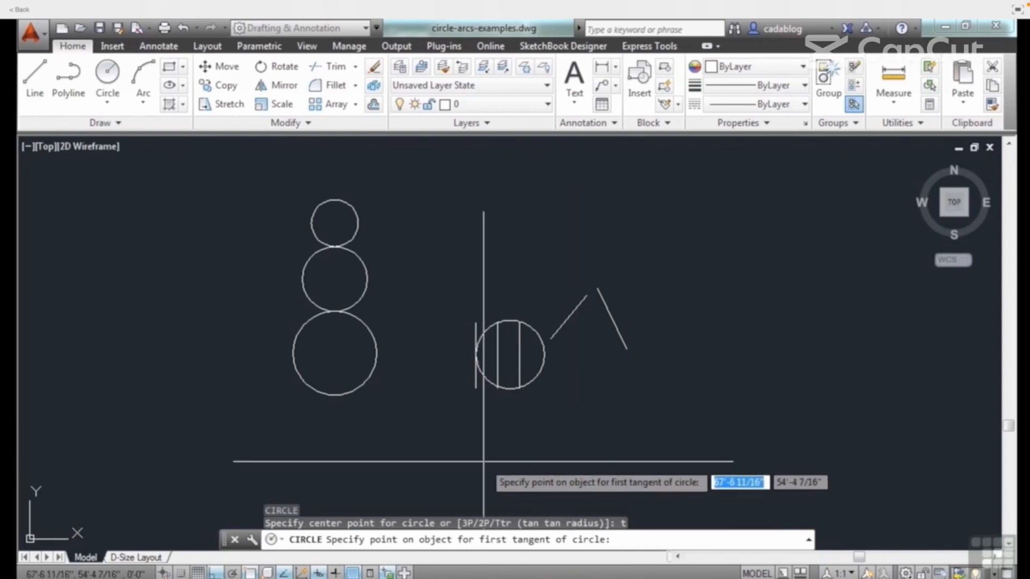
scroll(587, 322, "up", 5)
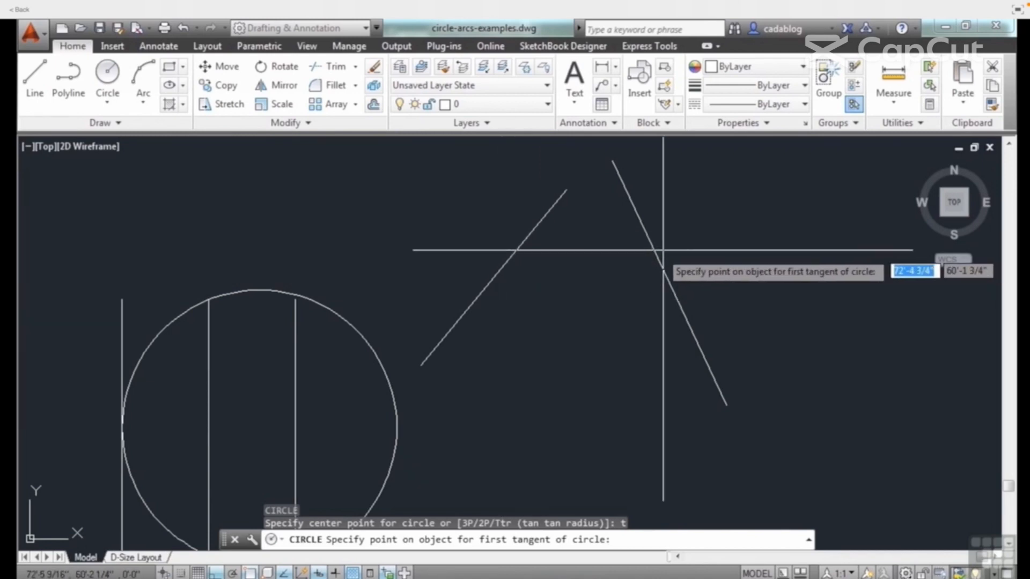
left_click(513, 252)
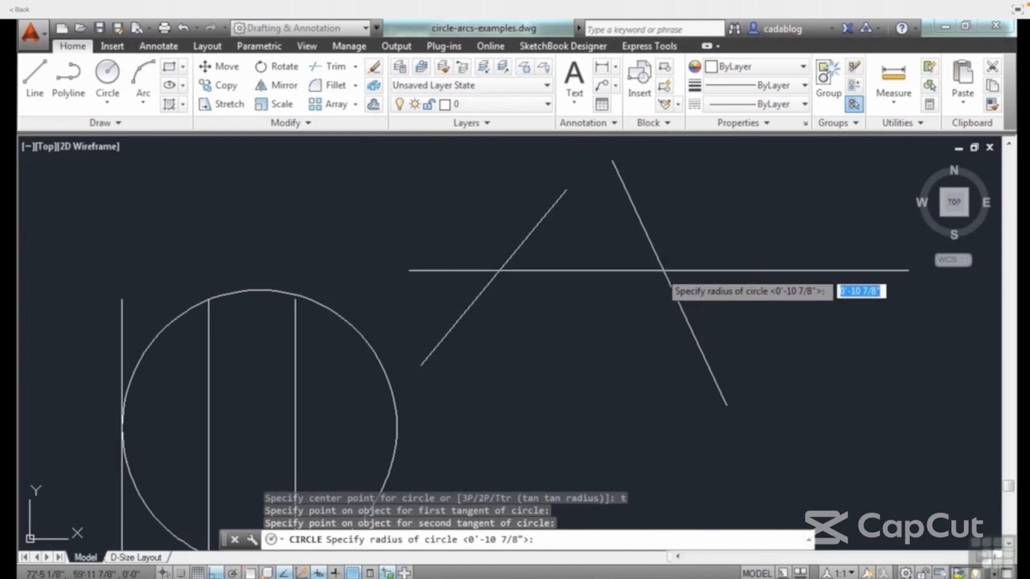
type("5")
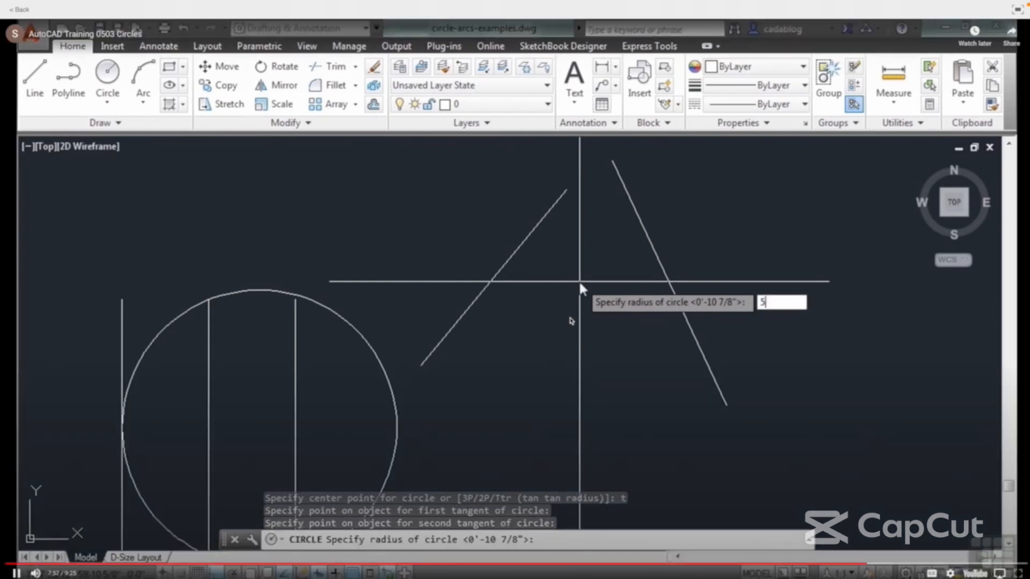
key("Return")
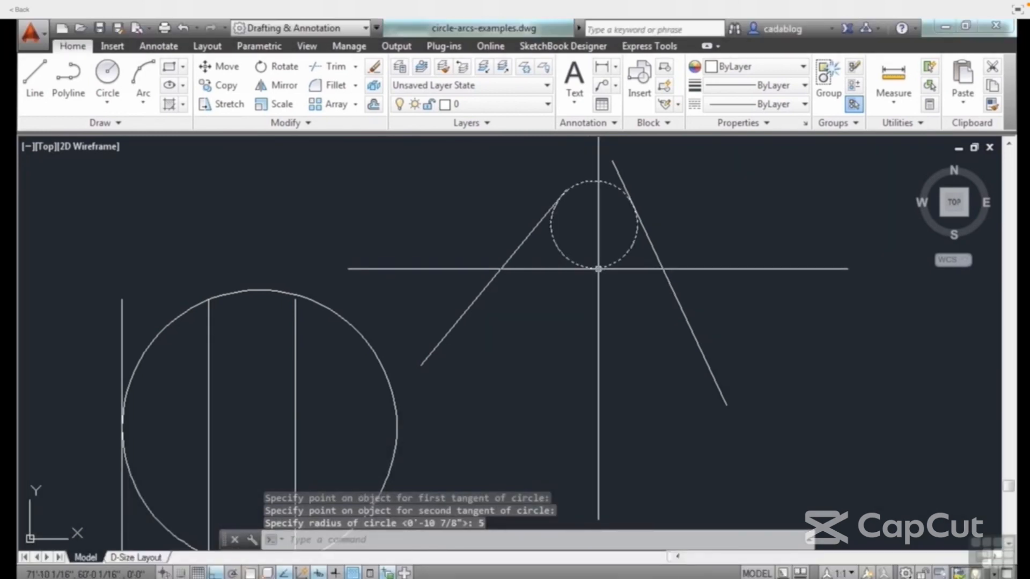
- Erase the circle that crosses the three vertical lines
scroll(641, 234, "up", 6)
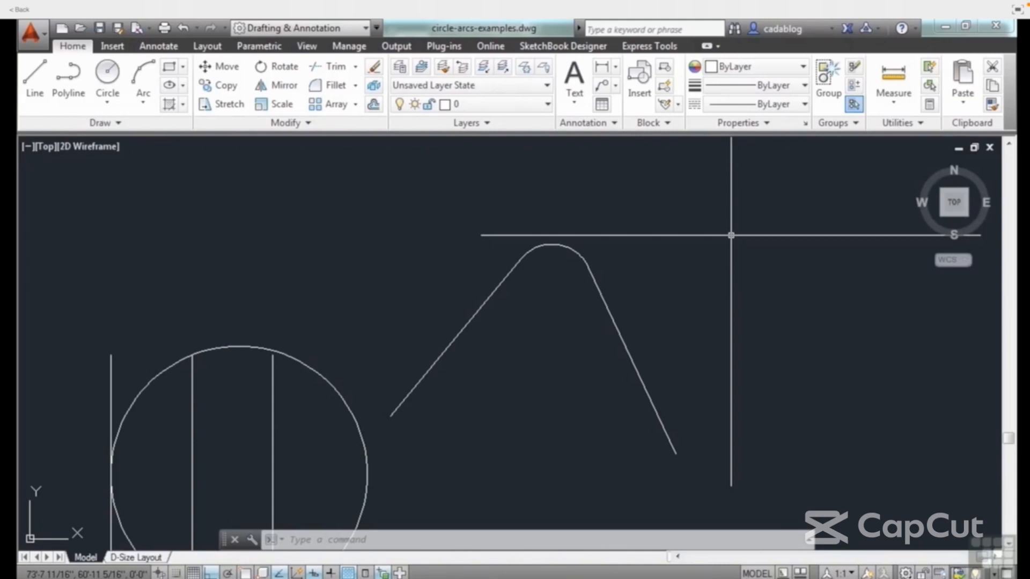
mouse_move(380, 310)
middle_mouse_down()
mouse_move(575, 223)
mouse_move(608, 223)
middle_mouse_up()
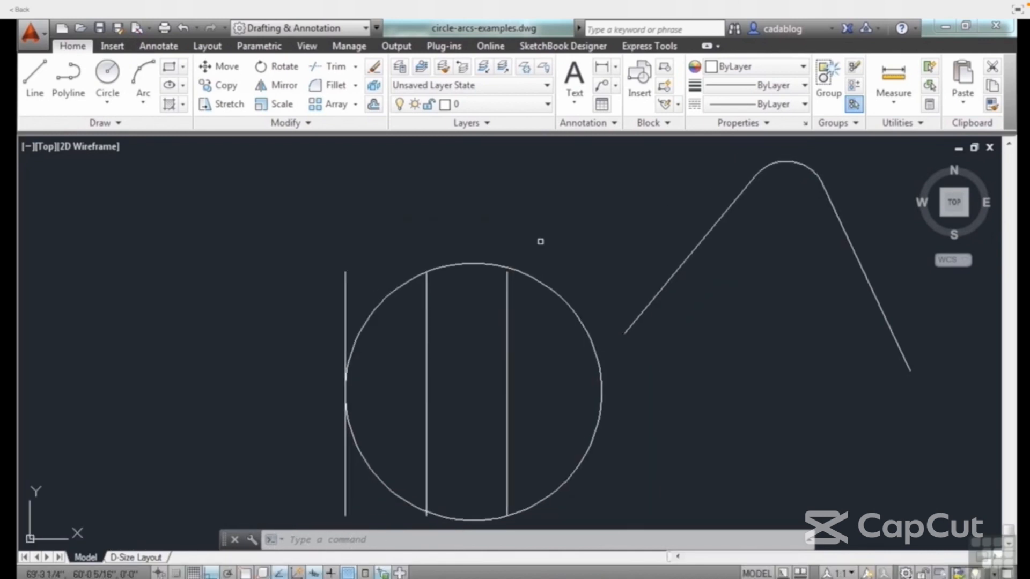
left_click(507, 246)
left_click(477, 278)
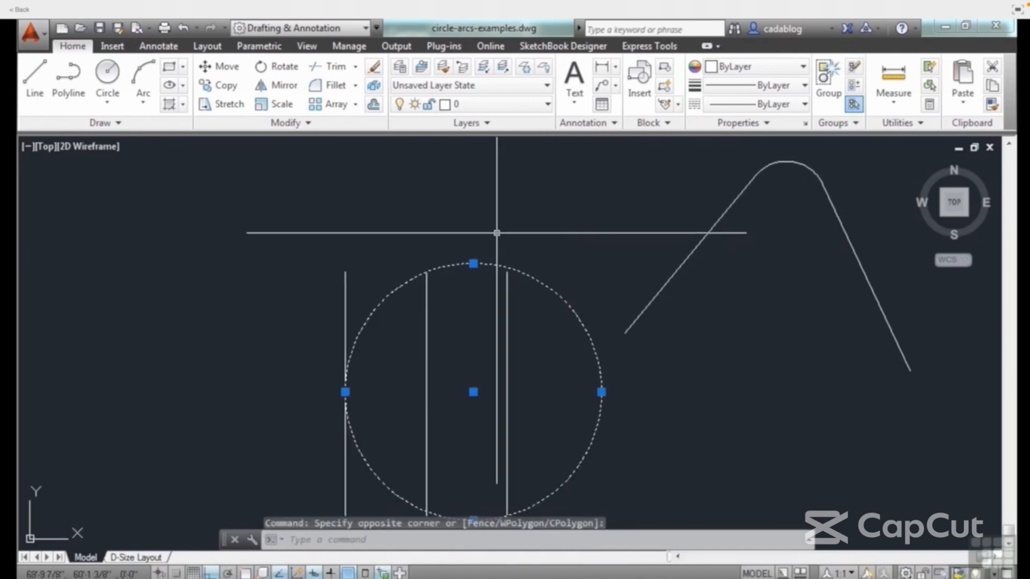
key("Delete")
- Draw a circle centred on the middle vertical line's upper endpoint, with its radius snapped to the upper endpoint of the line on its right
type("c")
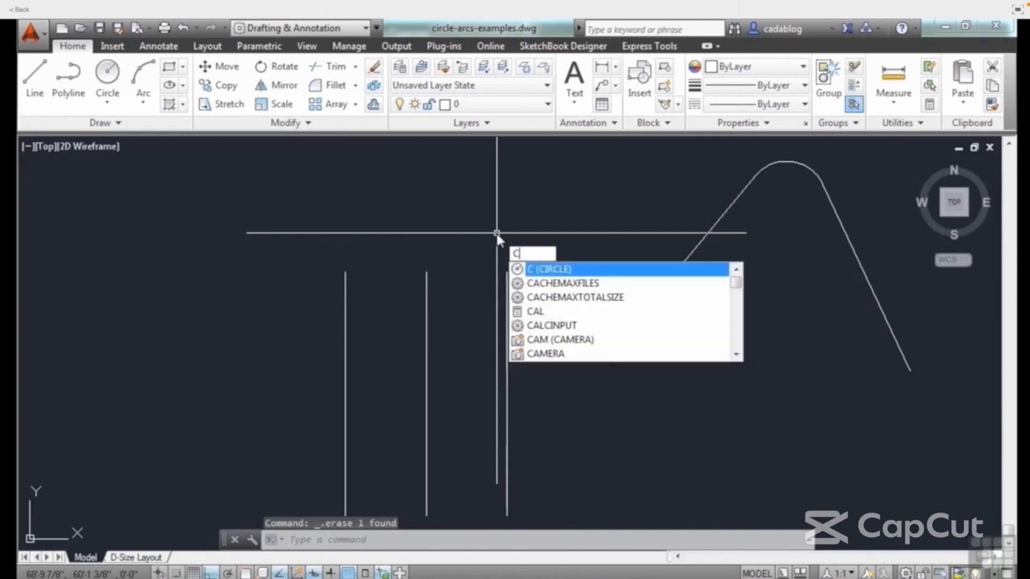
key("Return")
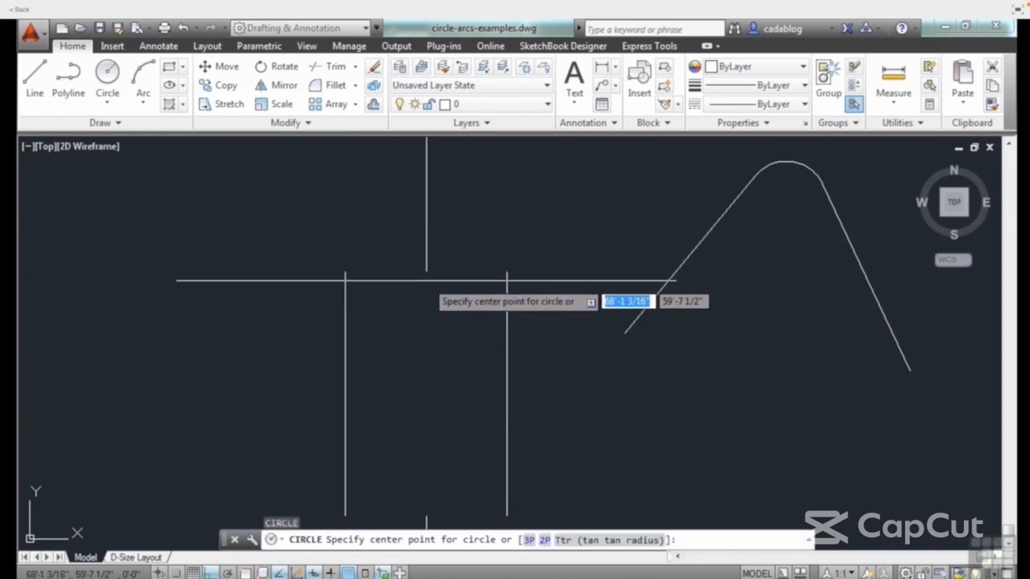
type("end")
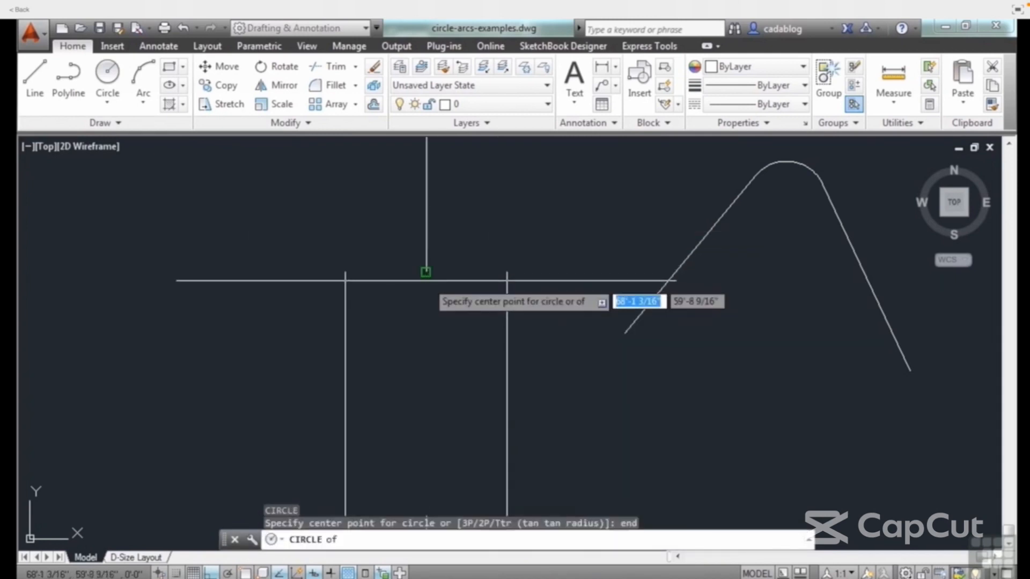
key("Return")
left_click(426, 273)
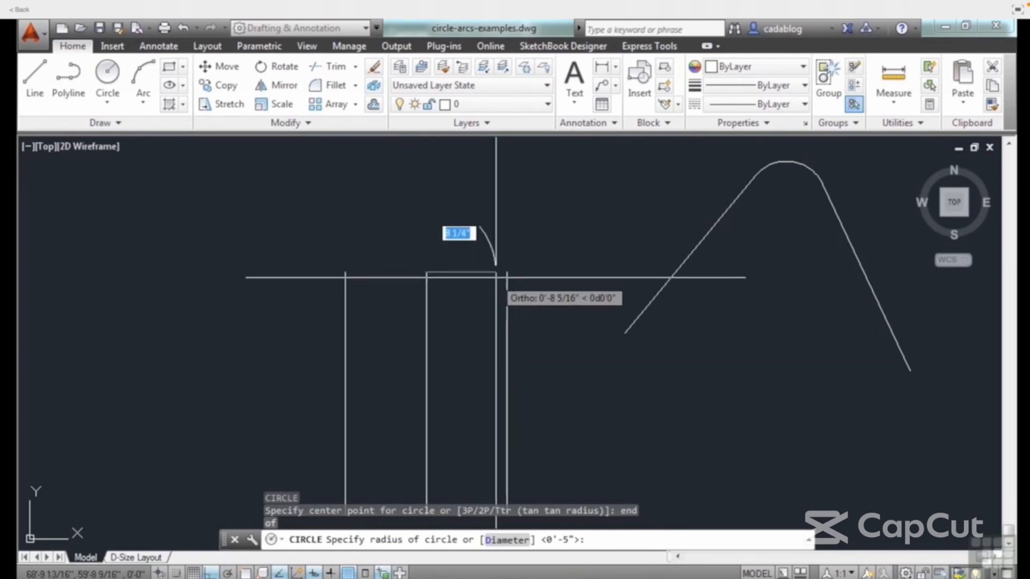
type("end")
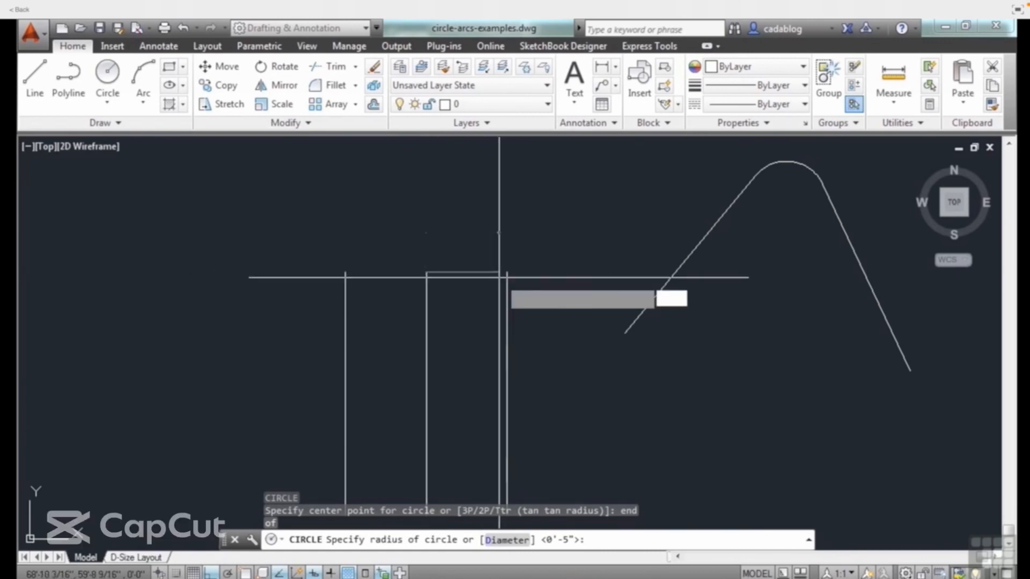
key("Return")
left_click(499, 277)
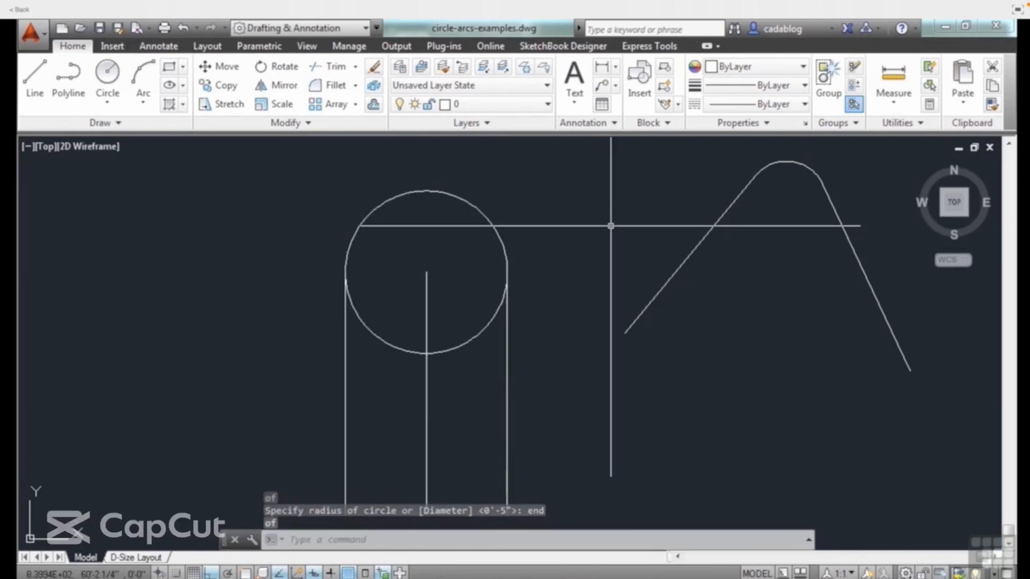
- Select the circle above the three vertical lines to inspect its grips, and clear the selection
left_click(508, 204)
left_click(483, 236)
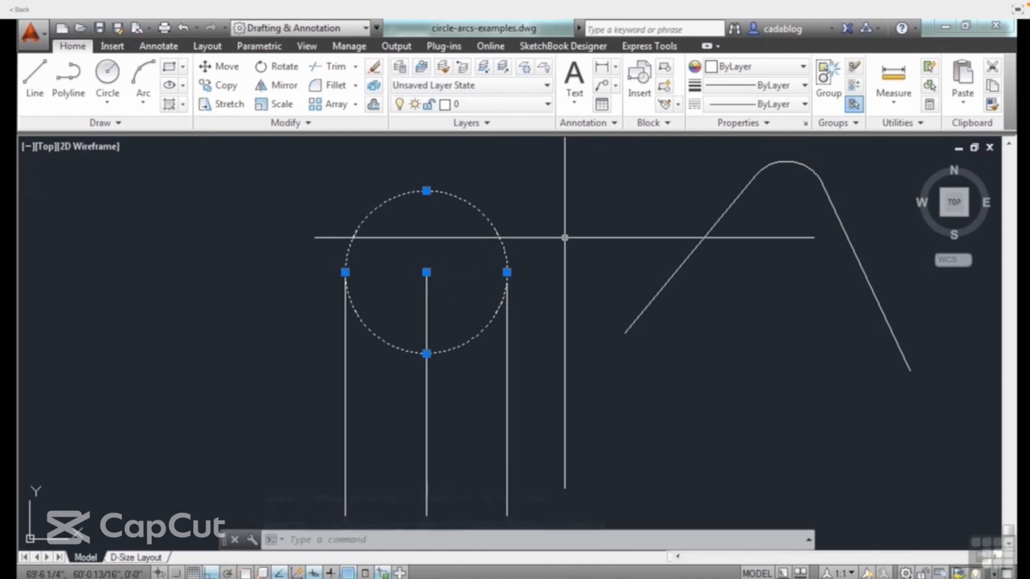
key("Escape")
key("Escape")
scroll(557, 271, "down", 4)
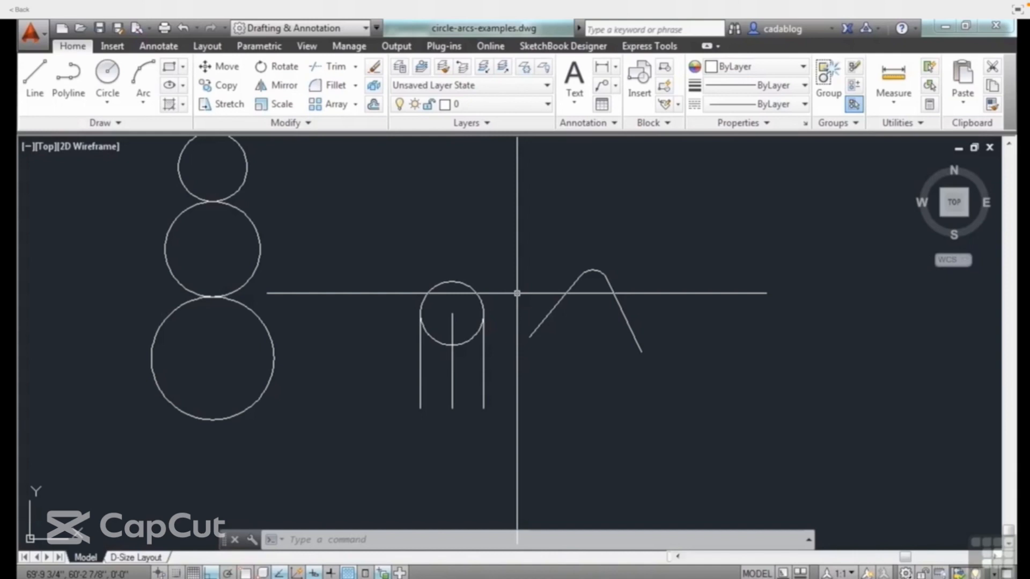
mouse_move(552, 356)
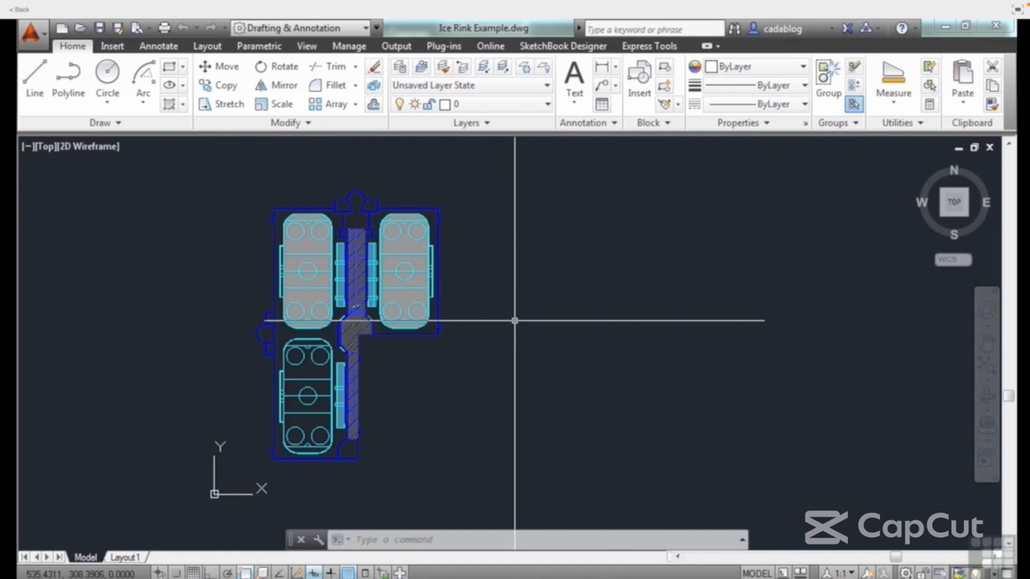
- Show the Properties palette in the ice rink drawing and select the outer boundary polyline of the upper-left rink
middle_click_drag(538, 305, 651, 310)
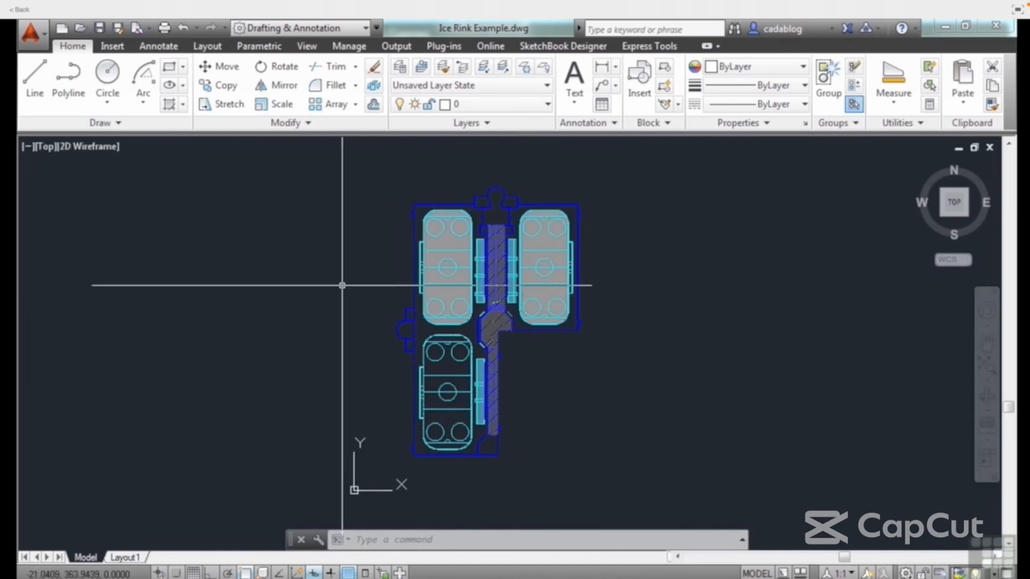
key("ctrl+1")
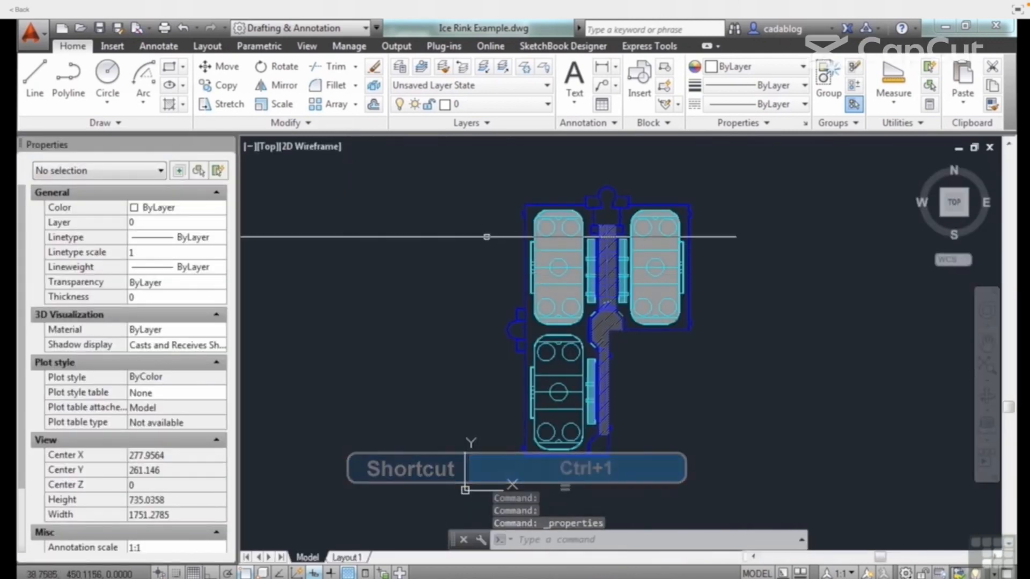
scroll(567, 201, "up", 8)
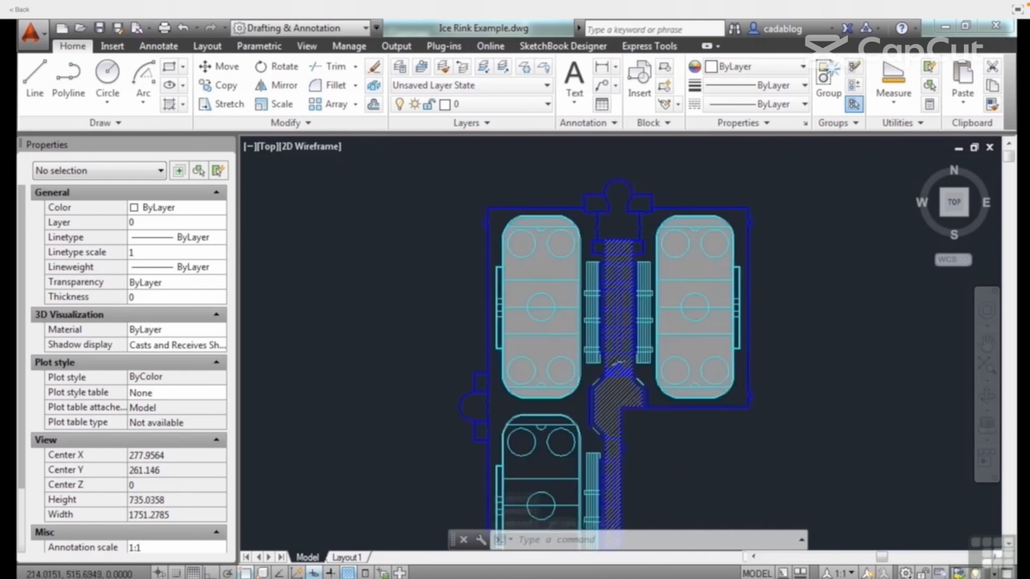
left_click(522, 255)
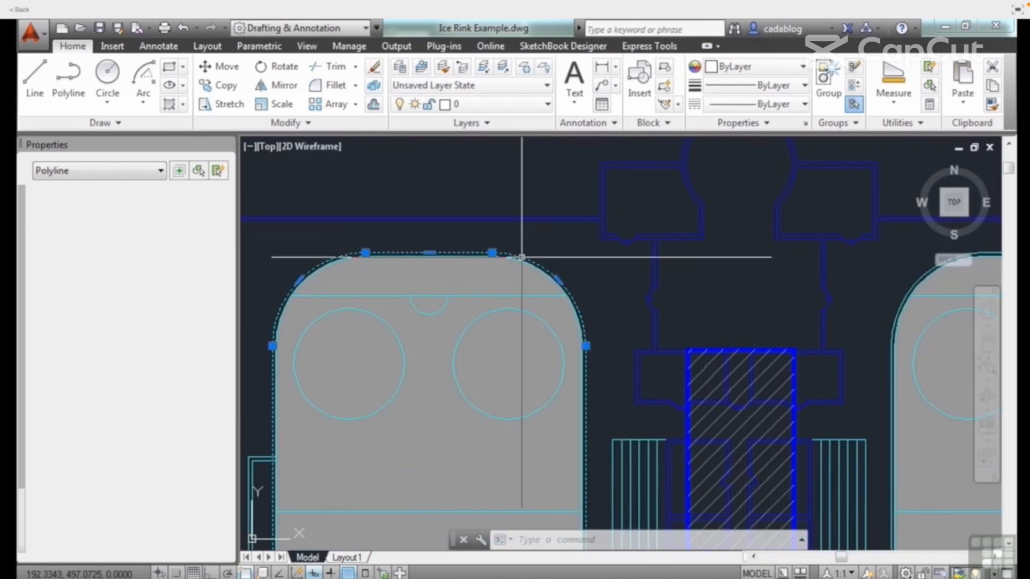
scroll(525, 228, "down", 4)
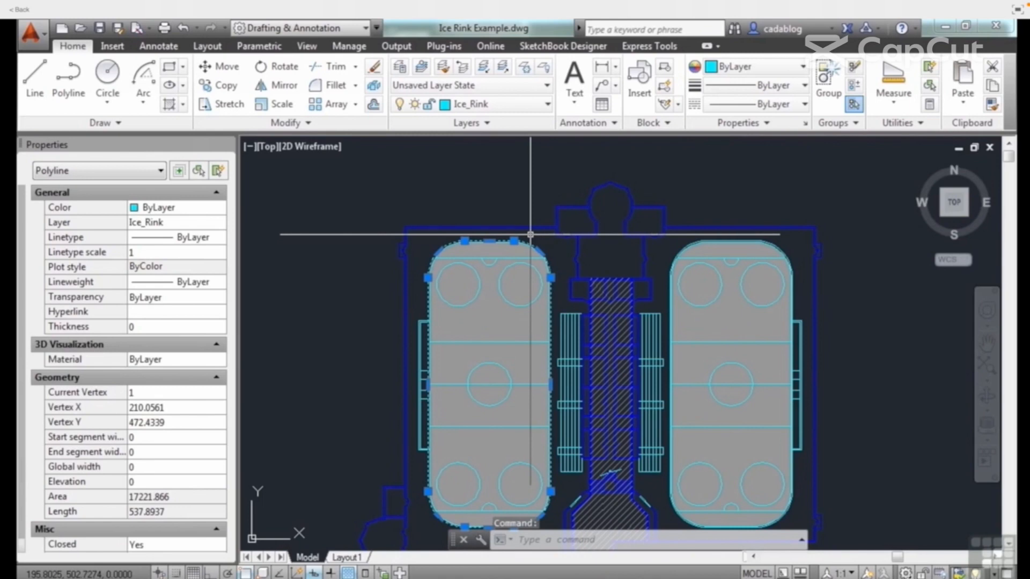
- Add the outer boundary polyline of the upper-right rink to the selection to view both rinks' shared properties
middle_click_drag(527, 384, 523, 313)
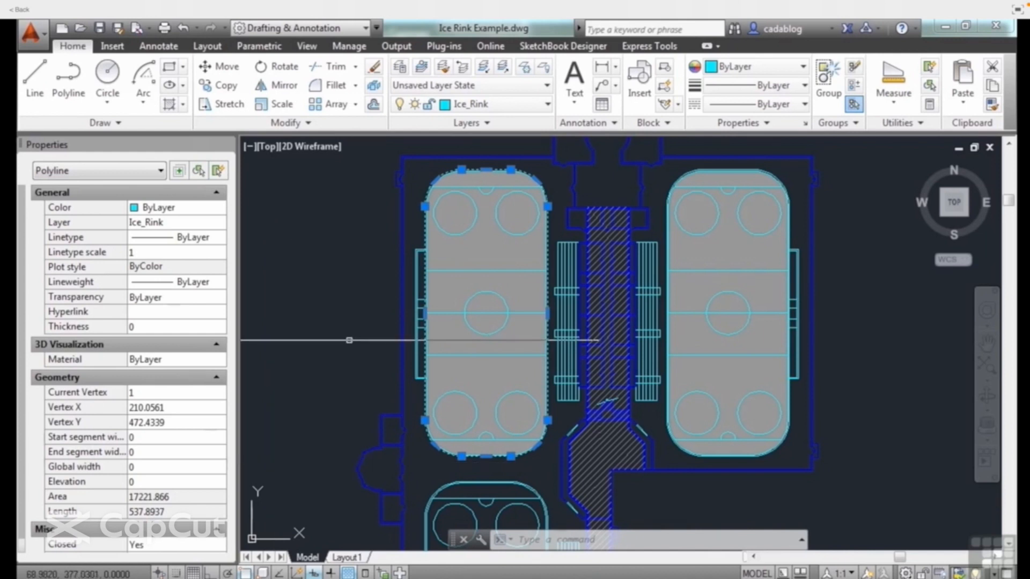
scroll(618, 183, "up", 2)
left_click(499, 170)
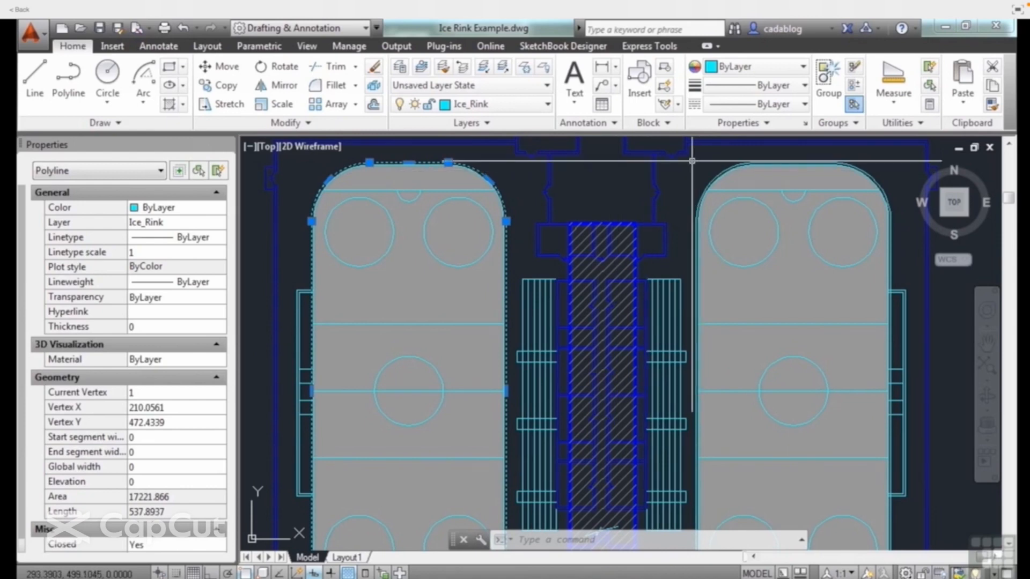
left_click(718, 174)
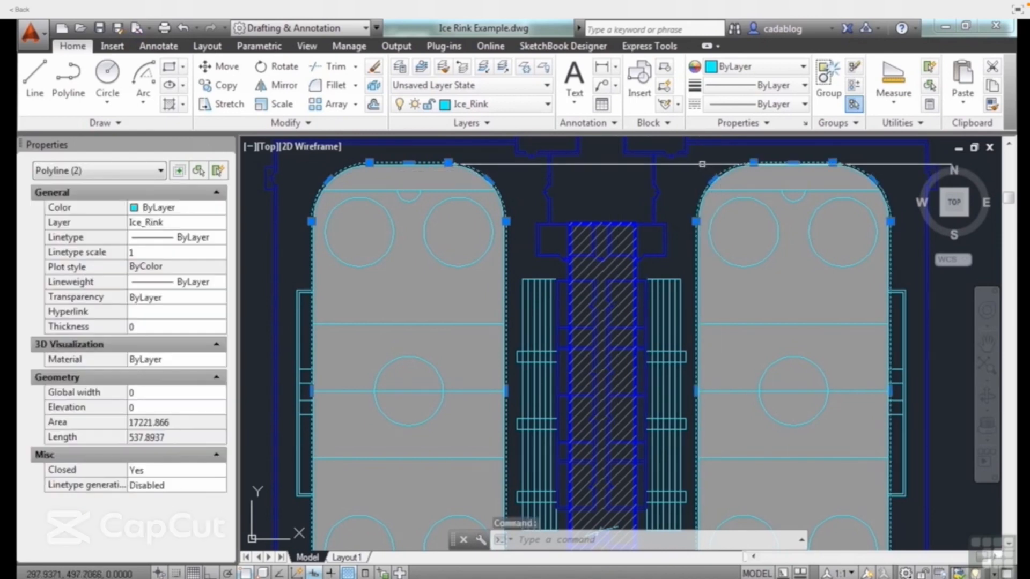
- Add the lower rink's outer boundary to the two selected rink boundaries to check their shared area and length, and clear the selection
scroll(703, 168, "down", 5)
scroll(621, 370, "up", 5)
scroll(570, 345, "up", 5)
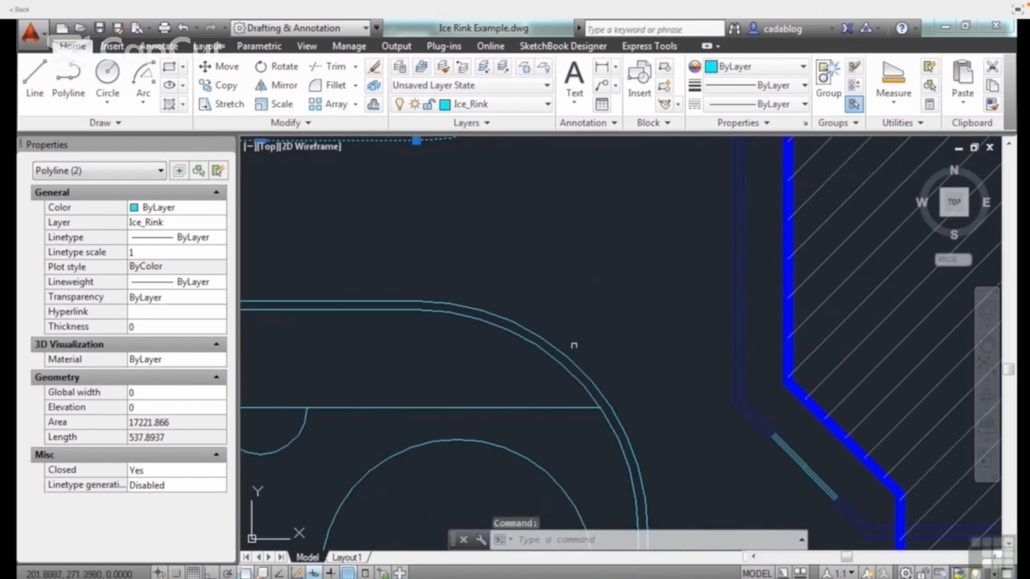
left_click(587, 317)
scroll(604, 309, "down", 5)
scroll(604, 309, "down", 2)
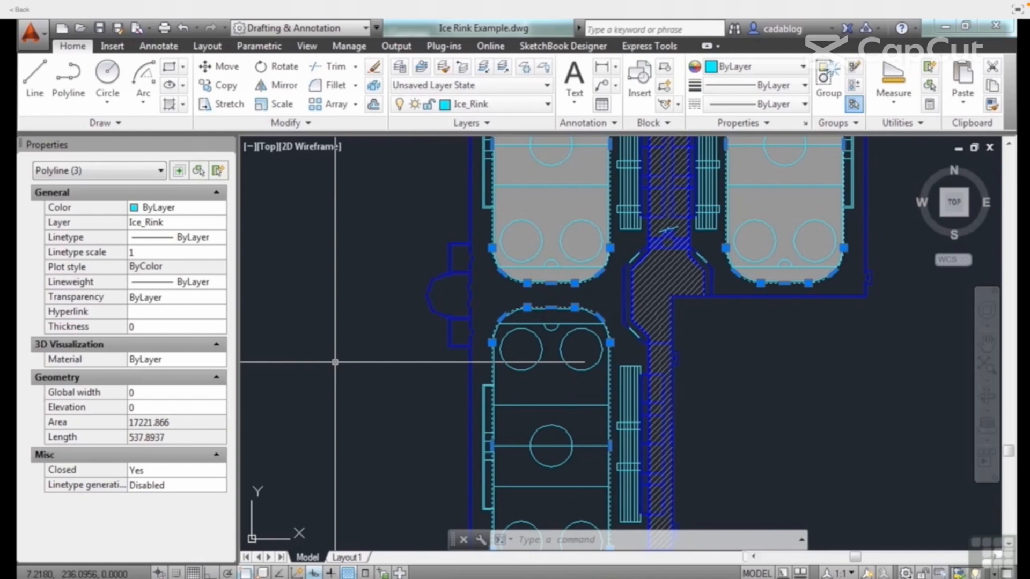
key("Escape")
key("Escape")
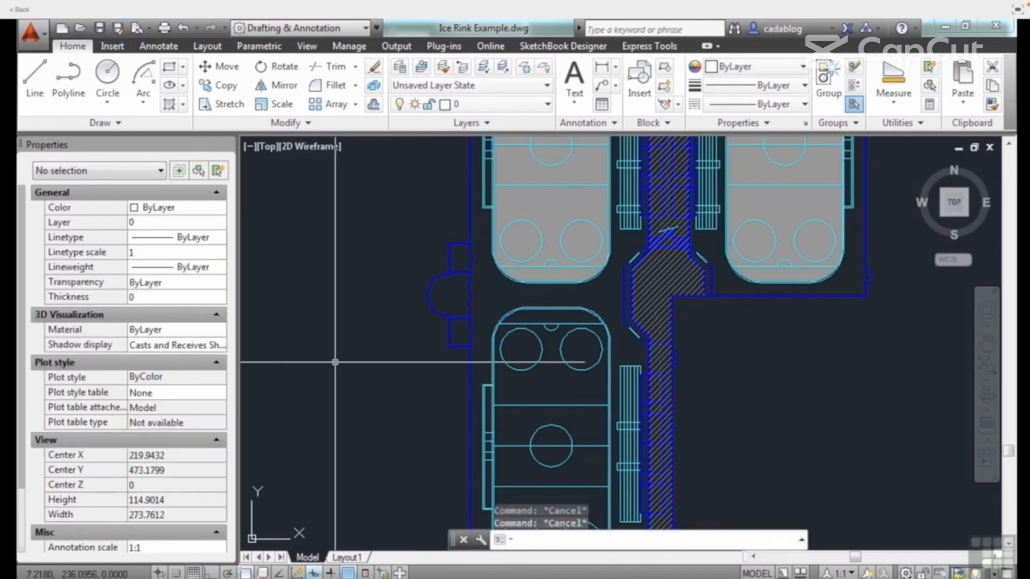
- Start an area measurement in Add area mode by object and include the upper-left rink's outer boundary
left_click(900, 104)
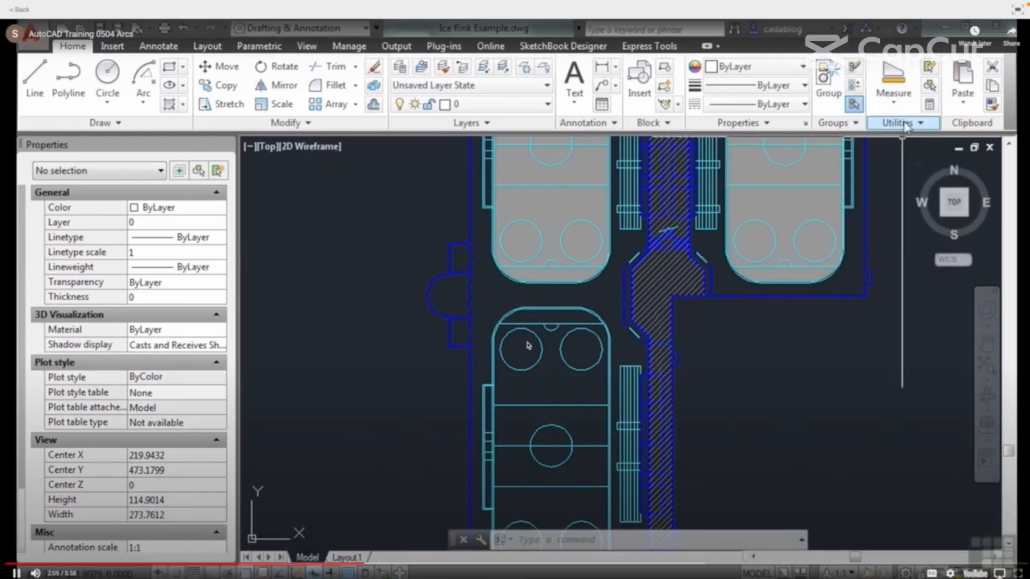
left_click(906, 124)
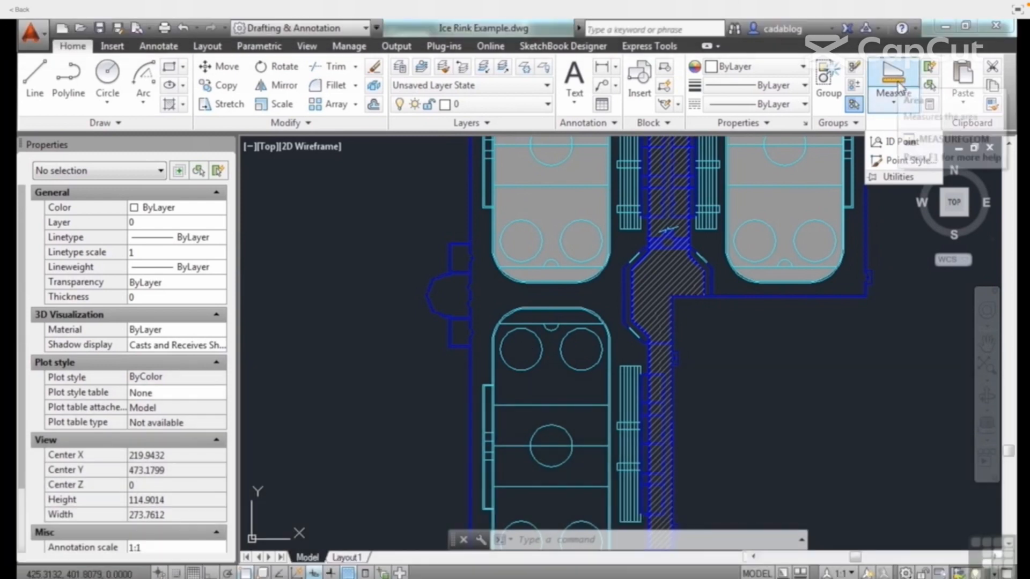
left_click(896, 101)
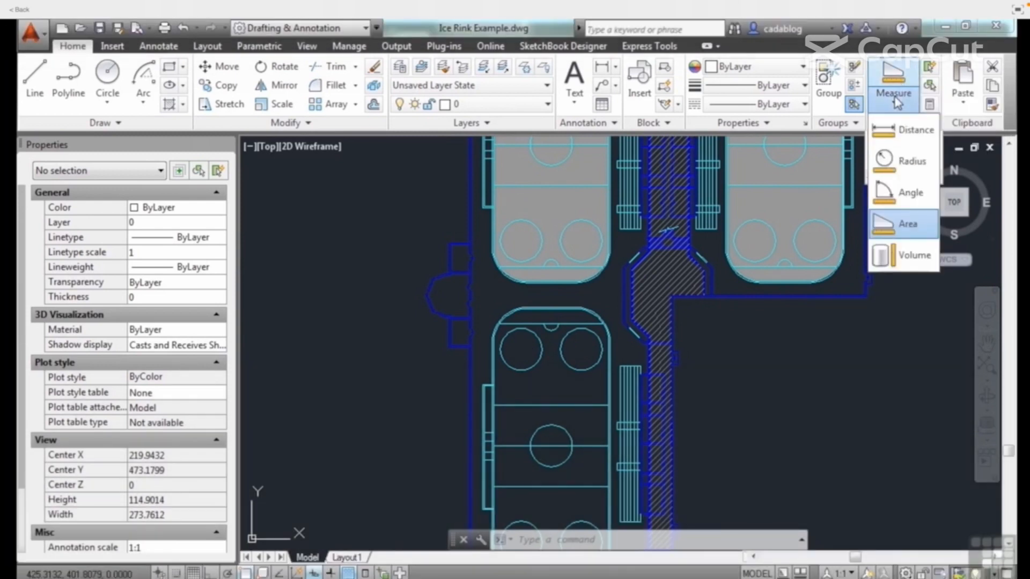
left_click(909, 225)
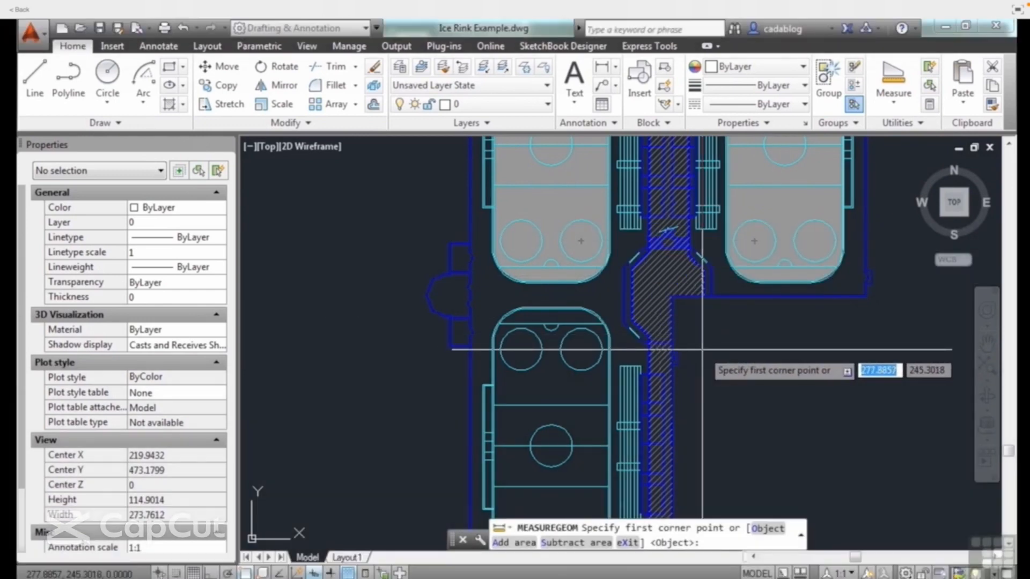
type("a")
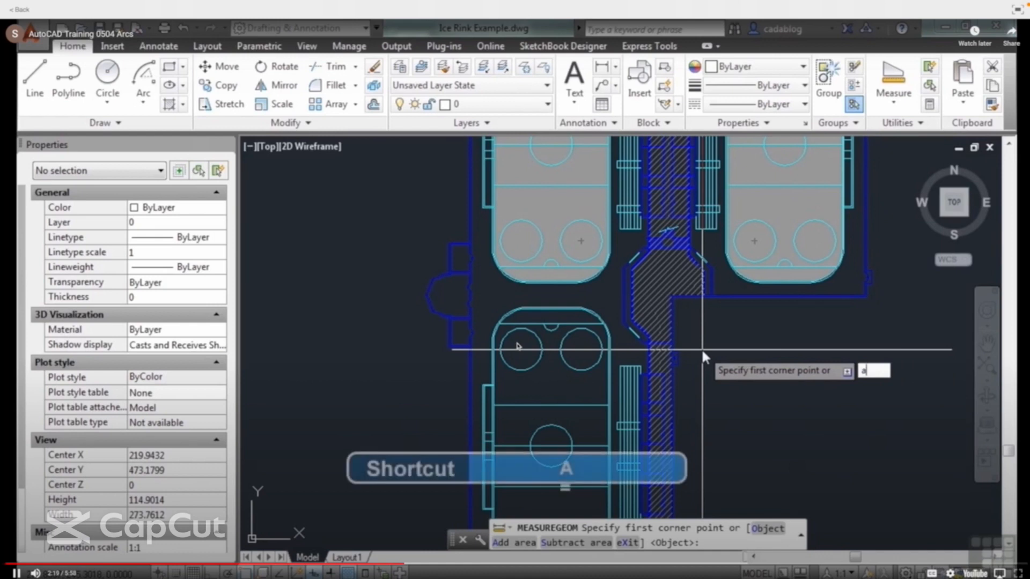
key("Return")
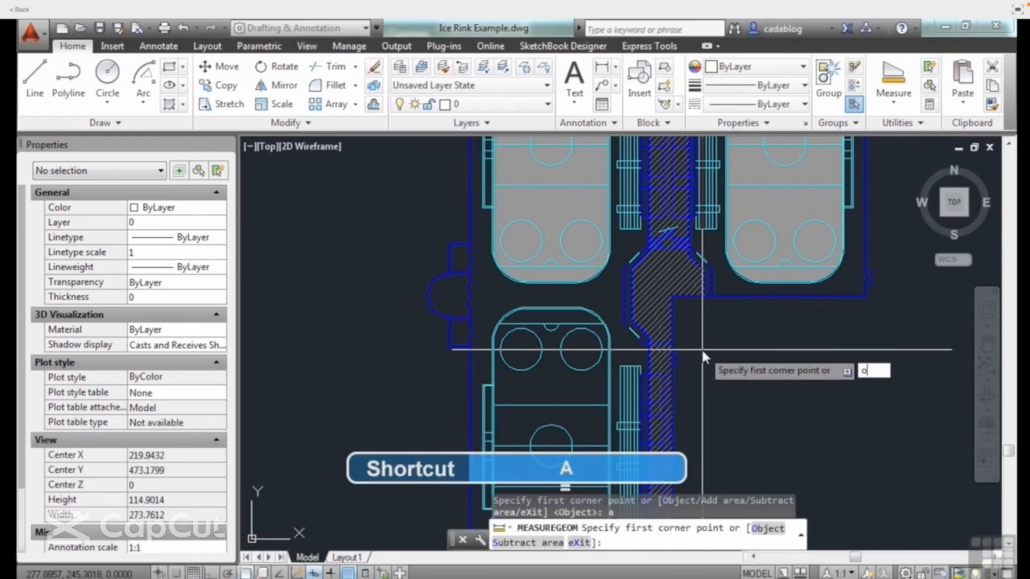
type("o")
key("Return")
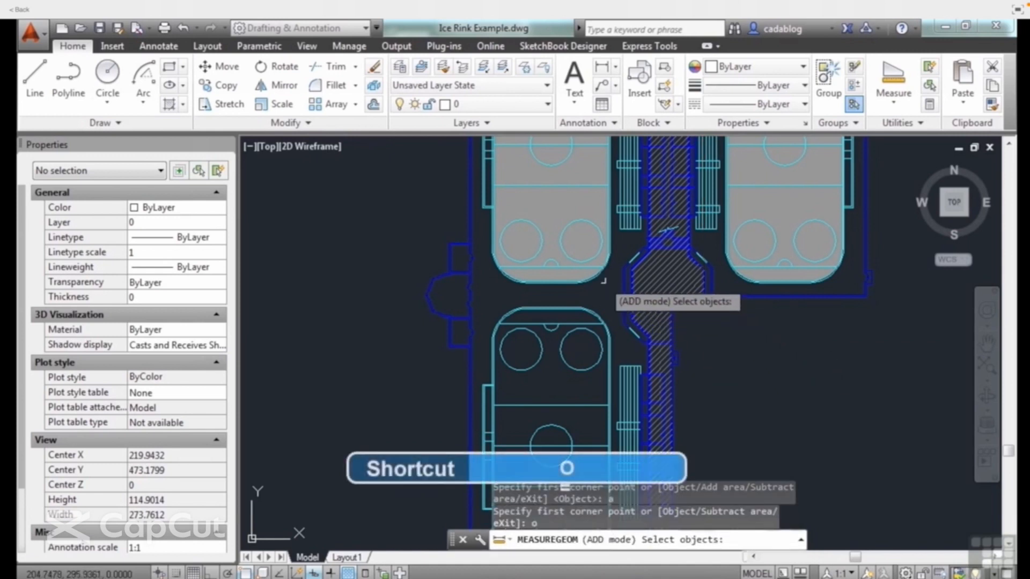
scroll(601, 279, "up", 4)
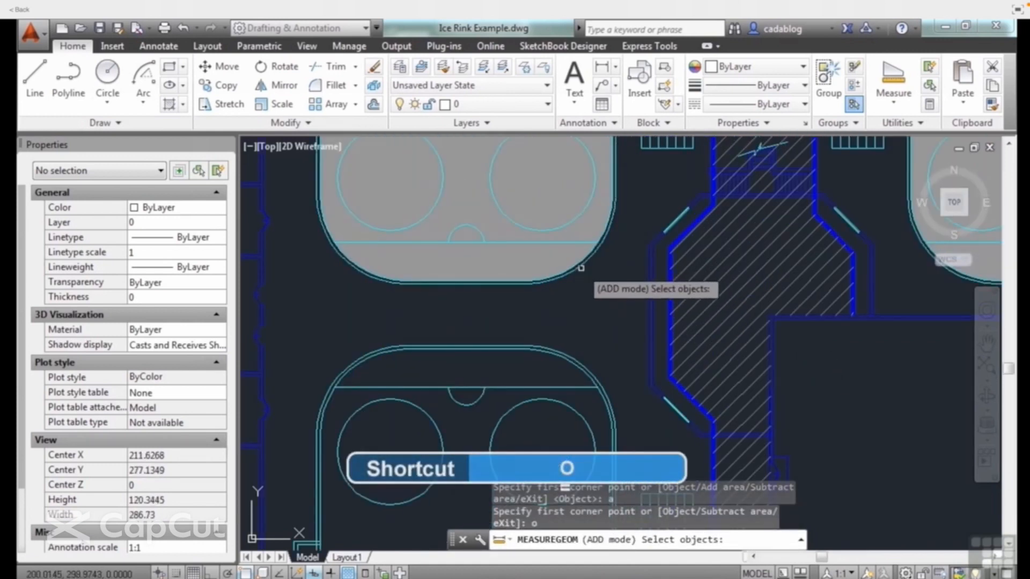
left_click(580, 264)
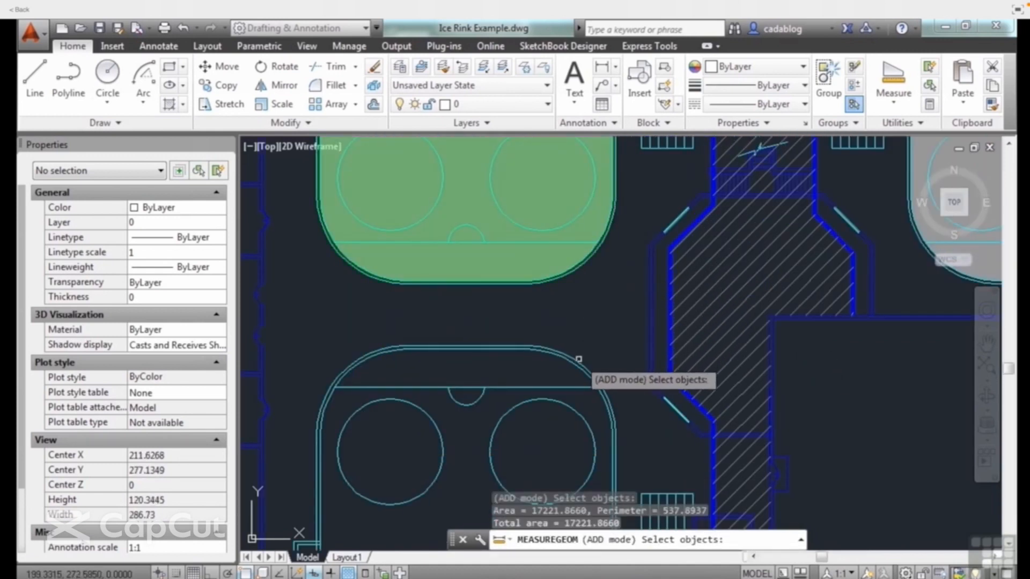
- Add the outer boundaries of the lower rink and the upper-right rink to the running area total
left_click(580, 357)
scroll(591, 320, "down", 2)
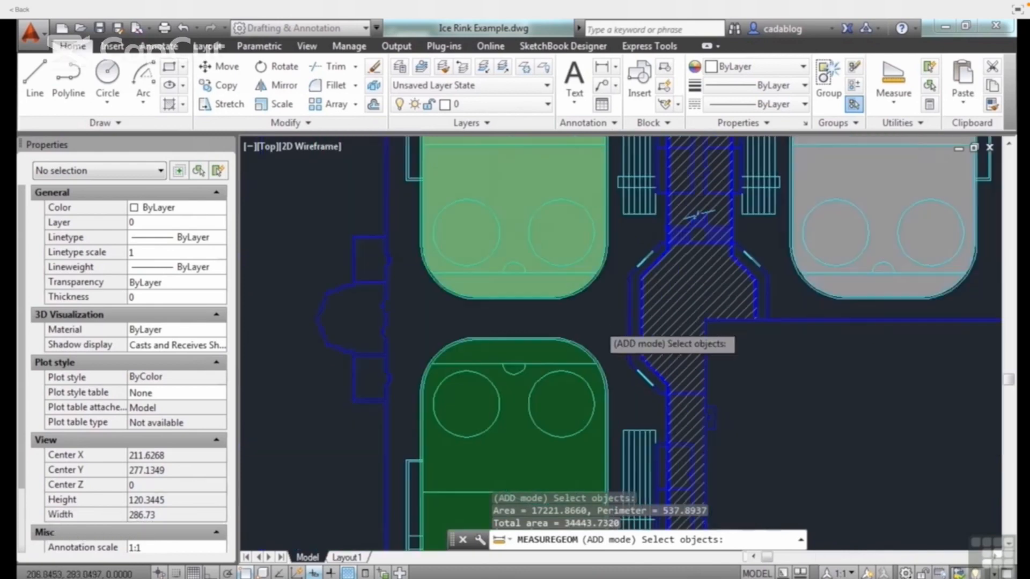
scroll(817, 326, "up", 3)
left_click(799, 237)
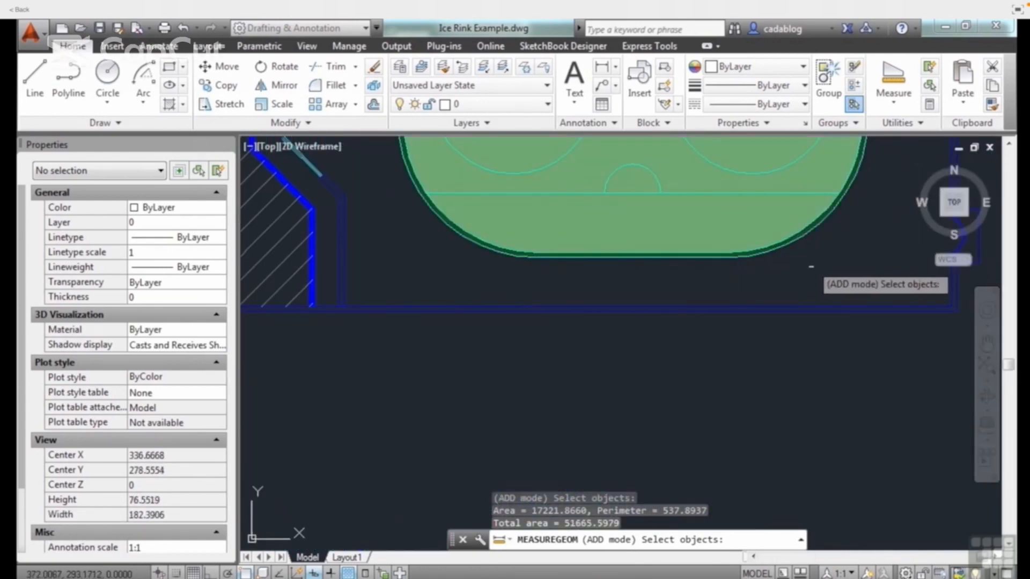
scroll(743, 316, "down", 5)
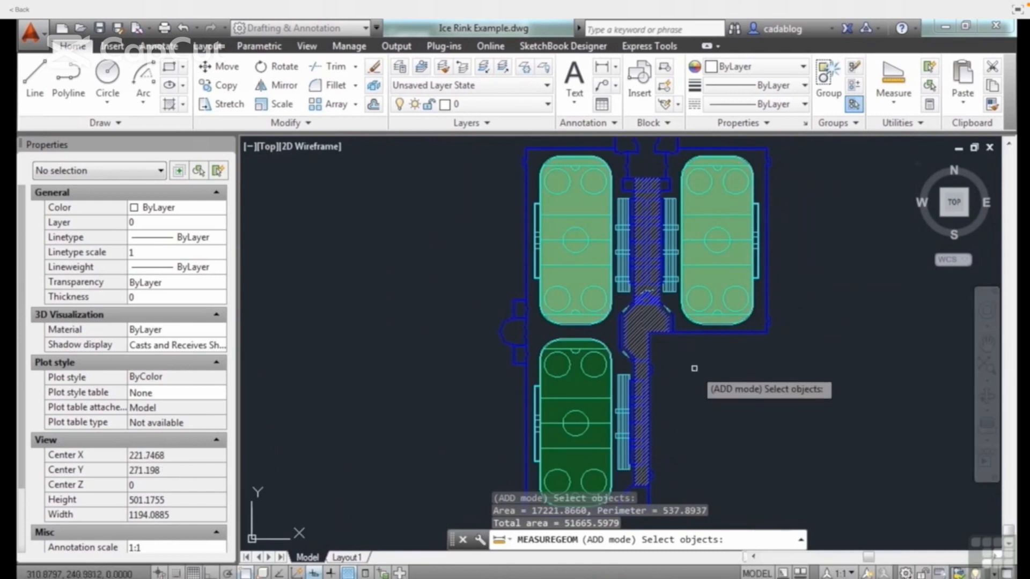
key("Return")
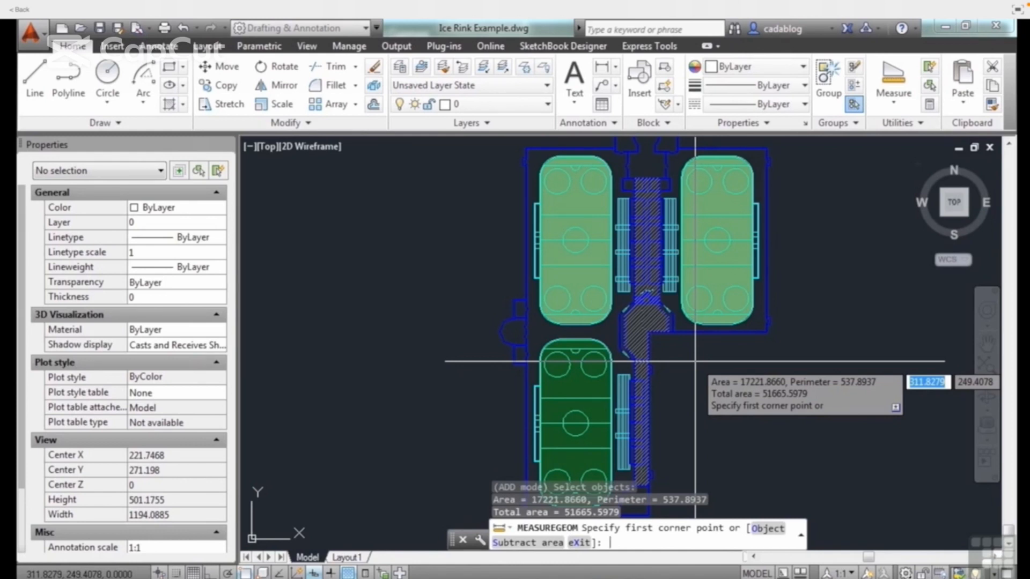
left_click(436, 331)
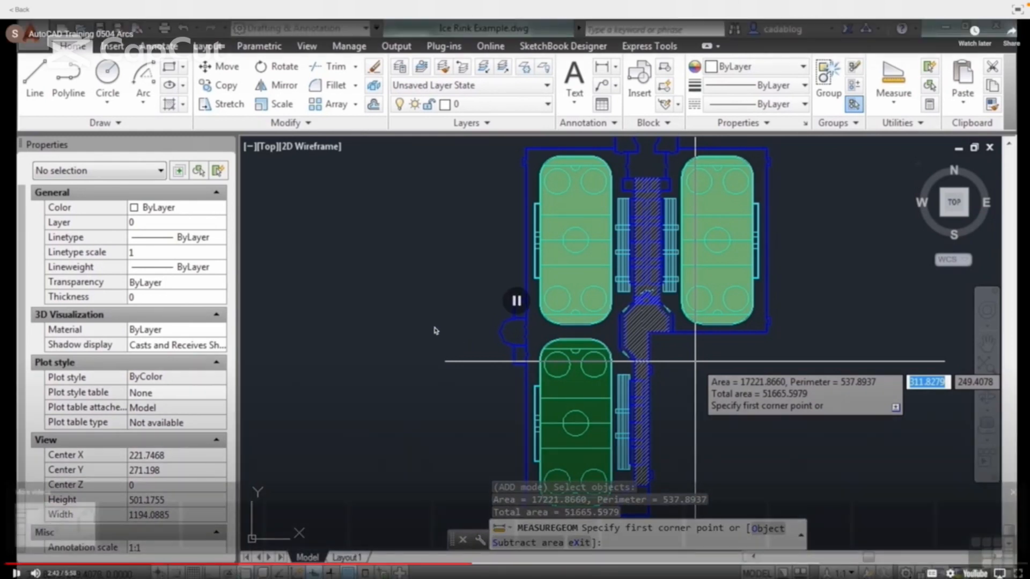
mouse_move(789, 2)
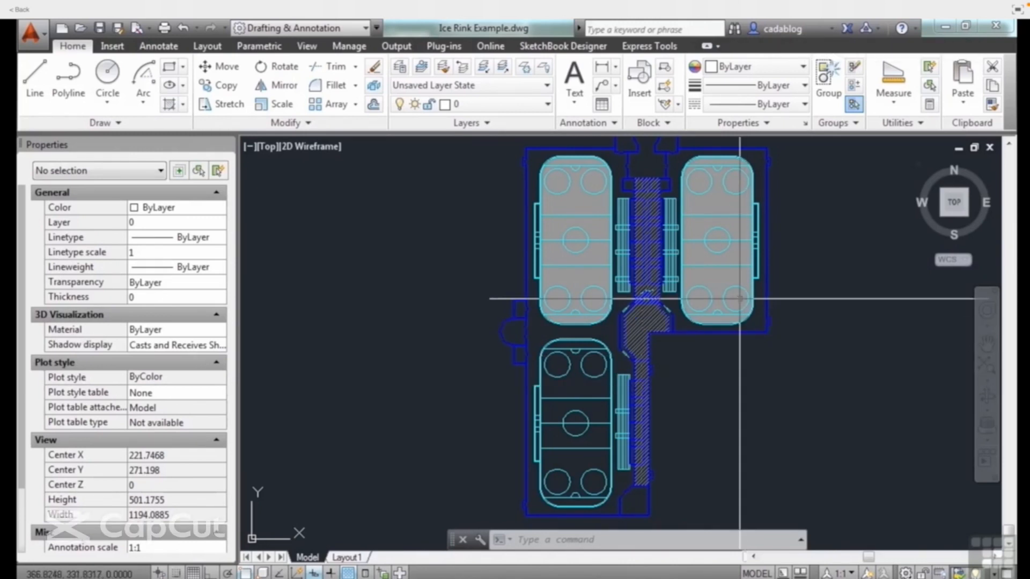
- Start a distance measurement at the building's upper-right outer corner with the Multiple points option
left_click(698, 304)
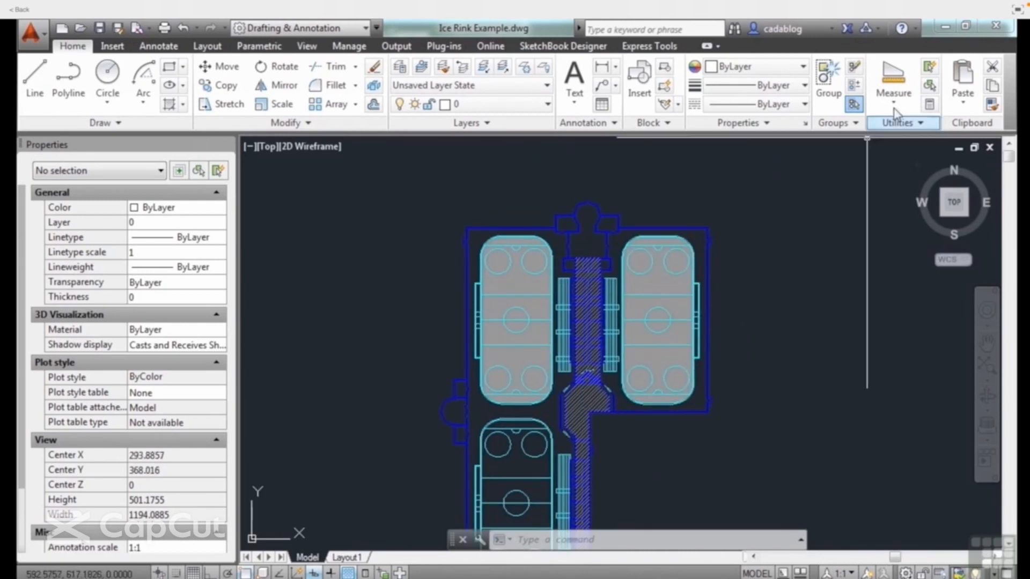
left_click(894, 102)
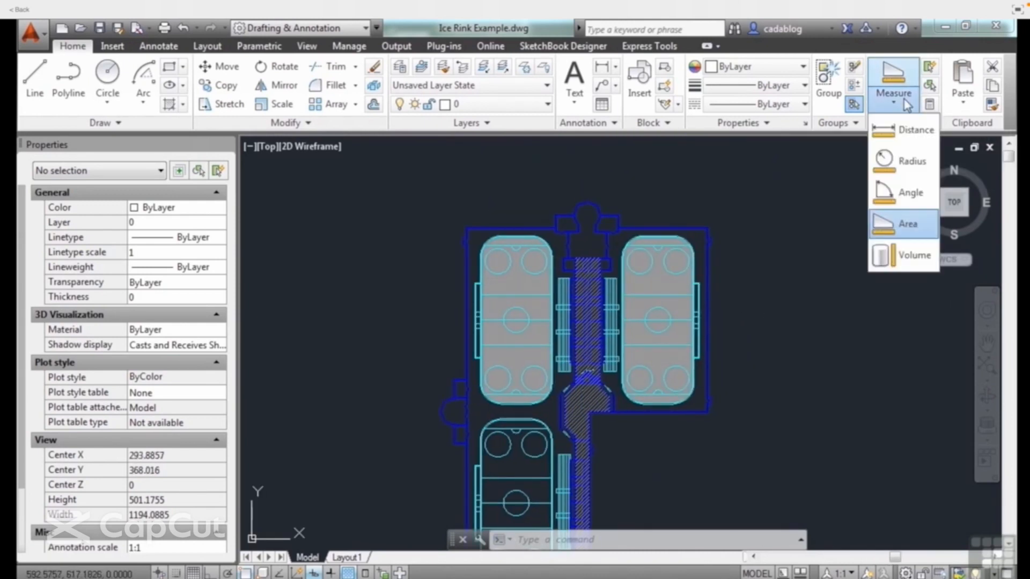
left_click(906, 134)
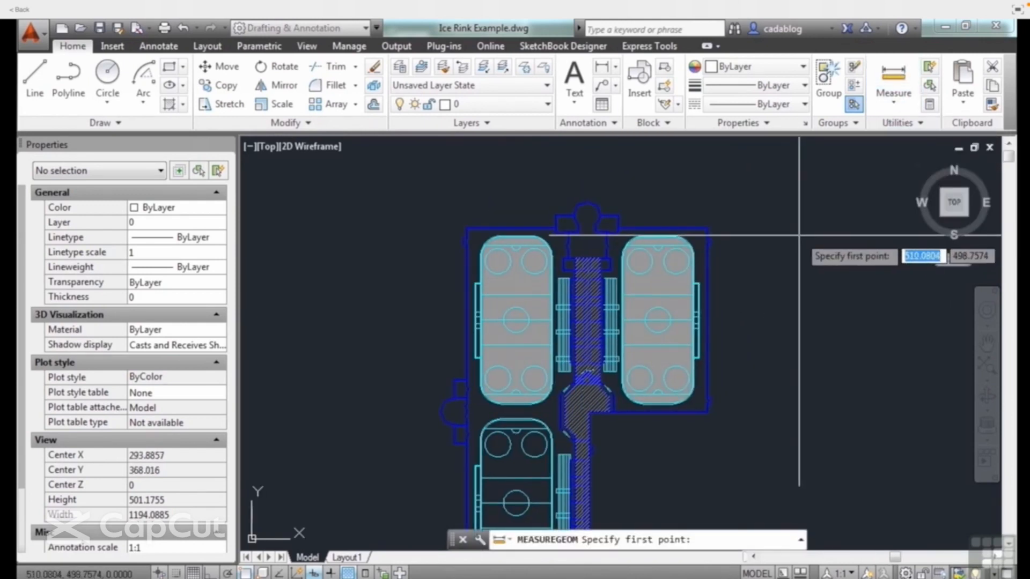
type("m")
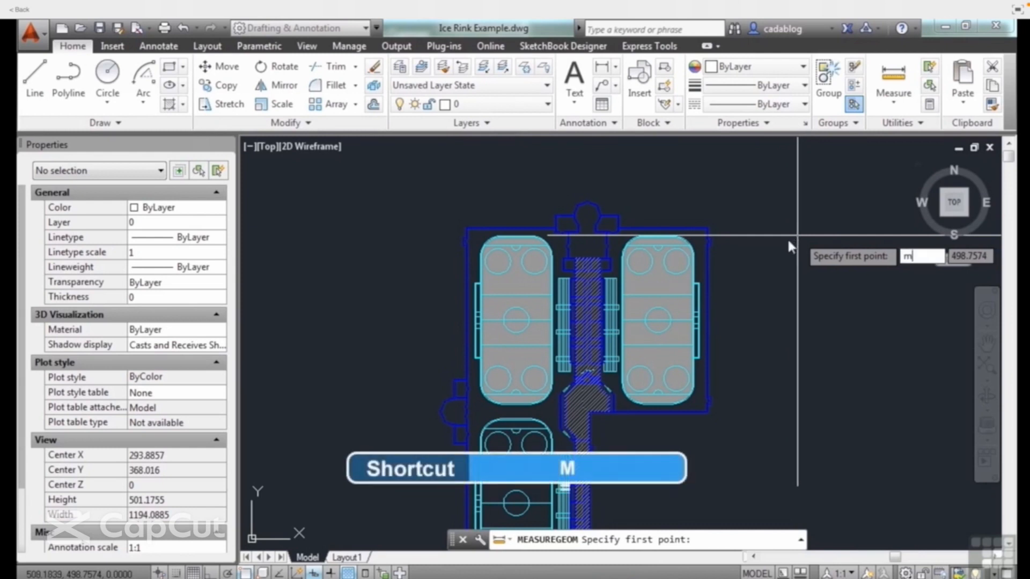
key("Return")
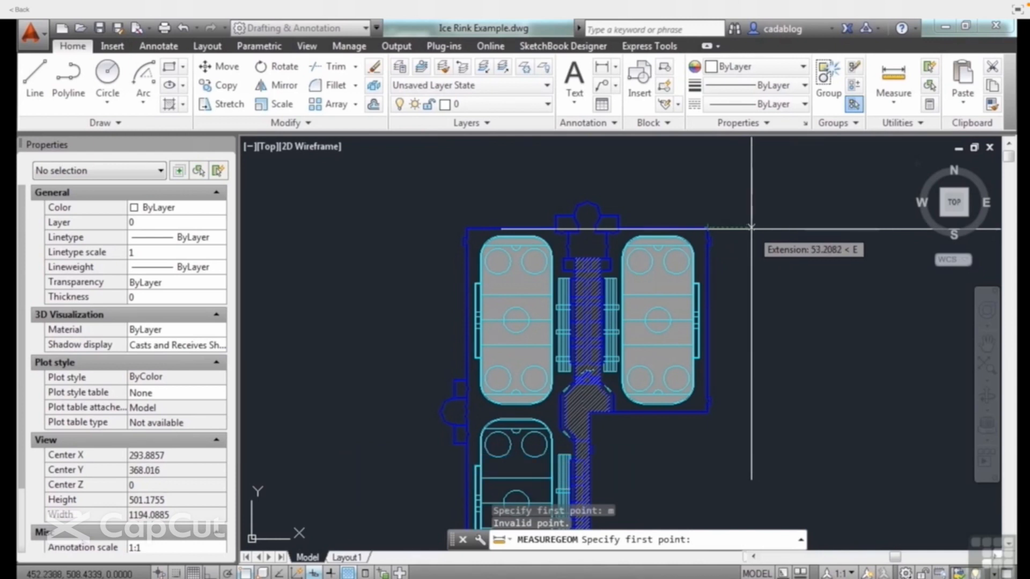
scroll(727, 239, "up", 5)
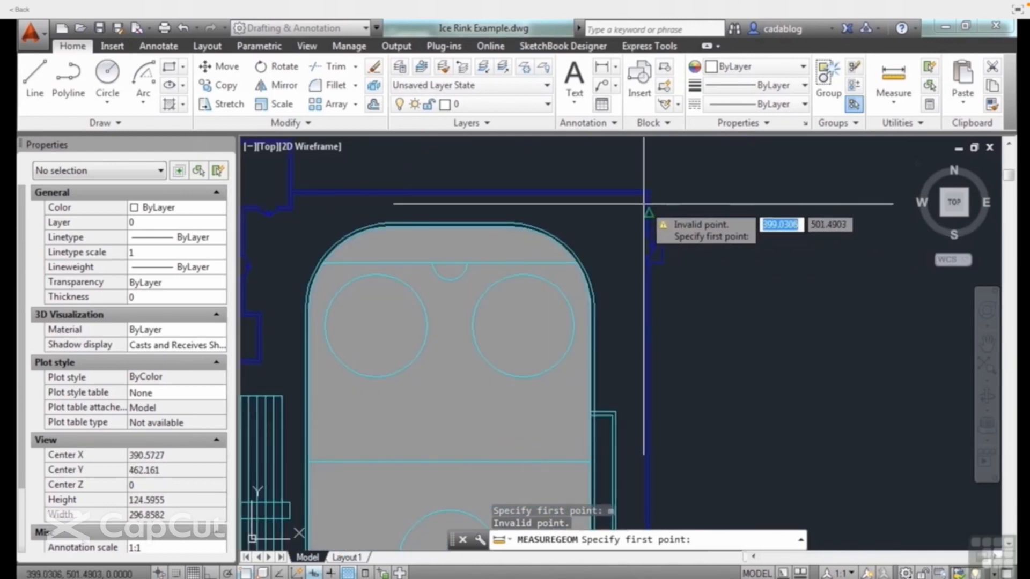
scroll(644, 203, "up", 2)
middle_click_drag(640, 195, 690, 193)
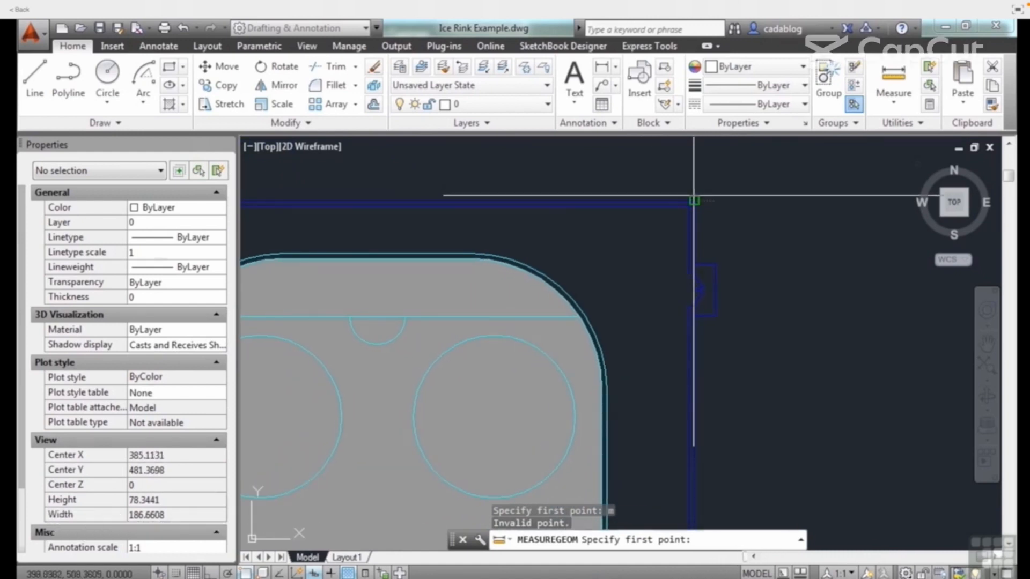
left_click(693, 196)
type("m")
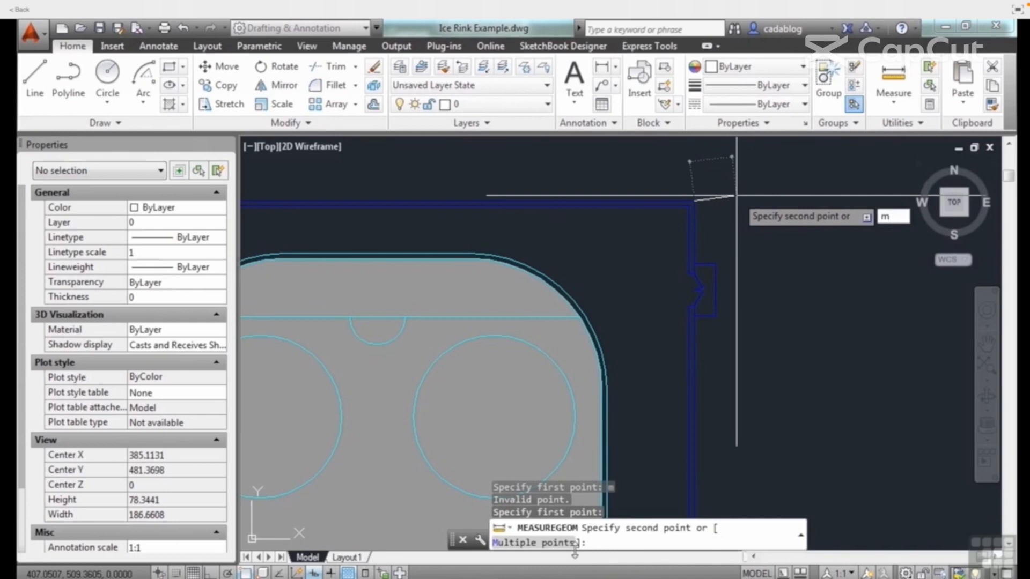
left_click(548, 542)
- Extend the distance measurement along the top wall to the building's upper-left outer corner
scroll(770, 316, "down", 4)
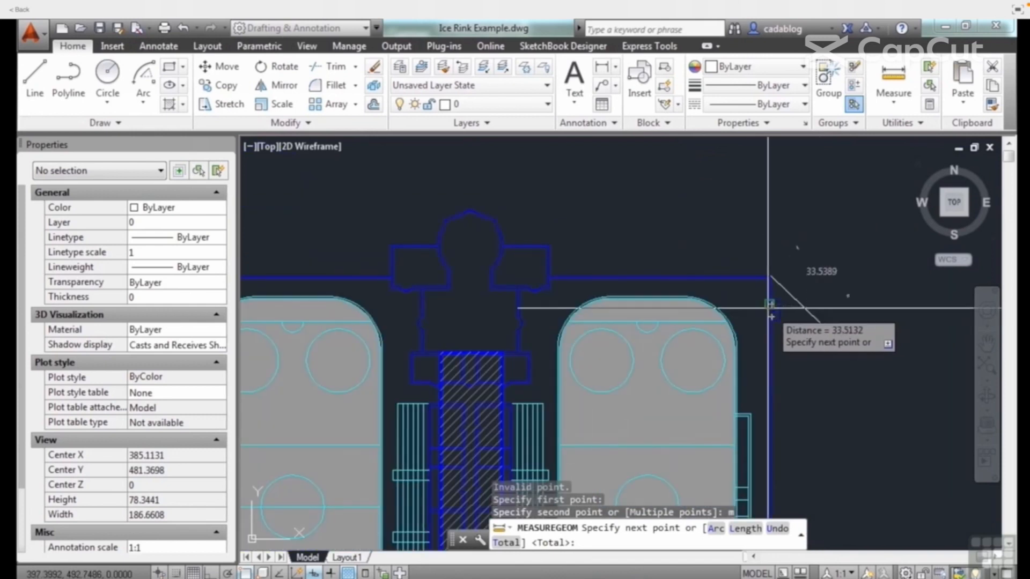
left_click(770, 305)
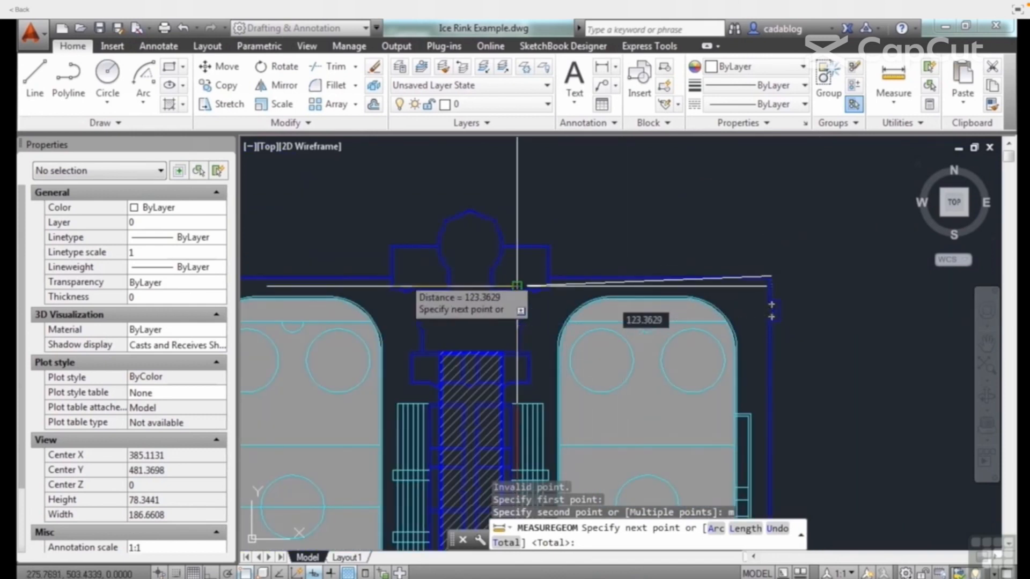
middle_click_drag(318, 253, 485, 243)
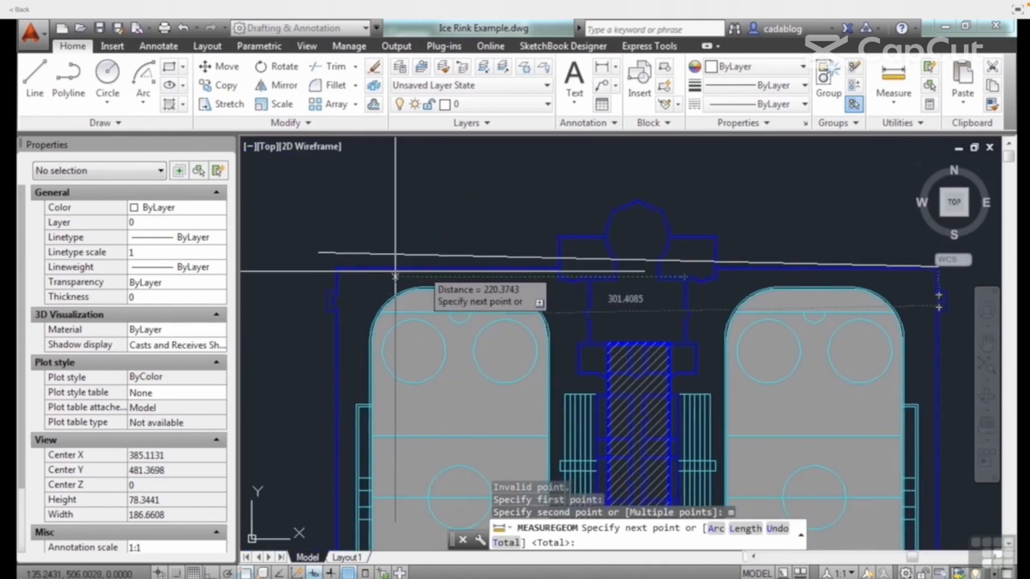
scroll(338, 275, "up", 4)
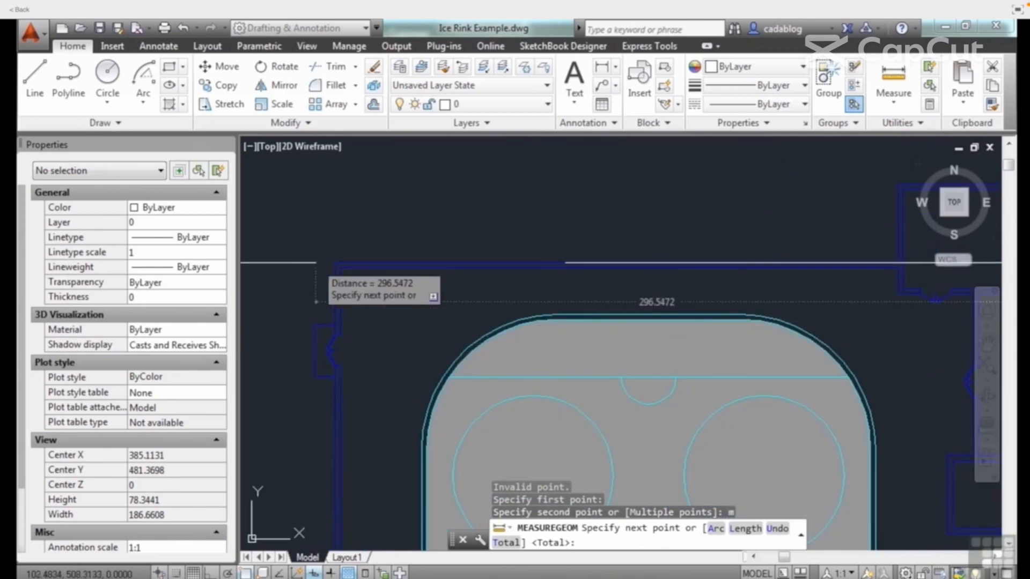
left_click(335, 262)
- Continue the distance measurement down the left wall to the building's lower-left outer corner
scroll(335, 263, "down", 4)
scroll(361, 301, "up", 2)
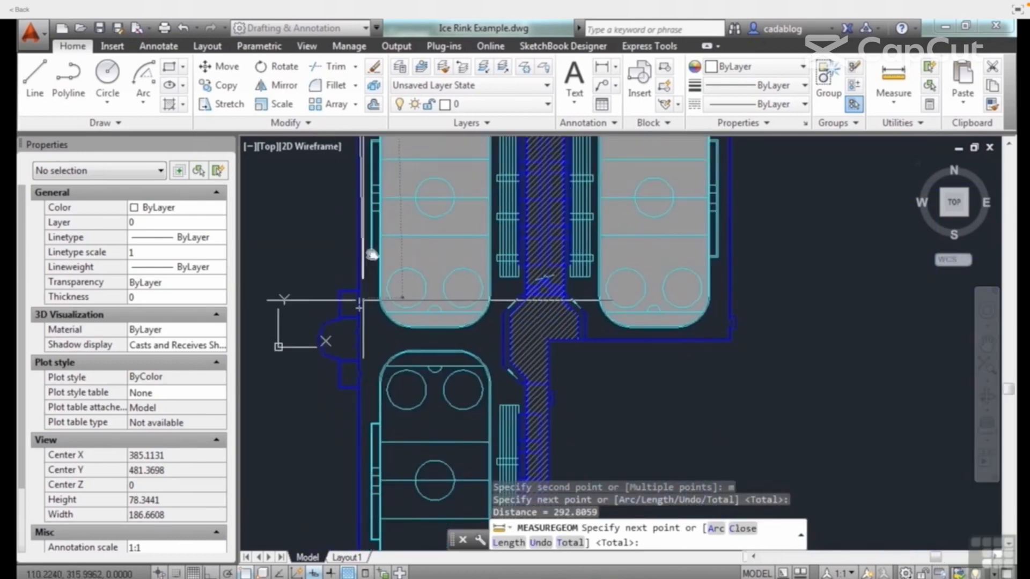
scroll(361, 302, "up", 2)
scroll(376, 322, "down", 2)
scroll(419, 245, "up", 5)
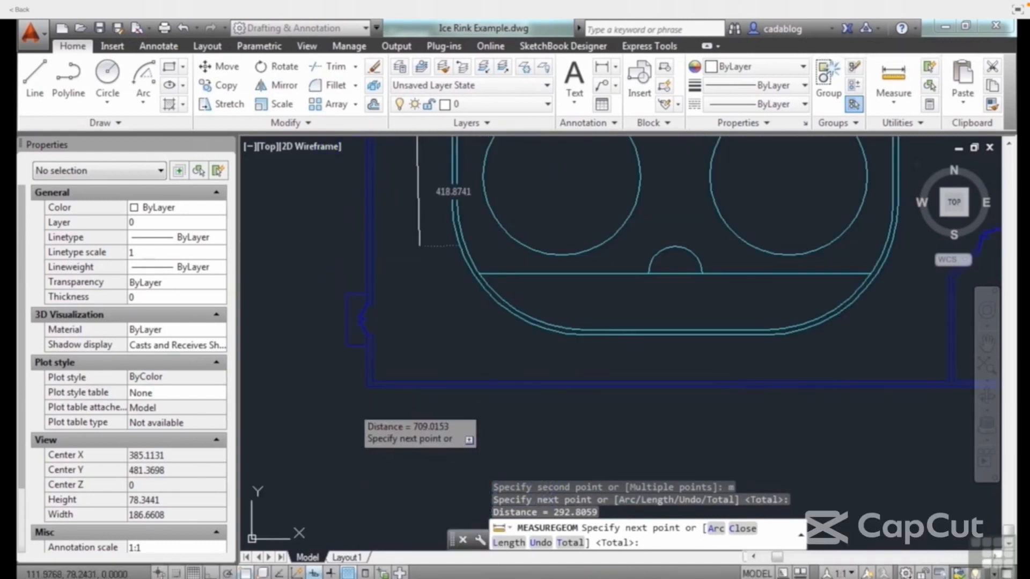
scroll(348, 403, "up", 2)
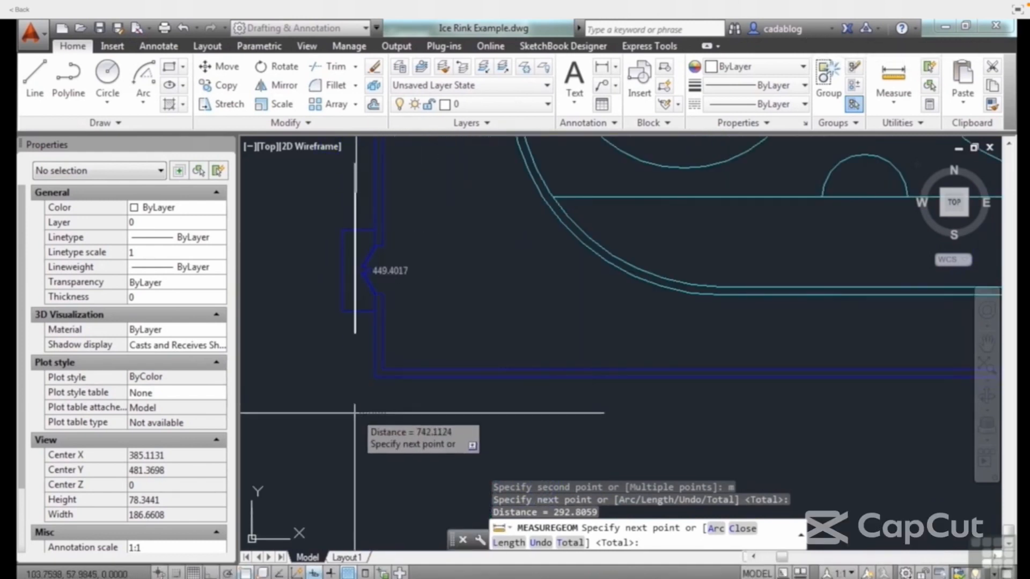
left_click(372, 378)
- Extend the distance measurement along the bottom wall to the building's lower-right outer corner
scroll(343, 403, "down", 3)
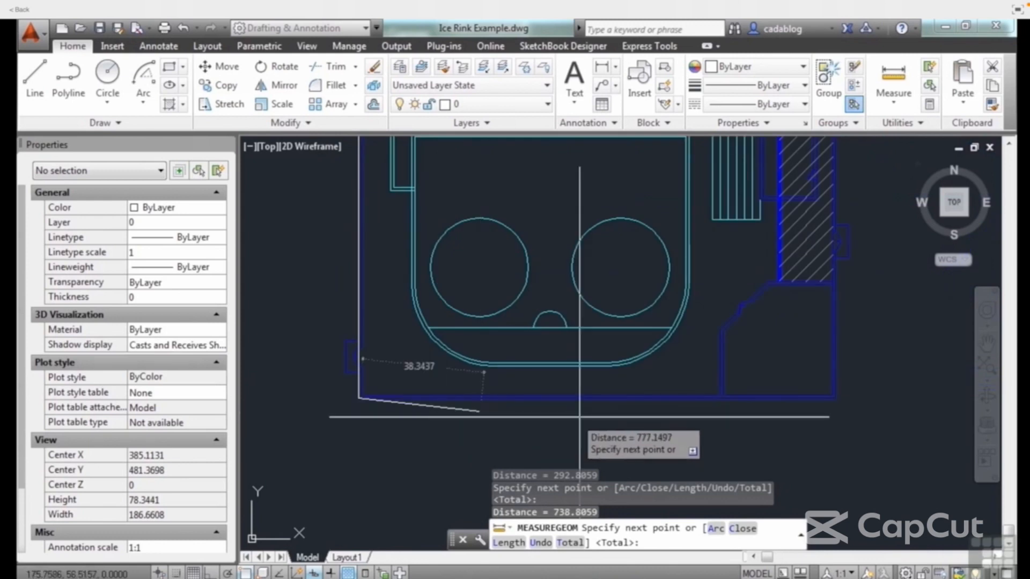
scroll(846, 410, "up", 2)
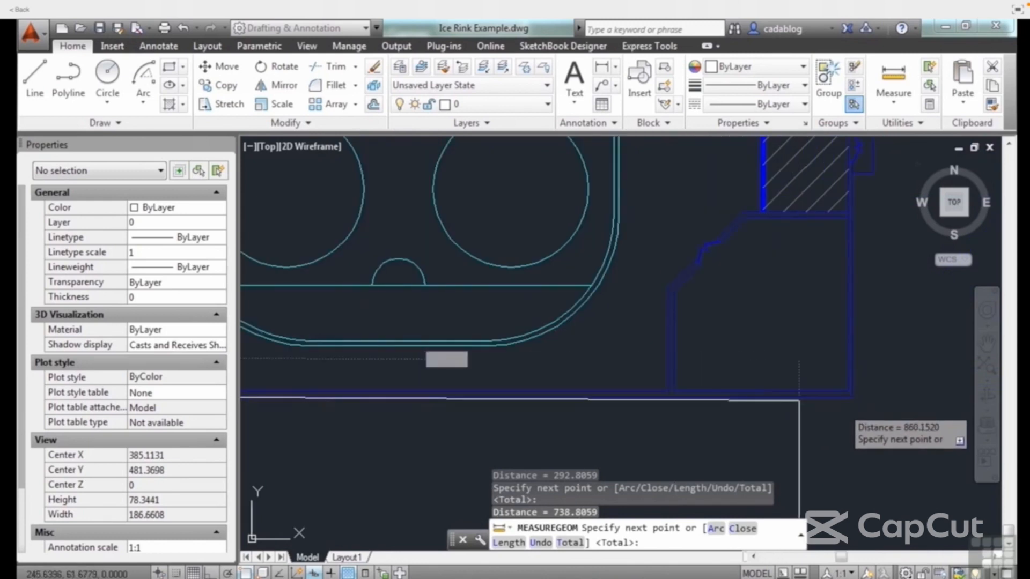
scroll(851, 391, "up", 2)
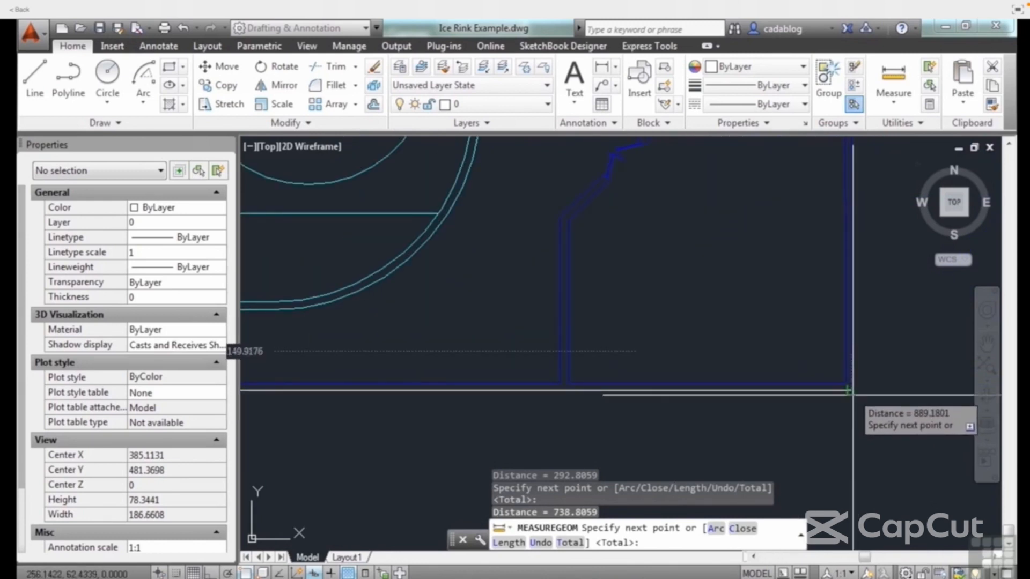
left_click(849, 391)
- Continue the distance measurement up the right wall of the lower wing to the inner corner below the upper-right wing
scroll(697, 376, "down", 3)
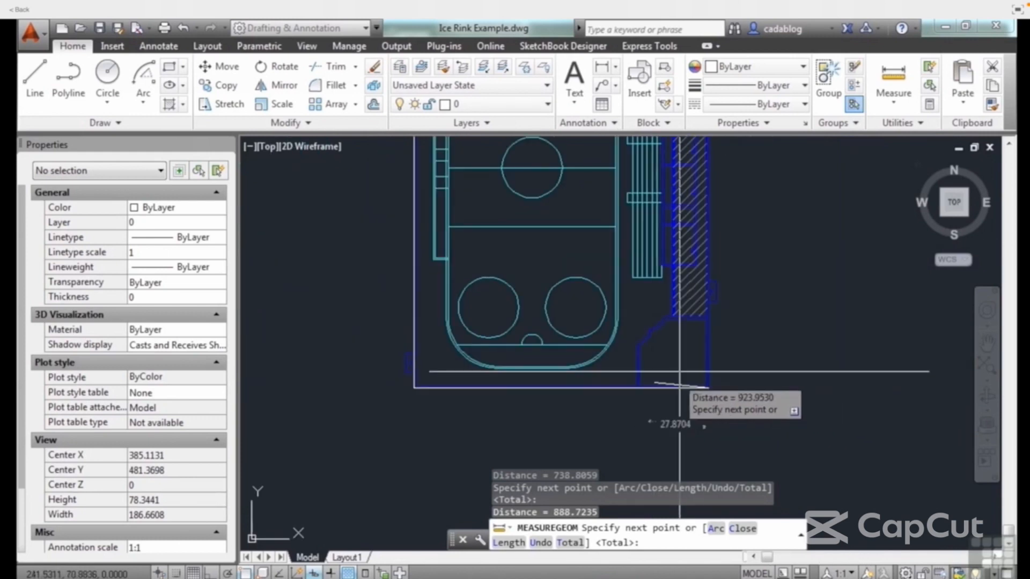
middle_click_drag(748, 215, 666, 417)
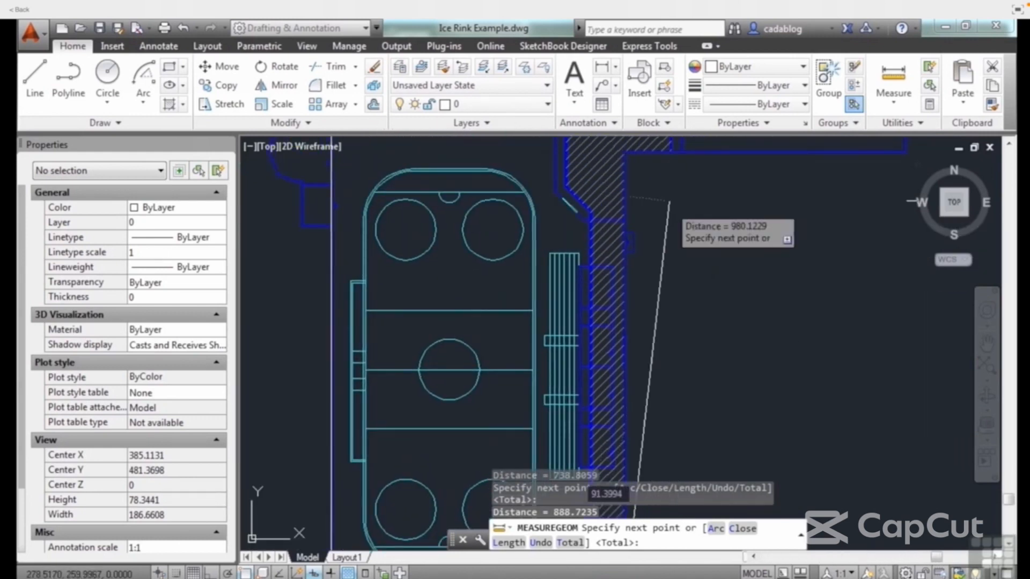
middle_click_drag(652, 226, 643, 340)
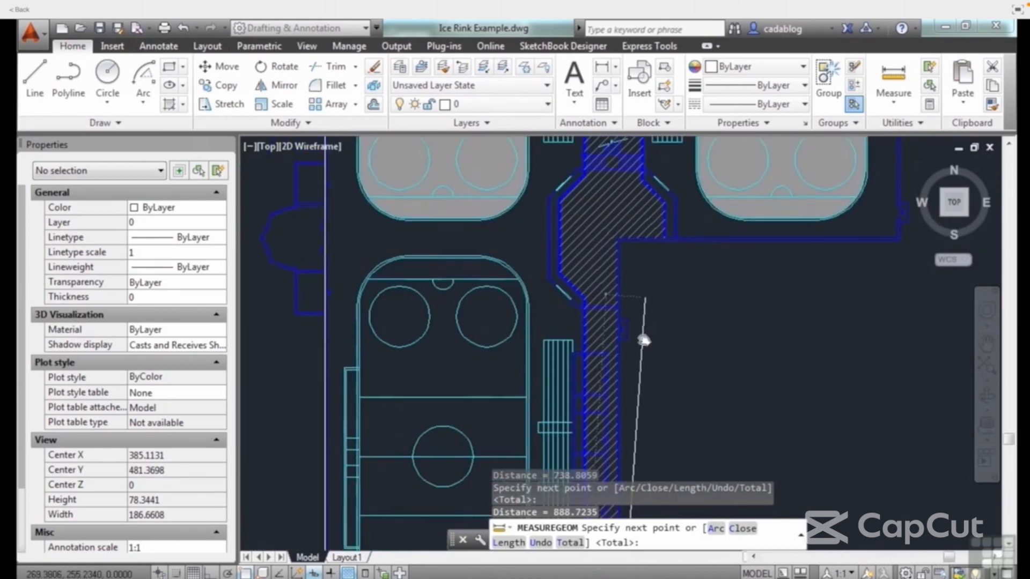
scroll(617, 317, "up", 6)
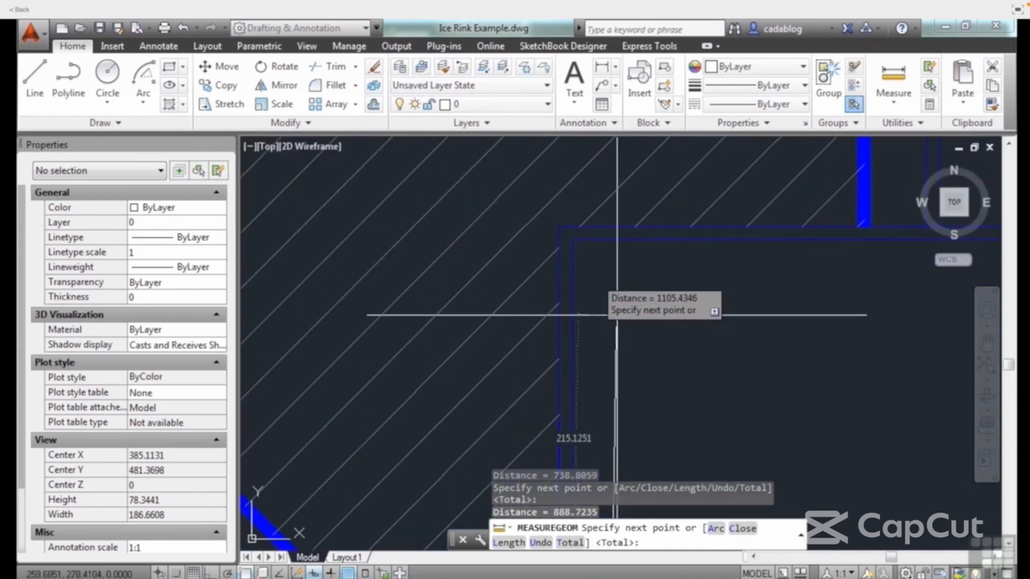
left_click(563, 226)
- Extend the distance measurement along the bottom wall of the upper-right wing to that wing's lower-right outer corner
scroll(510, 271, "down", 4)
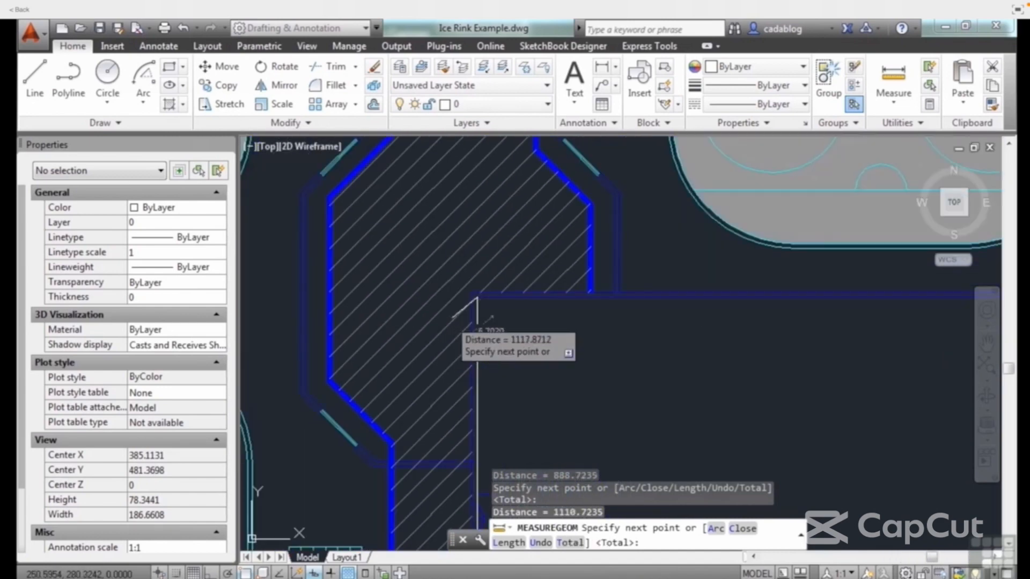
scroll(476, 299, "down", 2)
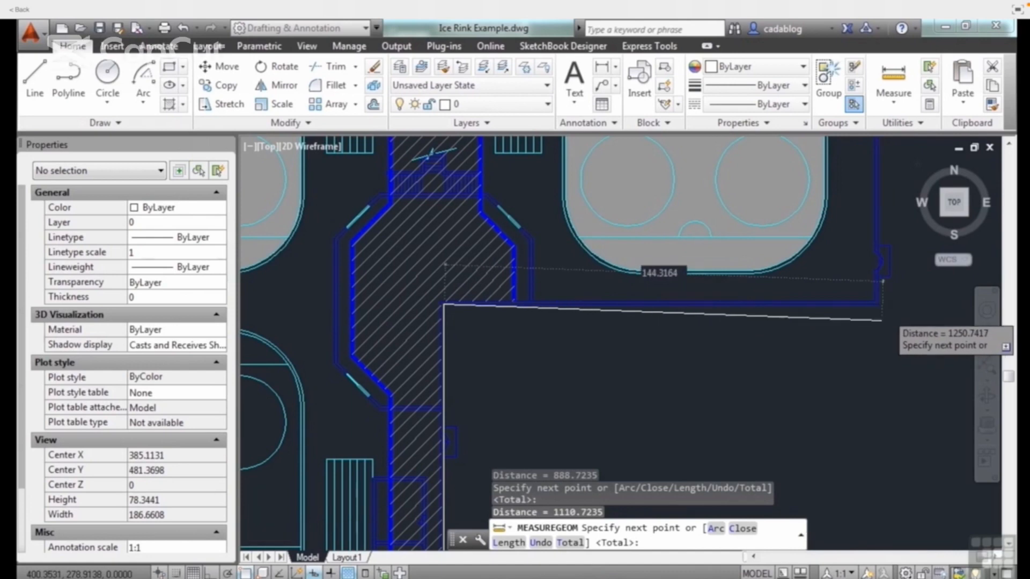
scroll(883, 320, "up", 5)
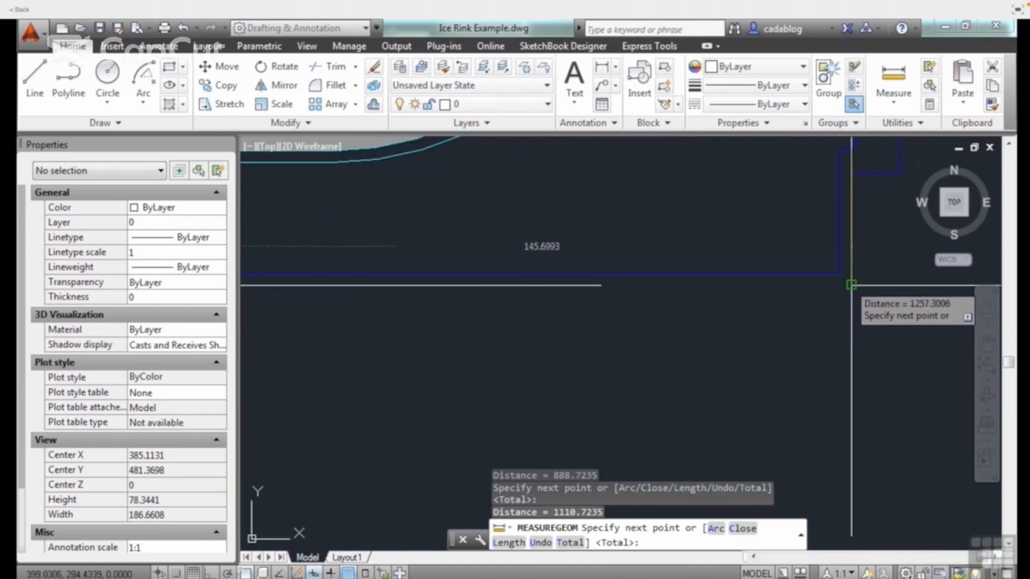
left_click(851, 284)
- Close the distance measurement up the right wall at the upper-right starting corner, accept the total and exit the measuring command
scroll(730, 364, "down", 5)
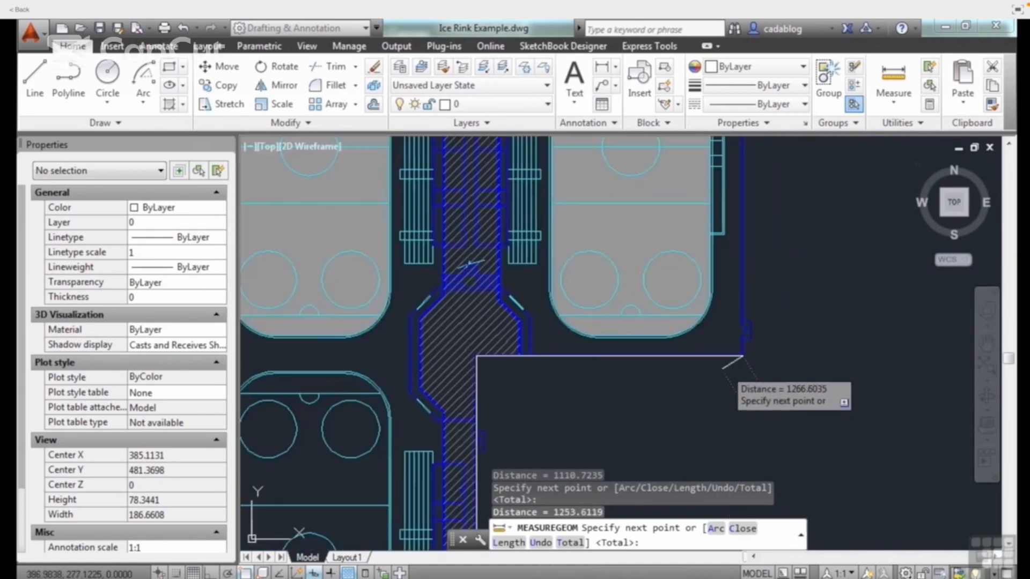
scroll(723, 201, "up", 5)
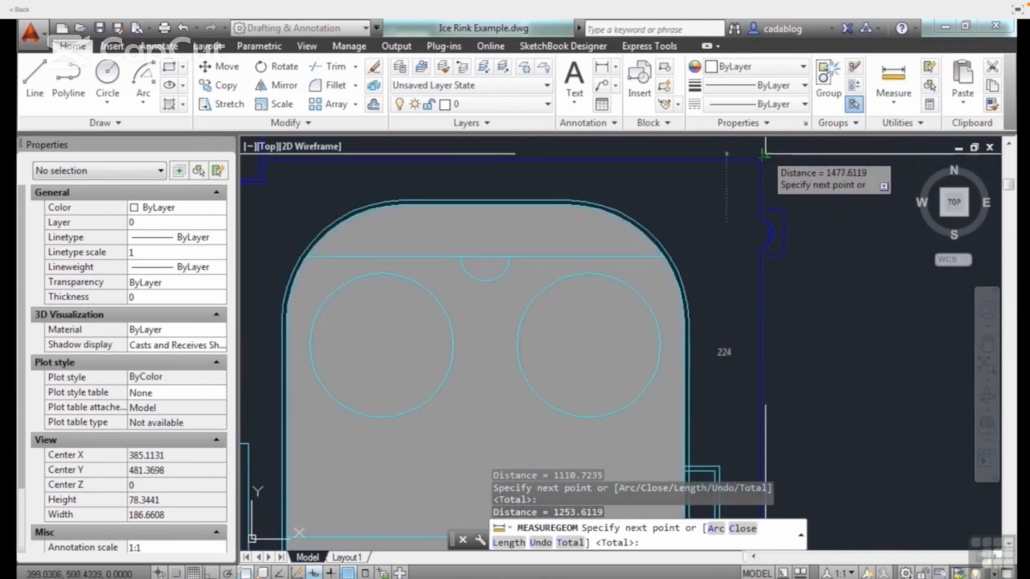
left_click(764, 155)
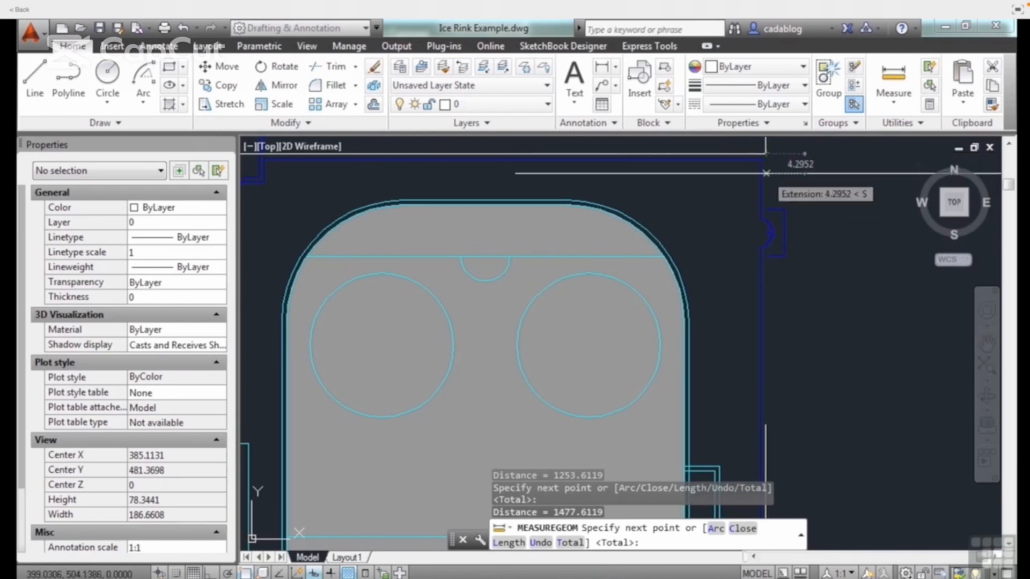
key("Return")
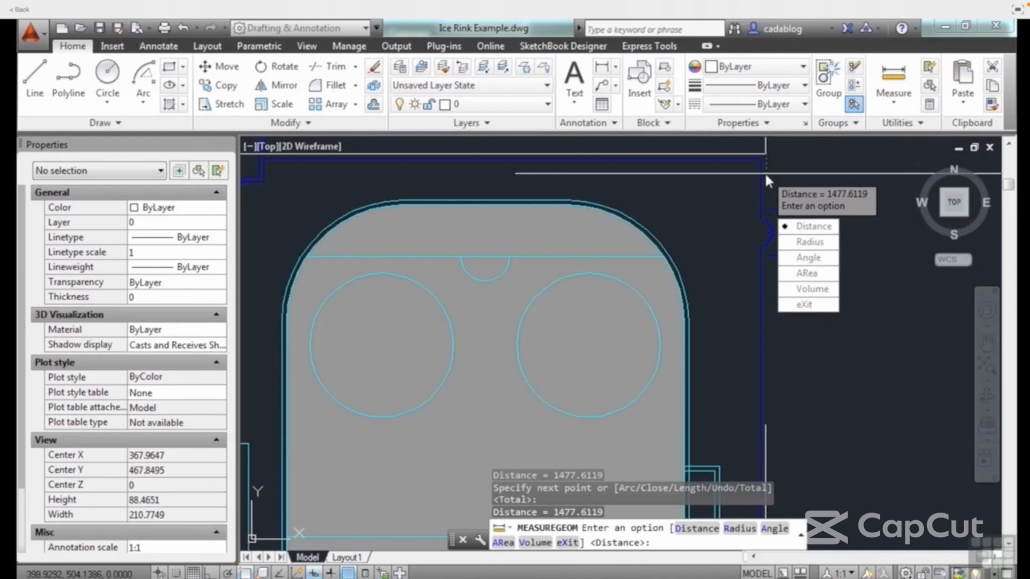
left_click(804, 304)
- Purge all unused items from the drawing, including nested items, and close the Purge dialog
scroll(605, 272, "down", 8)
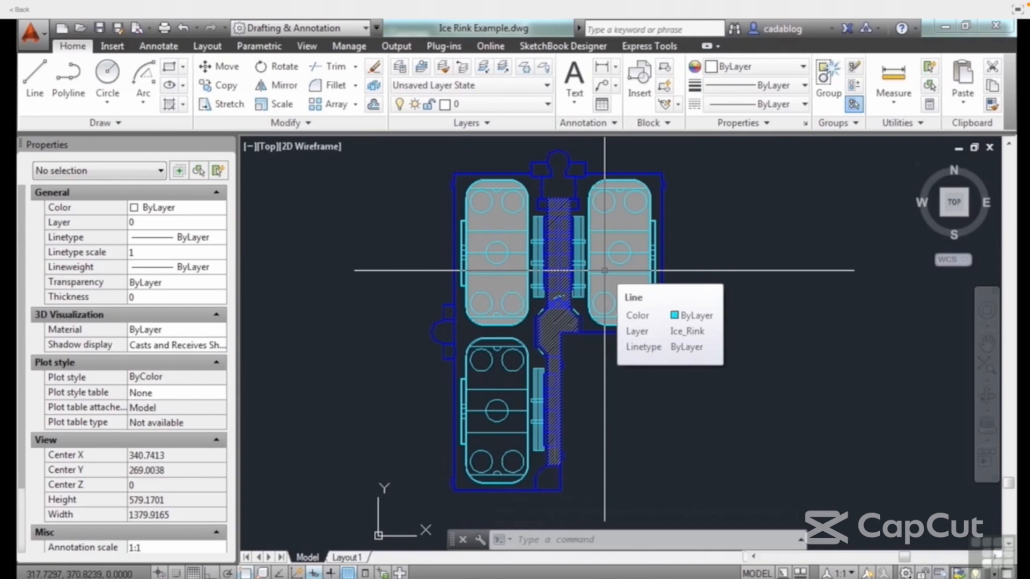
type("pu")
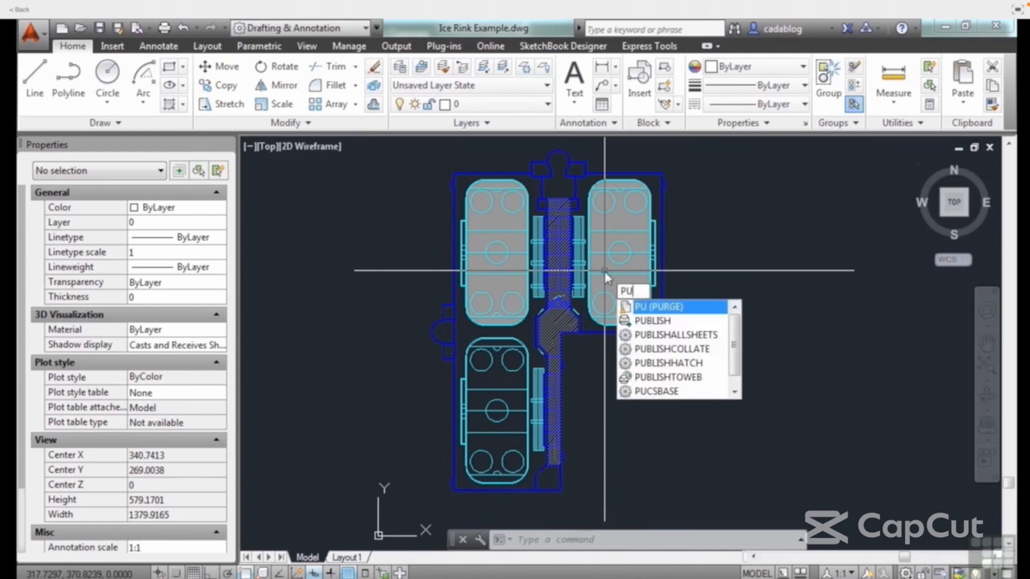
key("Return")
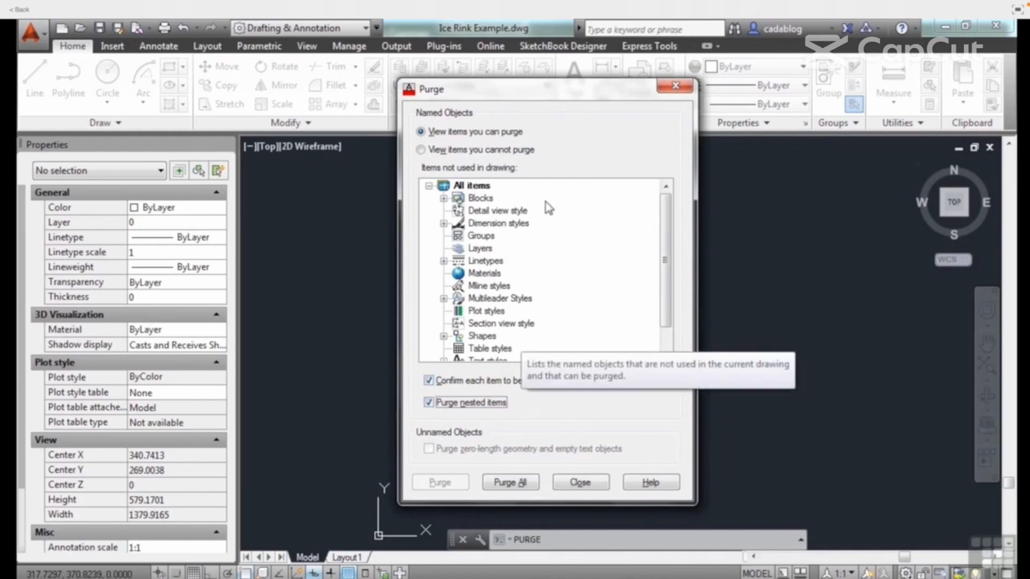
left_click(520, 483)
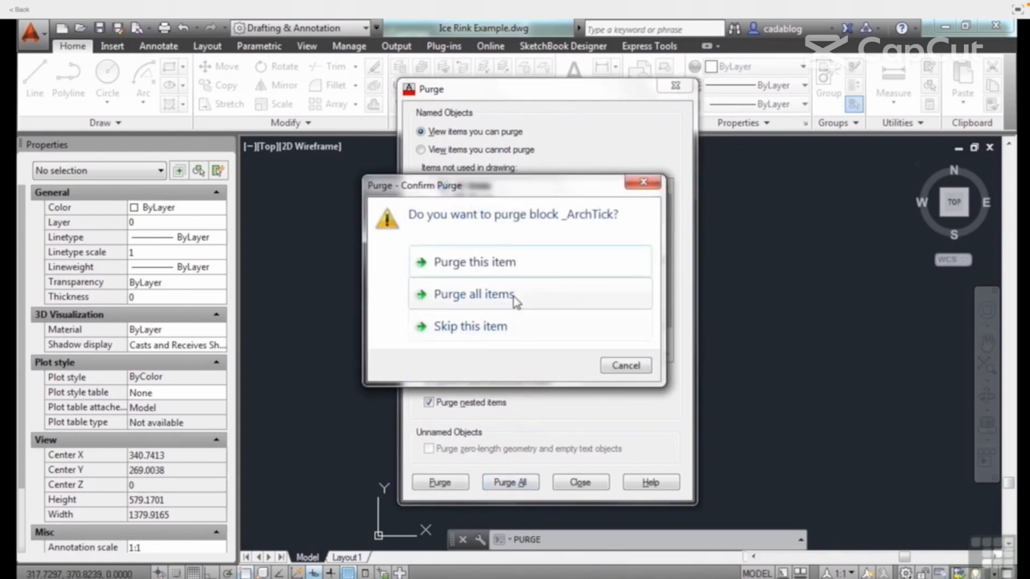
left_click(515, 302)
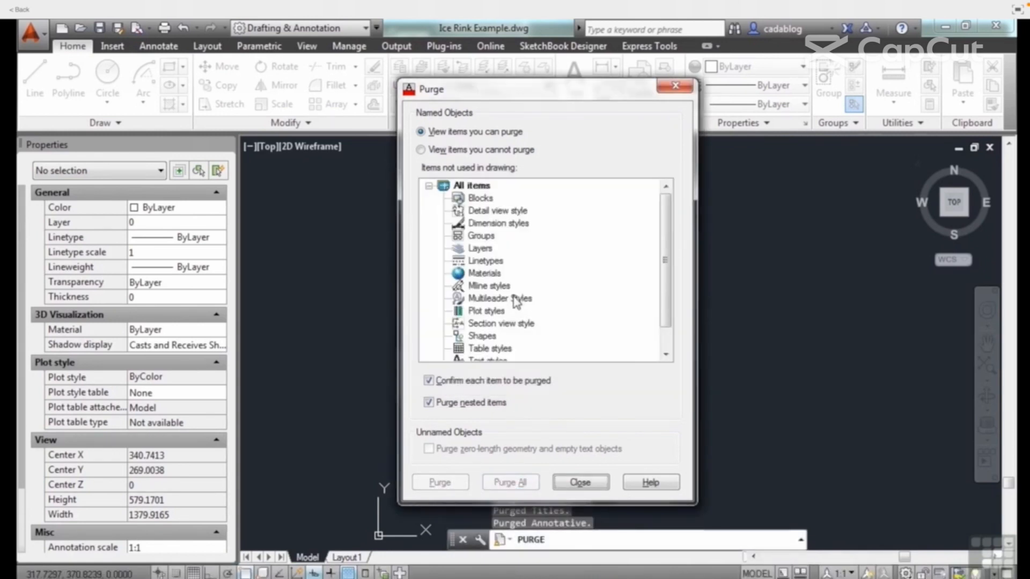
left_click(580, 482)
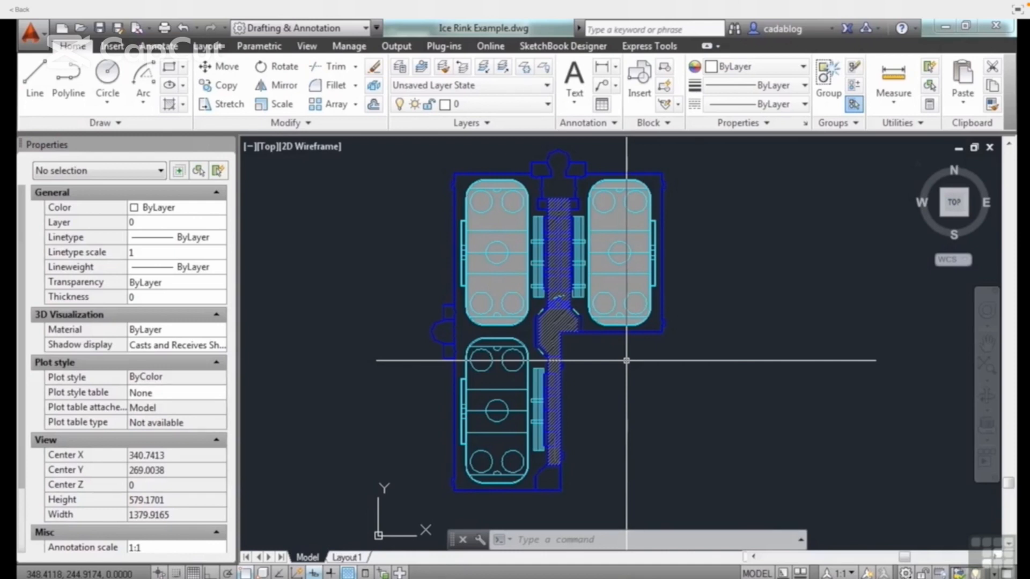
- Undo the purge of the drawing's unused items
mouse_move(466, 290)
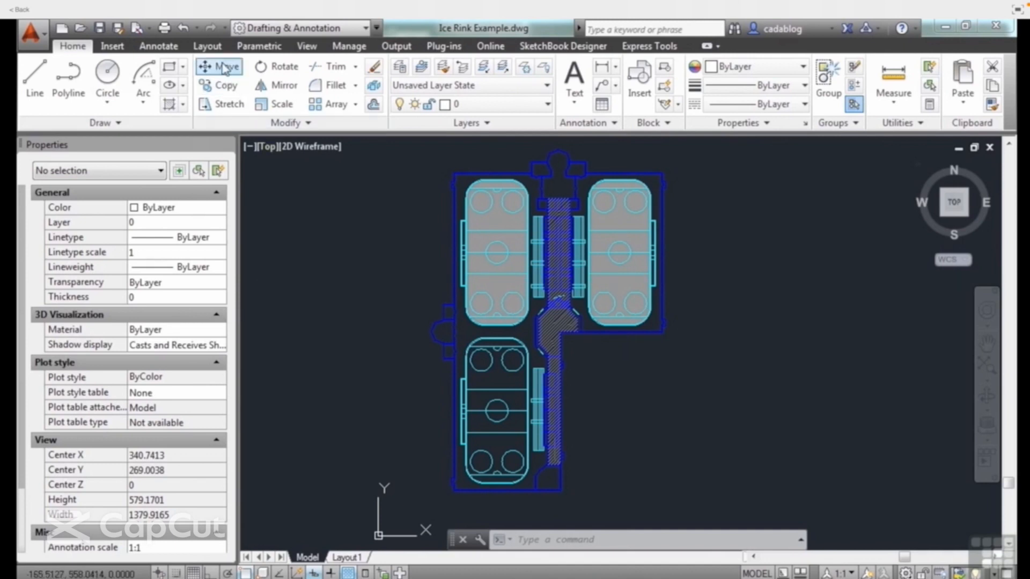
left_click(197, 28)
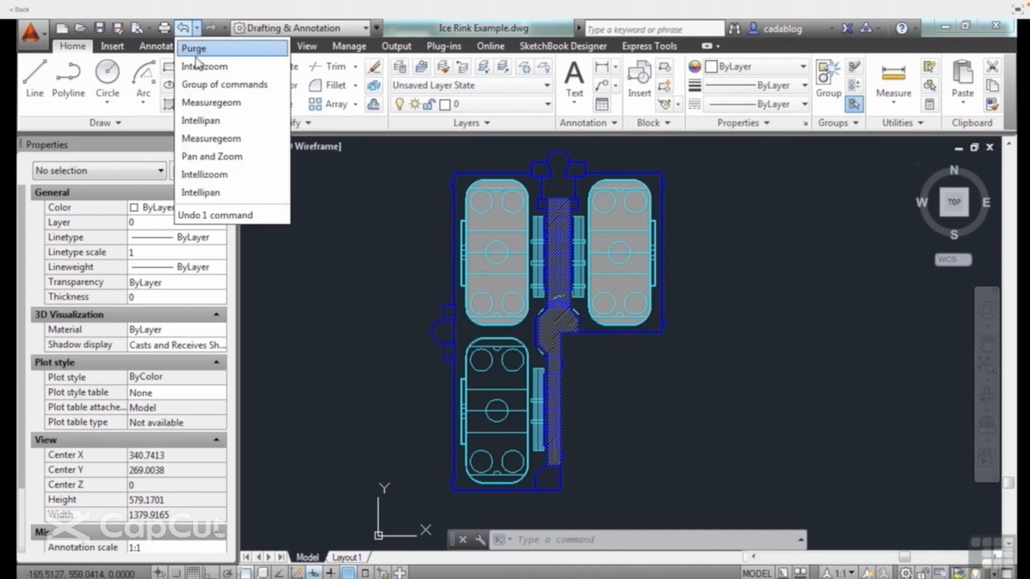
left_click(206, 50)
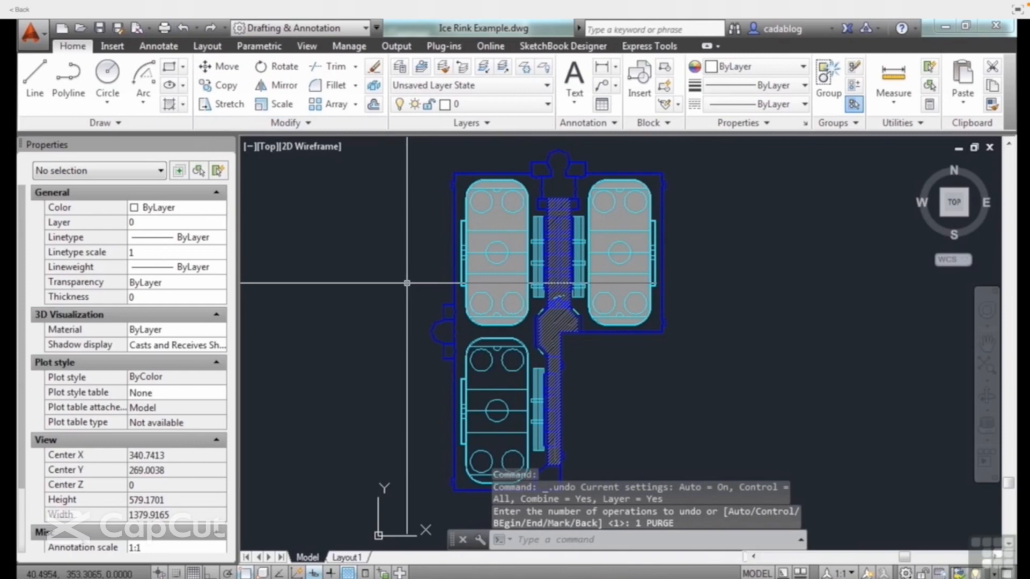
- Review the list of purgeable items again without purging and save the drawing
type("pu")
key("Return")
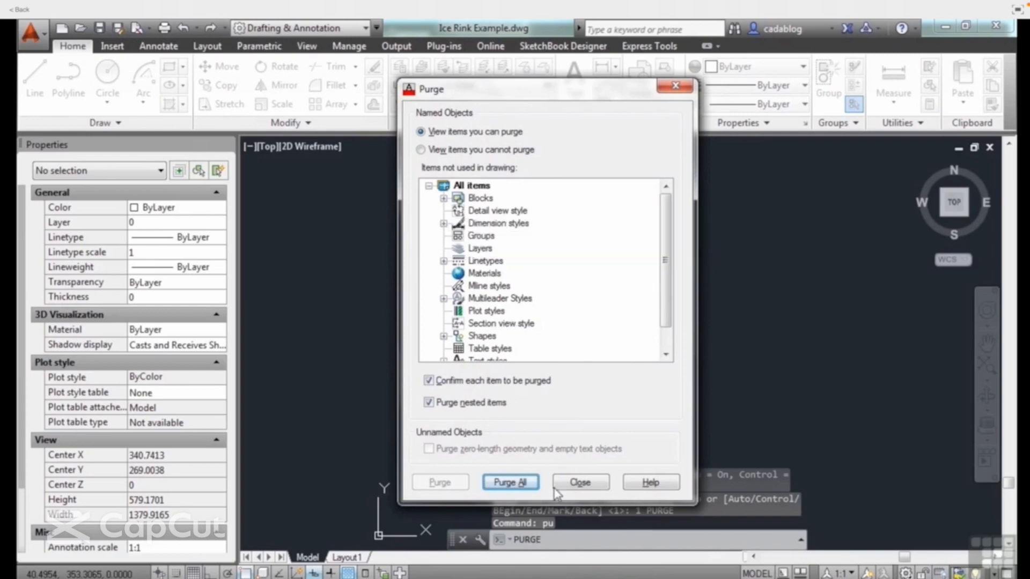
left_click(578, 482)
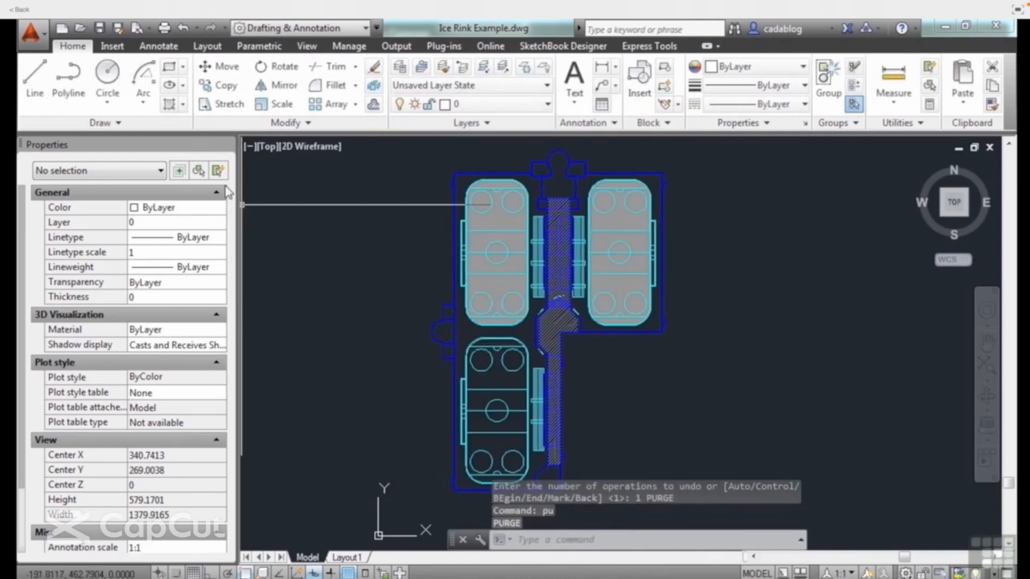
left_click(100, 28)
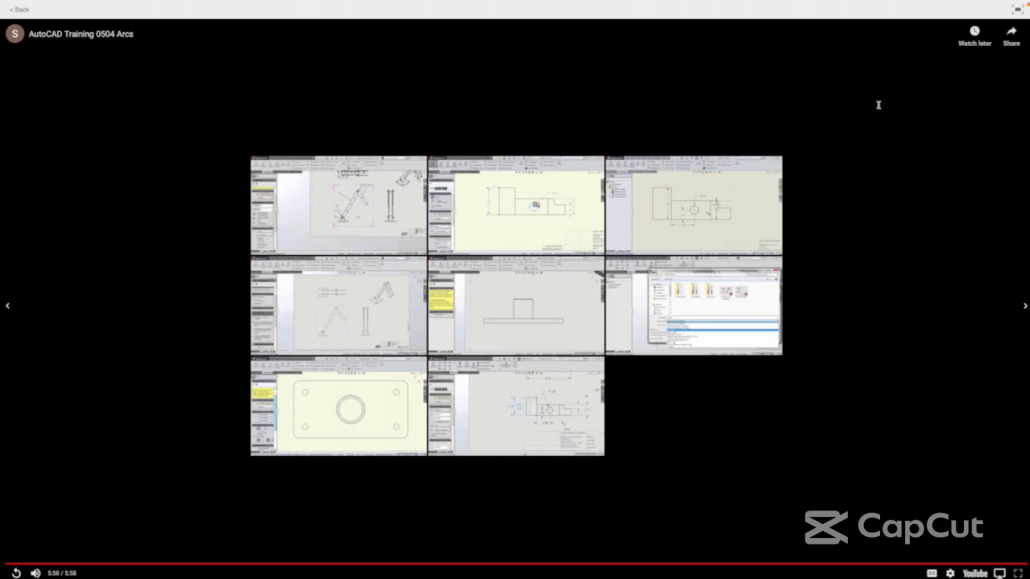
mouse_move(866, 4)
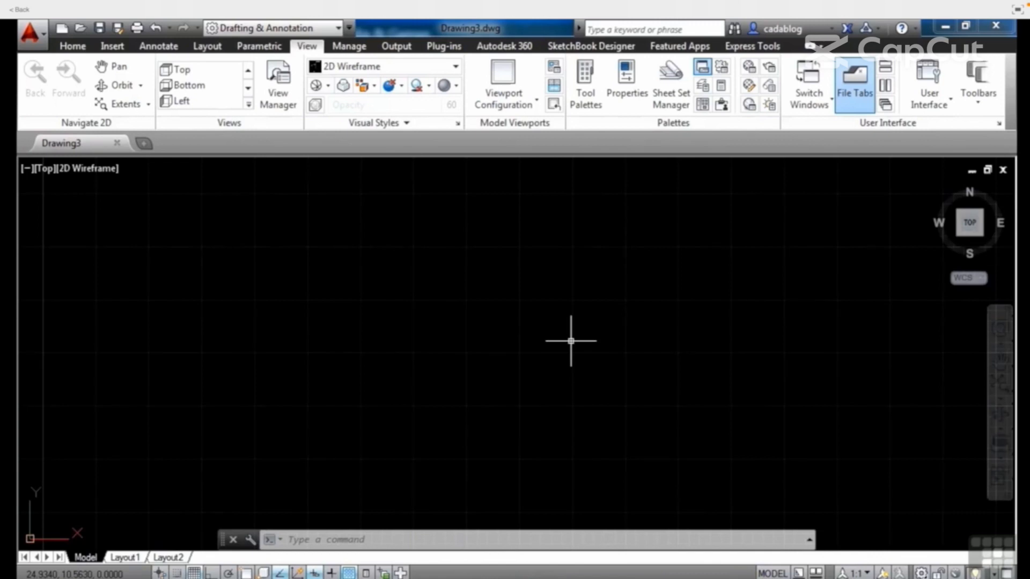
mouse_move(514, 309)
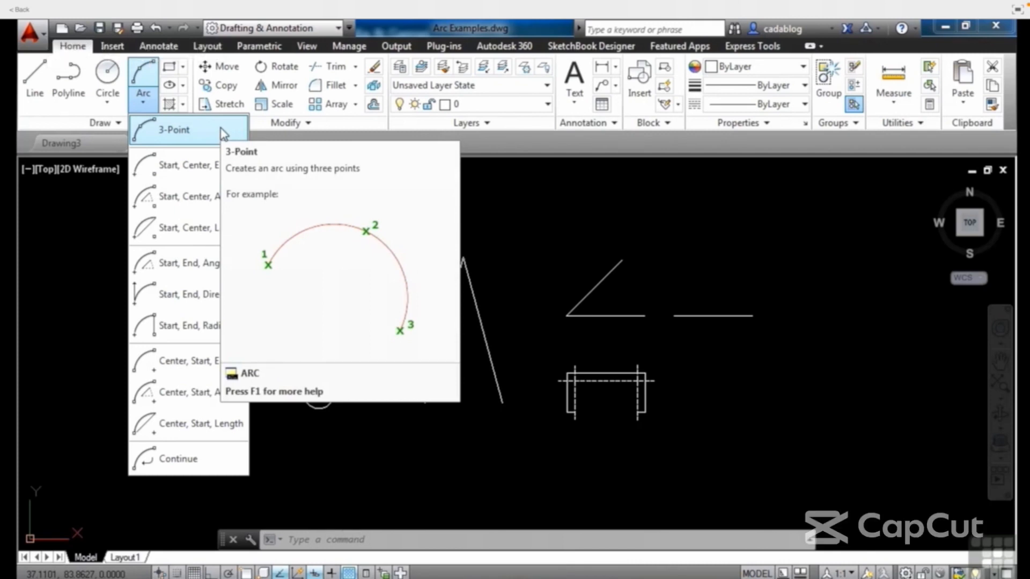
- Draw a three-point arc of about 6.25 radius bulging downward between the lower endpoints of the two lines meeting at an apex
left_click(222, 134)
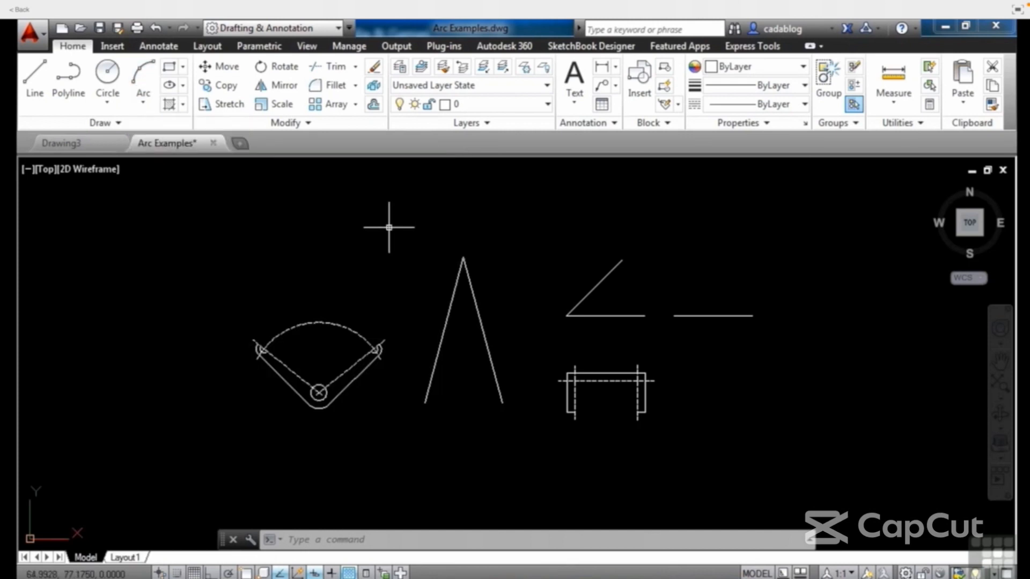
type("A")
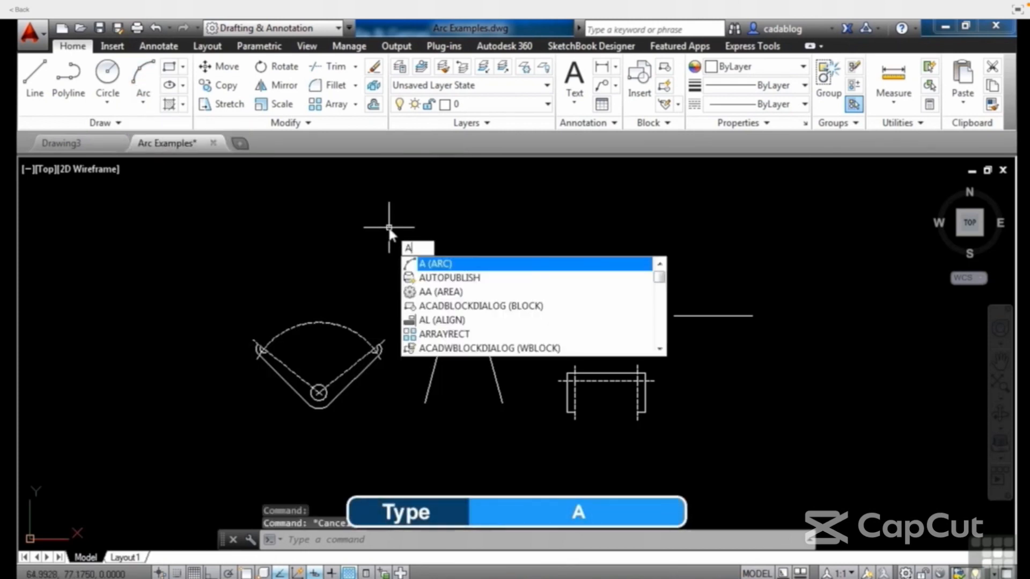
key("Return")
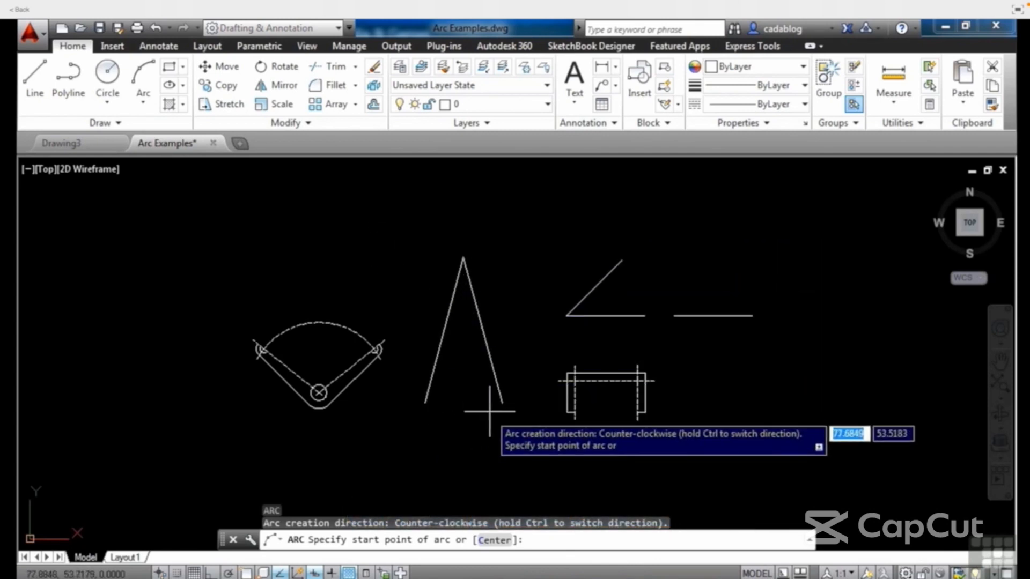
scroll(435, 413, "up", 4)
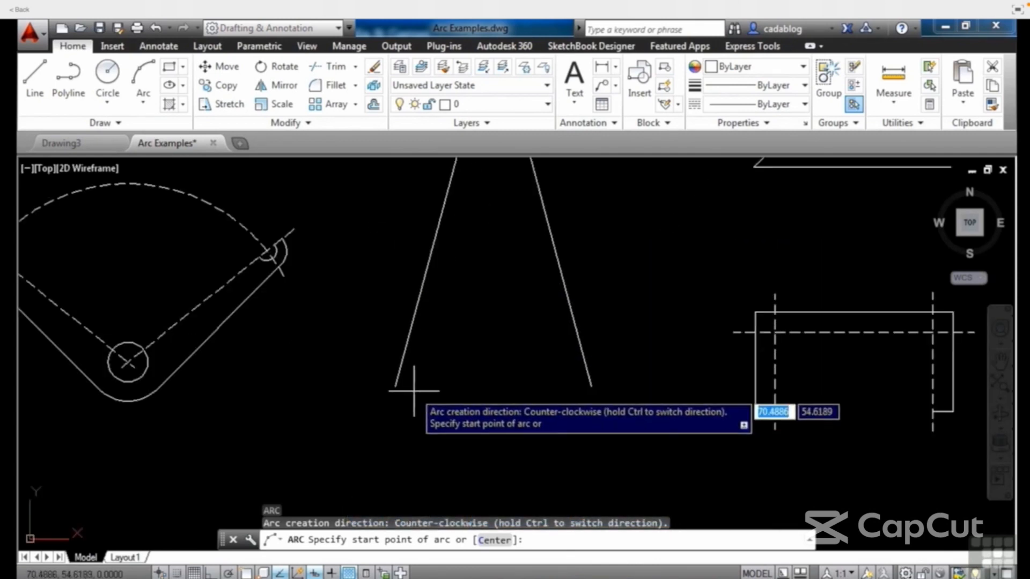
type("end")
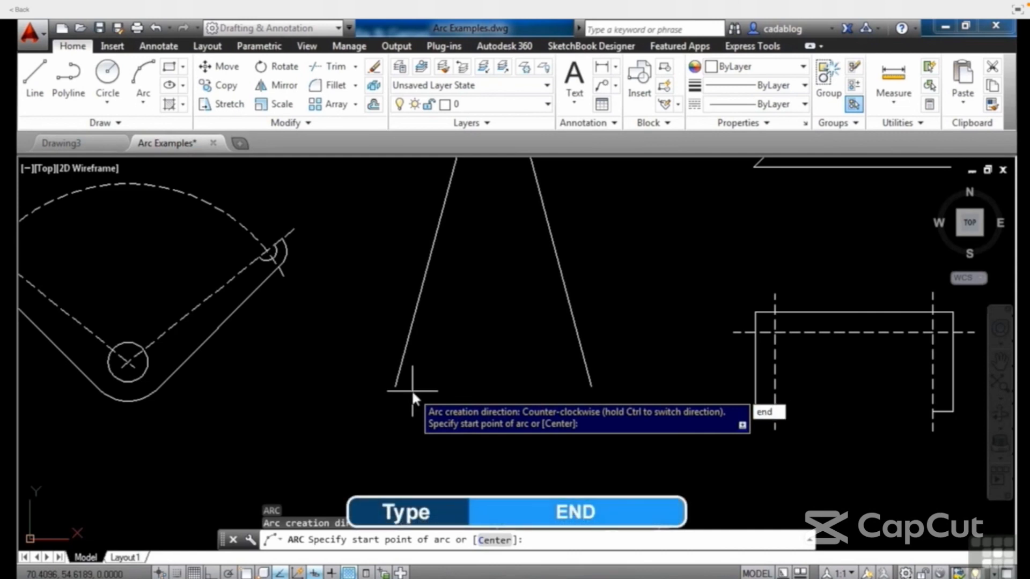
key("Return")
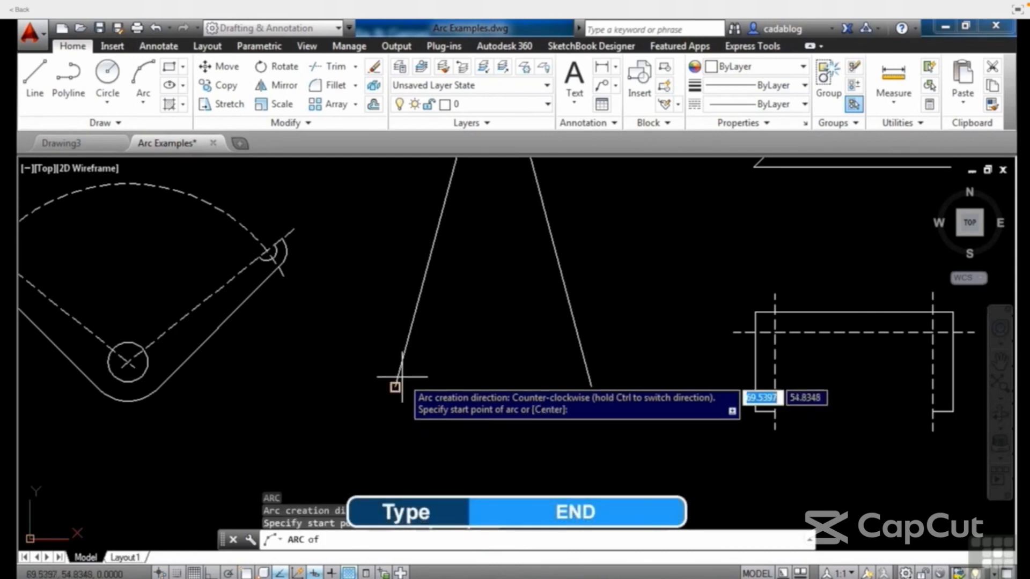
left_click(396, 387)
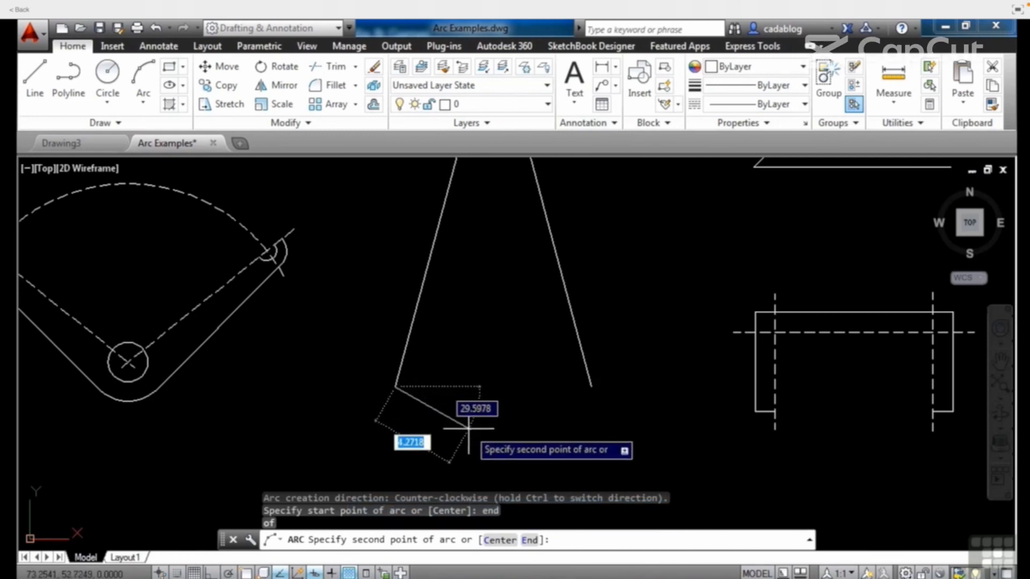
left_click(460, 431)
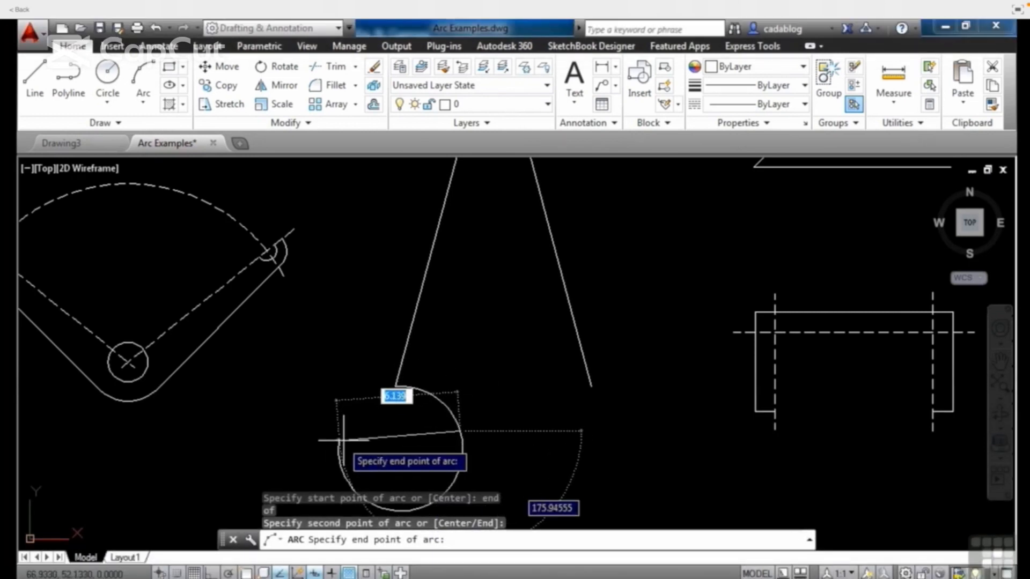
type("nd")
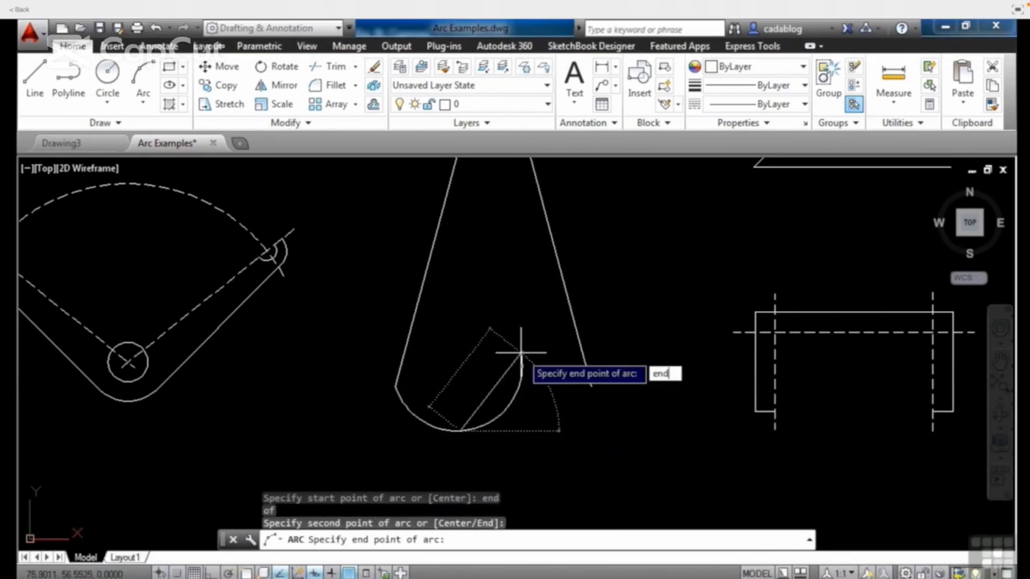
key("Return")
left_click(587, 378)
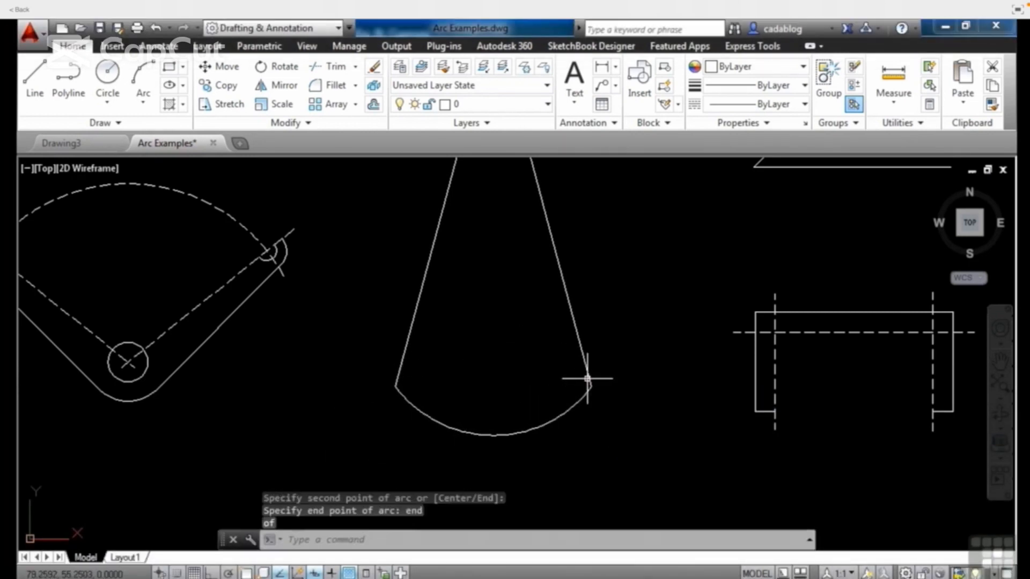
- Stretch the new arc's midpoint grip downward until its radius is about 4.97
left_click(556, 412)
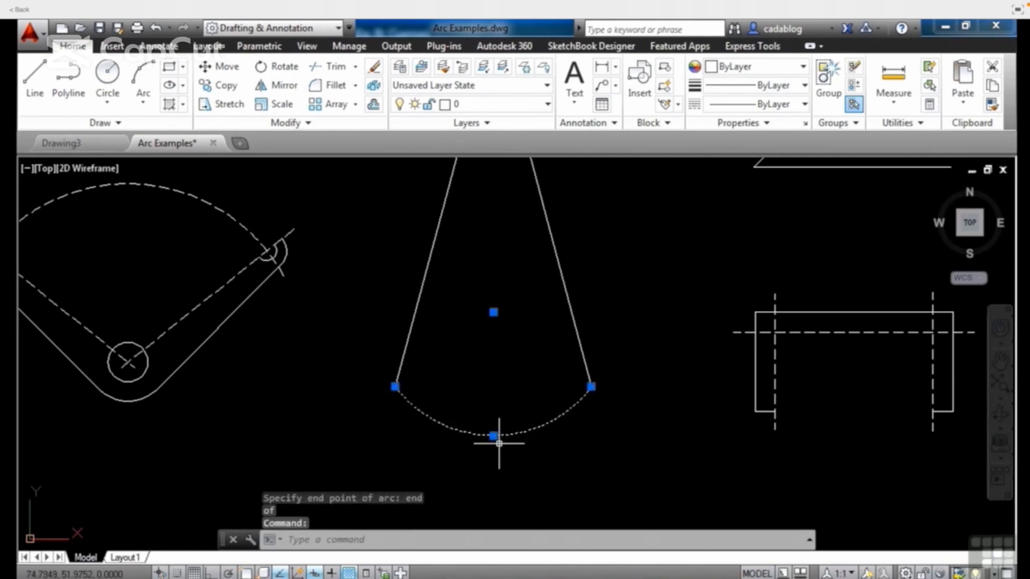
mouse_move(492, 436)
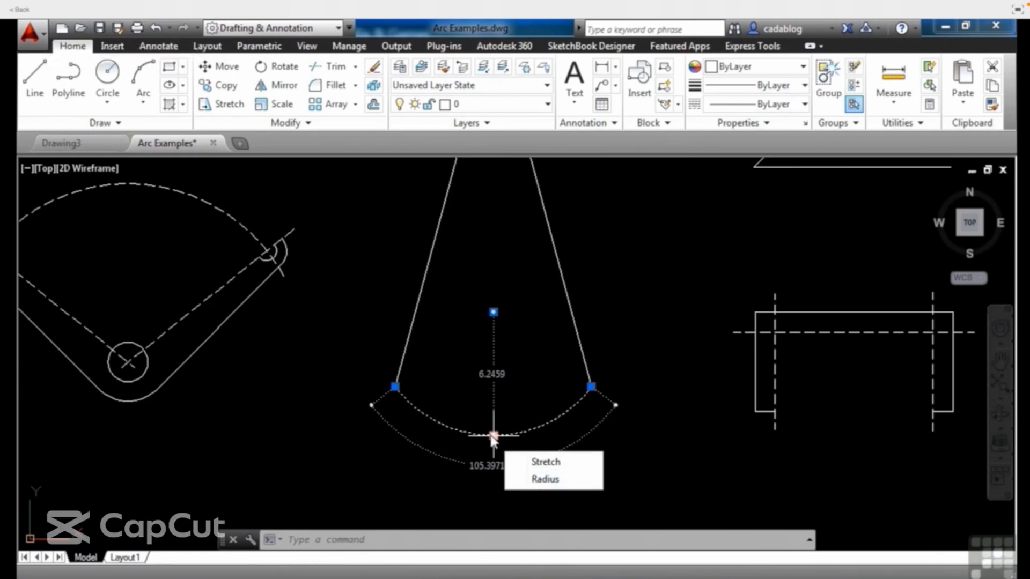
left_click(494, 439)
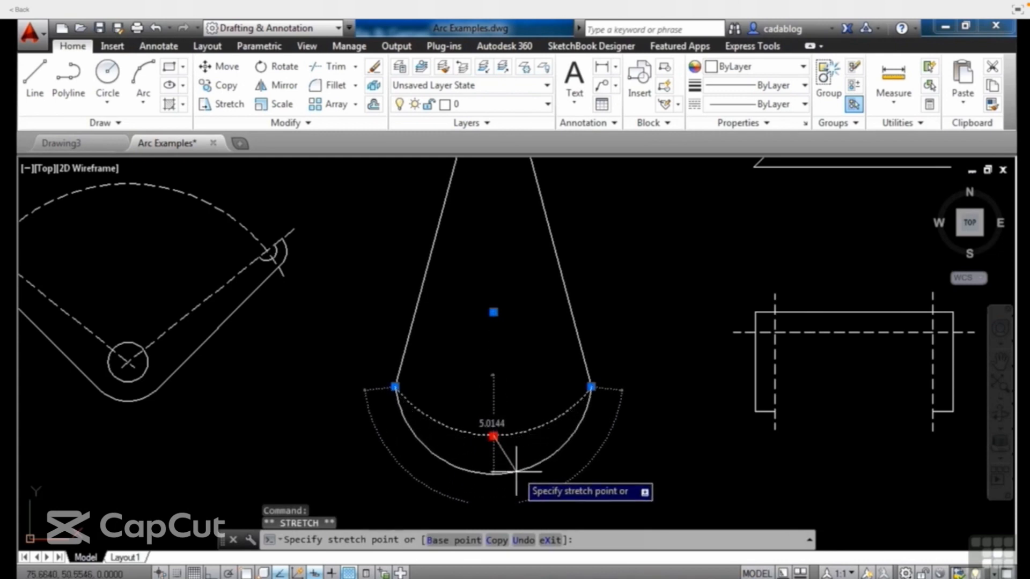
left_click(520, 476)
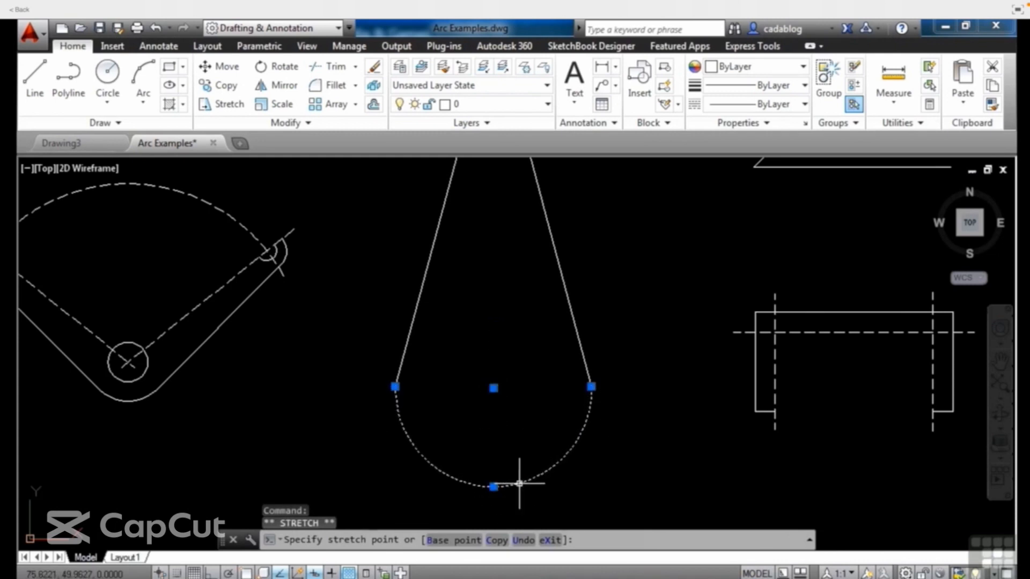
- Stretch the arc's right end slightly outward past the lower end of the right line
left_click(591, 387)
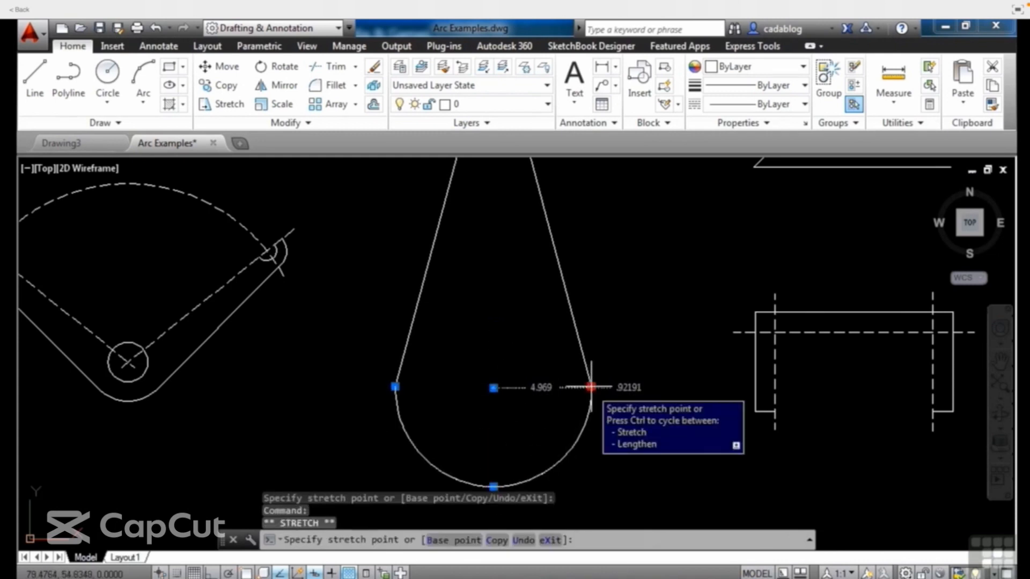
left_click(537, 371)
left_click(539, 371)
left_click(604, 388)
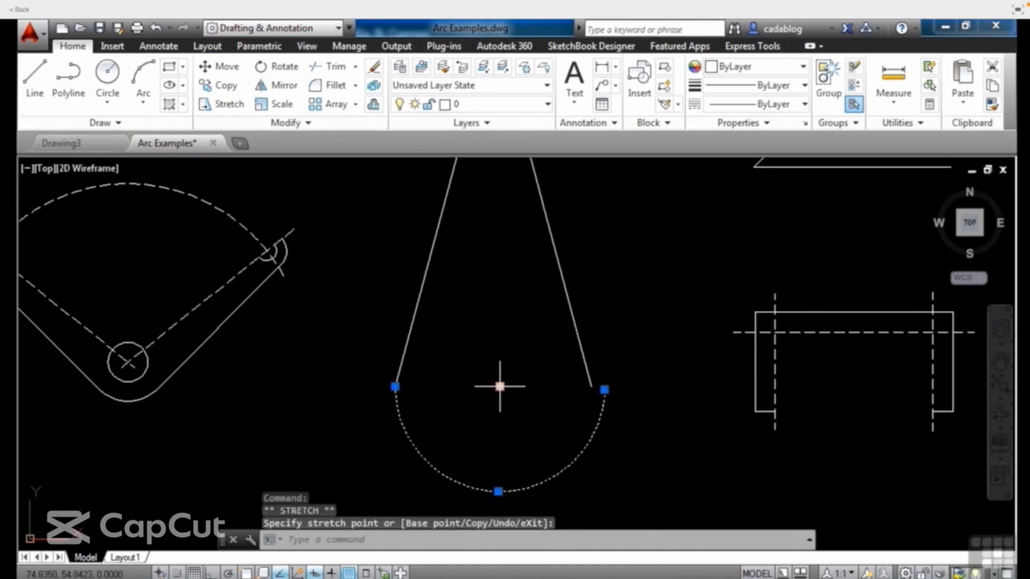
- Move the whole arc up and to the left by its center grip and deselect it
left_click(499, 387)
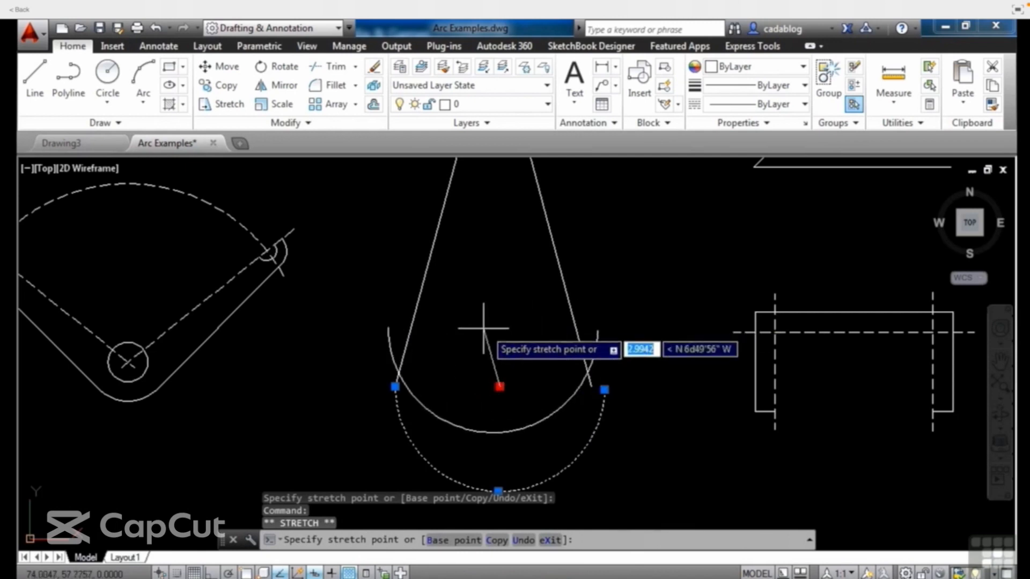
key("Escape")
key("Escape")
scroll(491, 383, "down", 2)
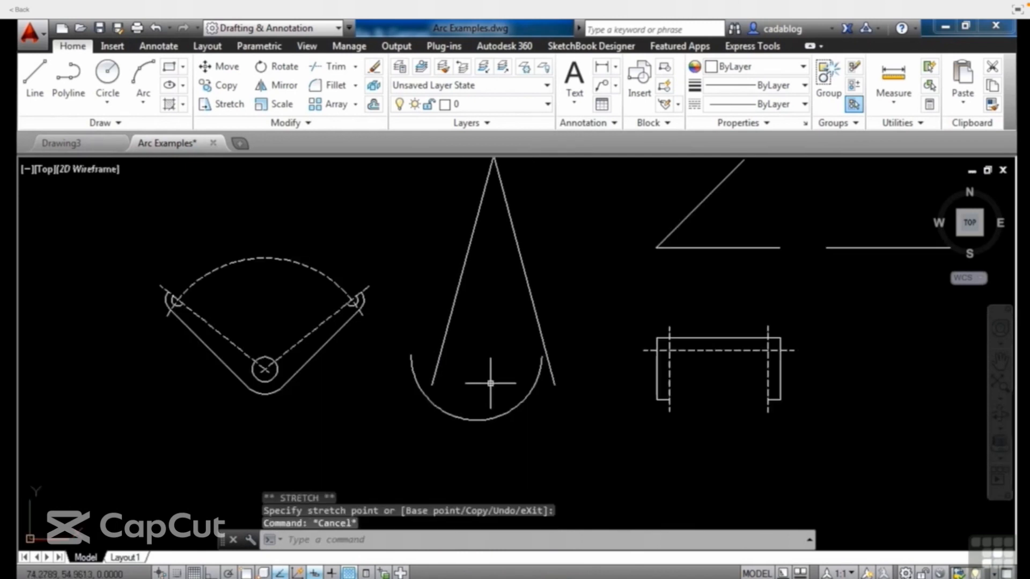
scroll(491, 383, "down", 3)
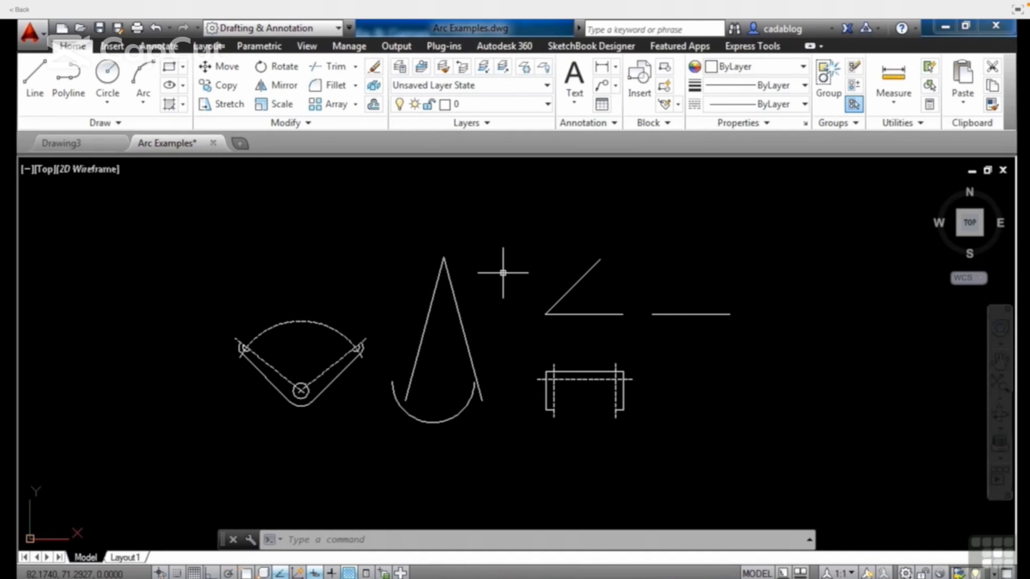
- Start an arc using the Center option, with its center snapped to the apex and its start to the left line's lower endpoint
type("arc")
key("Return")
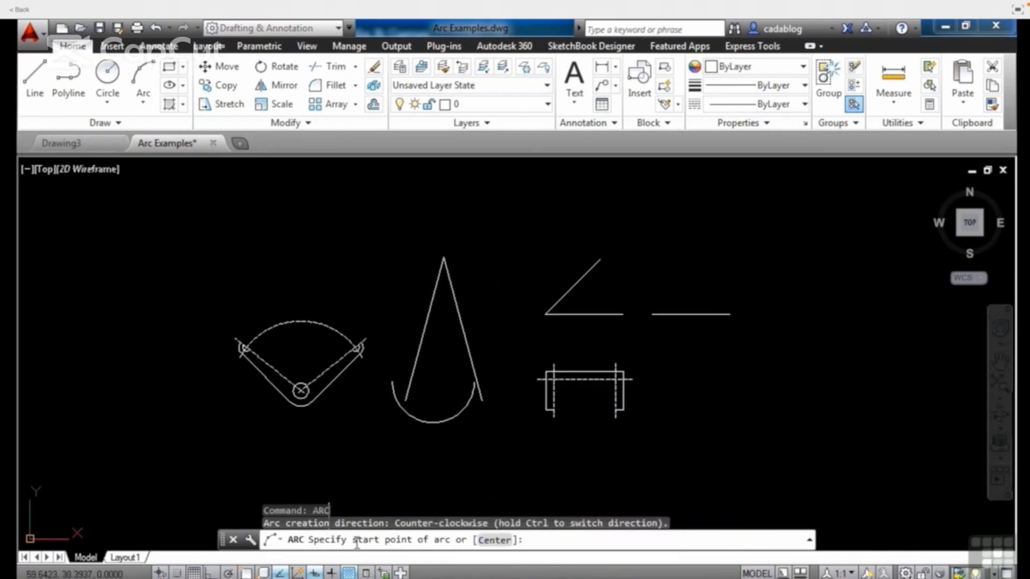
left_click(493, 542)
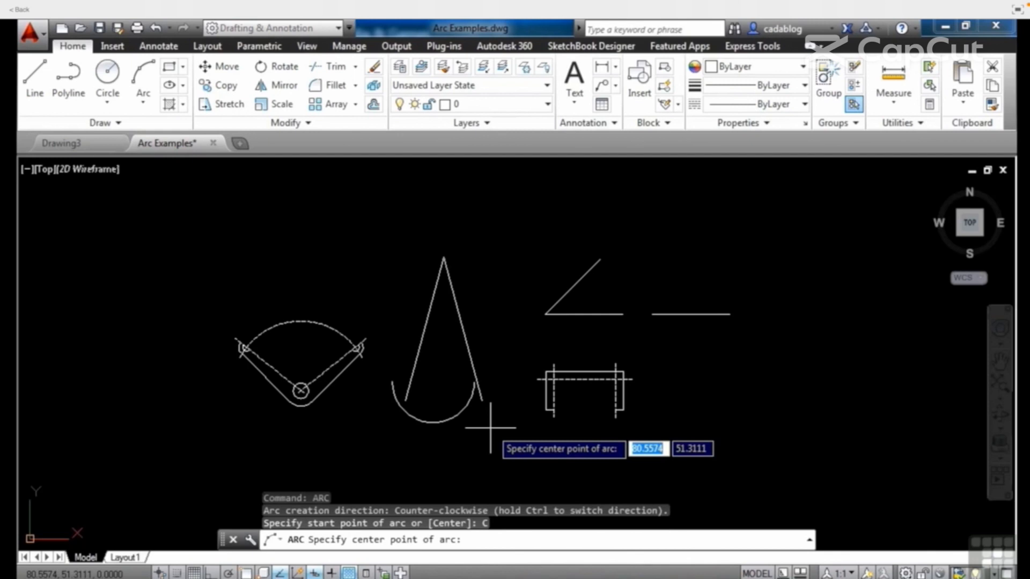
type("end")
key("Return")
left_click(444, 259)
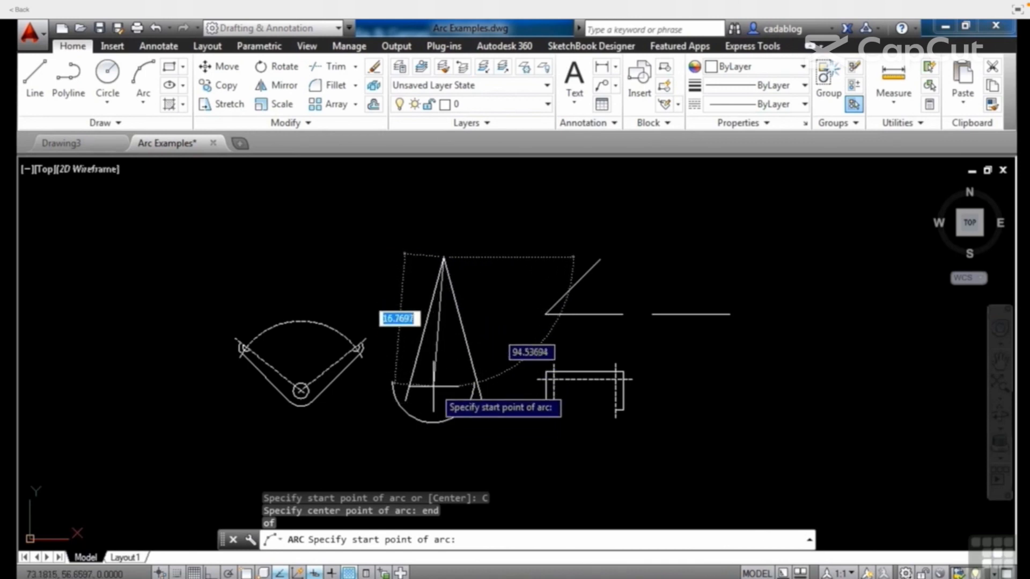
scroll(434, 386, "up", 3)
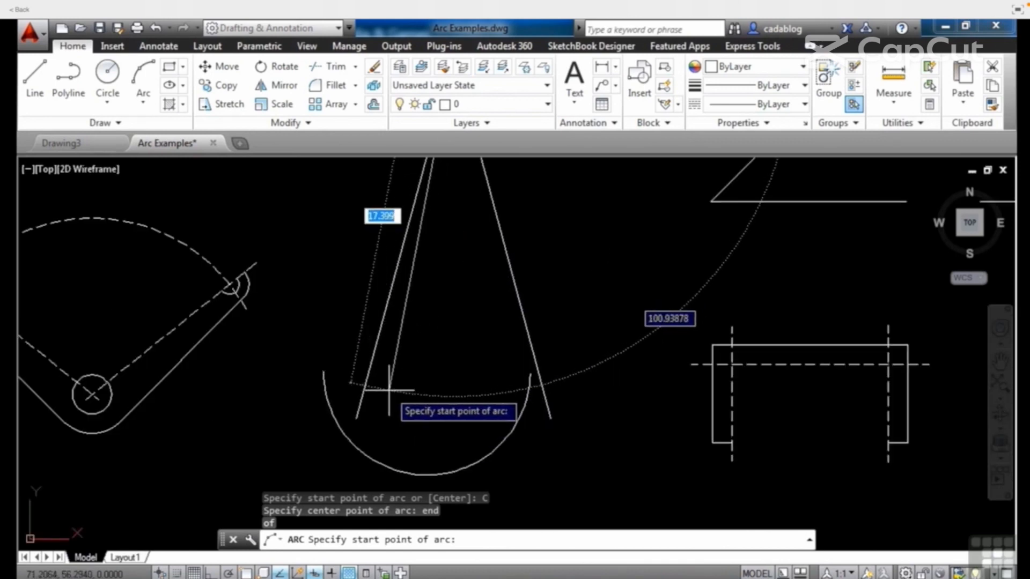
type("end")
key("Return")
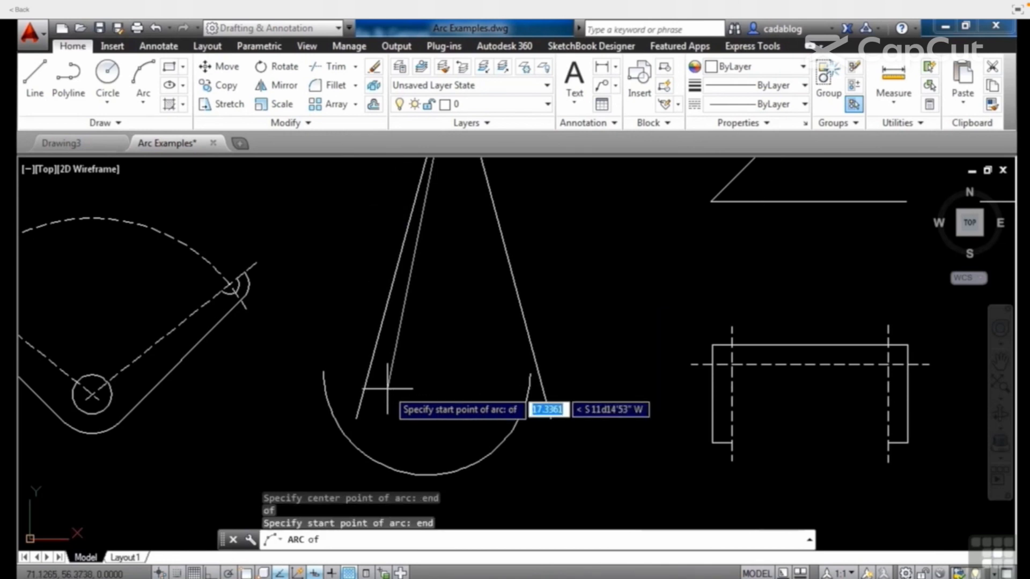
left_click(367, 408)
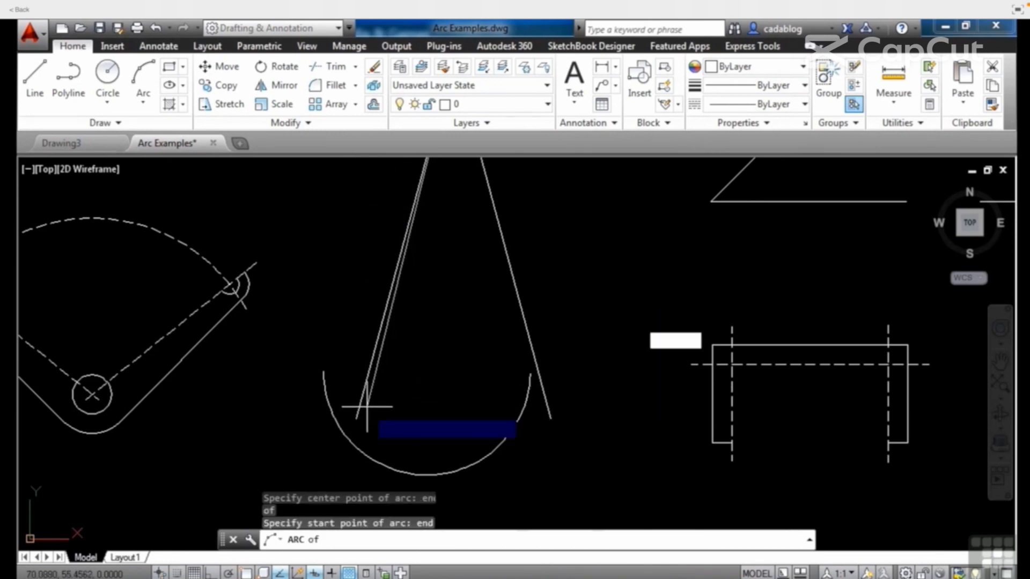
- Finish the arc clockwise the long way around the apex, ending it at the lower endpoint of the right line
scroll(369, 425, "down", 2)
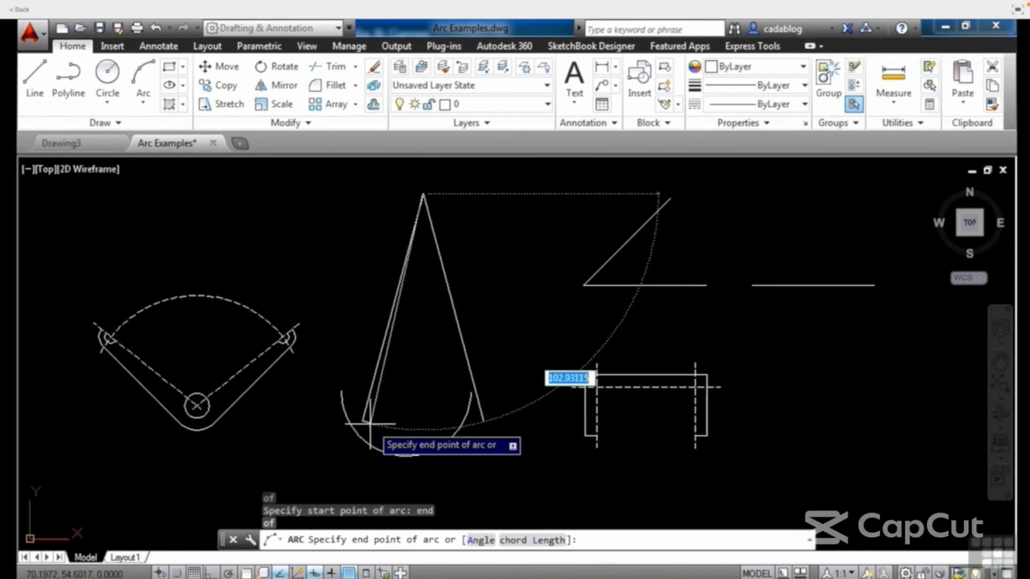
scroll(354, 421, "up", 4)
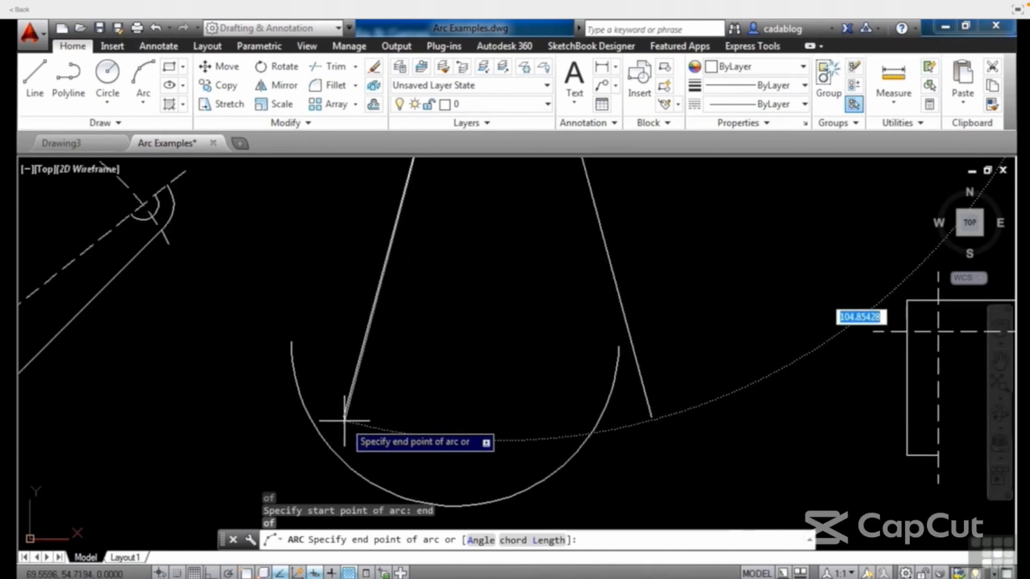
scroll(345, 421, "down", 2)
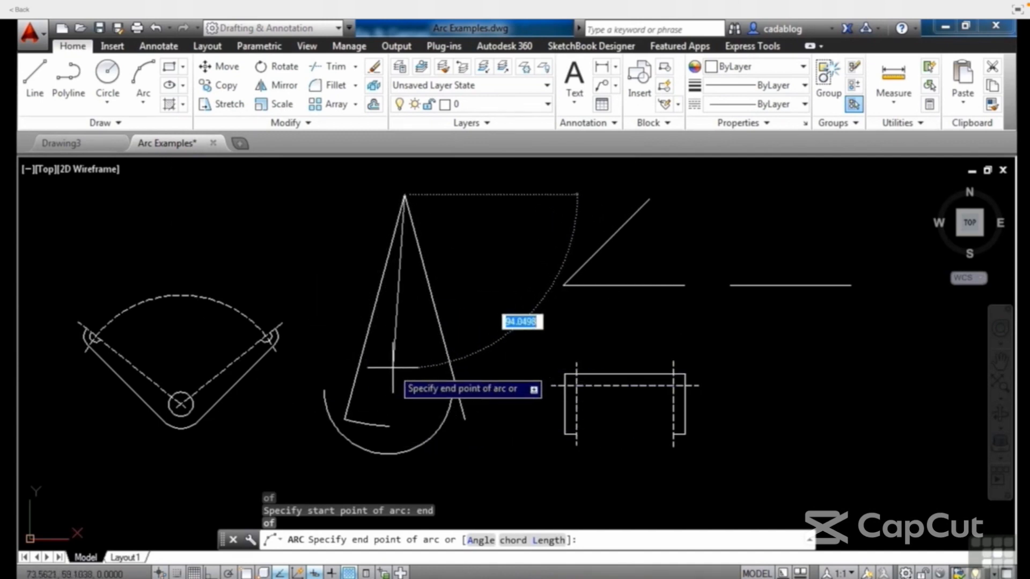
middle_click_drag(393, 368, 437, 407)
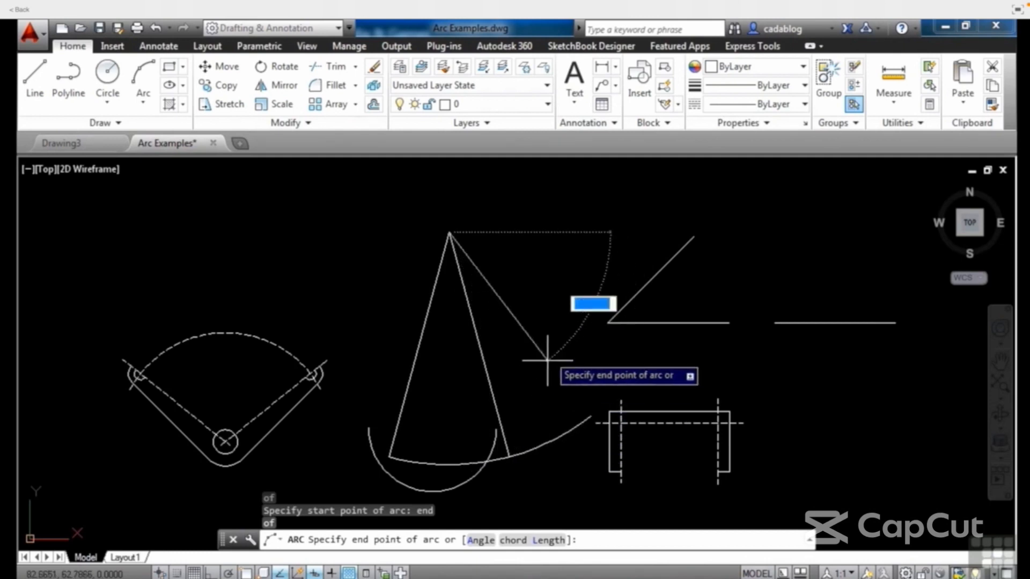
scroll(539, 379, "down", 4)
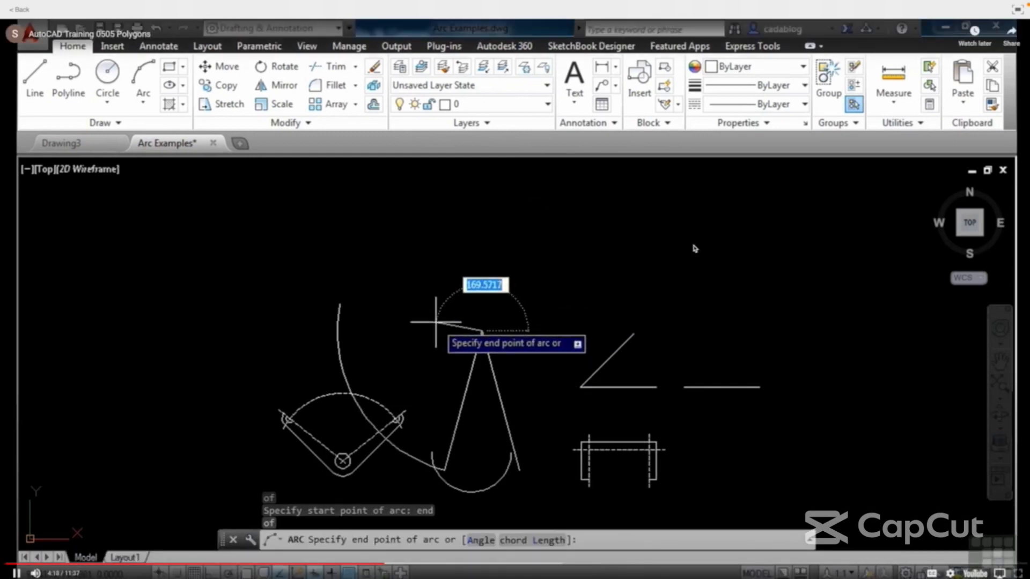
left_click(694, 248)
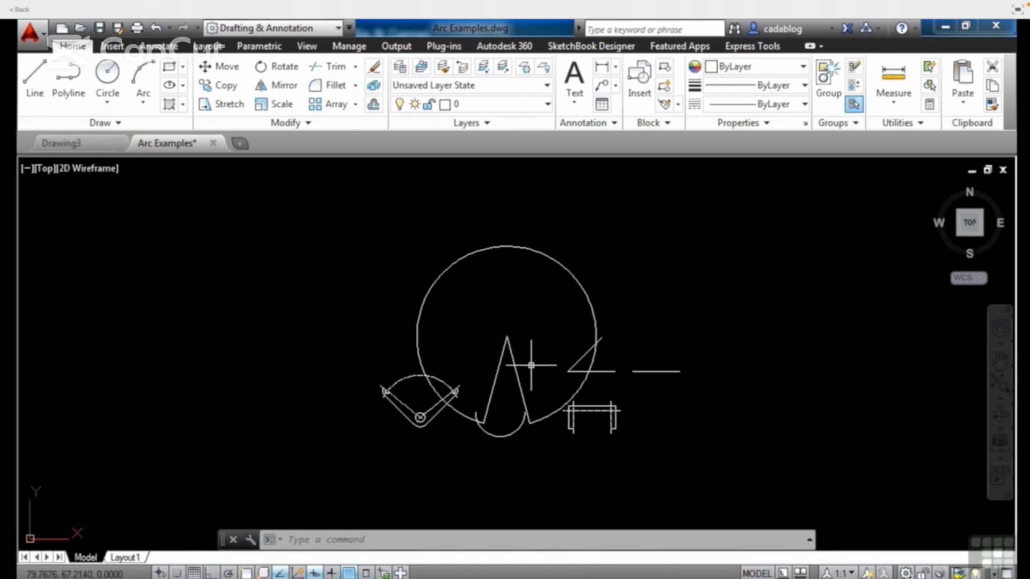
- Draw the outer arc above the dashed arc with Start, Center, End, starting at the left corner arc's upper endpoint and centered on the lower circle
middle_click_drag(529, 356, 540, 337)
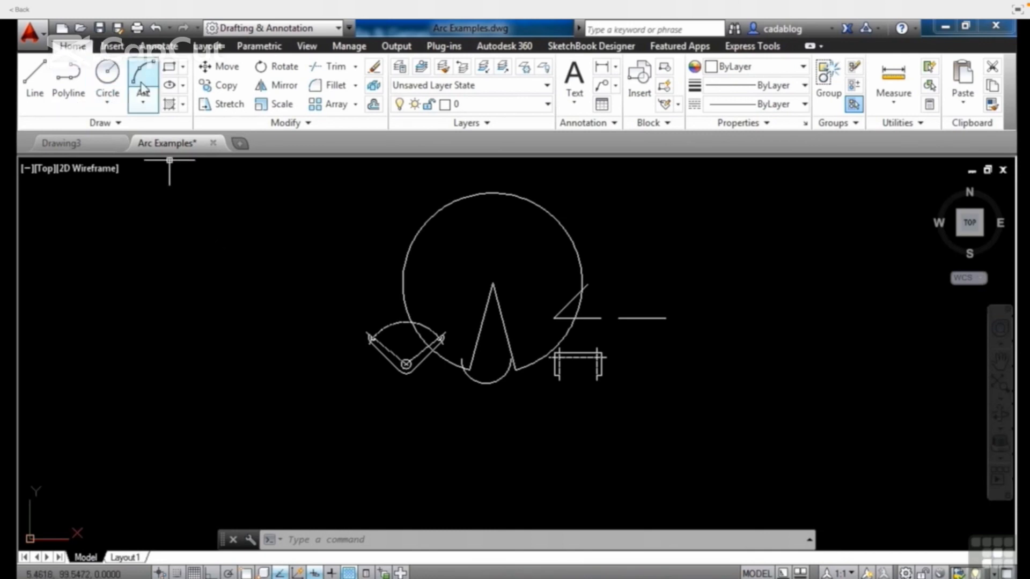
left_click(145, 101)
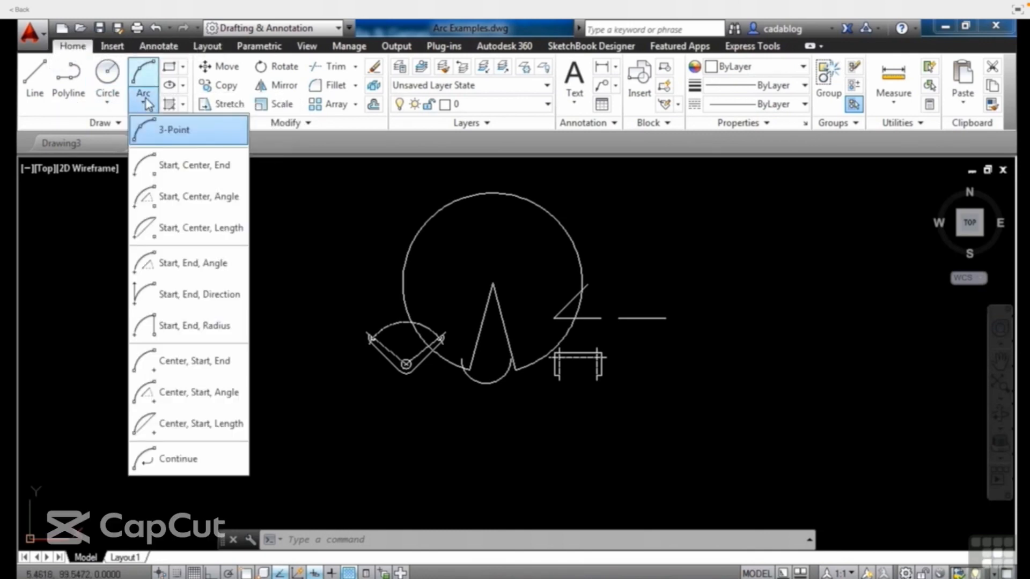
left_click(230, 169)
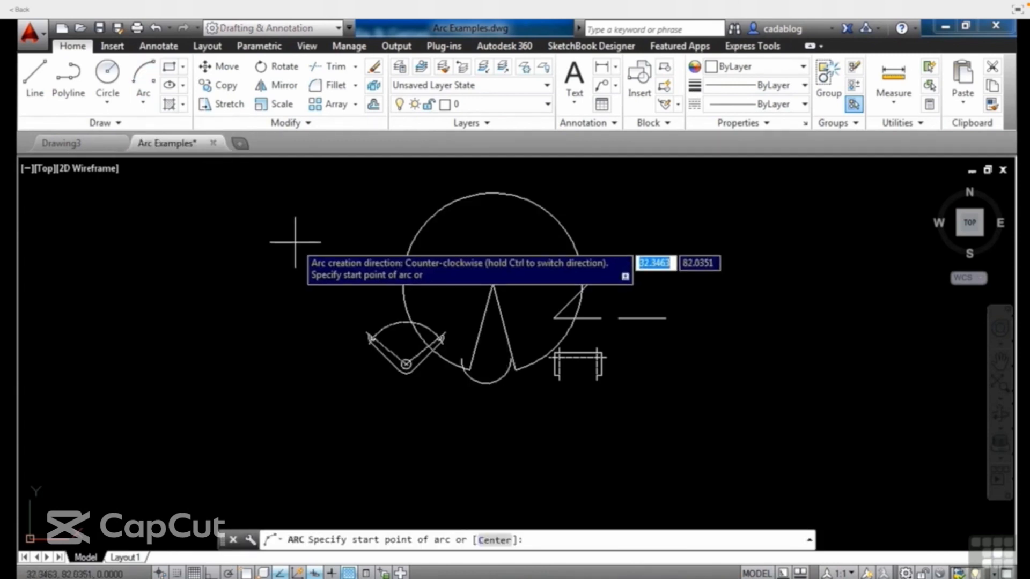
scroll(327, 304, "up", 4)
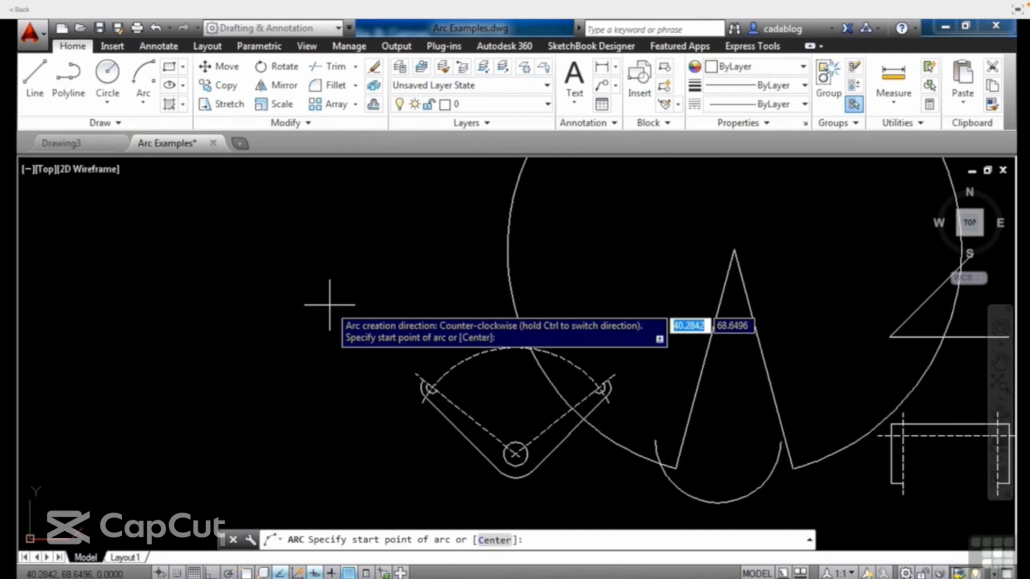
scroll(430, 381, "up", 5)
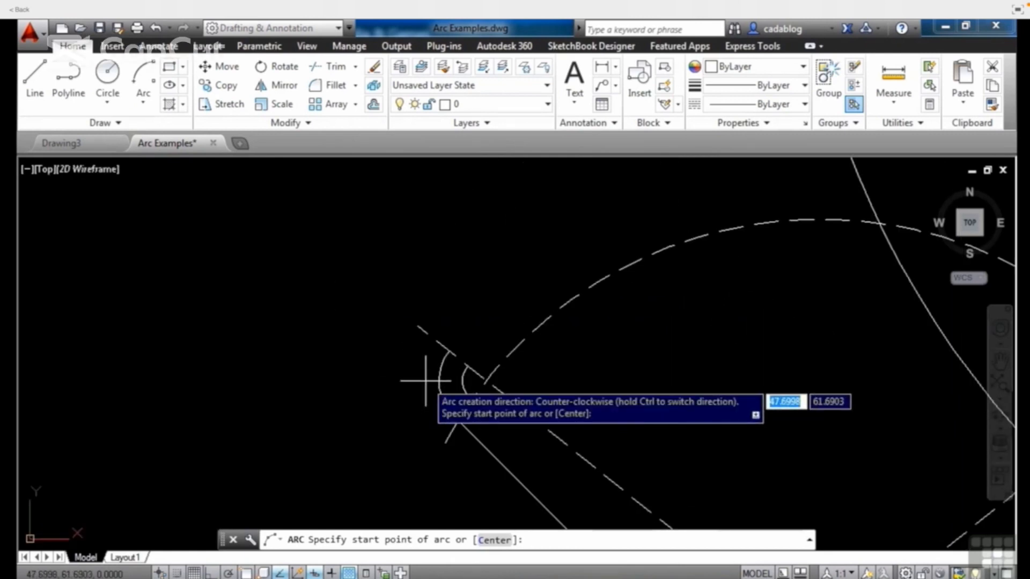
type("end")
key("Return")
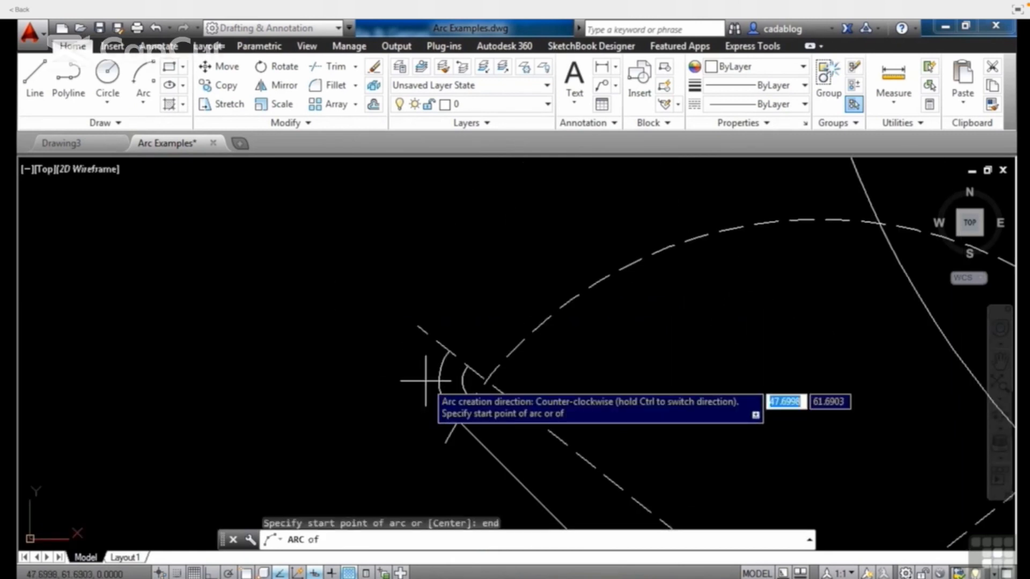
left_click(444, 355)
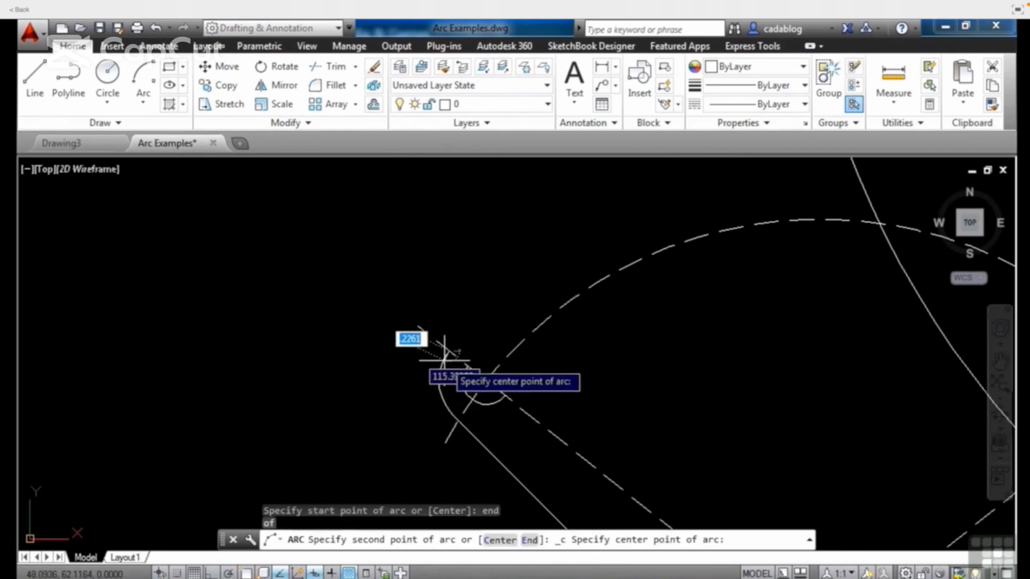
scroll(445, 355, "down", 5)
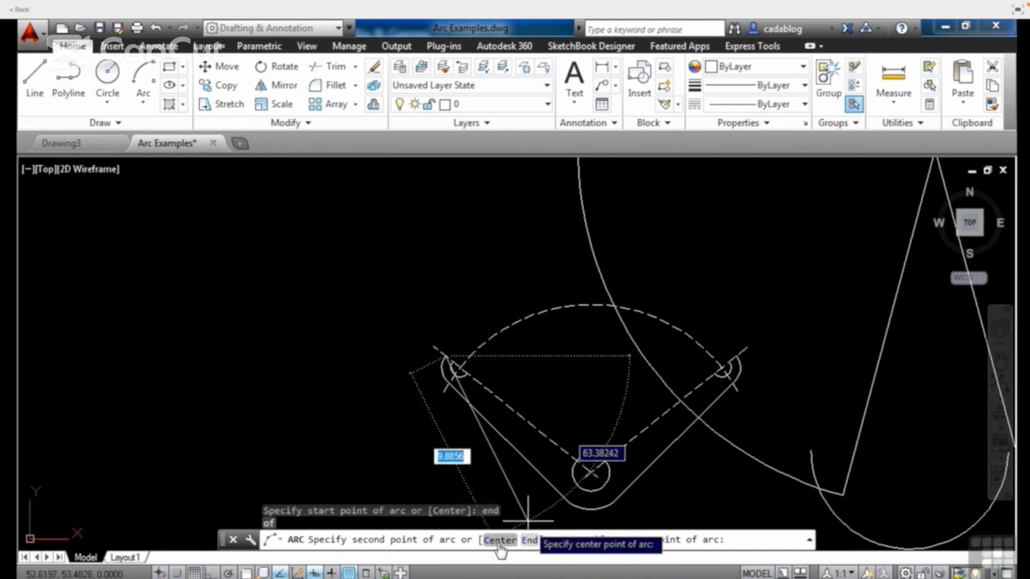
middle_click_drag(593, 408, 513, 349)
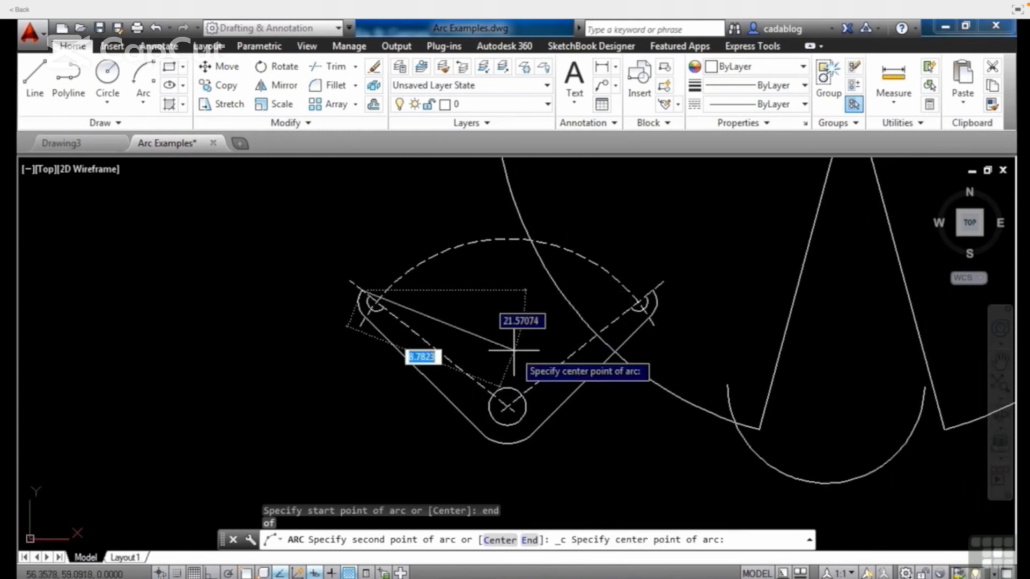
type("cen")
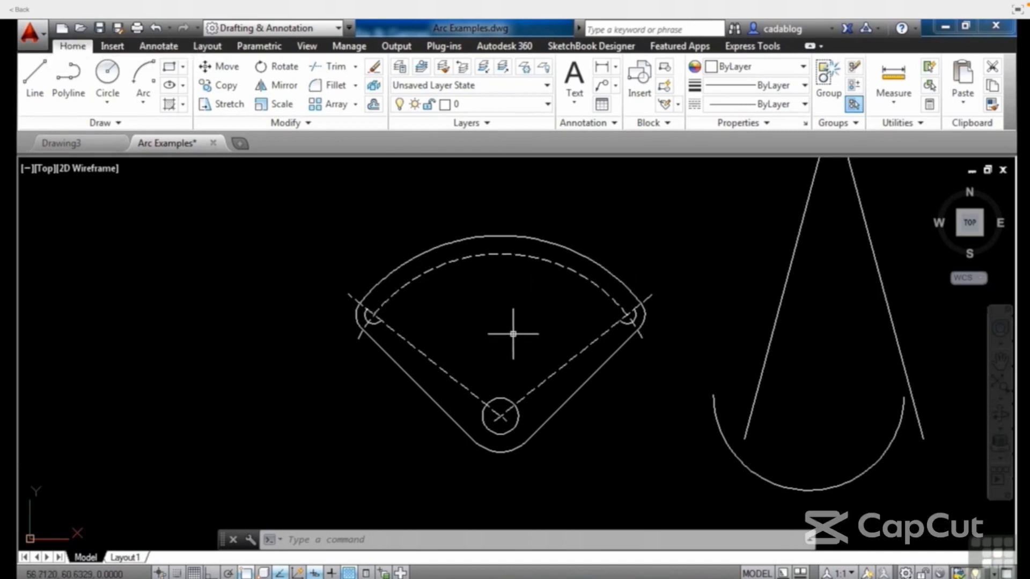
- Complete the left small hole with a Start, Center, End arc over its open upper side, from the existing arc's upper-left endpoint to its lower-right one
scroll(419, 311, "up", 8)
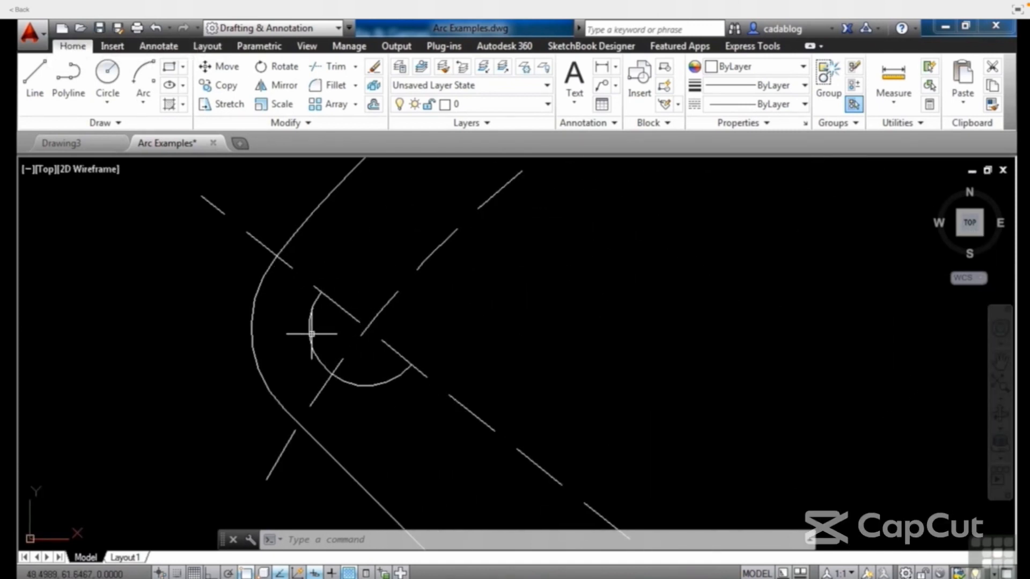
left_click(143, 80)
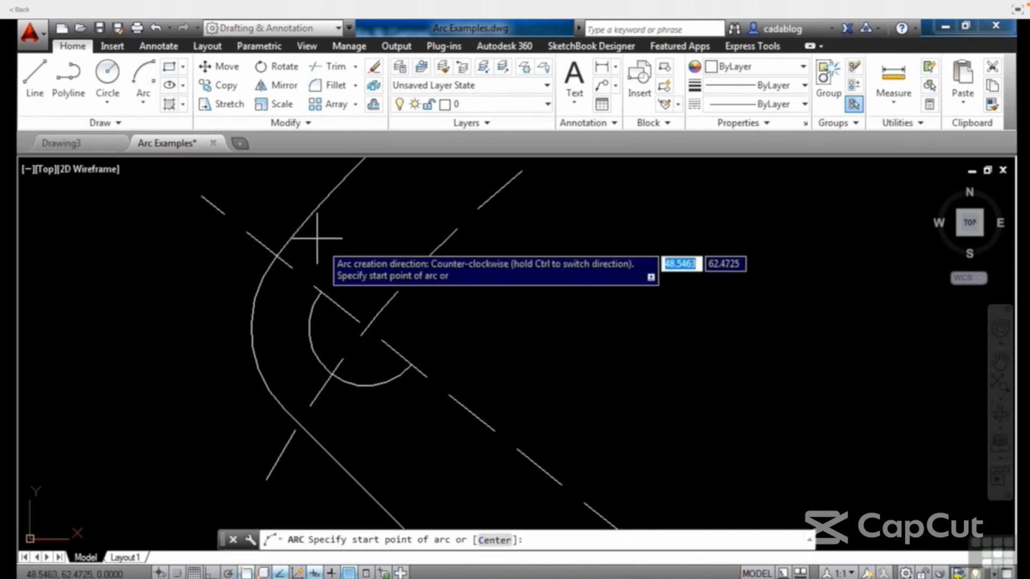
left_click(317, 293)
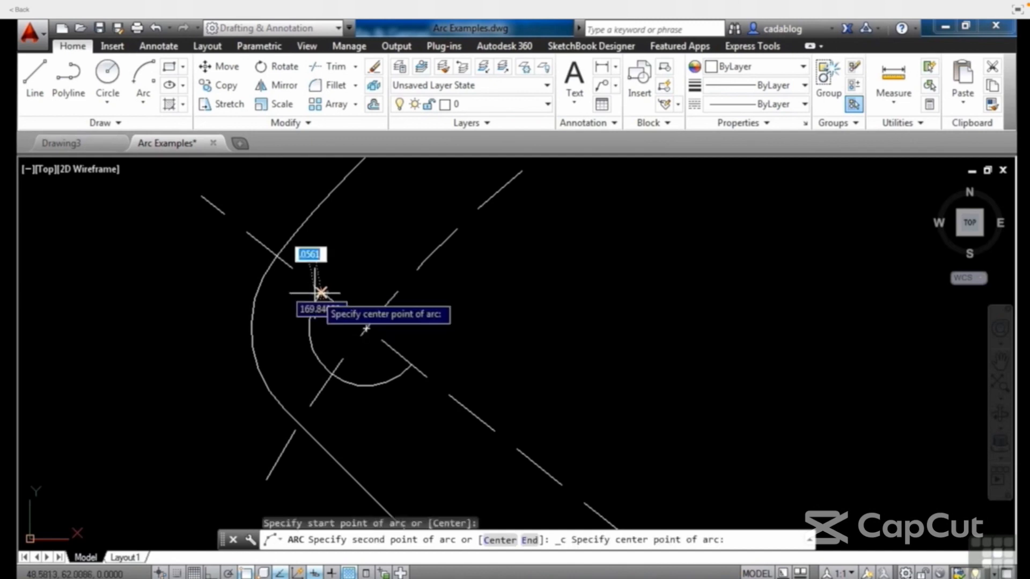
left_click(368, 327)
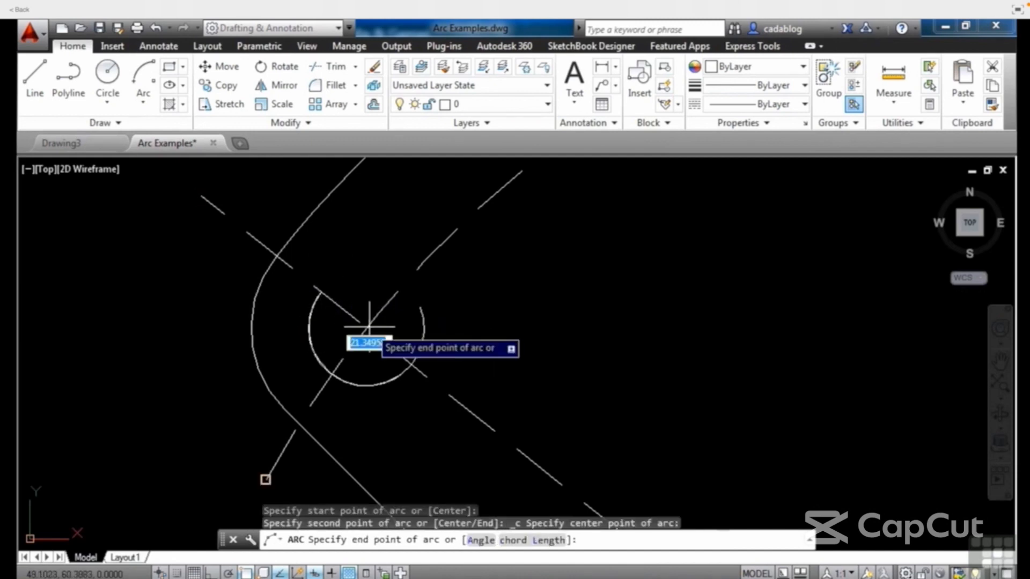
left_click(417, 367)
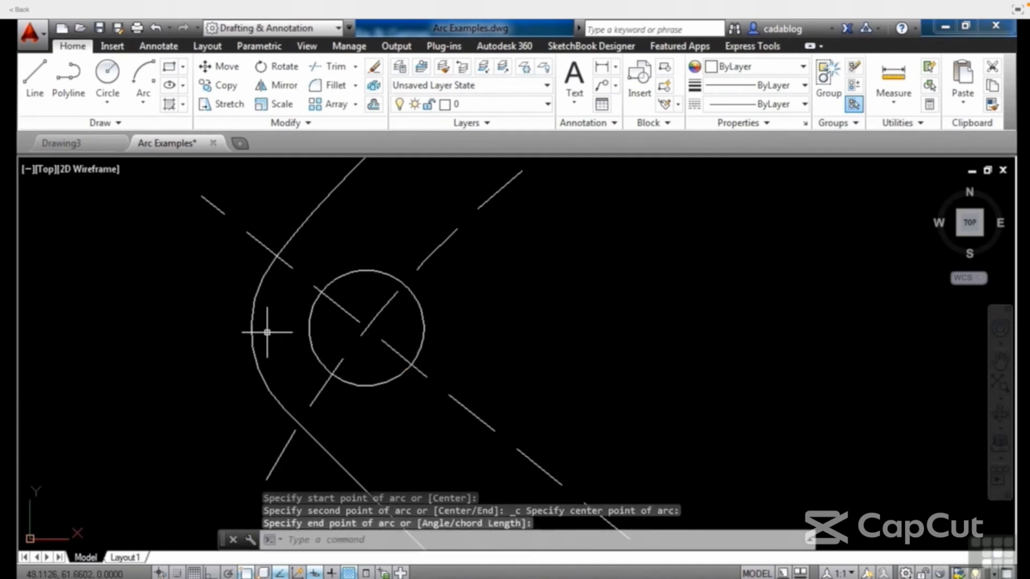
- Complete the right small hole with an arc using the Center option, running counter-clockwise from the existing arc's upper endpoint to its lower-left endpoint
scroll(284, 331, "down", 4)
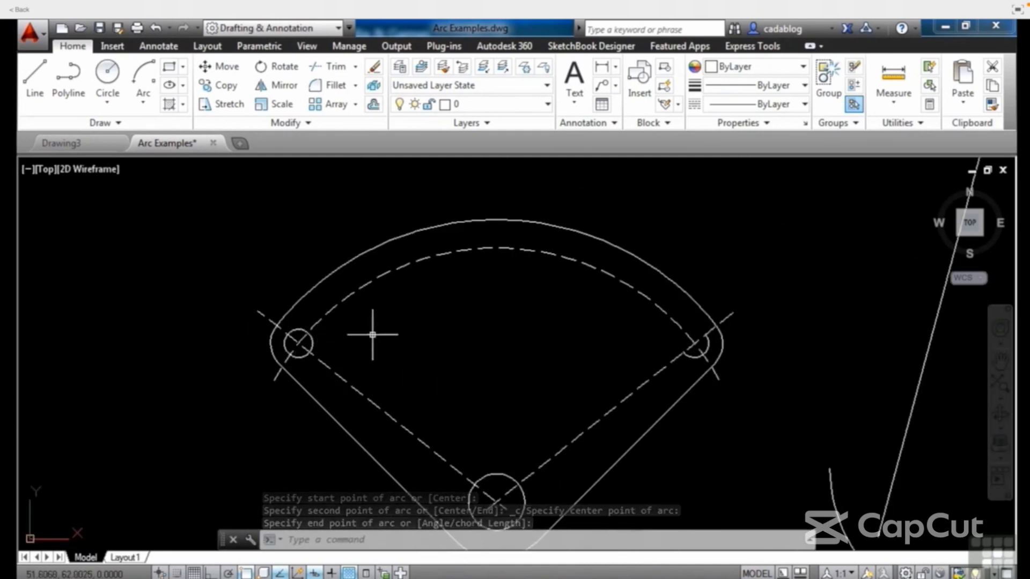
middle_click_drag(480, 344, 403, 326)
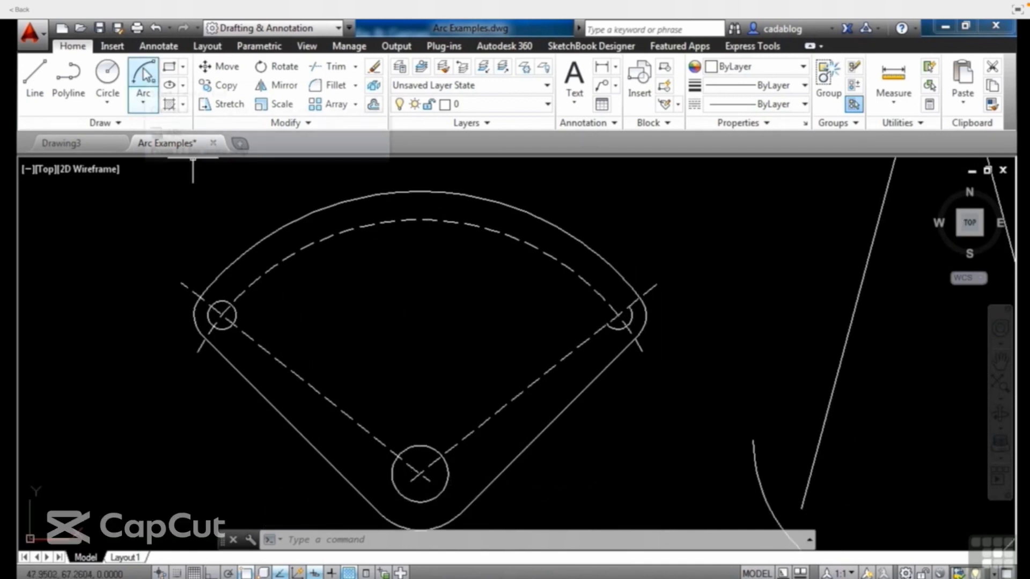
left_click(144, 99)
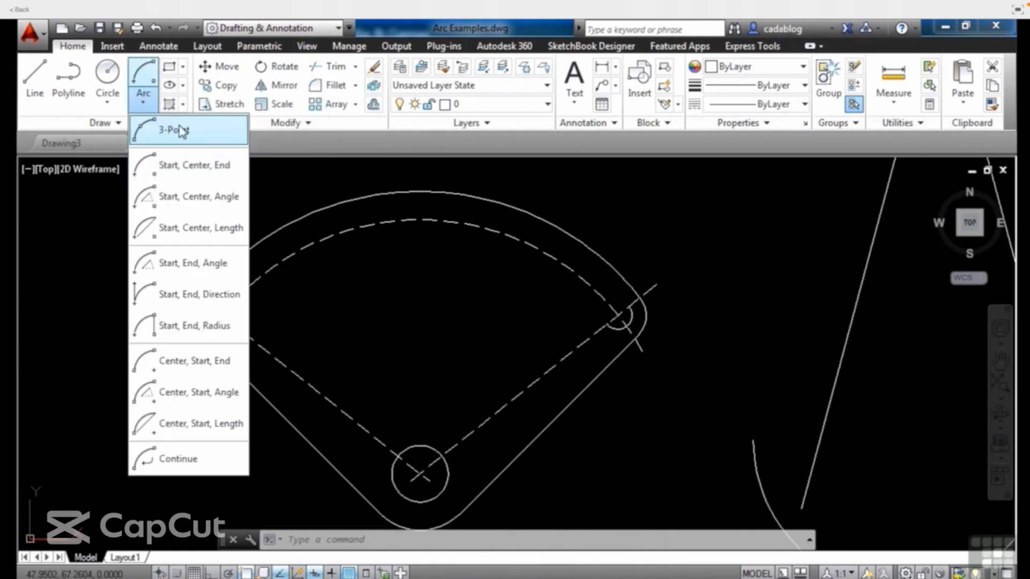
left_click(185, 132)
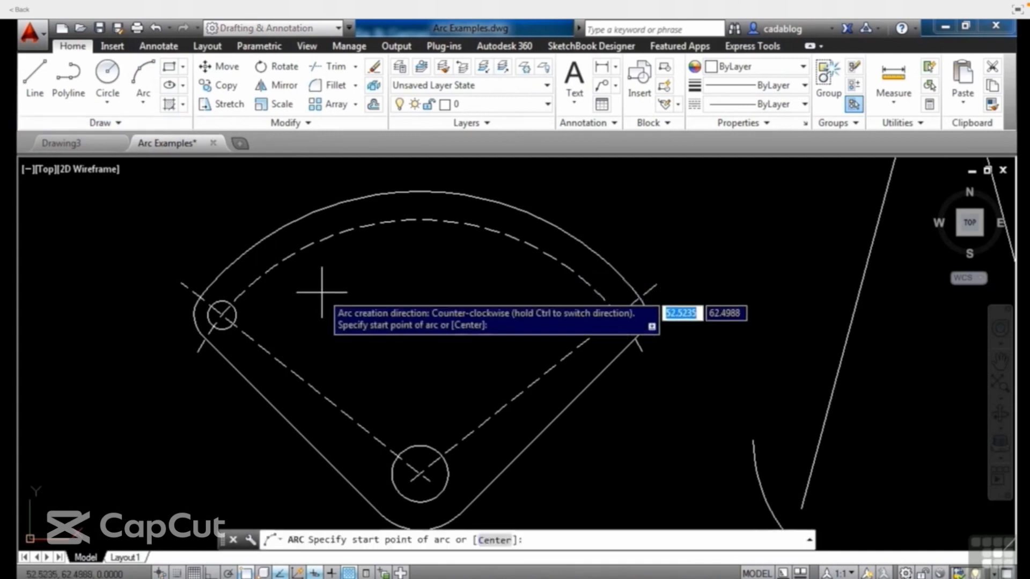
type("c")
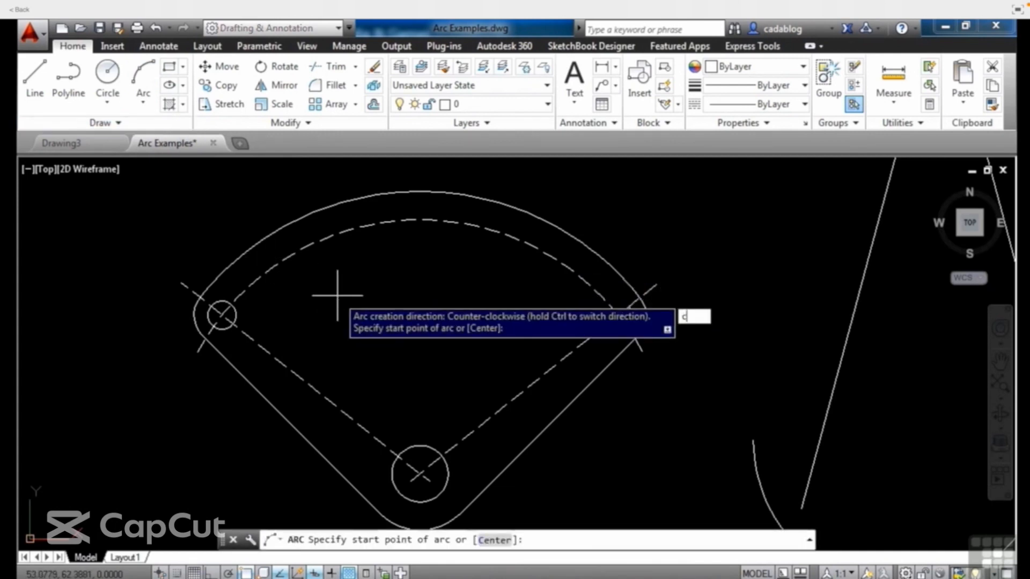
key("Return")
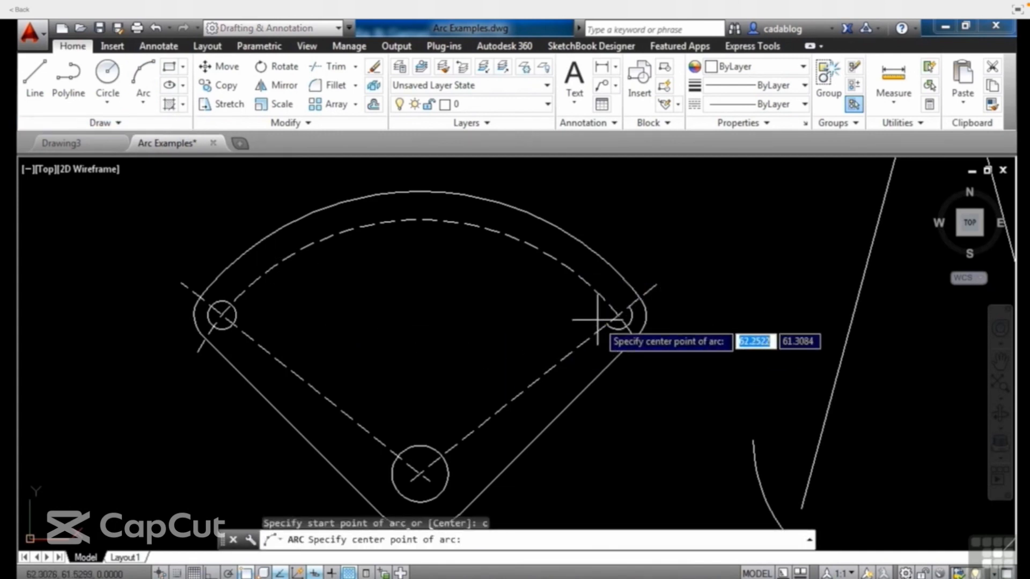
scroll(603, 307, "up", 3)
left_click(597, 316)
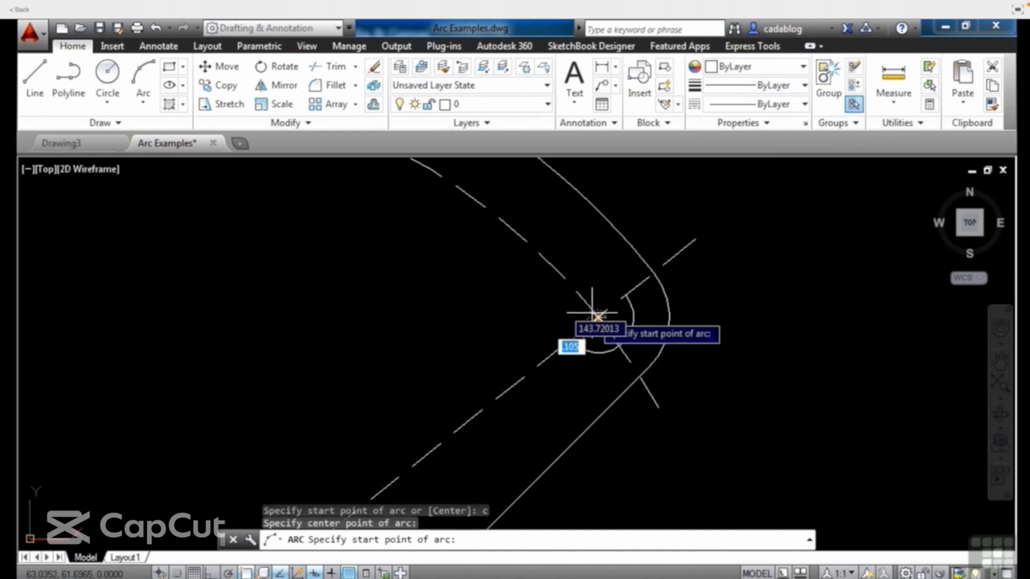
left_click(625, 295)
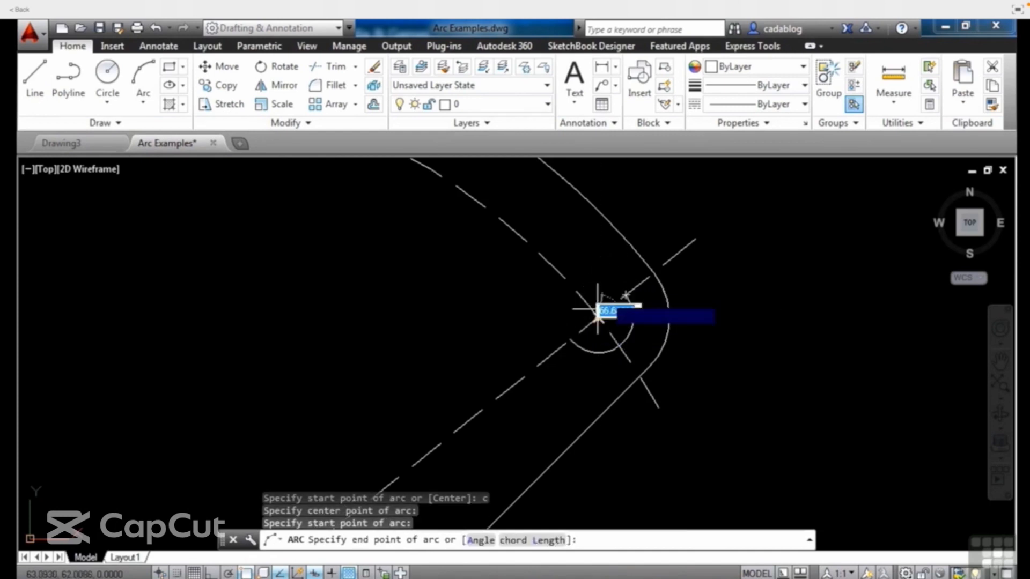
left_click(568, 332)
- Draw a Start, Center, Angle arc from the horizontal line's right endpoint, centered on the angle's vertex and ending at the slanted line's upper endpoint
scroll(552, 317, "down", 5)
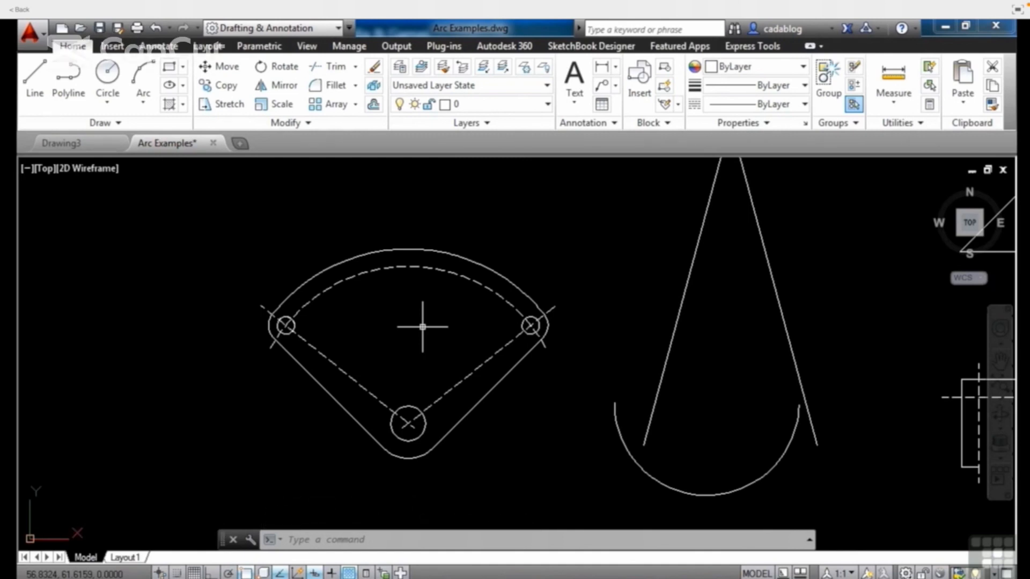
left_click(153, 111)
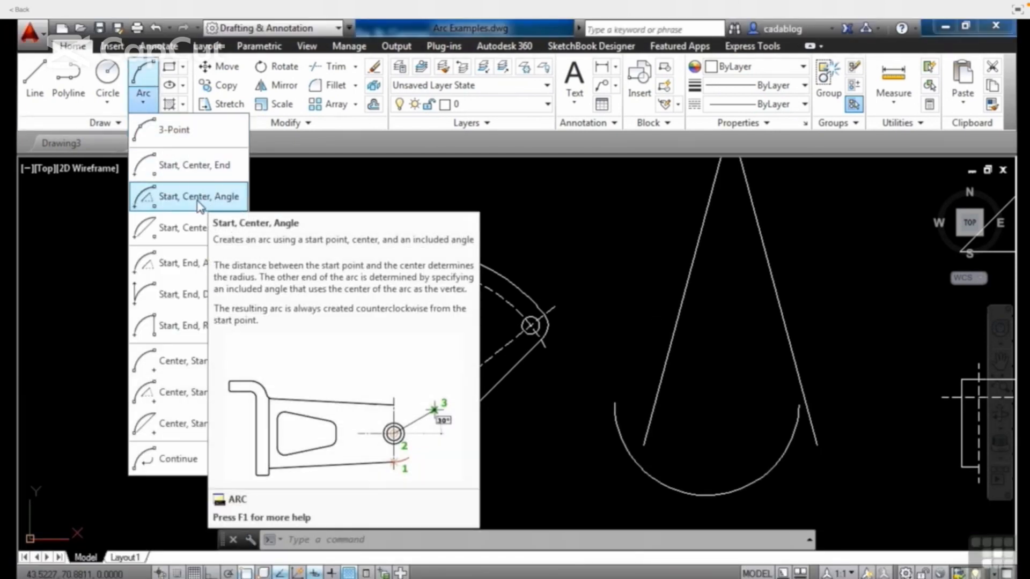
left_click(200, 197)
scroll(356, 276, "down", 3)
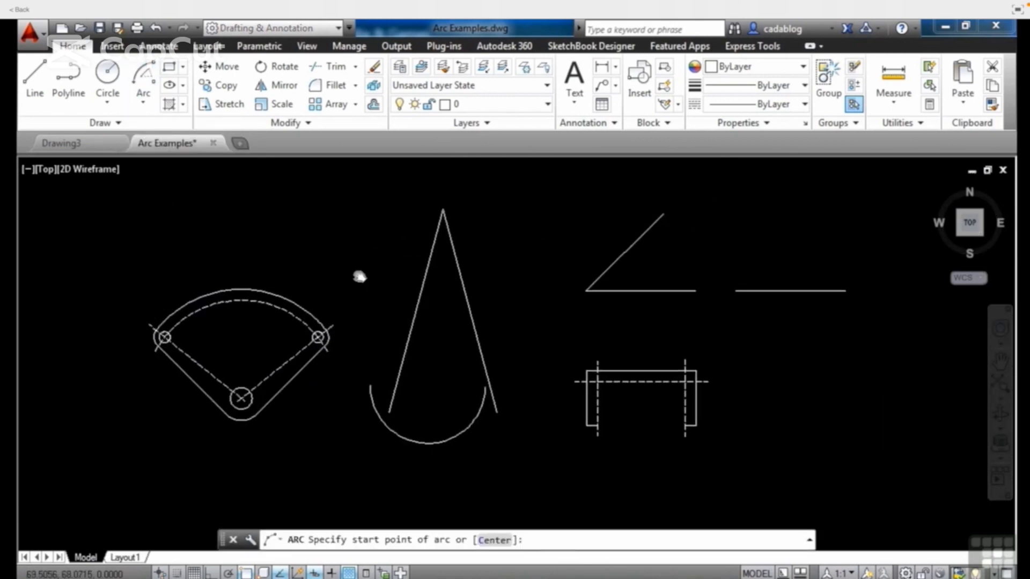
scroll(602, 340, "up", 5)
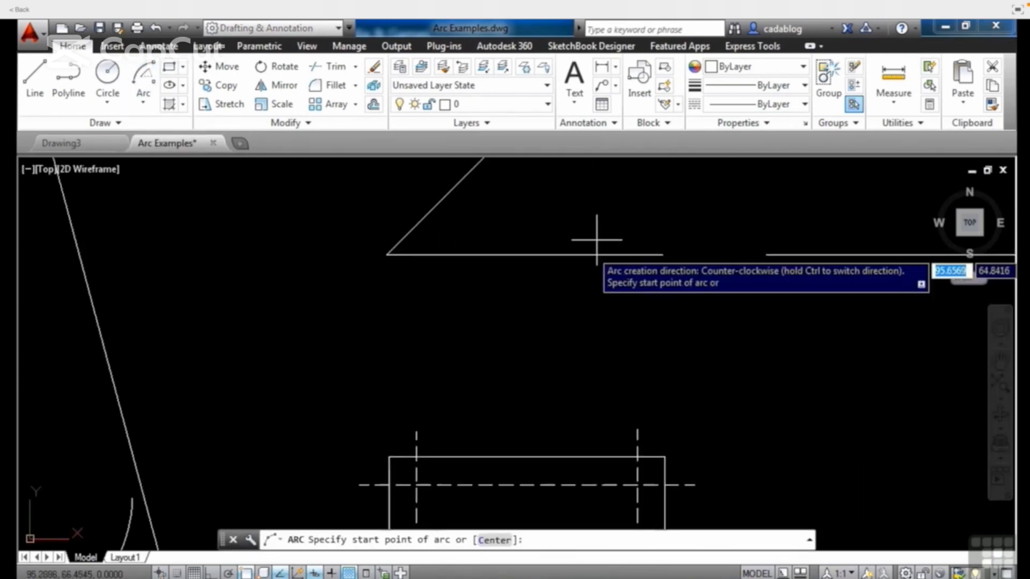
middle_click_drag(573, 310, 561, 362)
left_click(622, 380)
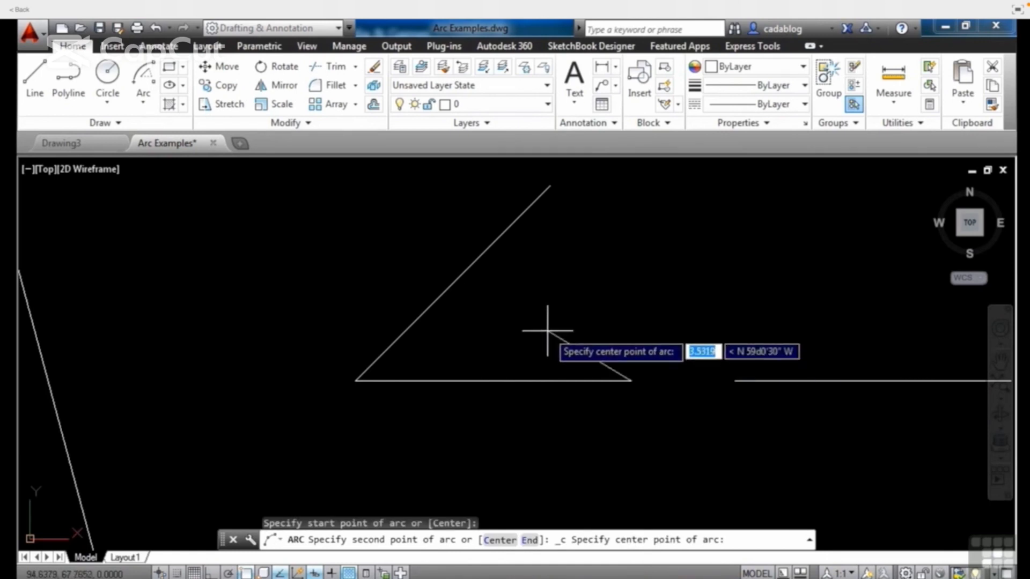
left_click(355, 381)
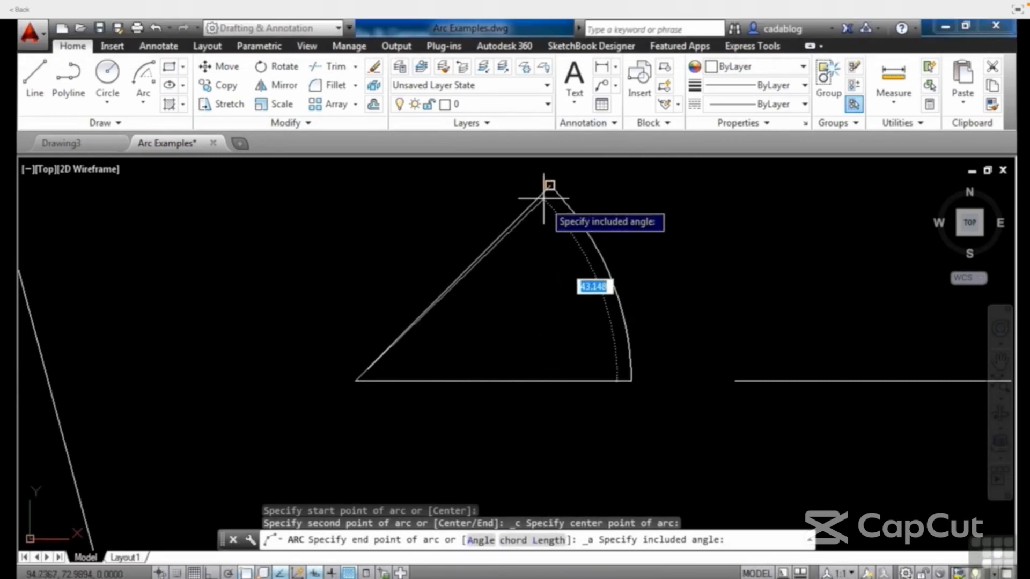
left_click(545, 188)
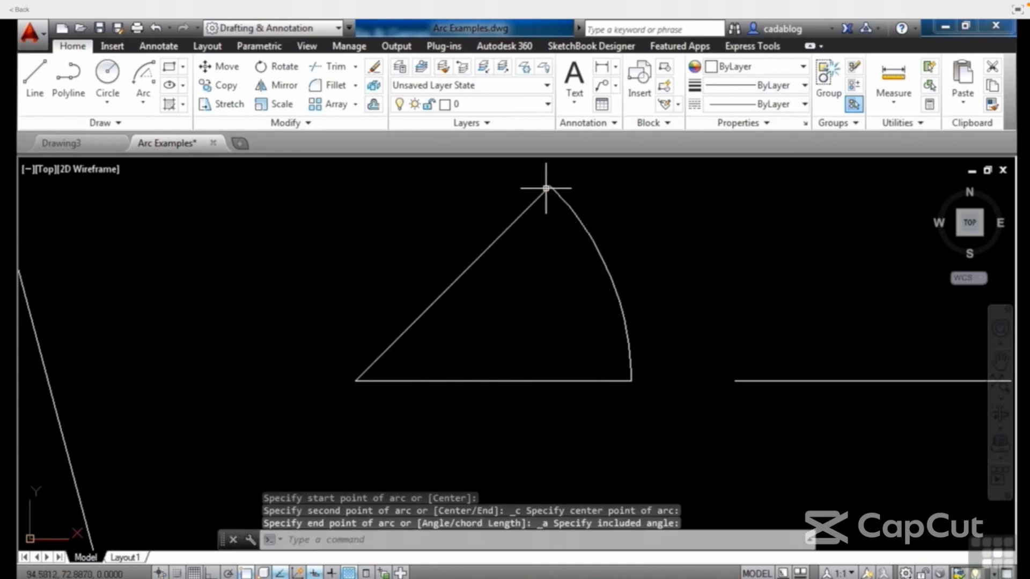
- Draw a semicircle above the separate horizontal line using Center at its midpoint, start at its right endpoint, and the chord Length option reaching its left endpoint
scroll(560, 251, "down", 4)
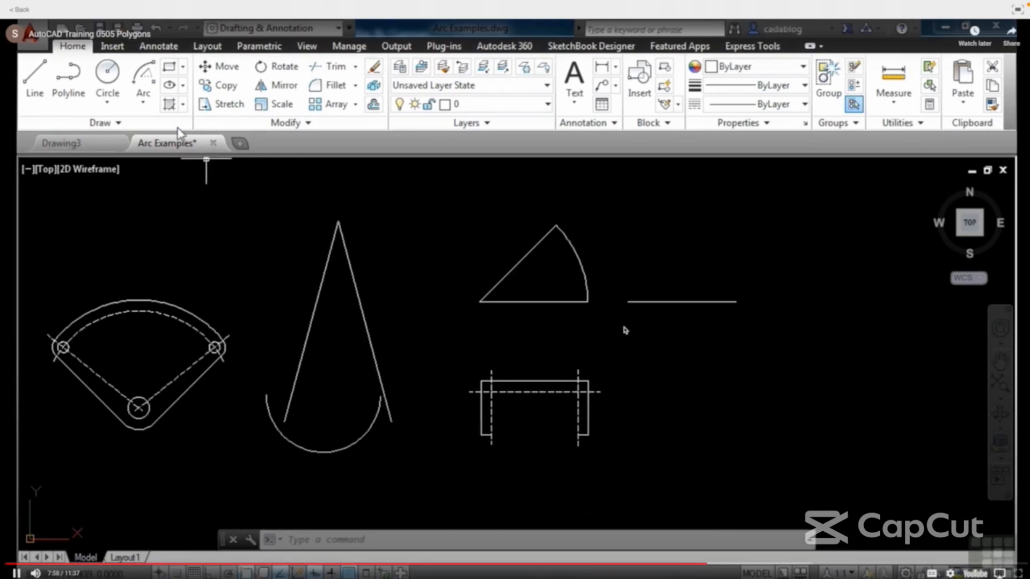
left_click(151, 100)
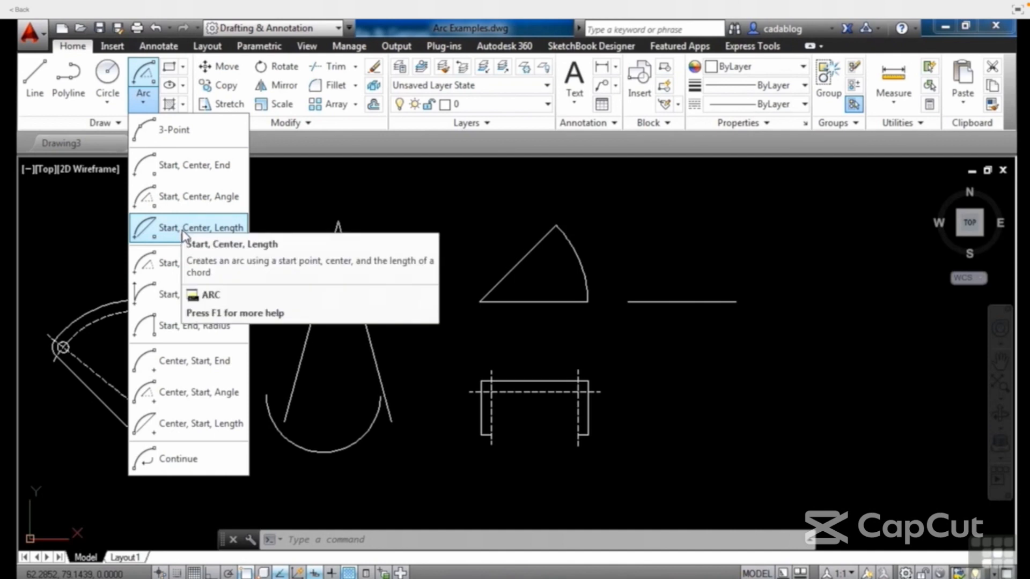
left_click(178, 134)
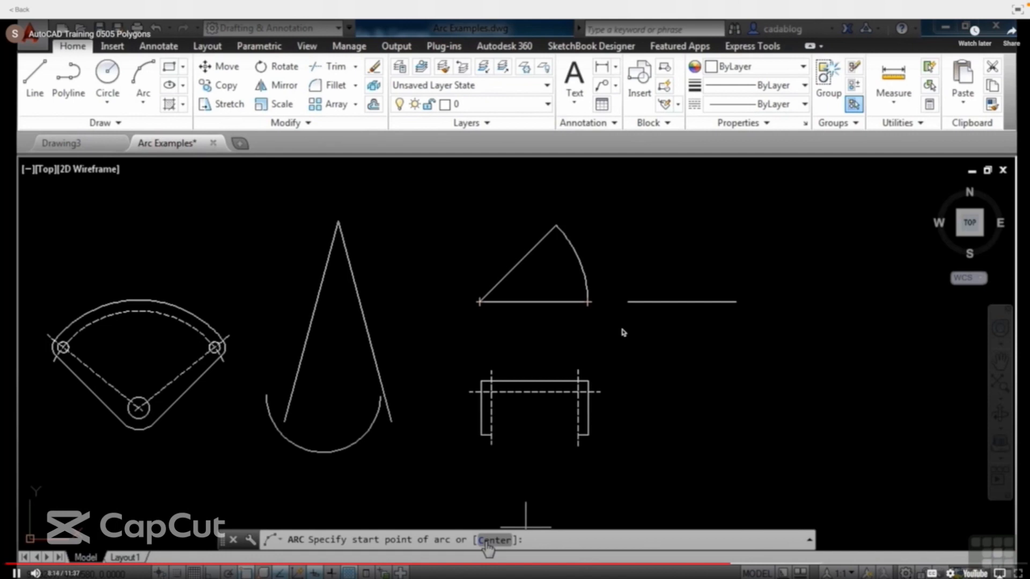
type("c")
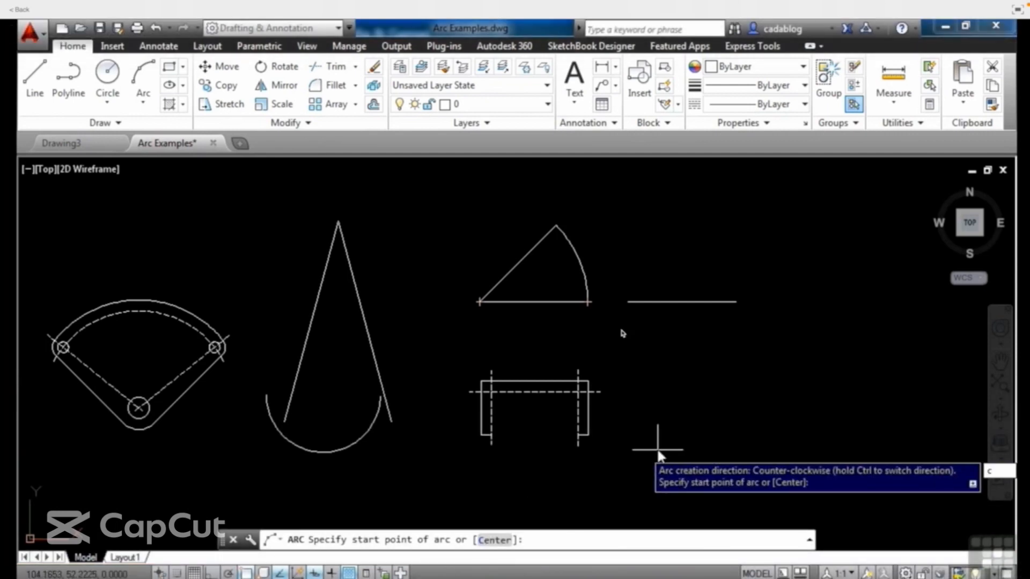
key("Return")
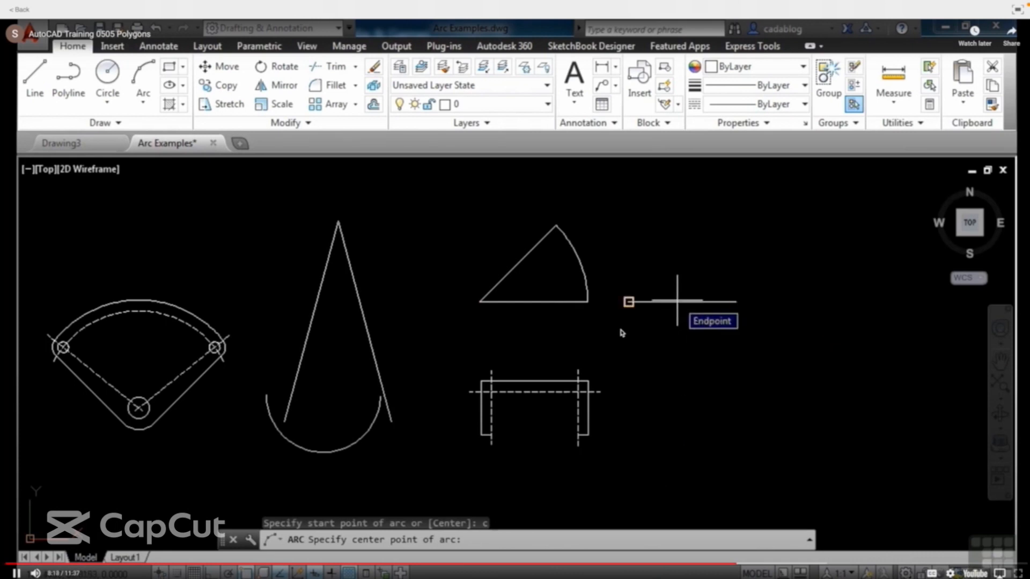
type("mid")
key("Return")
left_click(682, 302)
middle_click_drag(690, 323, 684, 379)
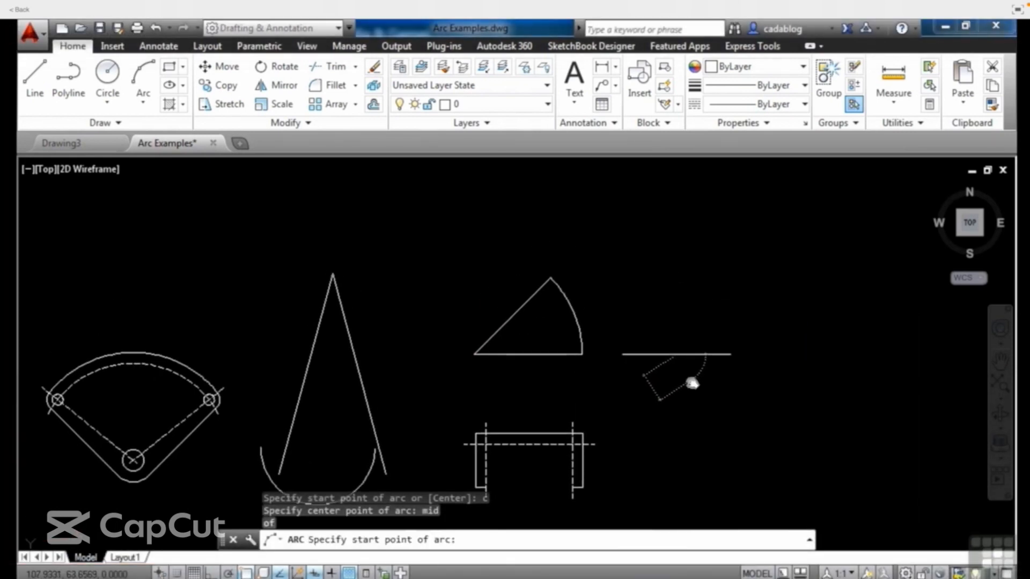
scroll(721, 370, "up", 4)
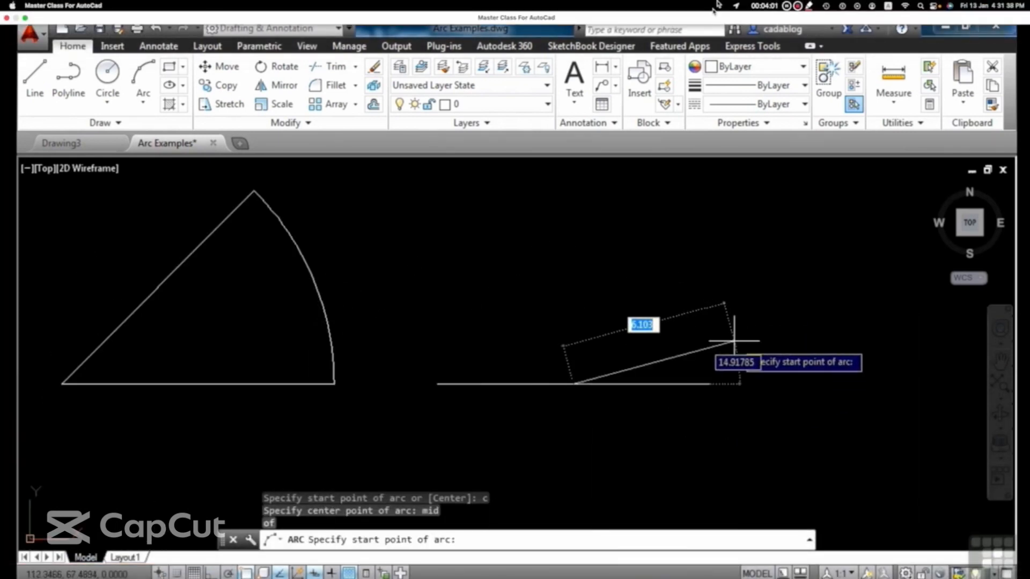
left_click(710, 384)
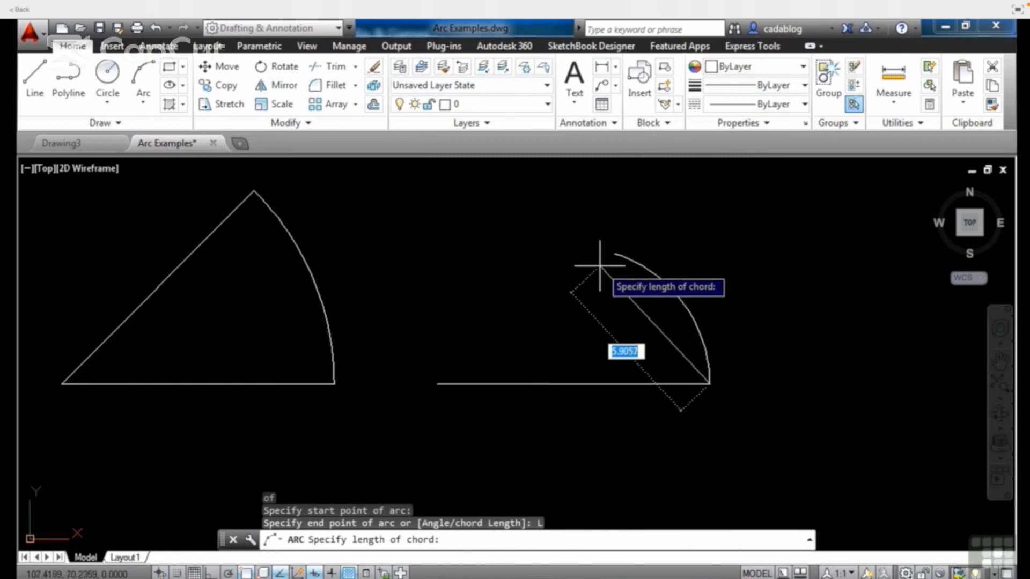
left_click(764, 249)
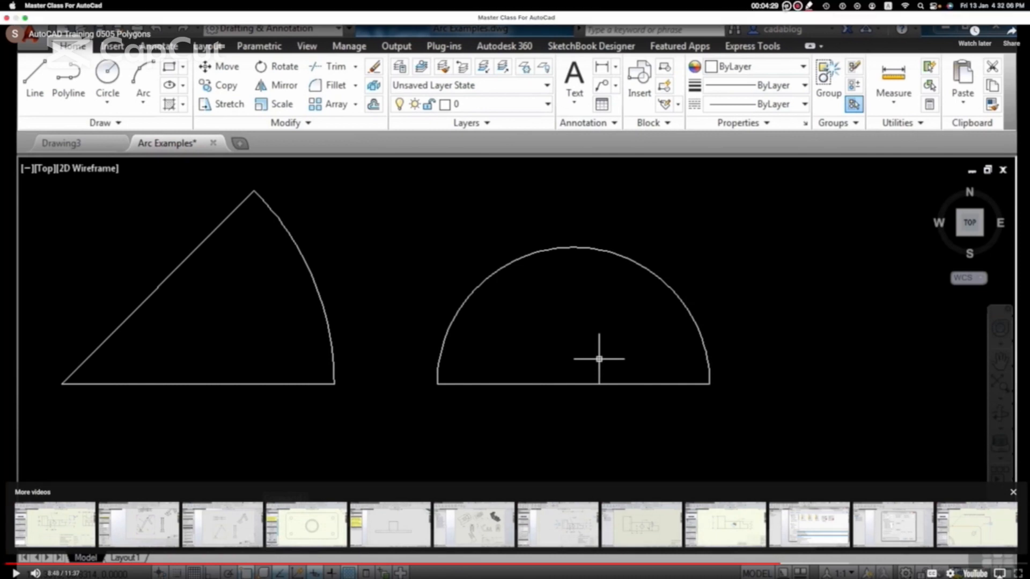
left_click(458, 264)
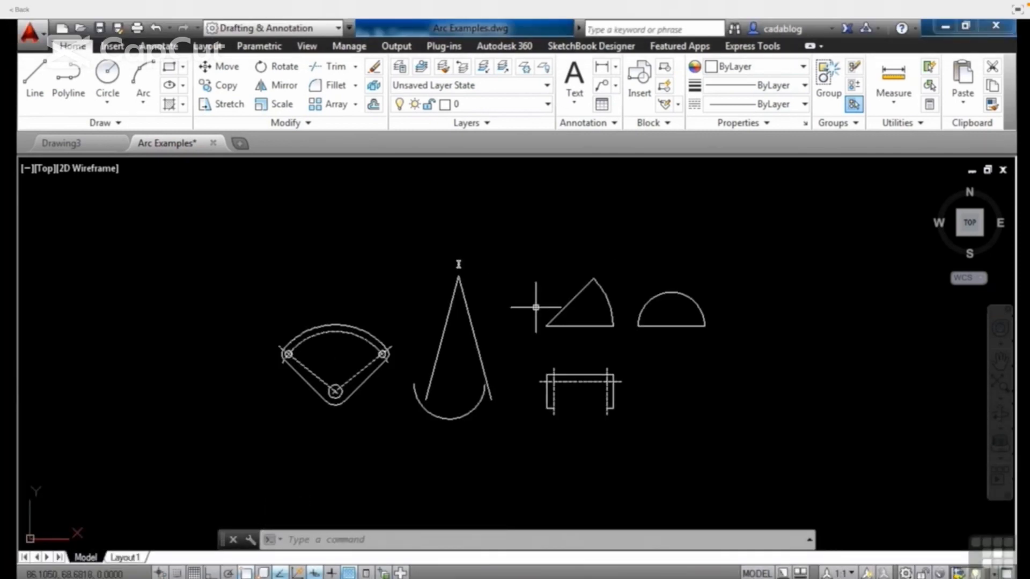
left_click(143, 99)
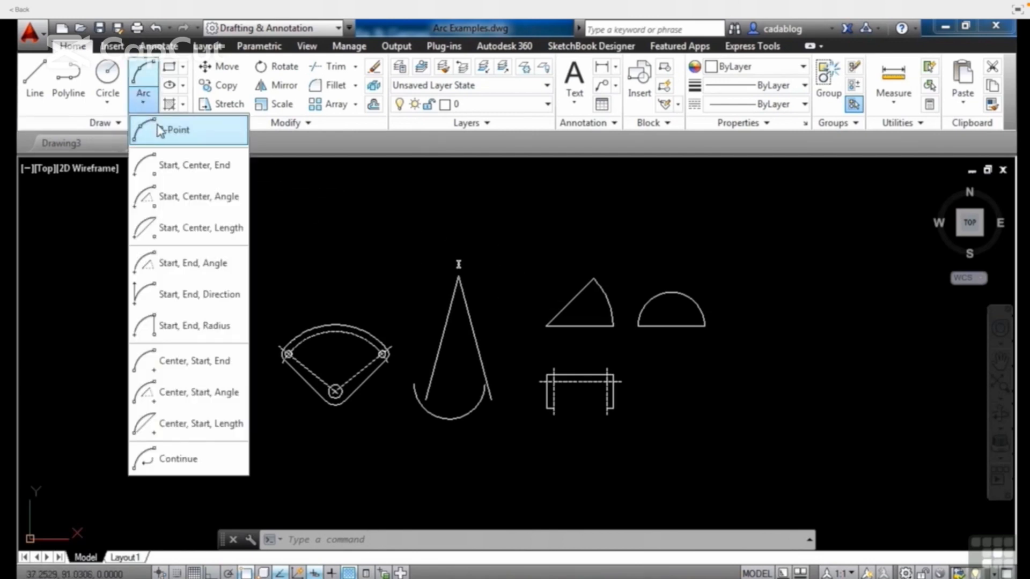
left_click(171, 298)
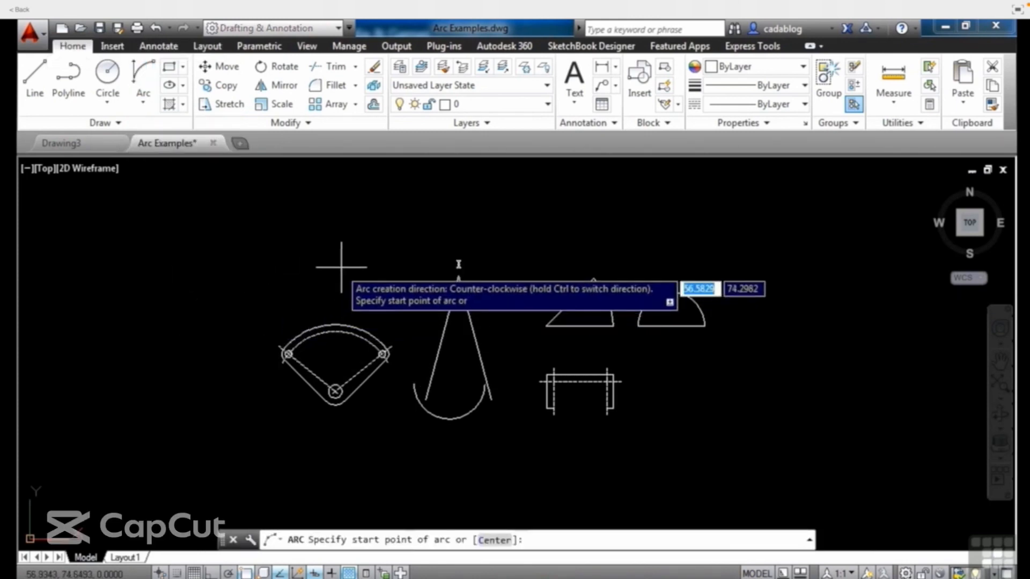
scroll(445, 288, "up", 2)
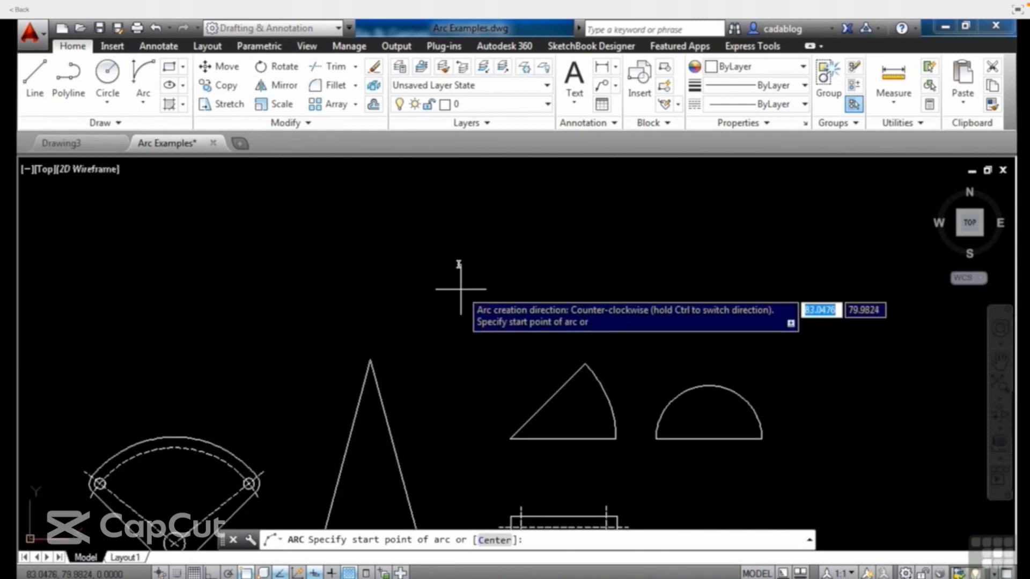
left_click(460, 289)
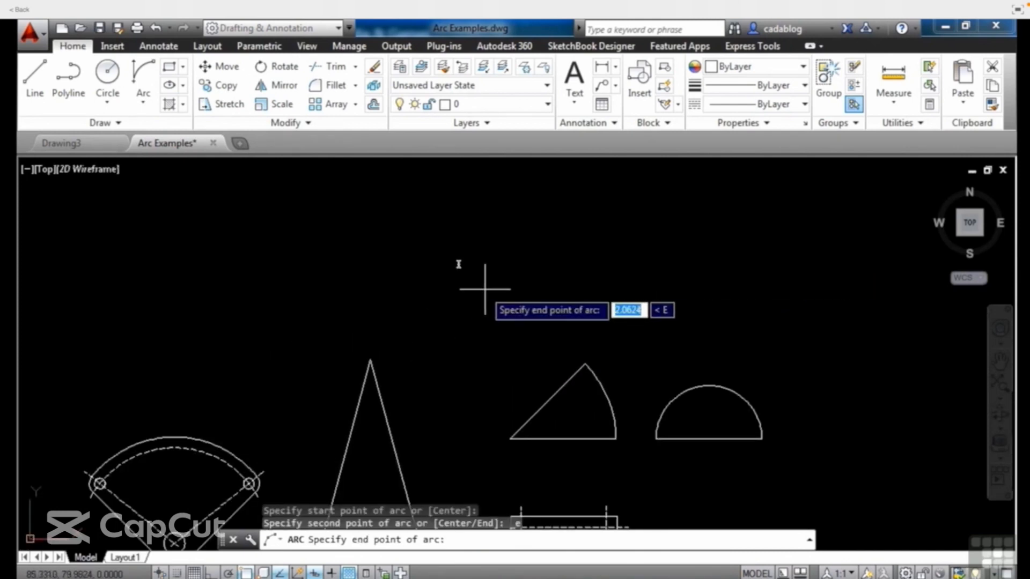
left_click(528, 288)
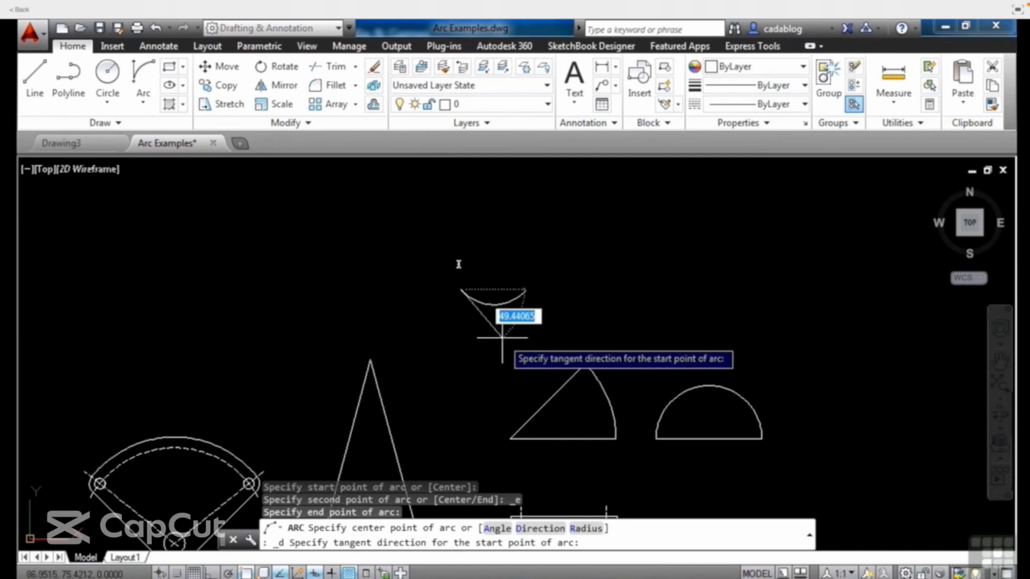
key("Escape")
- Erase the U-shaped arc beneath the two tall converging lines
middle_click_drag(453, 432, 577, 228)
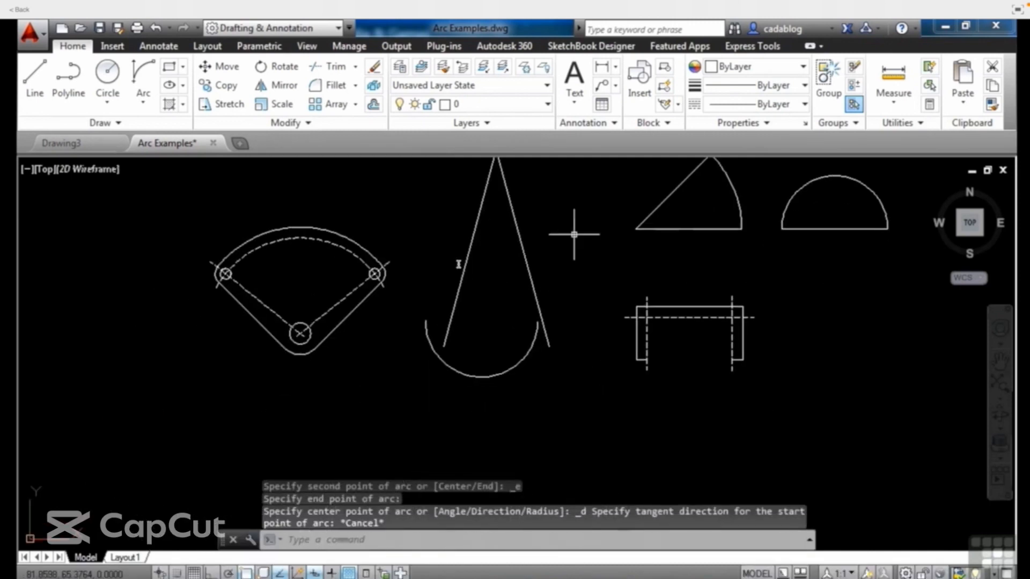
type("e")
key("Return")
left_click(495, 365)
left_click(480, 408)
key("Return")
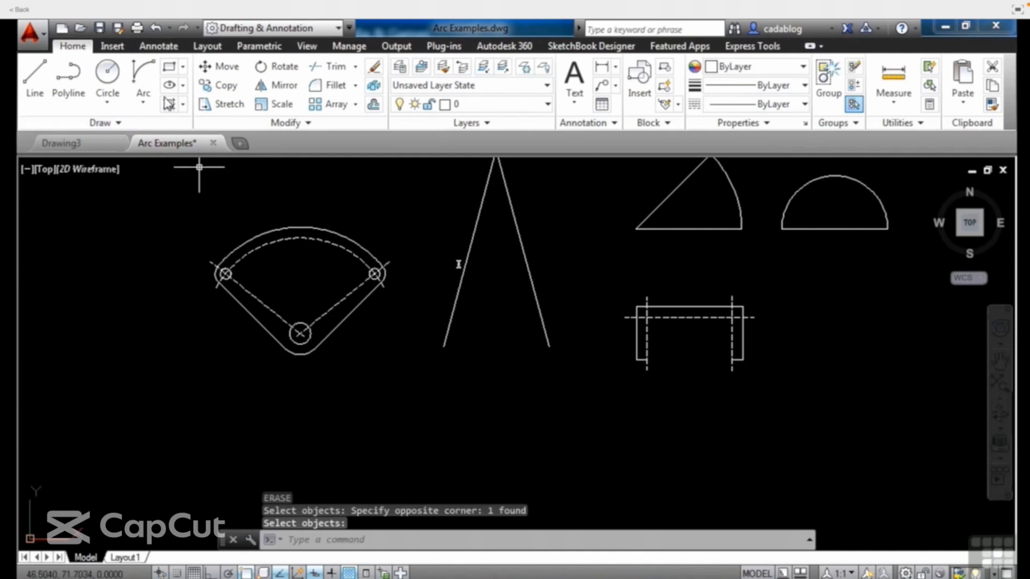
- Draw a Start, End, Direction arc from the left tall line's lower endpoint to the right one's, with the start tangent along the left line
left_click(143, 78)
left_click(444, 346)
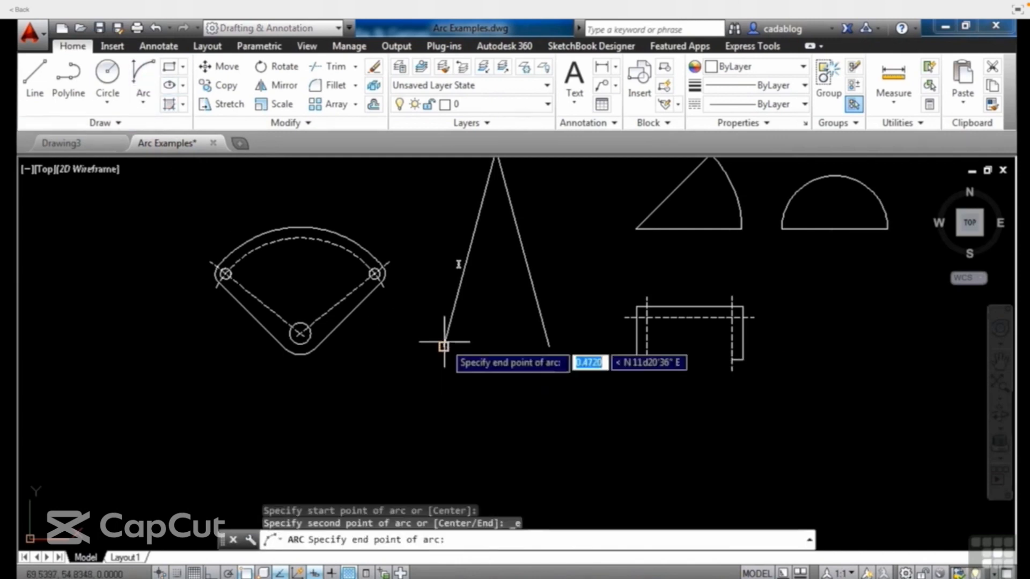
left_click(547, 347)
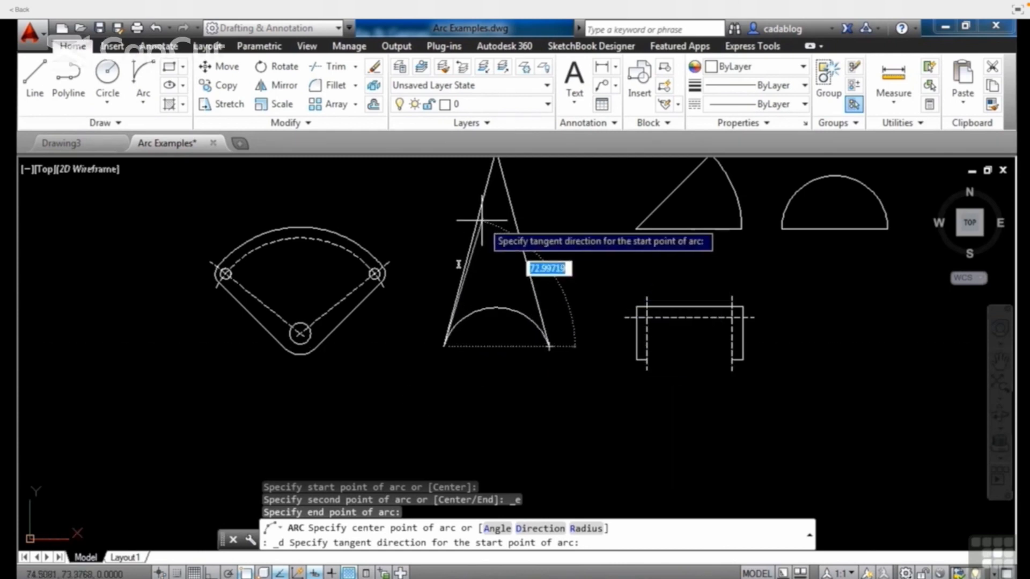
middle_click_drag(481, 220, 473, 291)
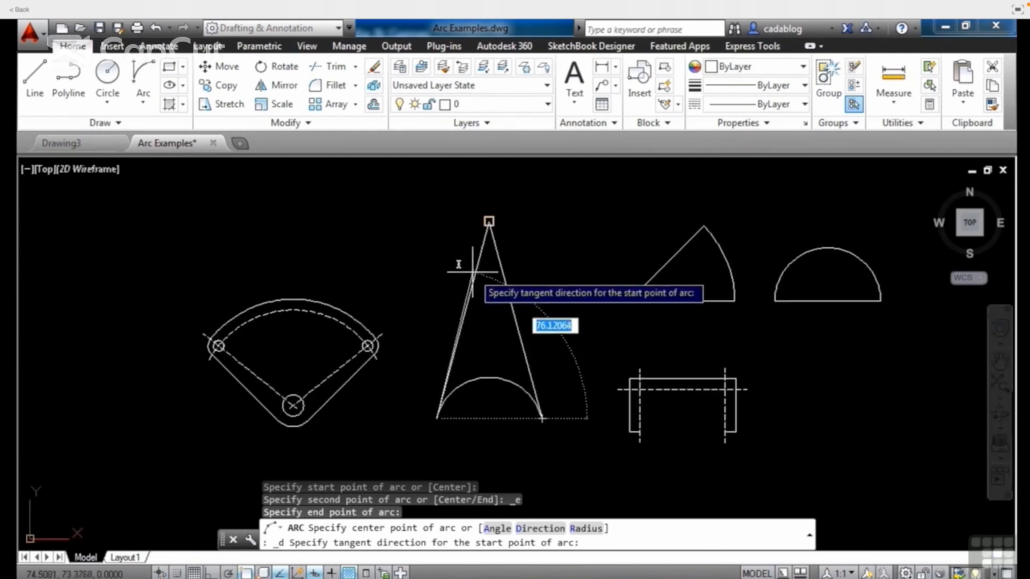
left_click(482, 247)
middle_click_drag(444, 314, 471, 296)
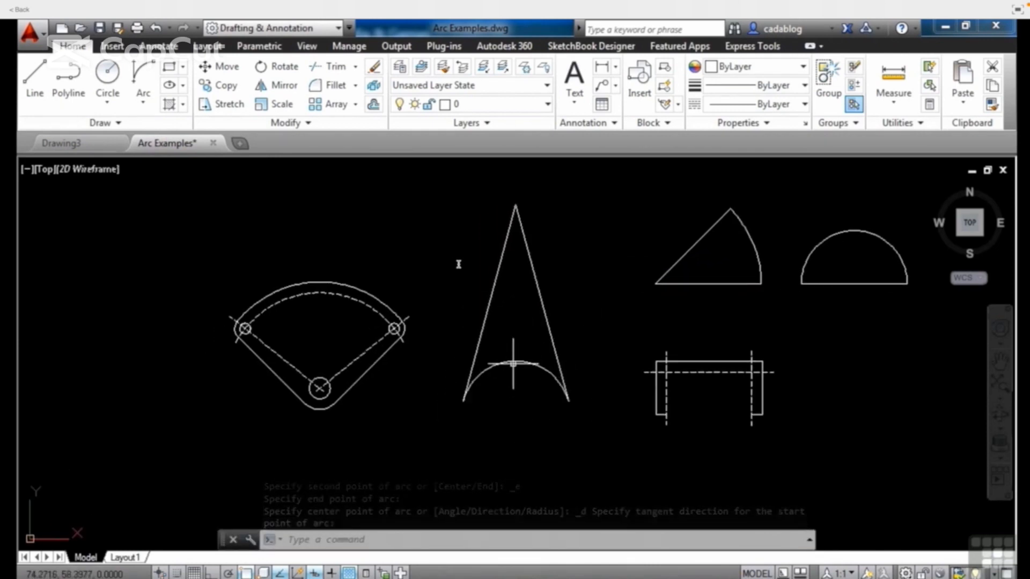
- Draw a freehand 3-Point arc, open toward the upper right, in the empty area below the fan-shaped part
left_click(143, 100)
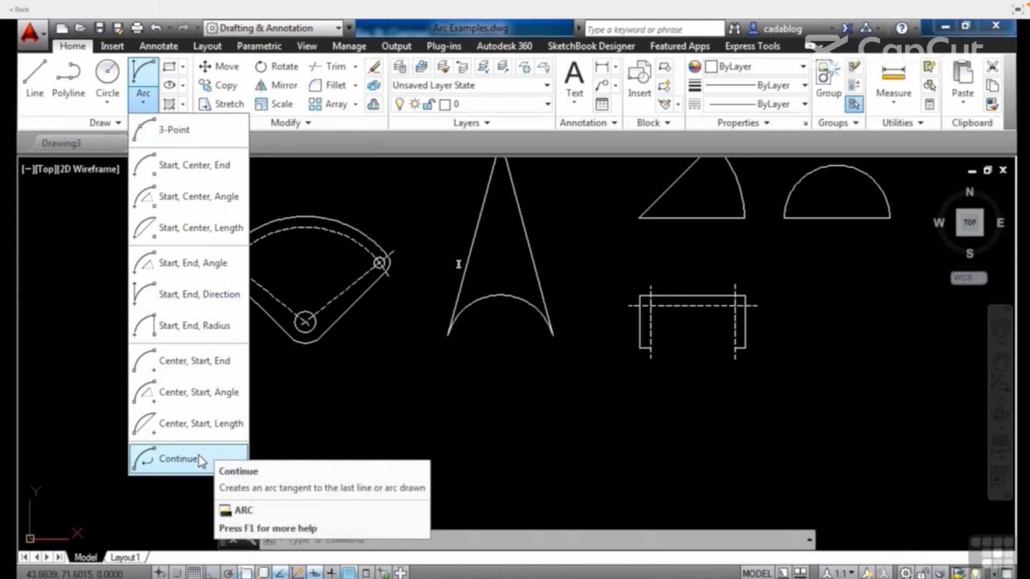
left_click(199, 130)
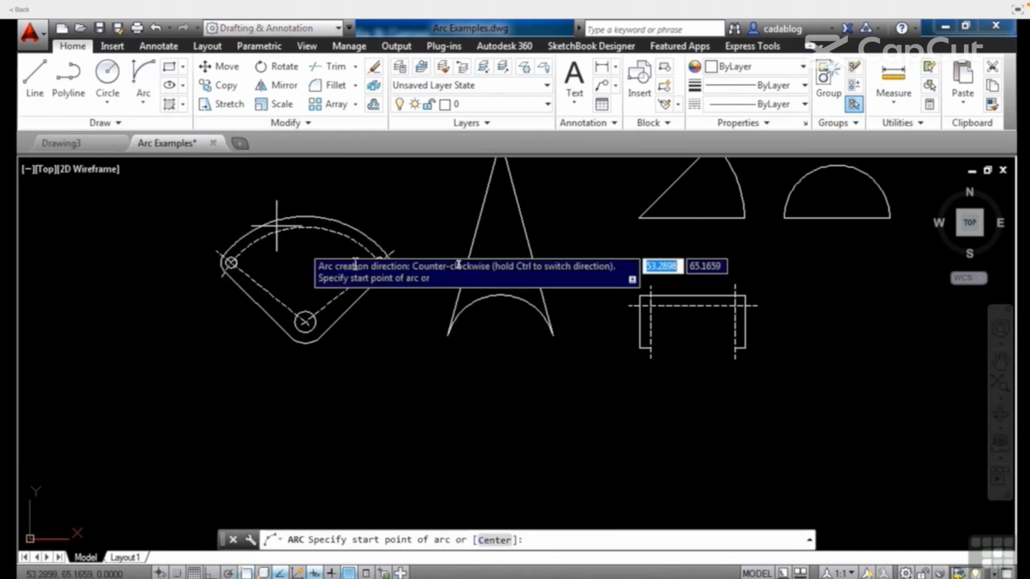
scroll(352, 252, "down", 2)
left_click(313, 384)
left_click(313, 427)
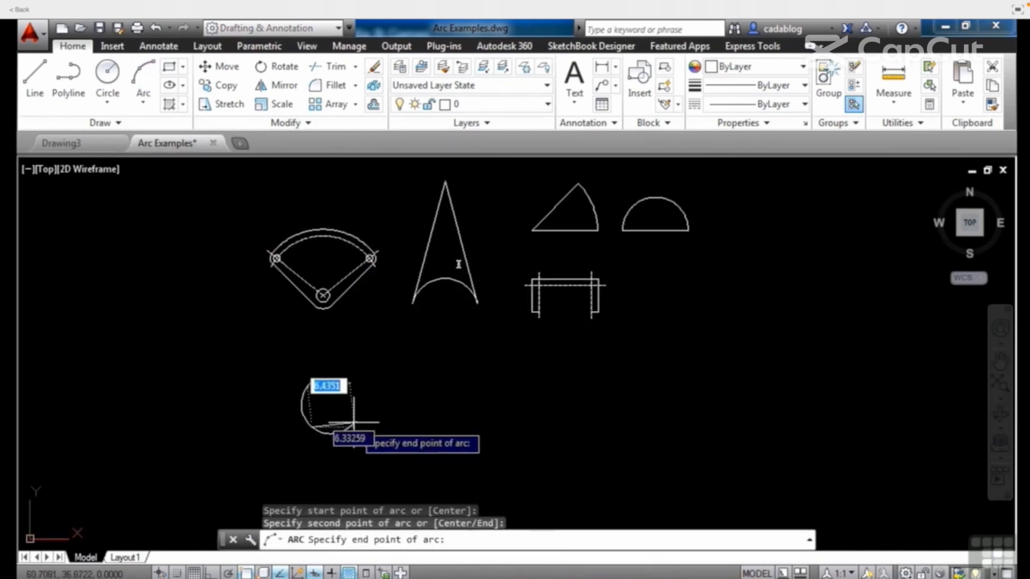
left_click(353, 427)
middle_click_drag(405, 418, 417, 380)
scroll(365, 391, "up", 4)
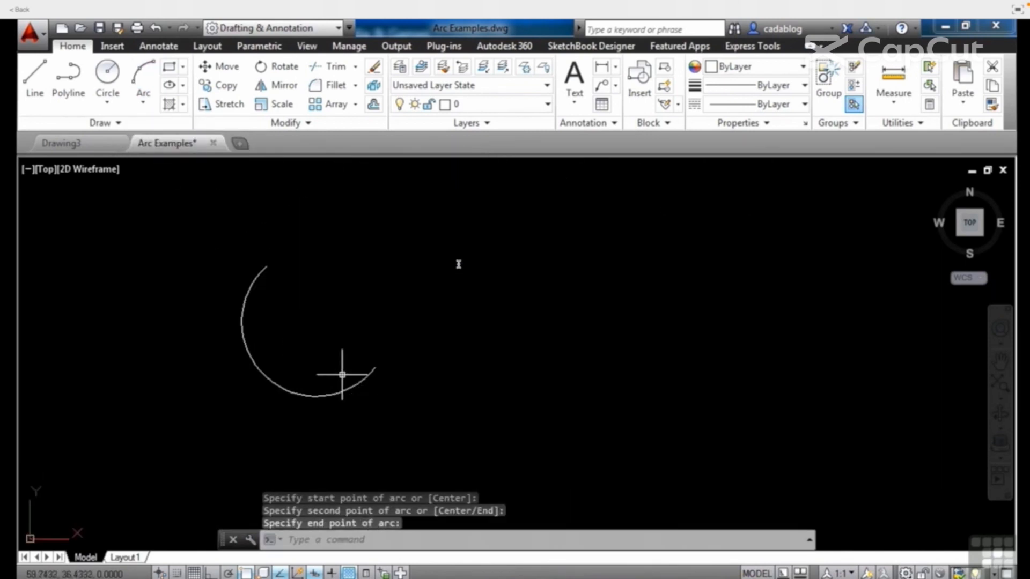
- Add a tangent arc with Continue from the new arc's lower-right end, curving over to the right into an S shape
left_click(151, 107)
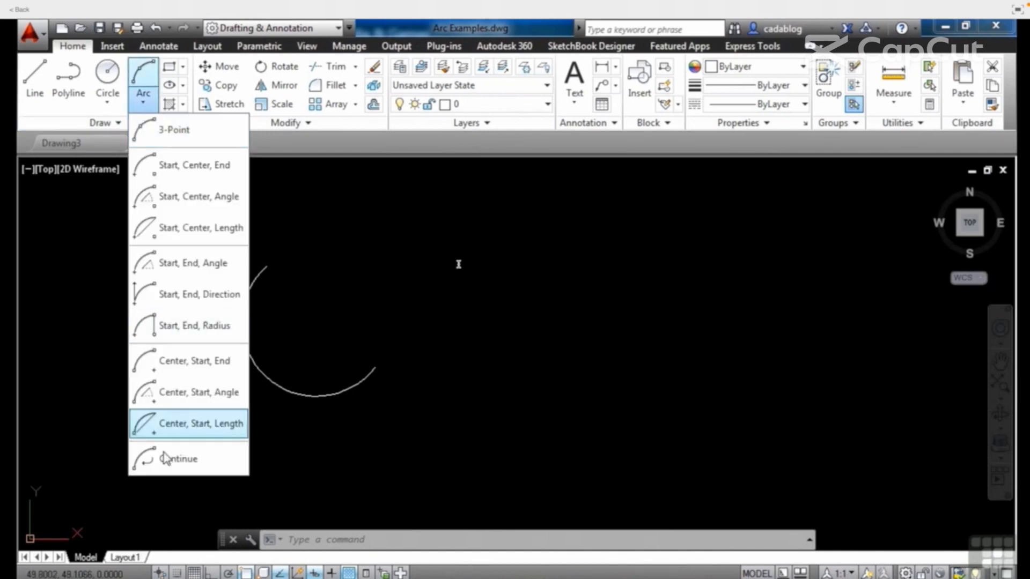
left_click(177, 461)
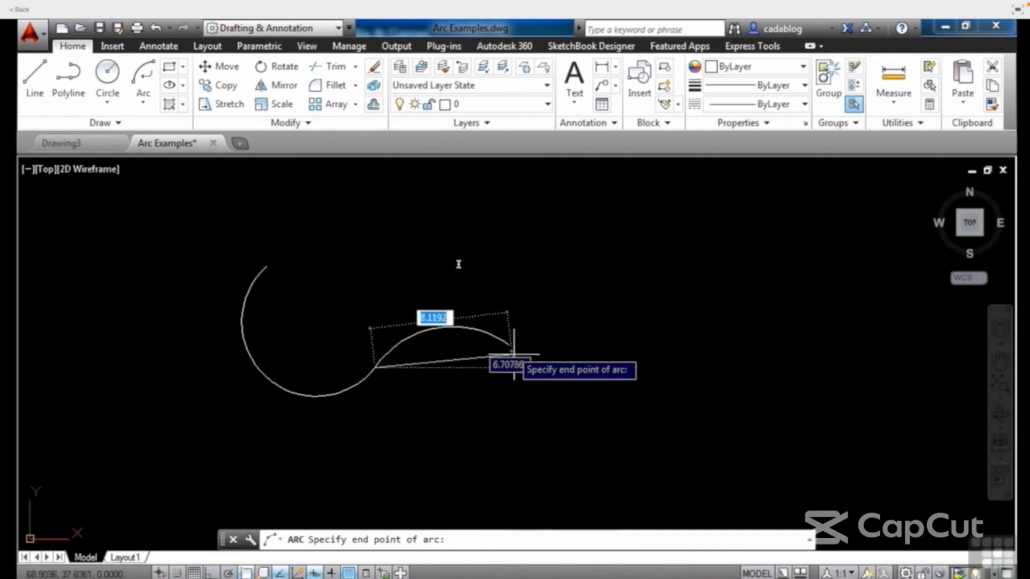
left_click(530, 368)
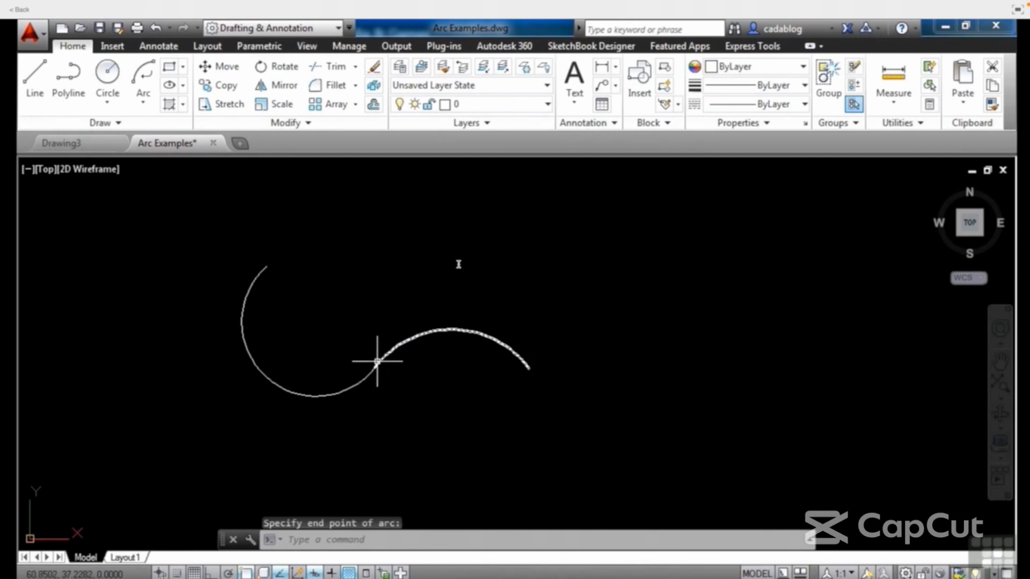
scroll(368, 380, "up", 4)
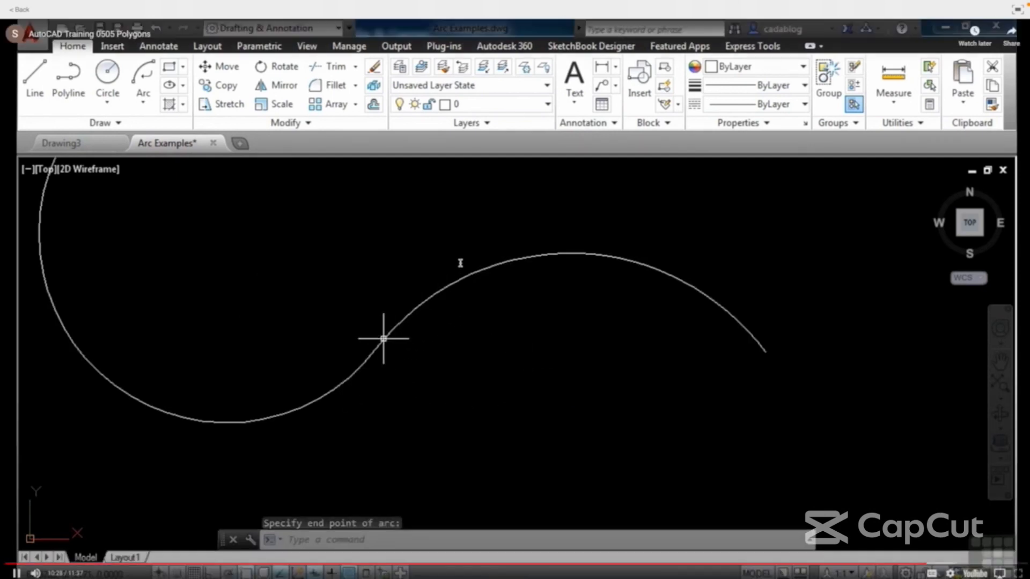
scroll(364, 364, "down", 4)
- Draw a single line sloping slightly down to the right, above the right half of the S-shaped curve
type("l")
key("Return")
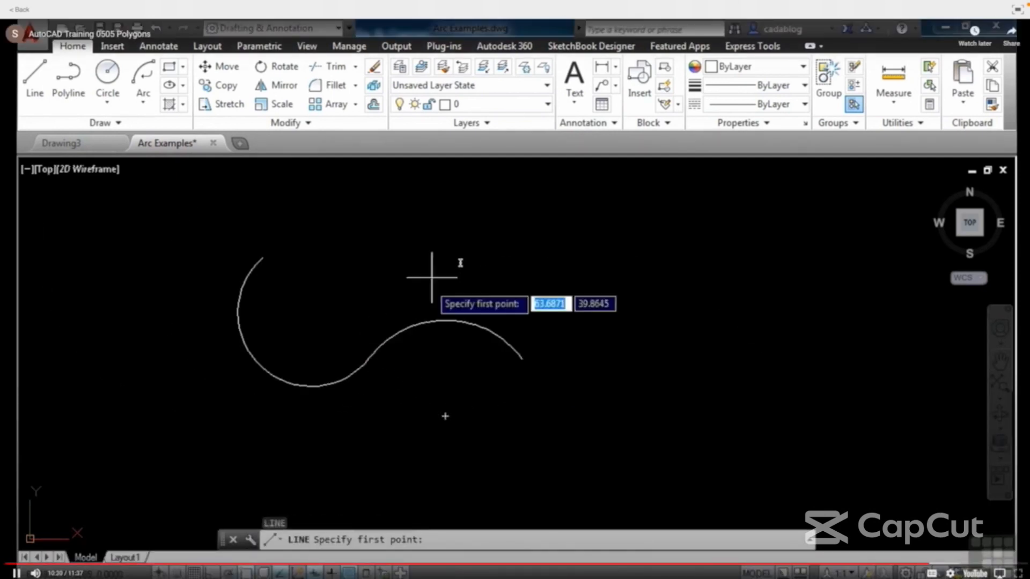
left_click(479, 258)
right_click(599, 301)
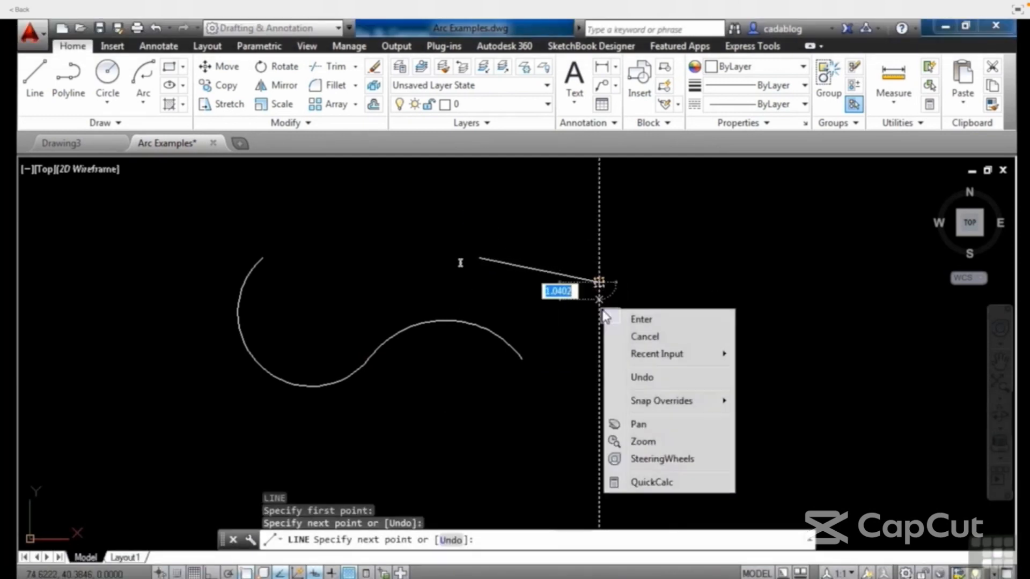
left_click(641, 320)
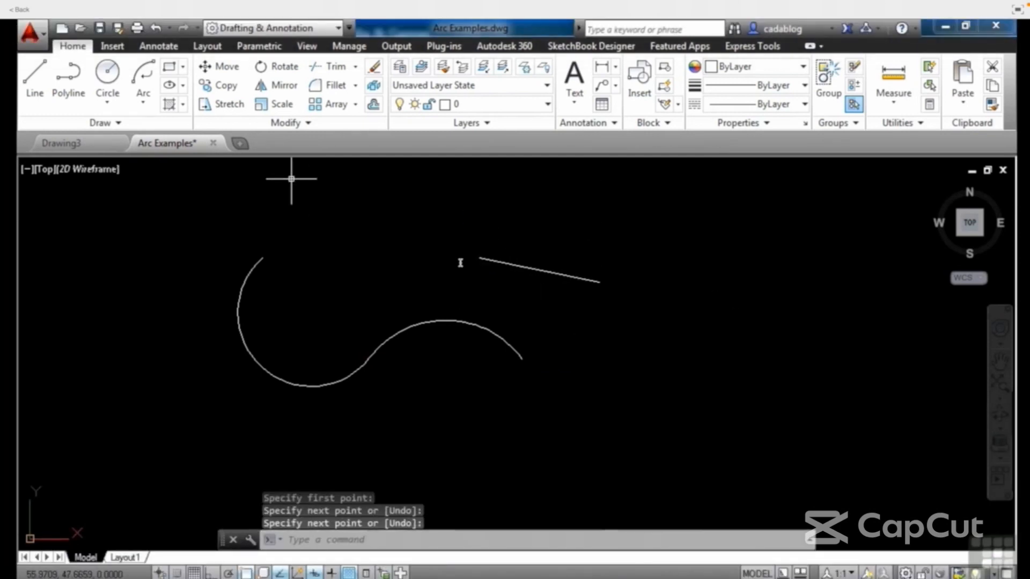
- Add a tangent arc with Continue from the line's right end, curling counter-clockwise to end just above the line
left_click(145, 101)
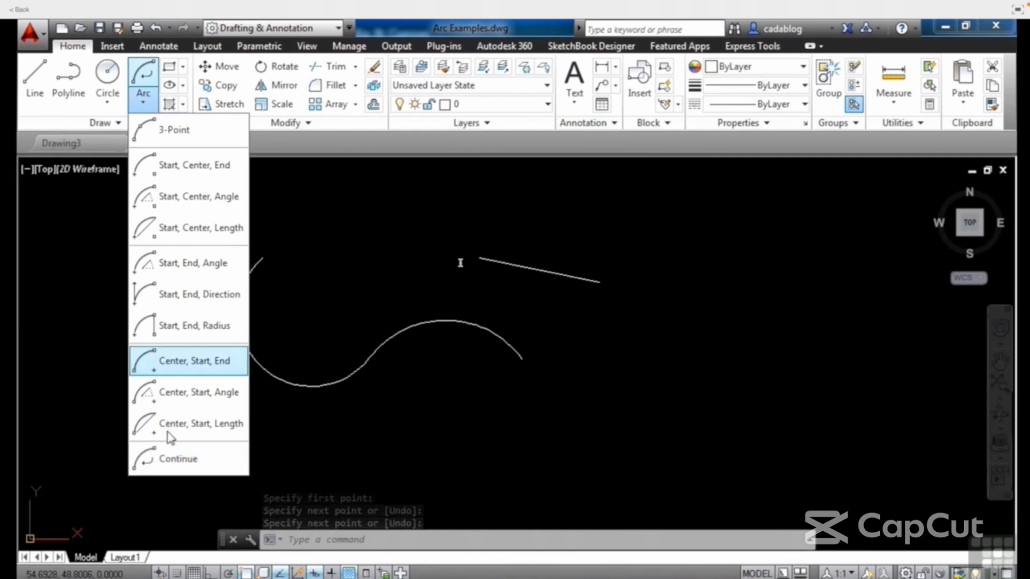
left_click(171, 458)
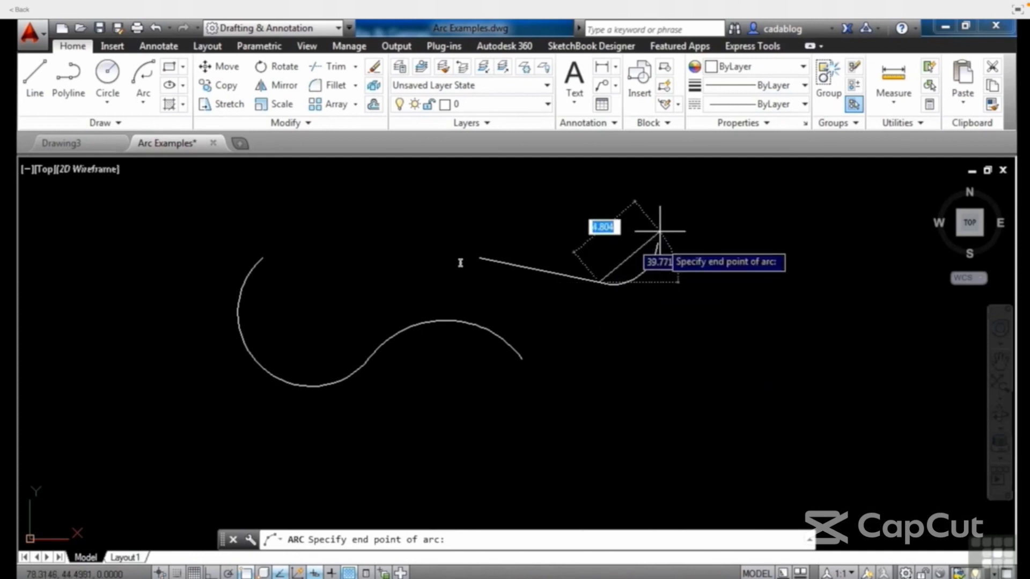
left_click(571, 244)
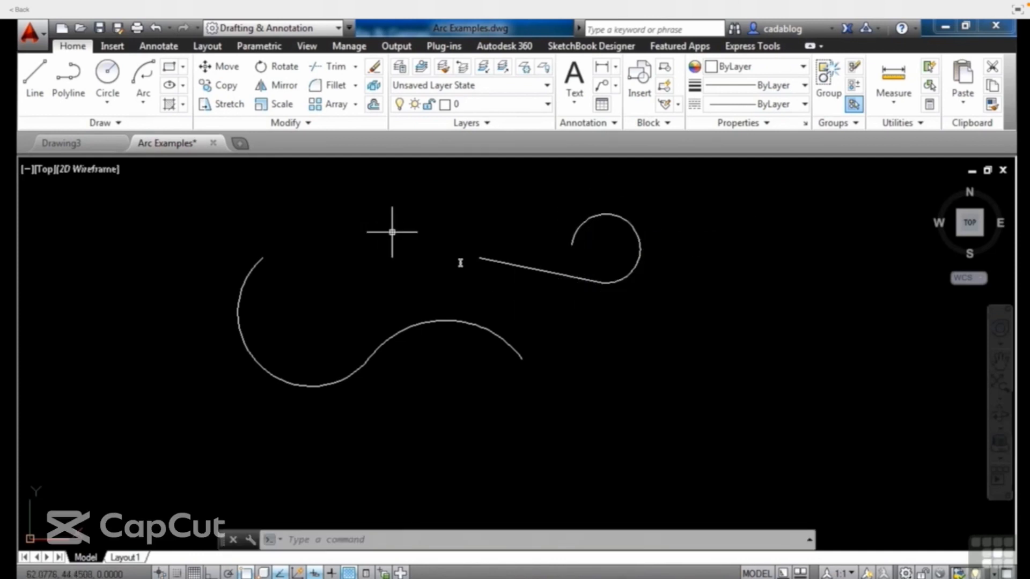
scroll(369, 286, "down", 3)
middle_click_drag(494, 260, 437, 334)
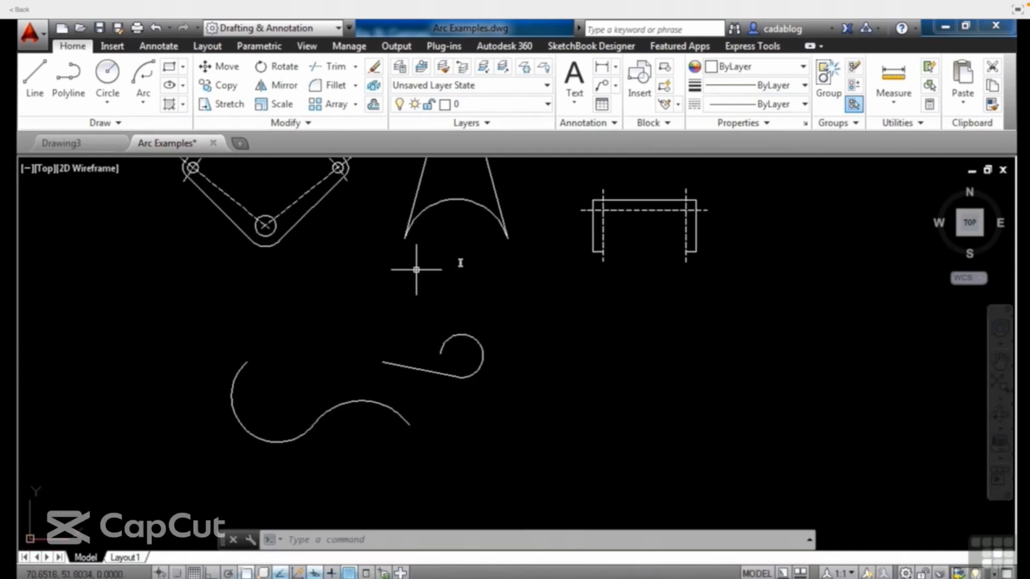
type("arc")
key("Return")
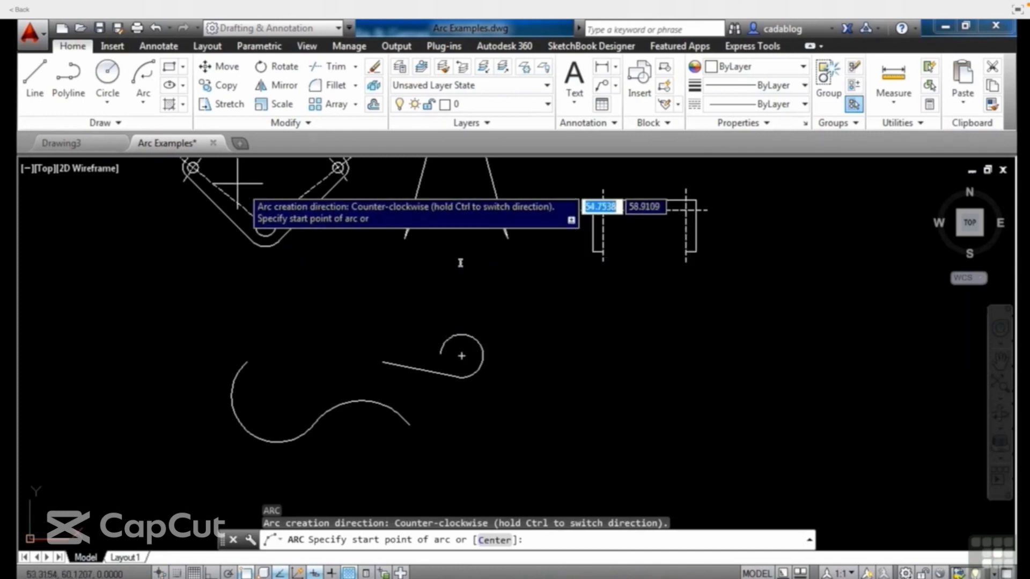
left_click(143, 102)
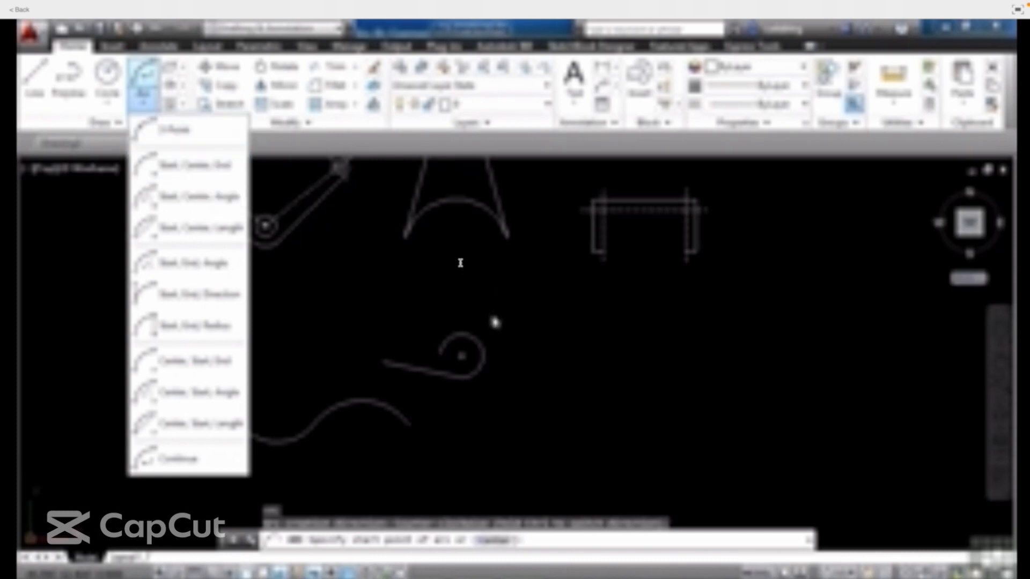
left_click(495, 322)
key("Escape")
scroll(475, 358, "up", 5)
middle_click_drag(474, 358, 532, 311)
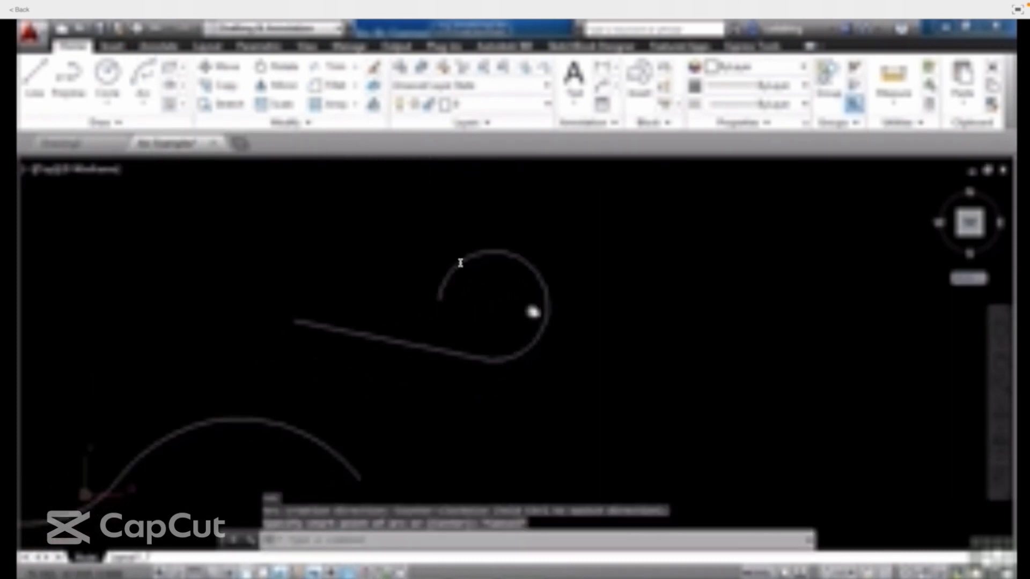
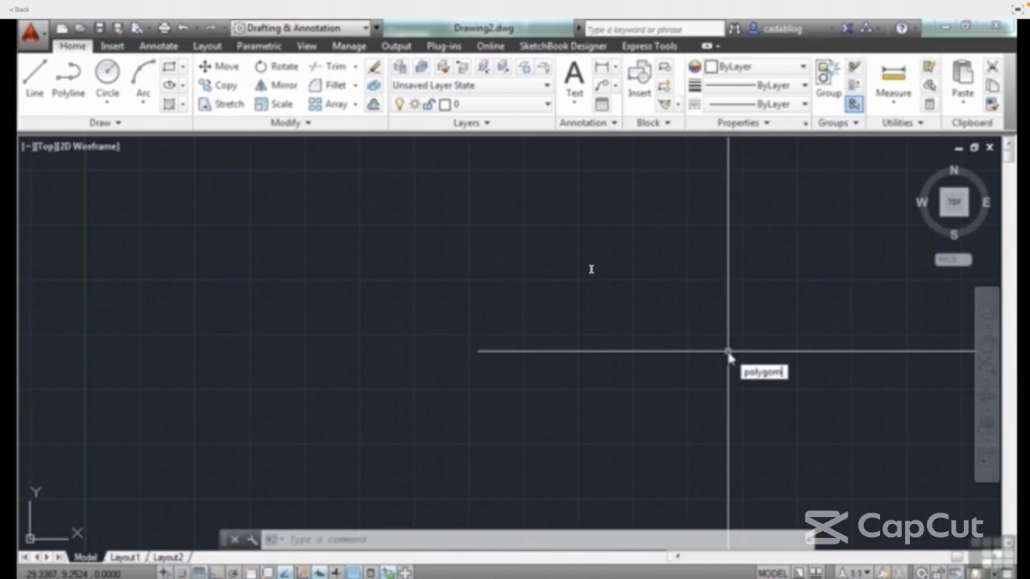
type("n")
key("Escape")
key("Escape")
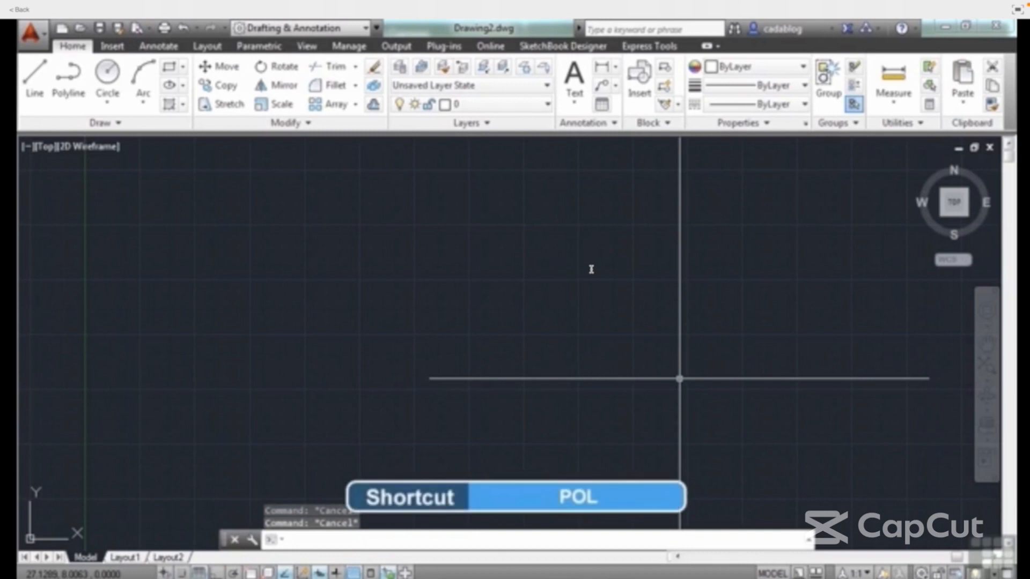
type("pol")
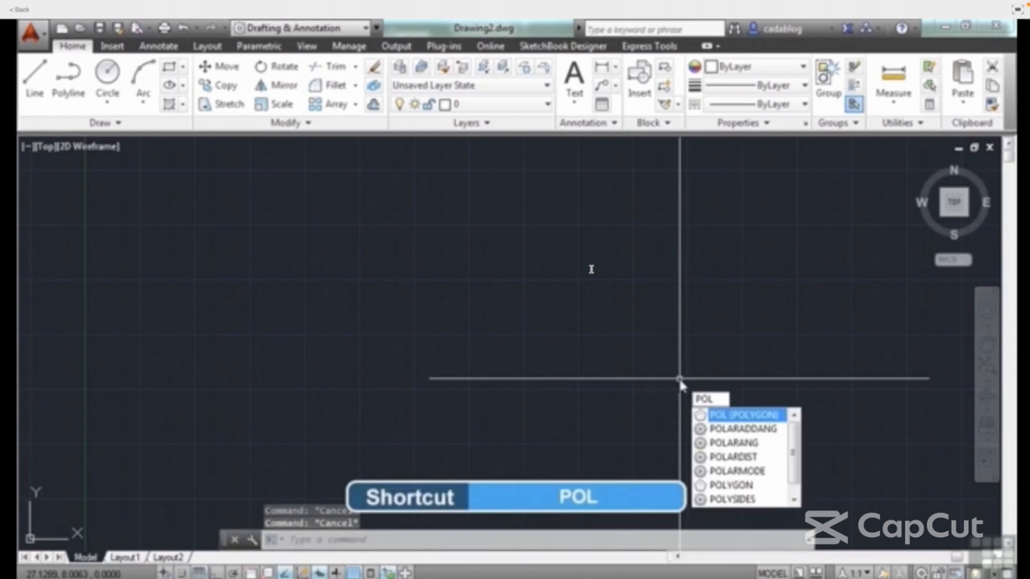
key("Escape")
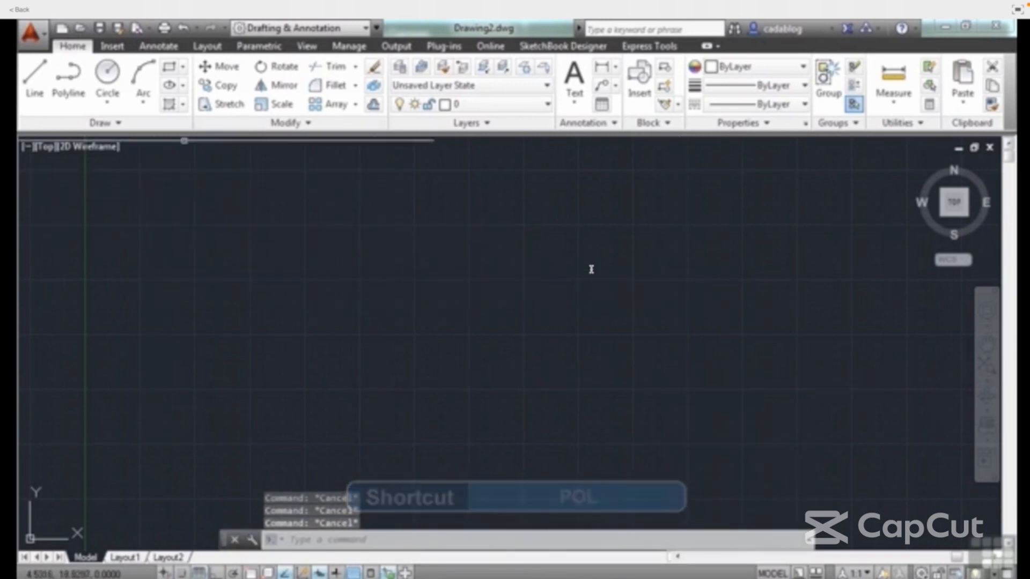
- Try starting a polygon with 5 sides centred in the empty drawing area, up to the inscribed or circumscribed choice
left_click(184, 69)
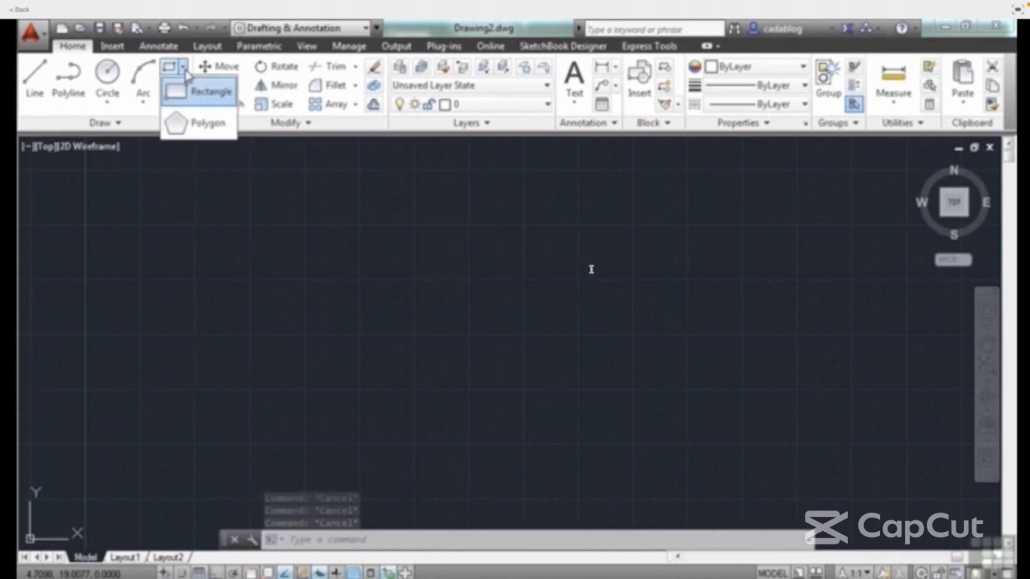
left_click(208, 131)
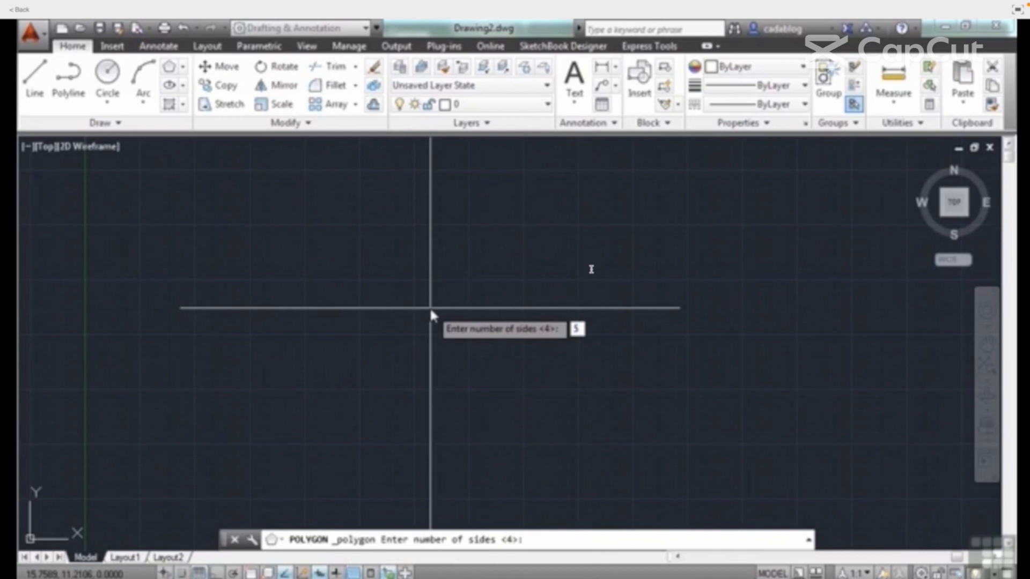
mouse_move(628, 278)
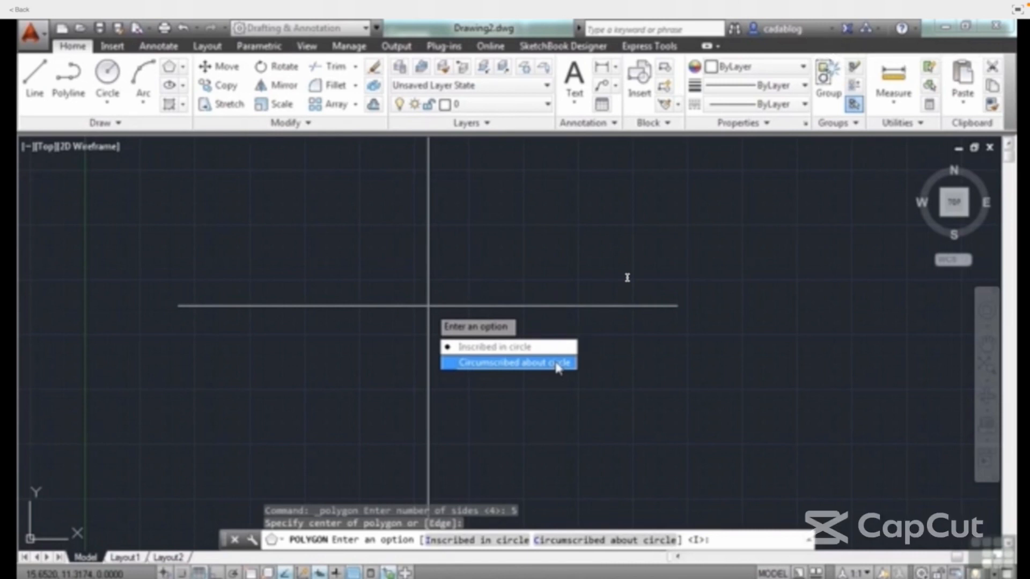
key("Escape")
key("Escape")
- Draw a circle with a radius of 5 in the middle of the empty drawing area
type("c")
key("Return")
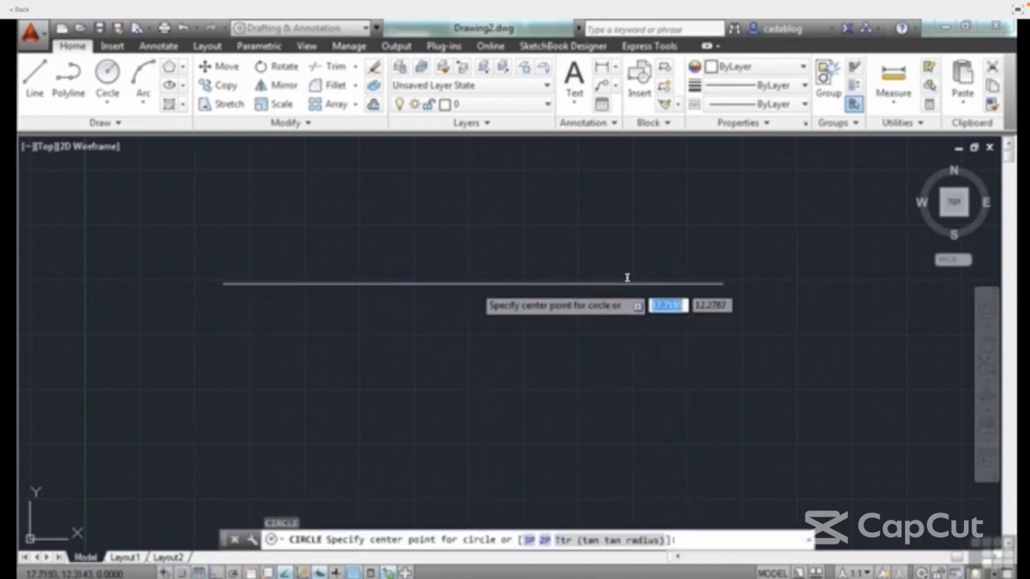
left_click(473, 283)
type("5")
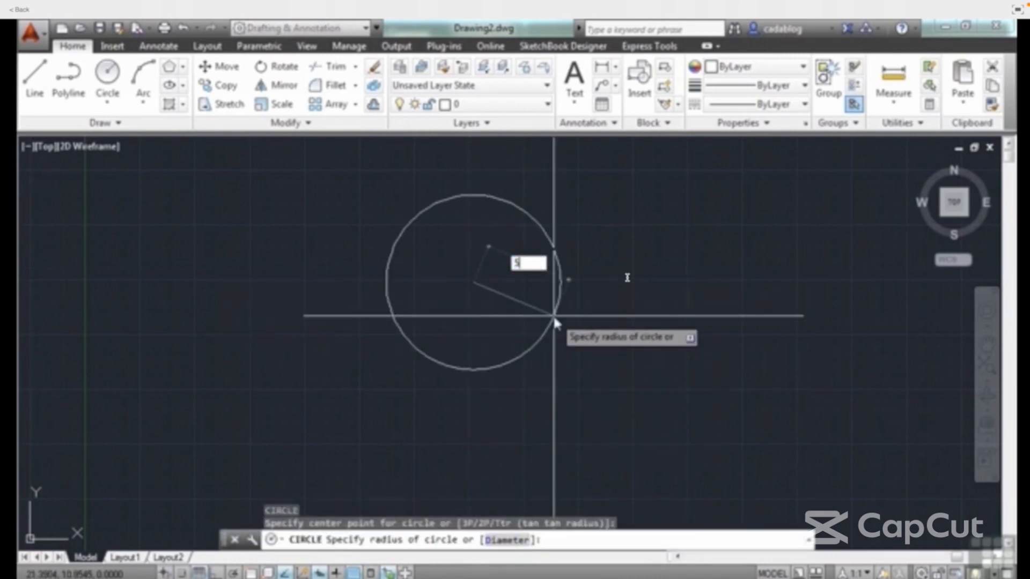
key("Return")
scroll(554, 325, "up", 1)
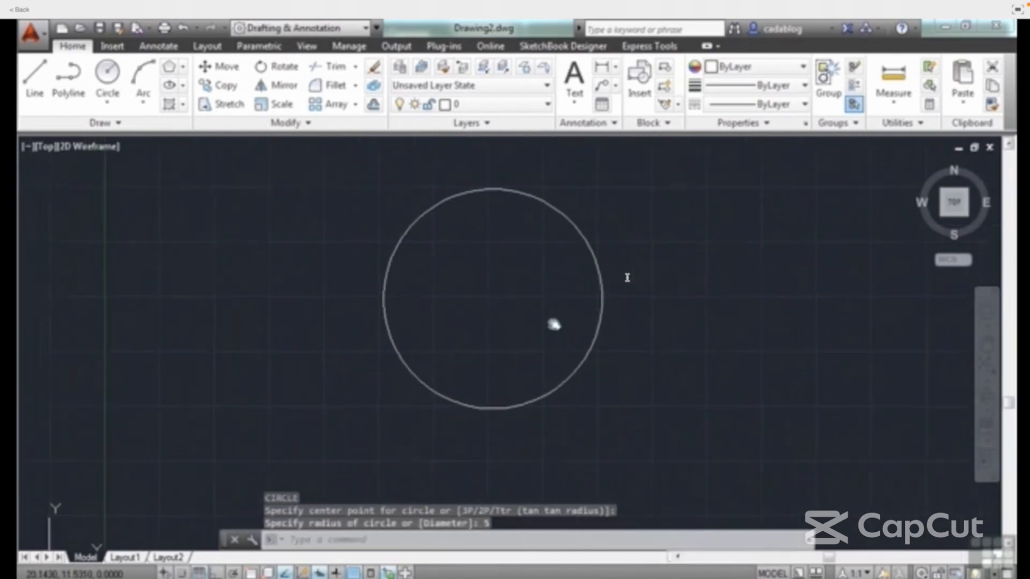
middle_click_drag(554, 325, 596, 338)
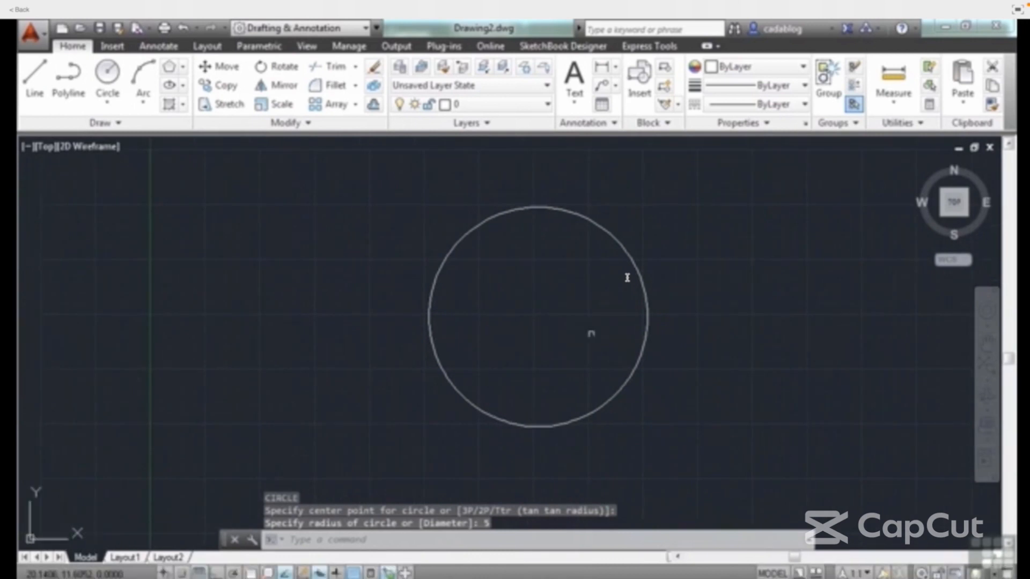
- Draw a 5-sided polygon inscribed in the circle, centred on its center, with one corner snapped by Nearest to the circle's upper-right edge
left_click(171, 66)
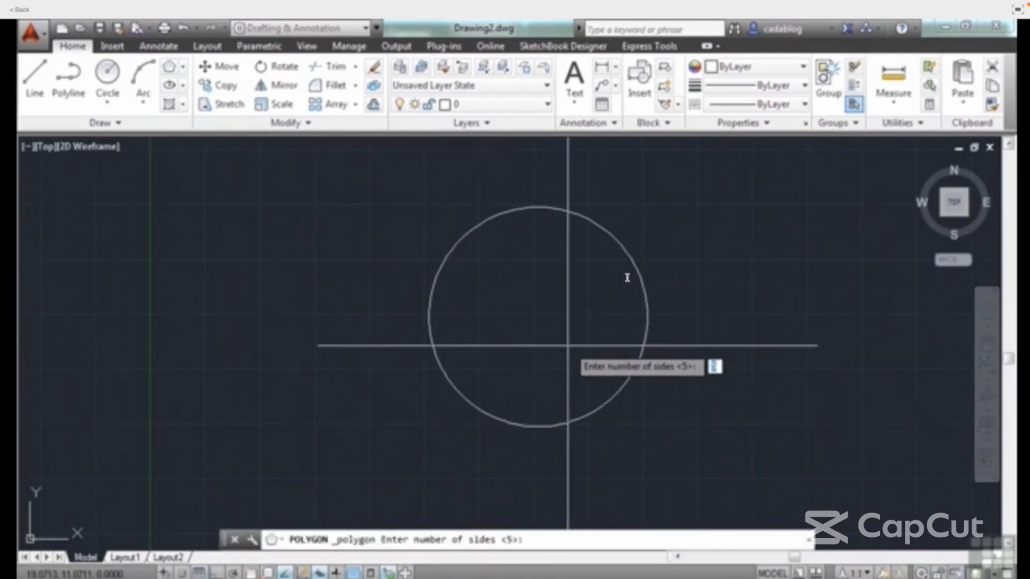
key("Return")
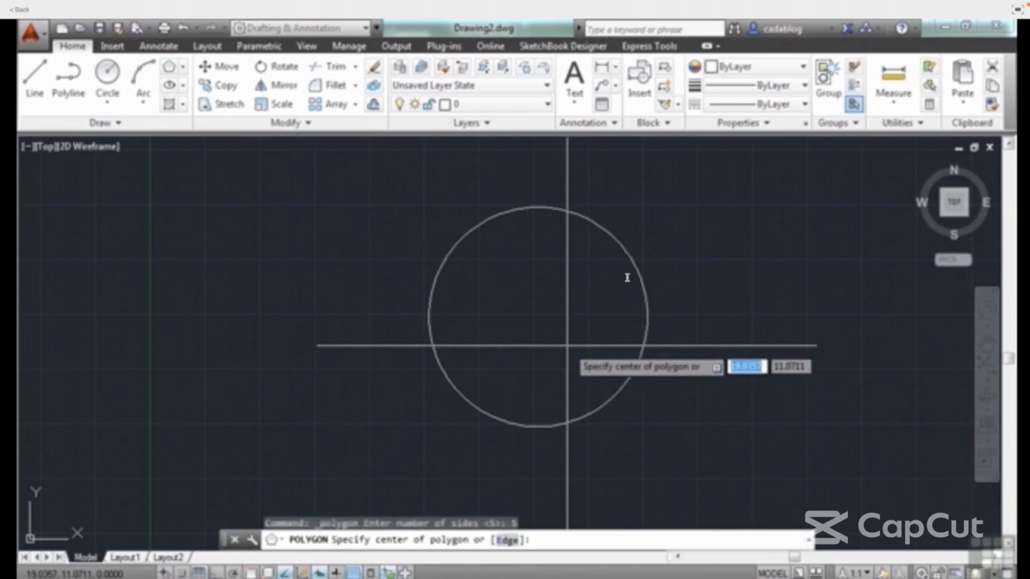
type("cen")
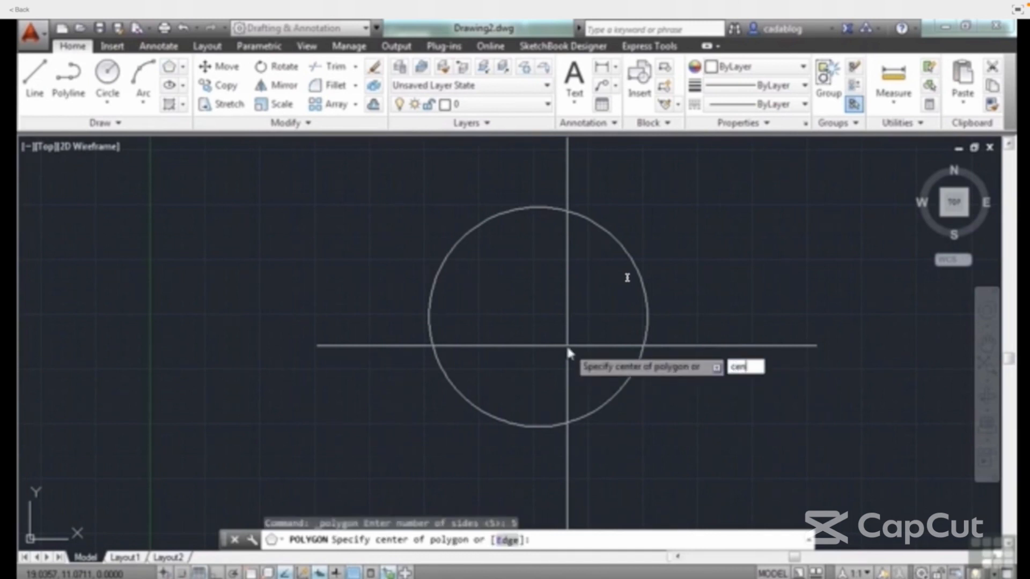
key("Return")
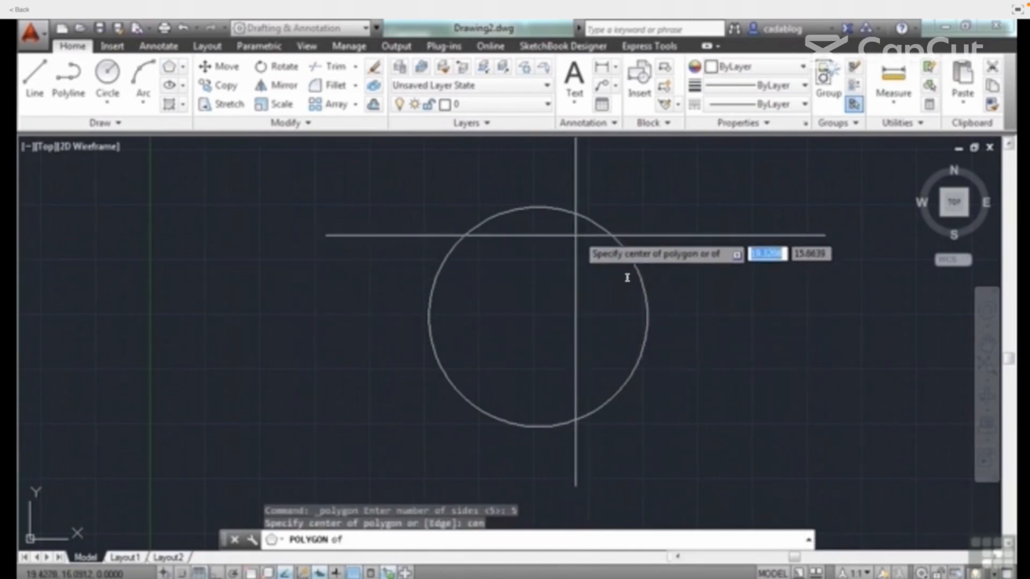
left_click(577, 220)
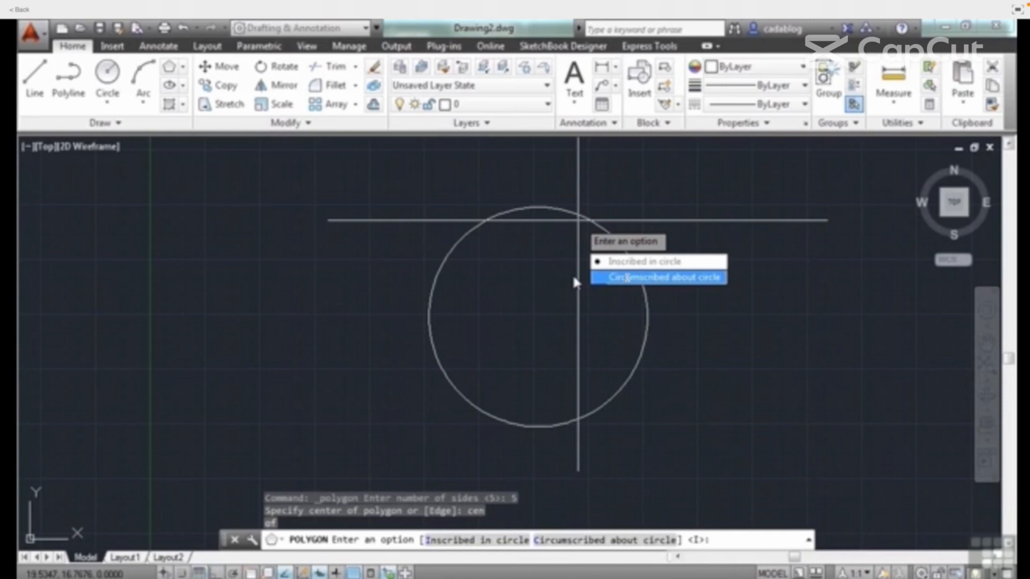
left_click(633, 264)
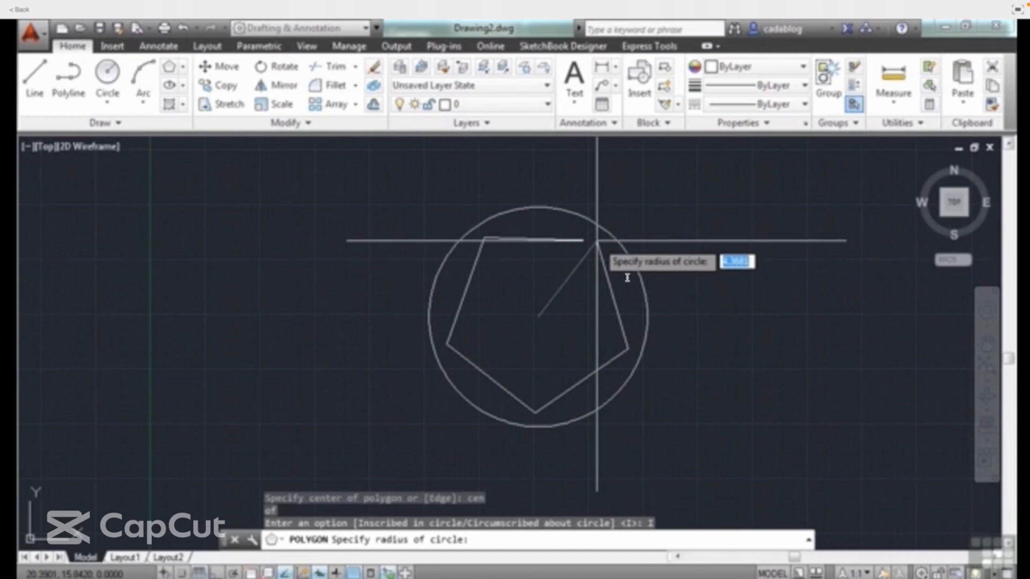
type("ne")
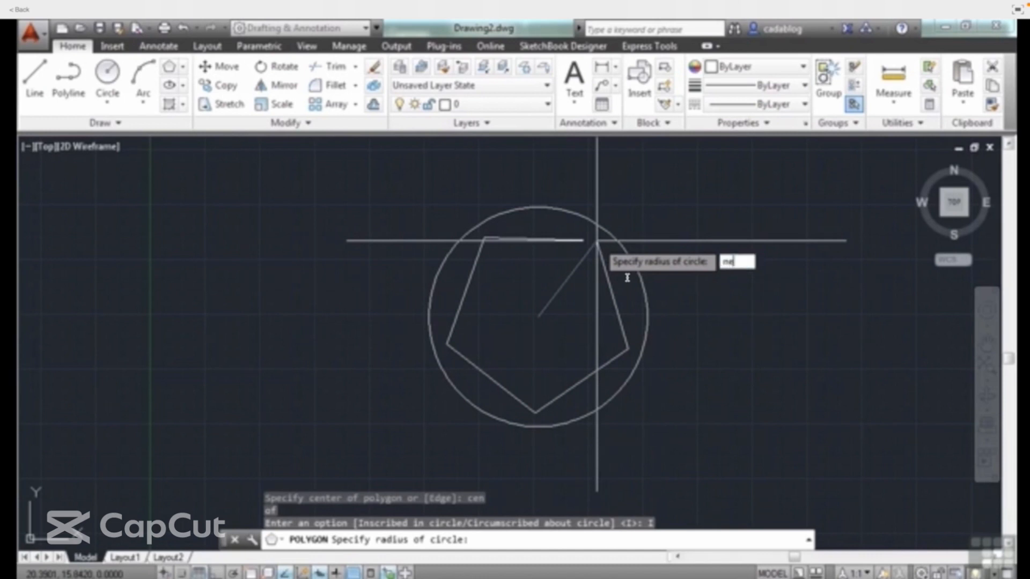
type("a")
key("Return")
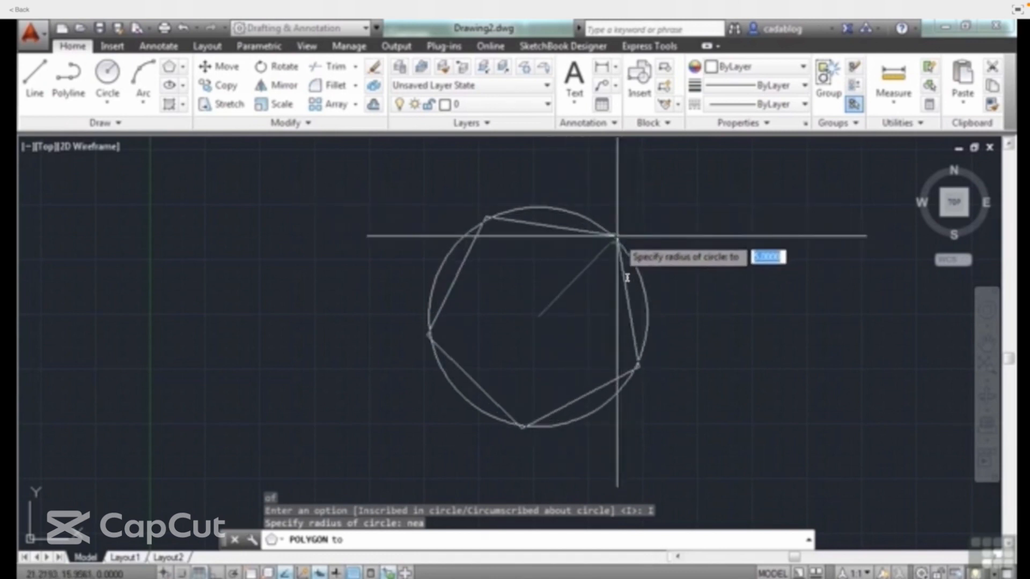
left_click(616, 239)
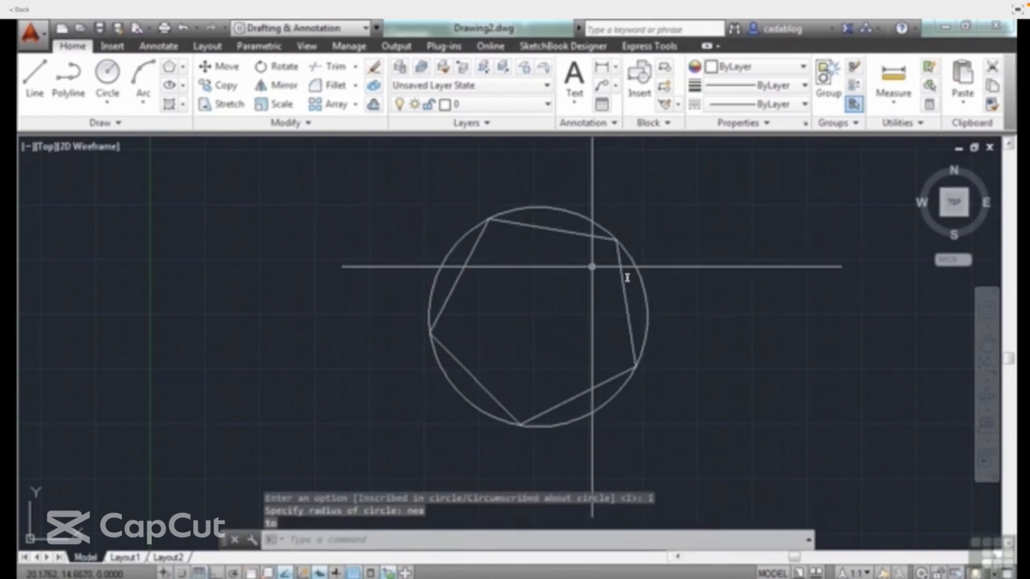
- Draw a 5-sided polygon circumscribed about the circle, centred on its center, with the radius snapped to the inner pentagon's upper-right endpoint
key("Return")
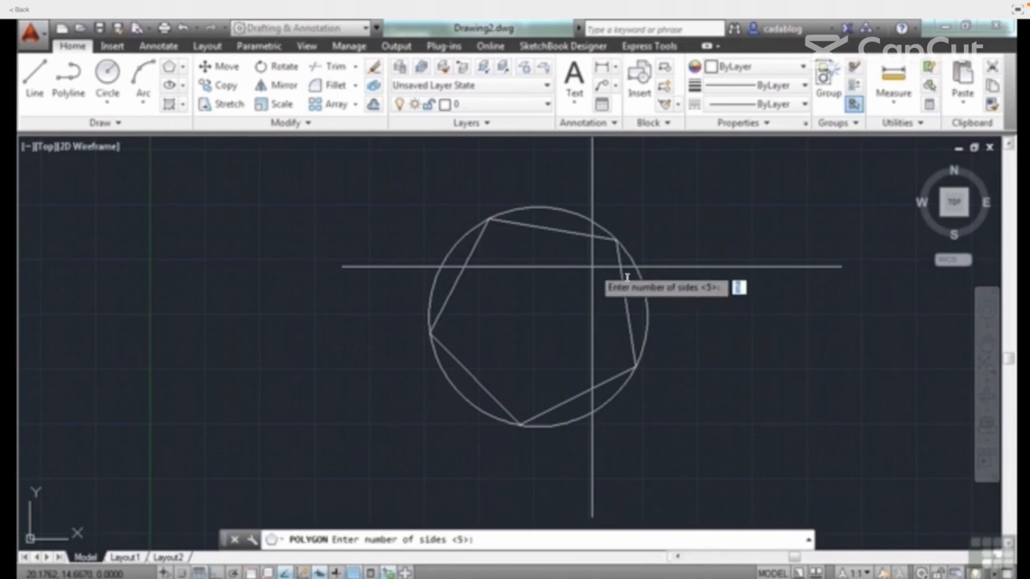
key("Return")
type("cen")
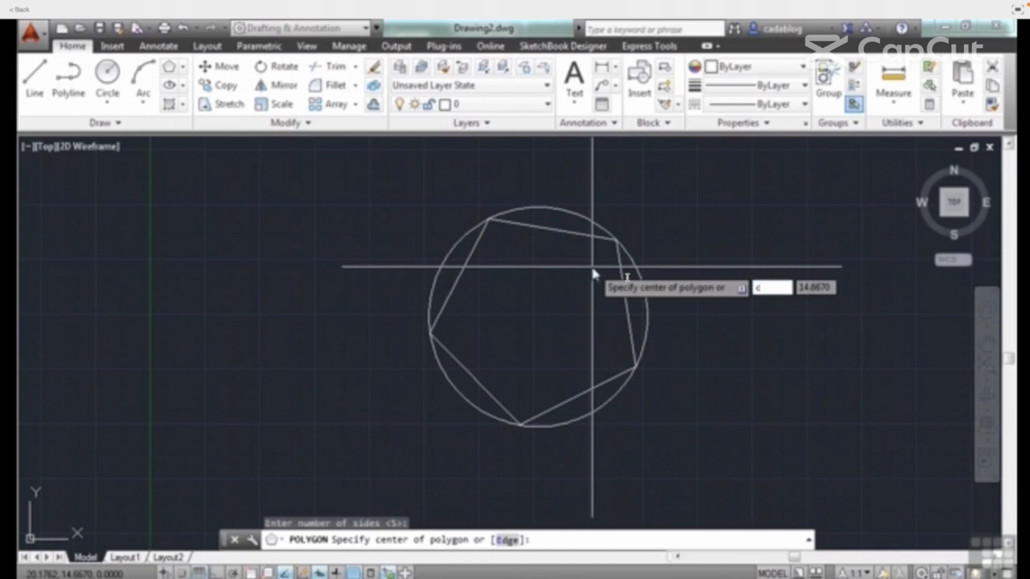
key("Return")
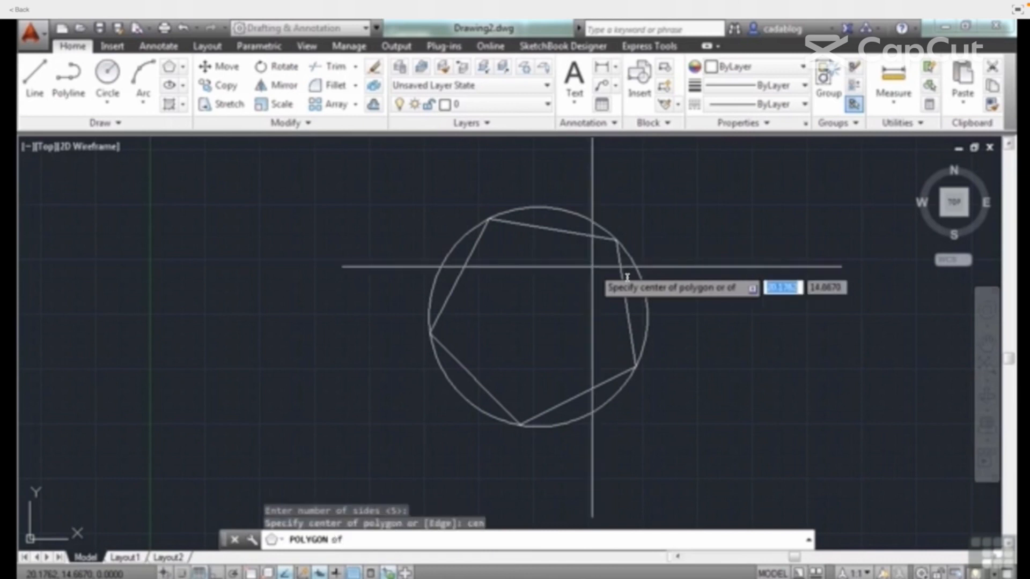
left_click(586, 218)
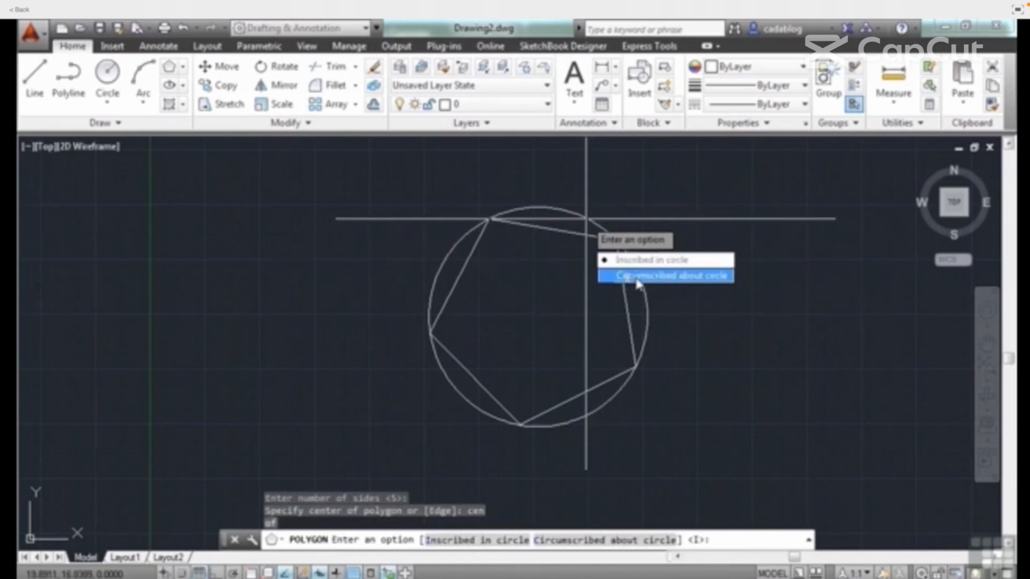
left_click(627, 277)
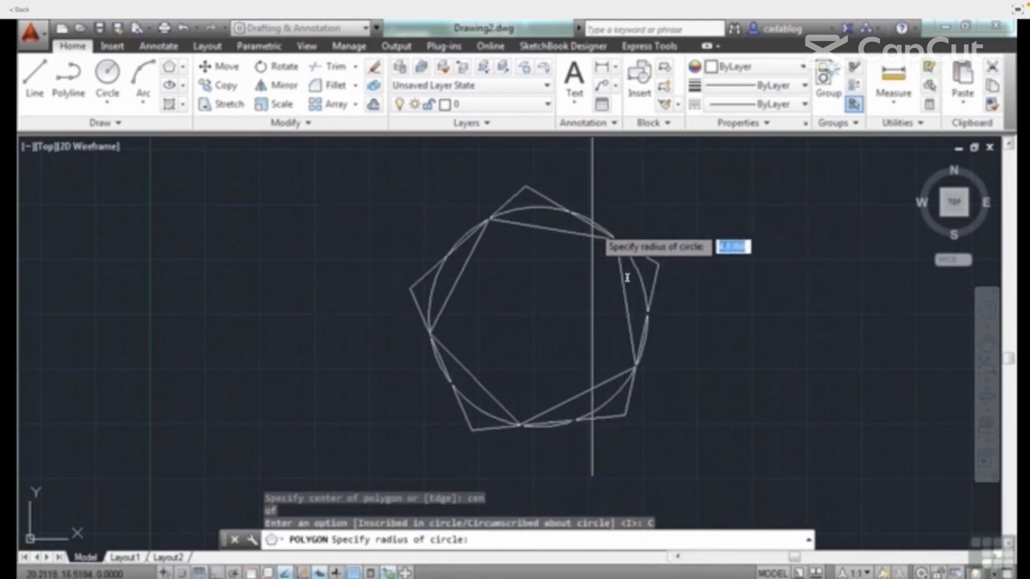
type("end")
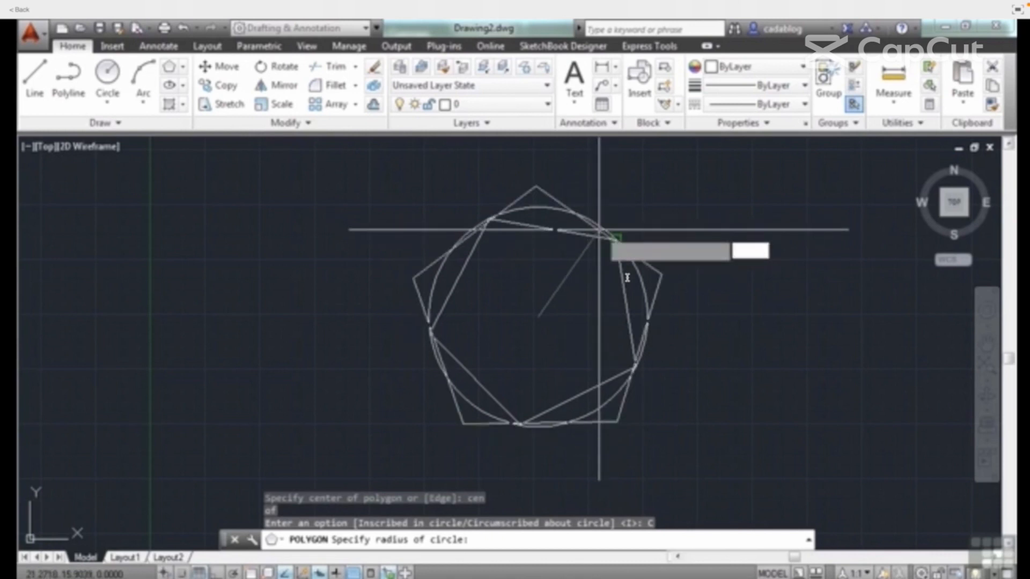
key("Return")
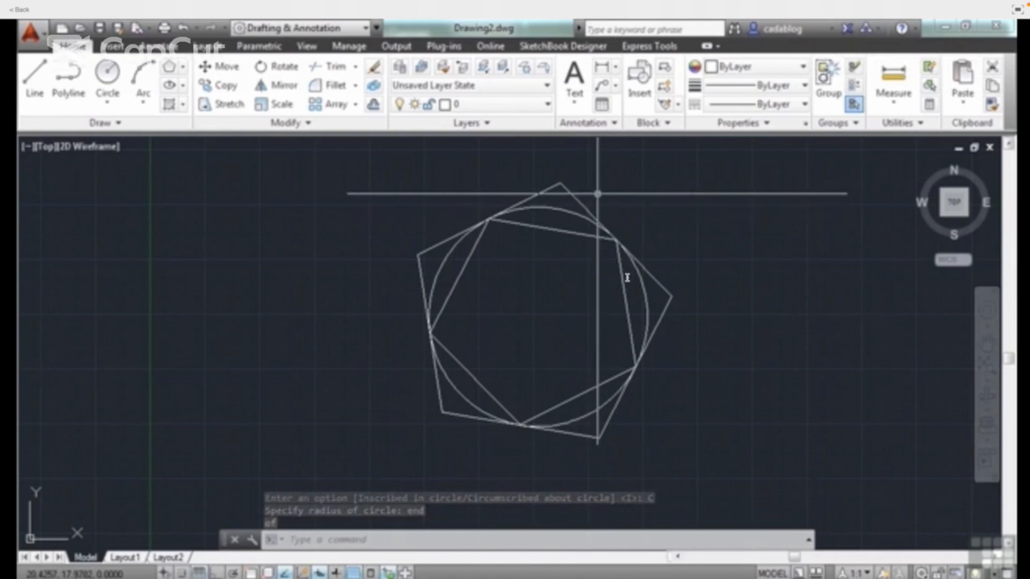
- Select the inner pentagon and, after clearing it, the outer one to compare where their grips lie on the circle
left_click(580, 235)
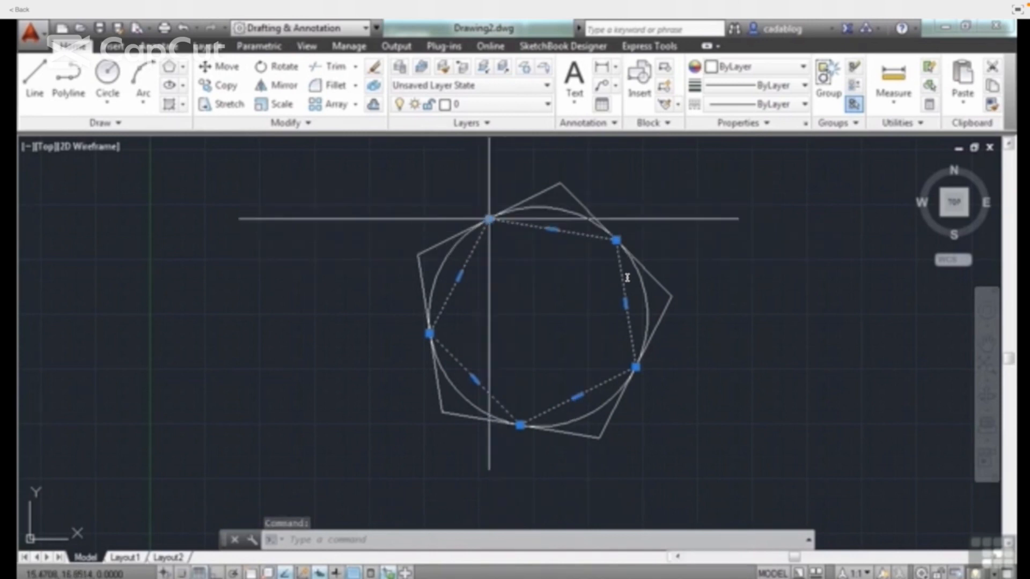
mouse_move(489, 219)
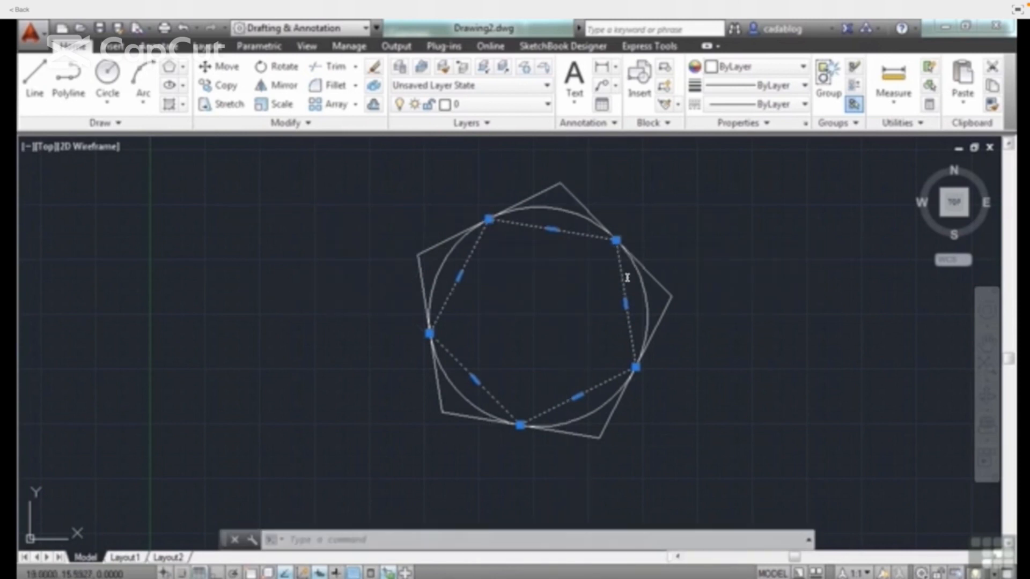
key("Escape")
left_click(570, 199)
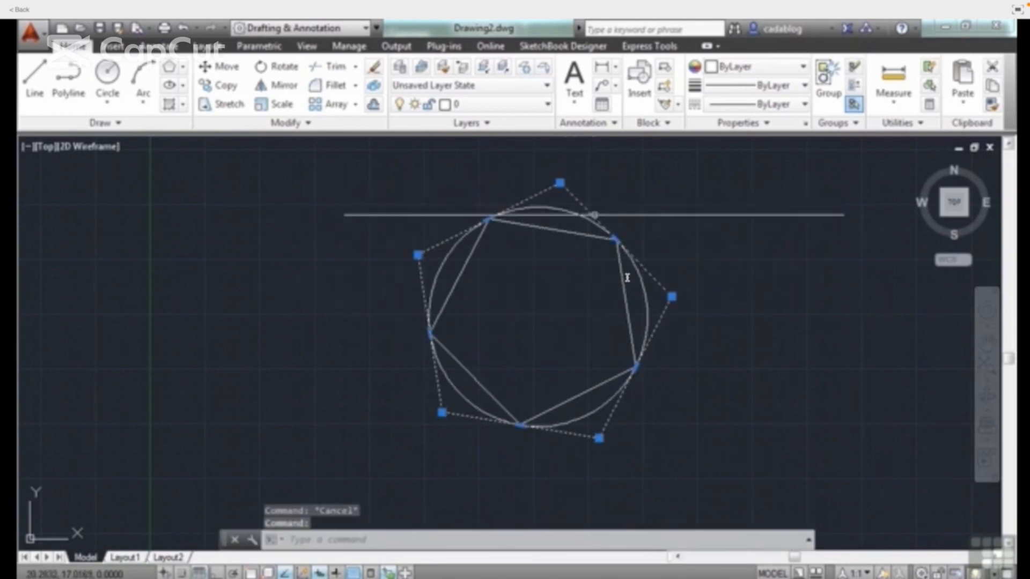
mouse_move(616, 240)
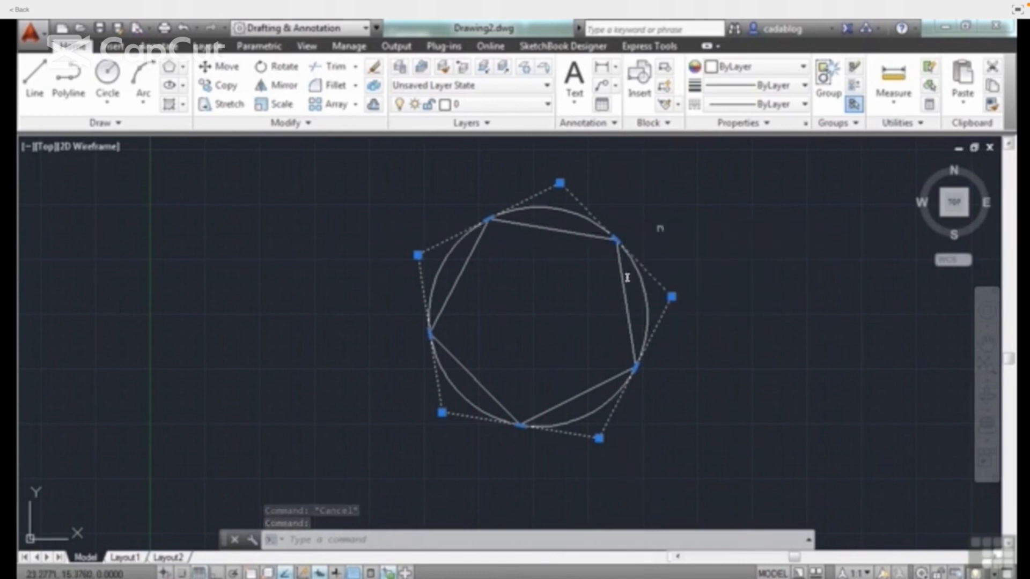
- Draw a 5-sided polygon by its edge in the empty area west of the circle, with an edge 5 units long at 90 degrees
key("Escape")
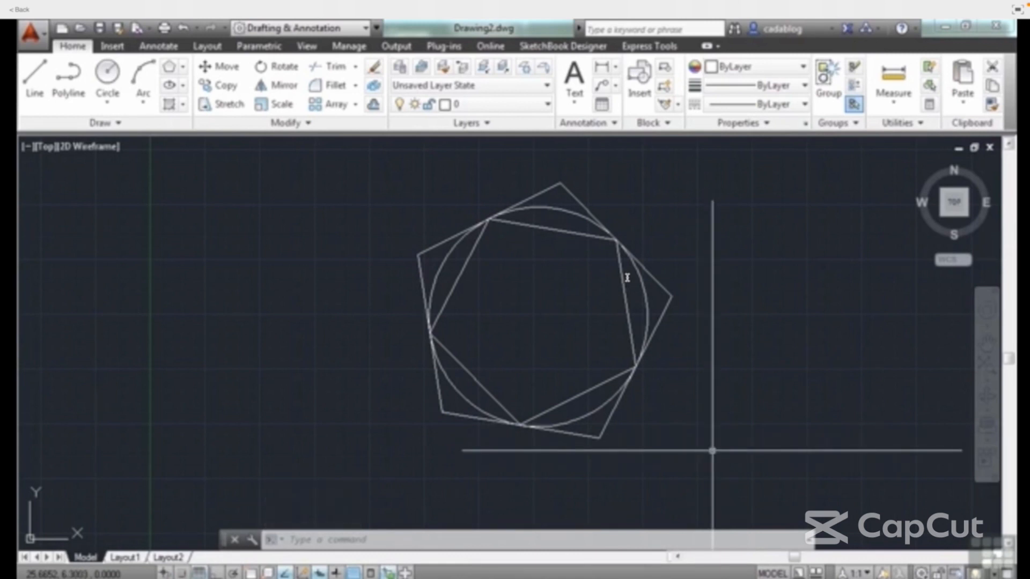
type("polygon")
key("Return")
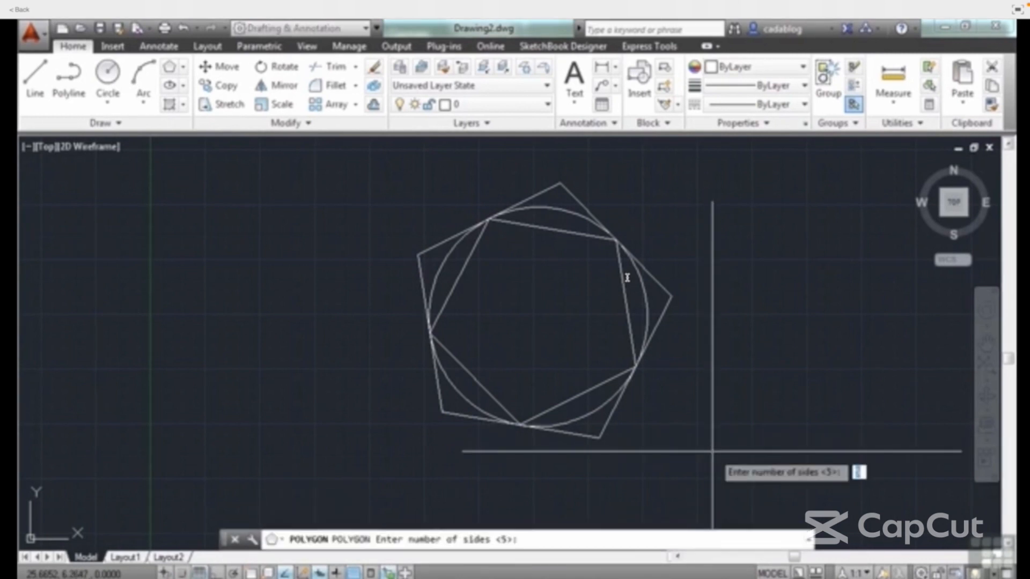
key("Return")
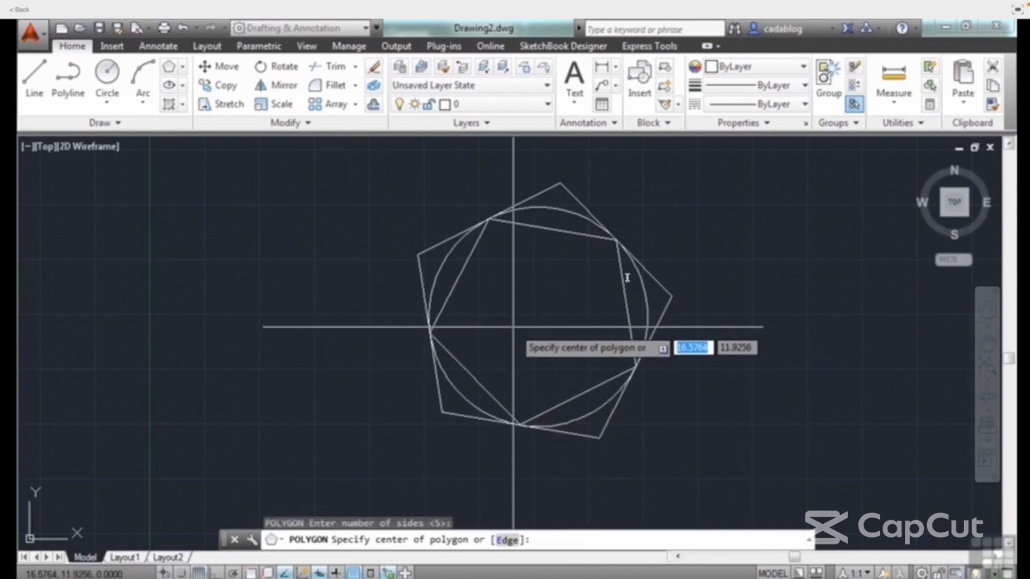
left_click(507, 540)
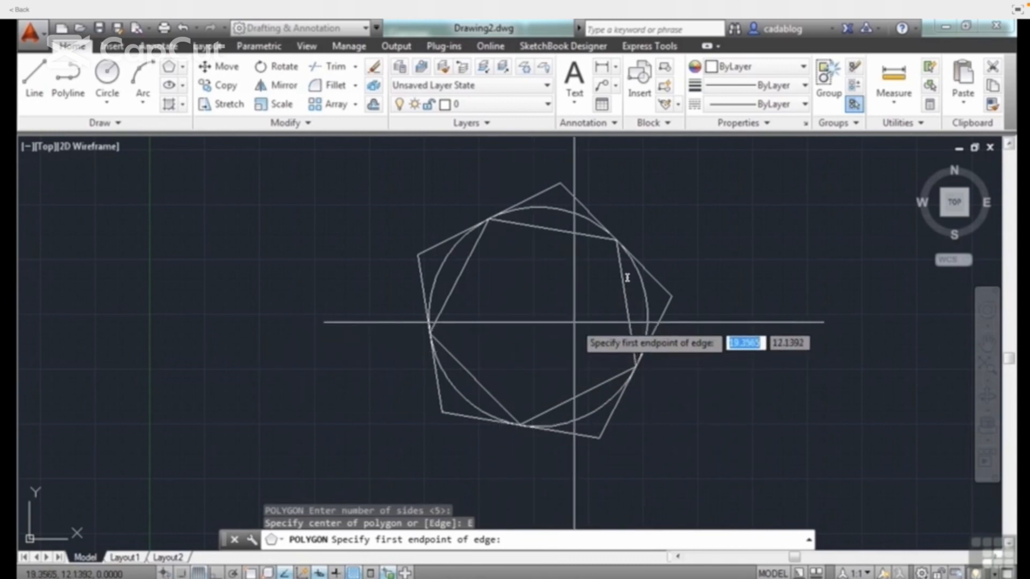
left_click(299, 338)
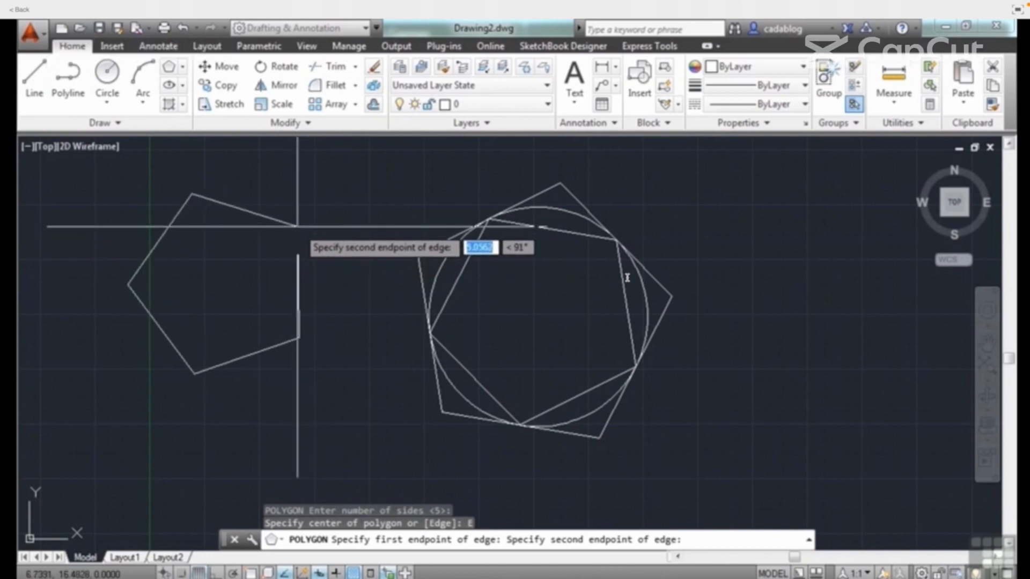
type("5")
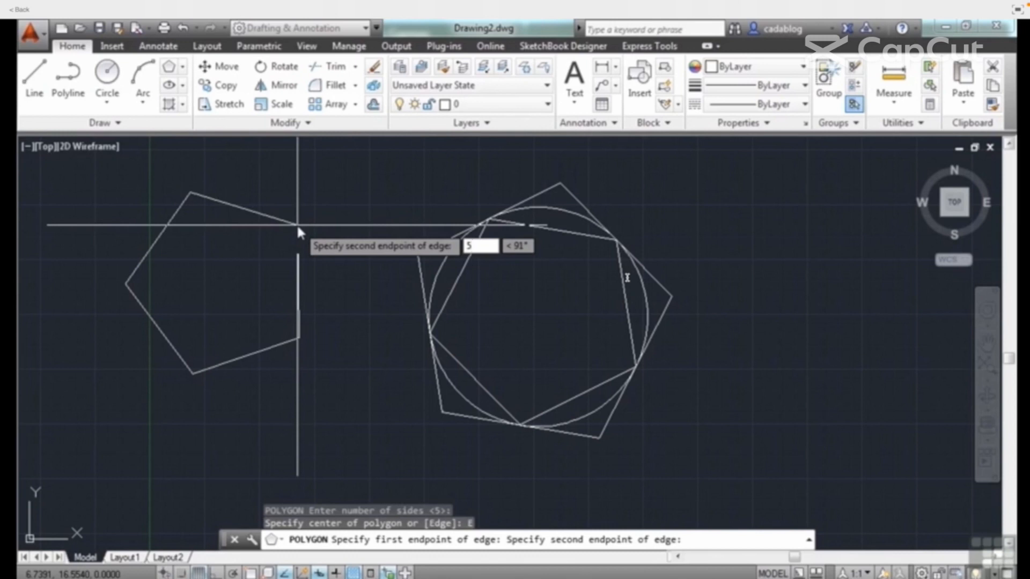
key("Tab")
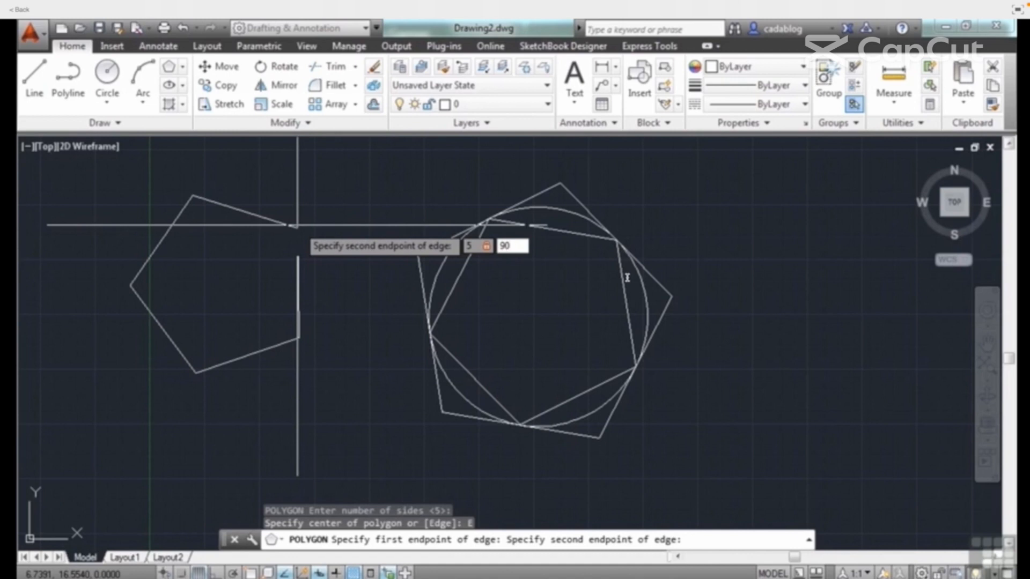
type("90")
key("Return")
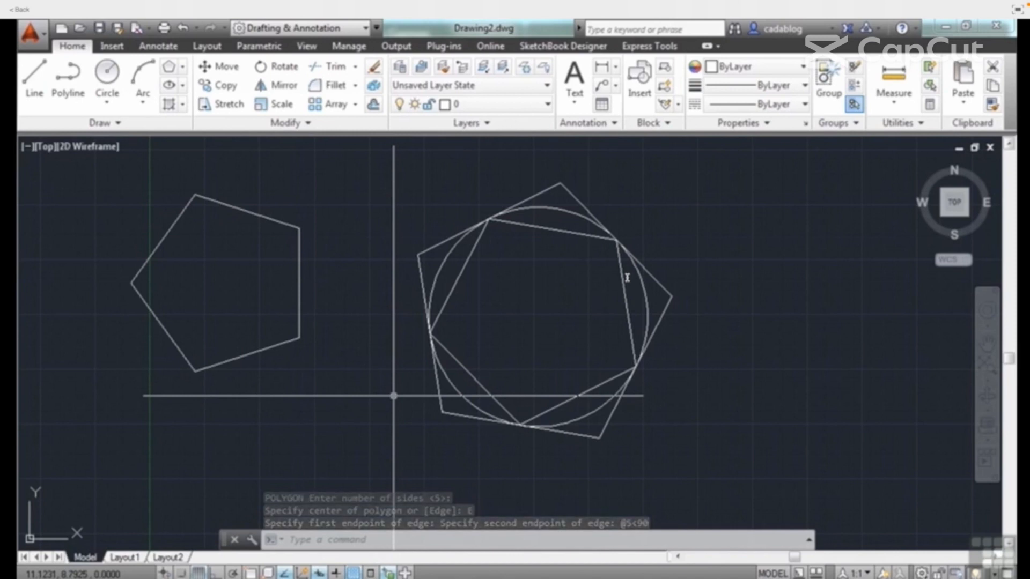
- Draw an 8-sided polygon by center, inscribed in circle, in the empty area east of the pentagons, with Ortho on so its radius runs horizontally
type("POL")
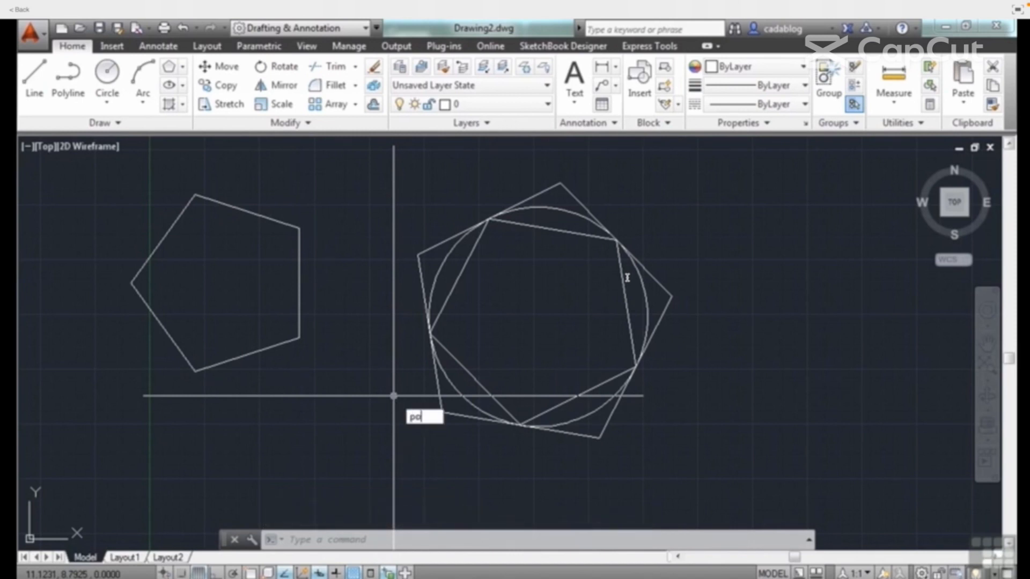
key("Return")
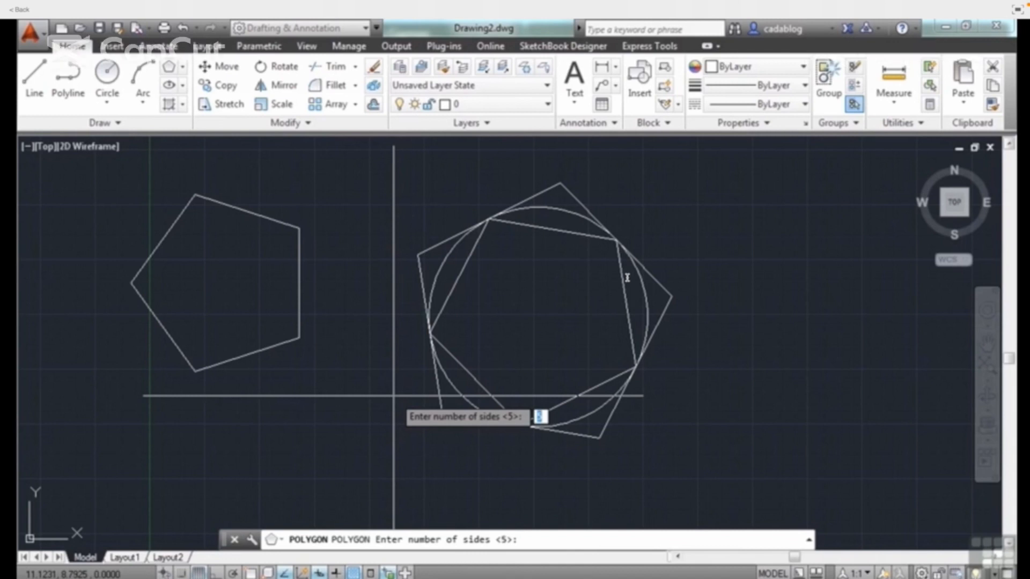
key("Return")
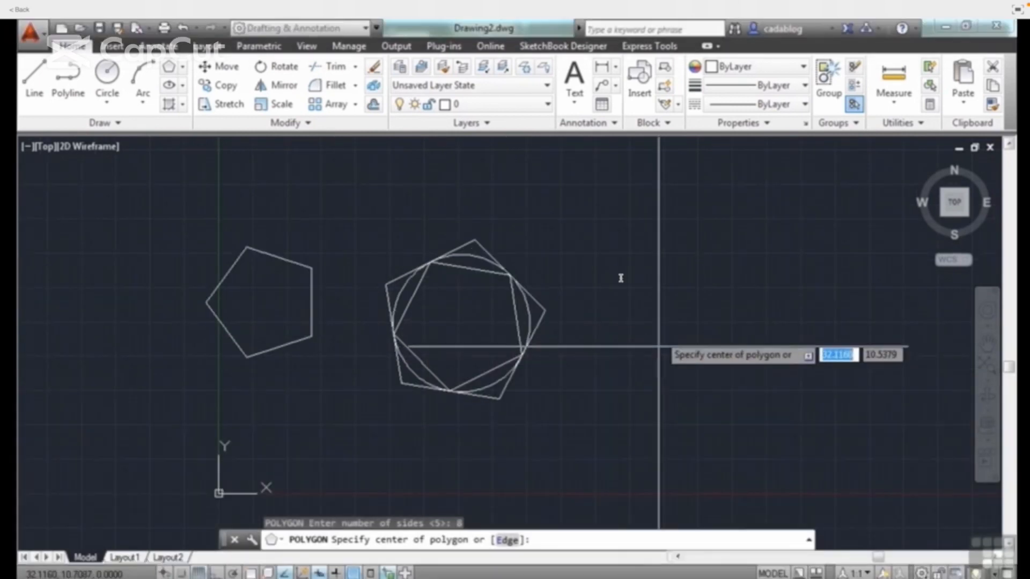
left_click(644, 305)
left_click(678, 346)
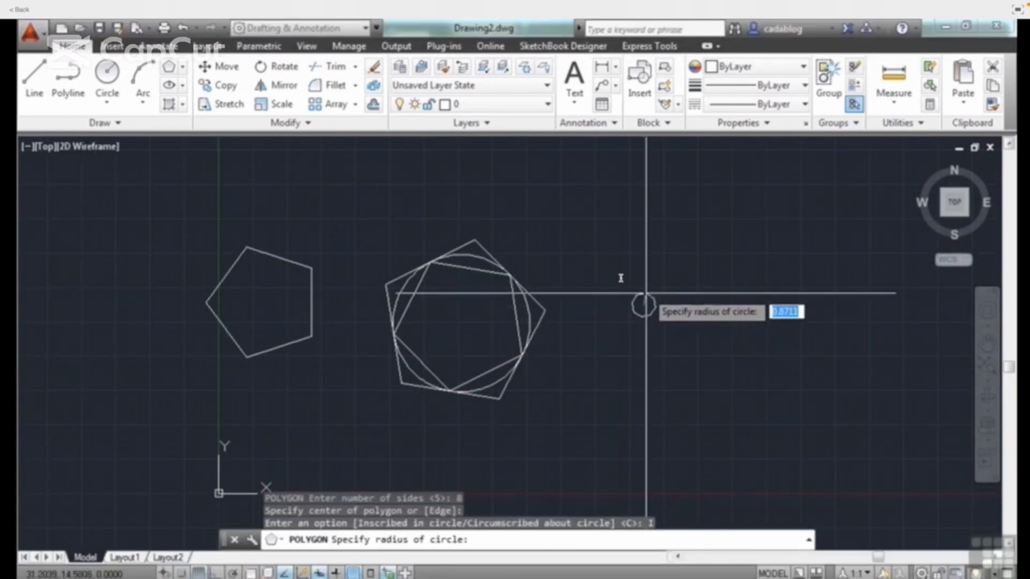
scroll(679, 268, "up", 2)
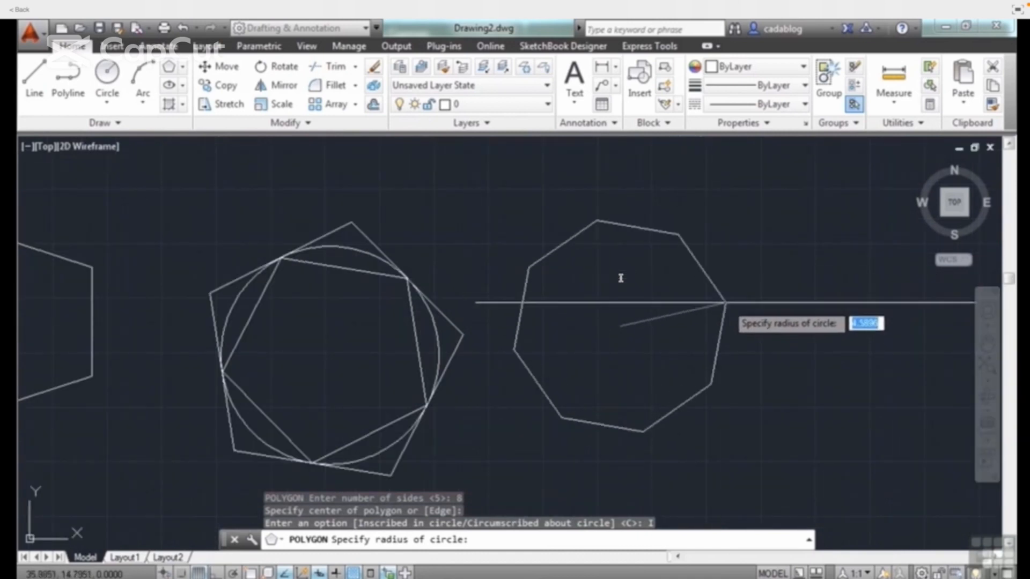
key("F8")
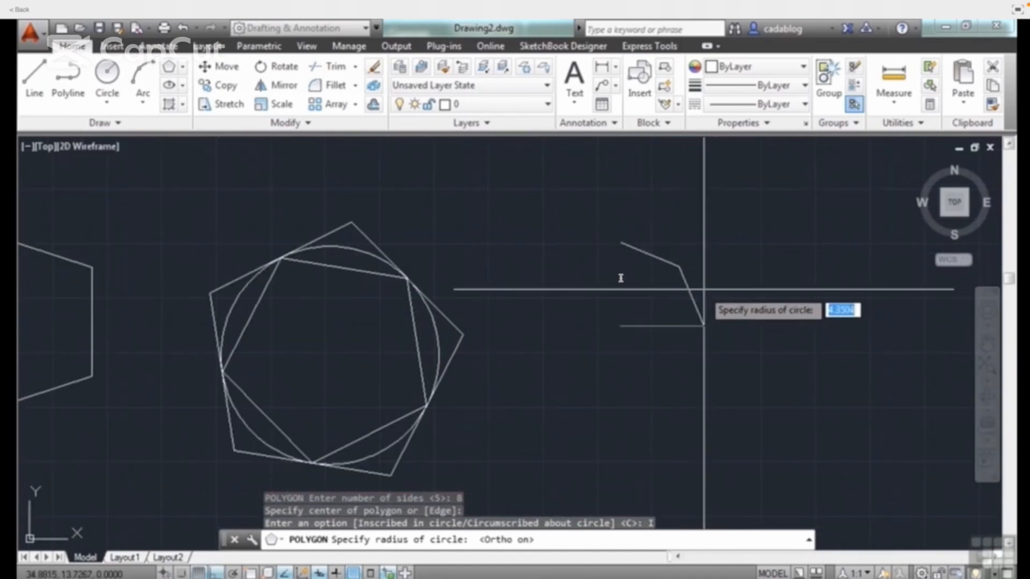
left_click(718, 317)
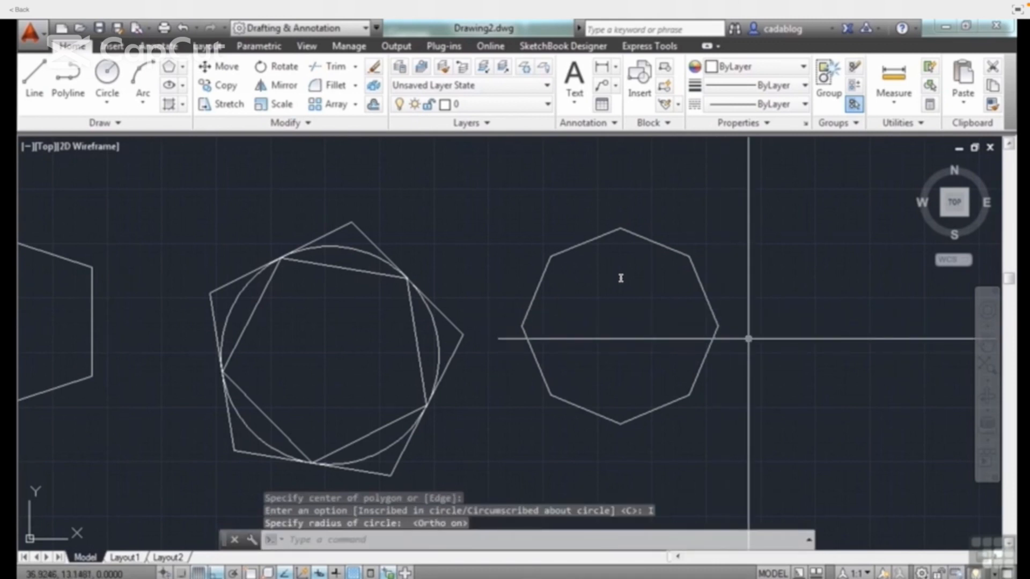
- Stretch the upper-right corner grip of the separate pentagon horizontally inward by about 4 units
scroll(751, 395, "down", 2)
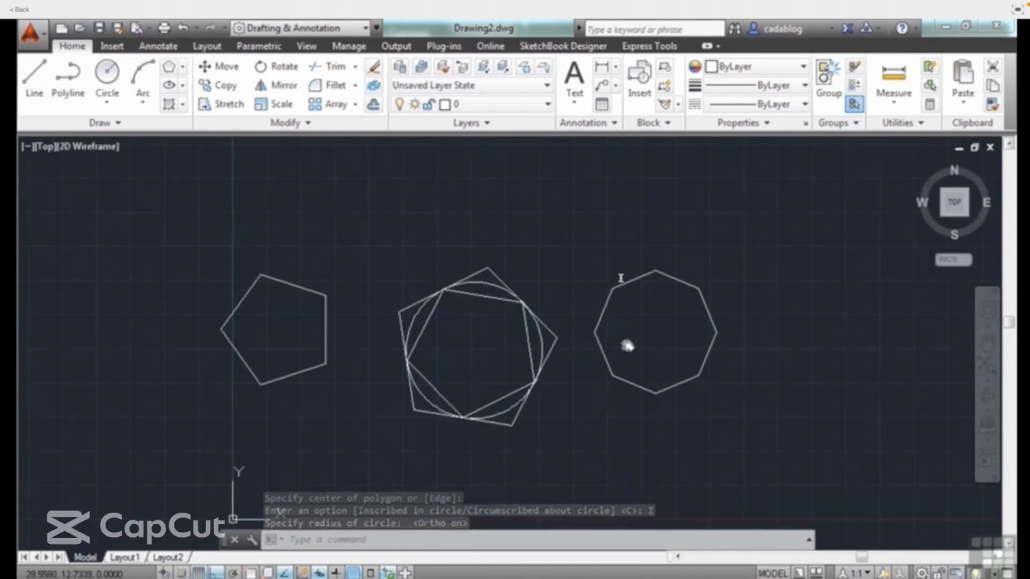
middle_click_drag(566, 338, 615, 336)
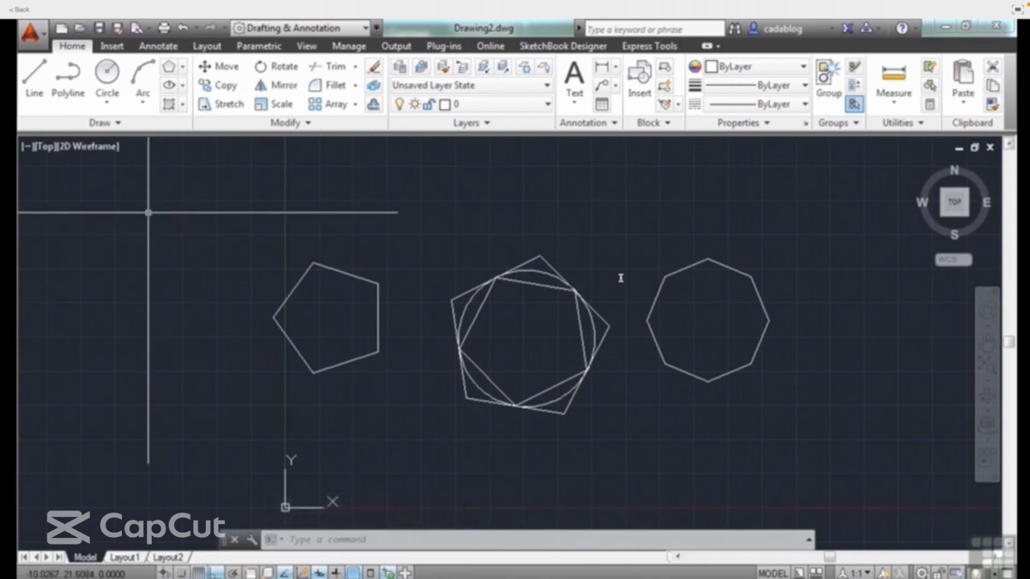
left_click(353, 267)
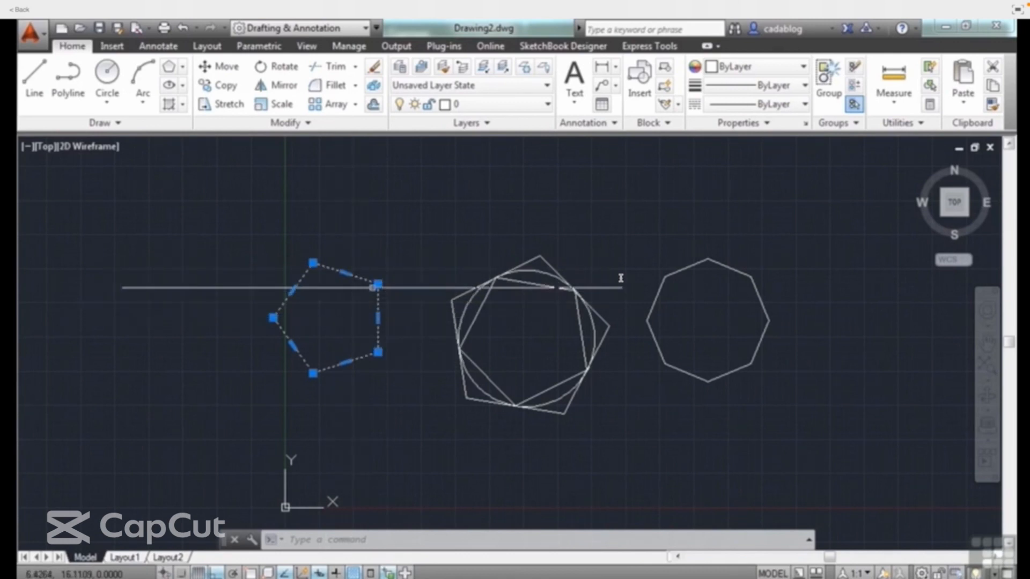
left_click(377, 283)
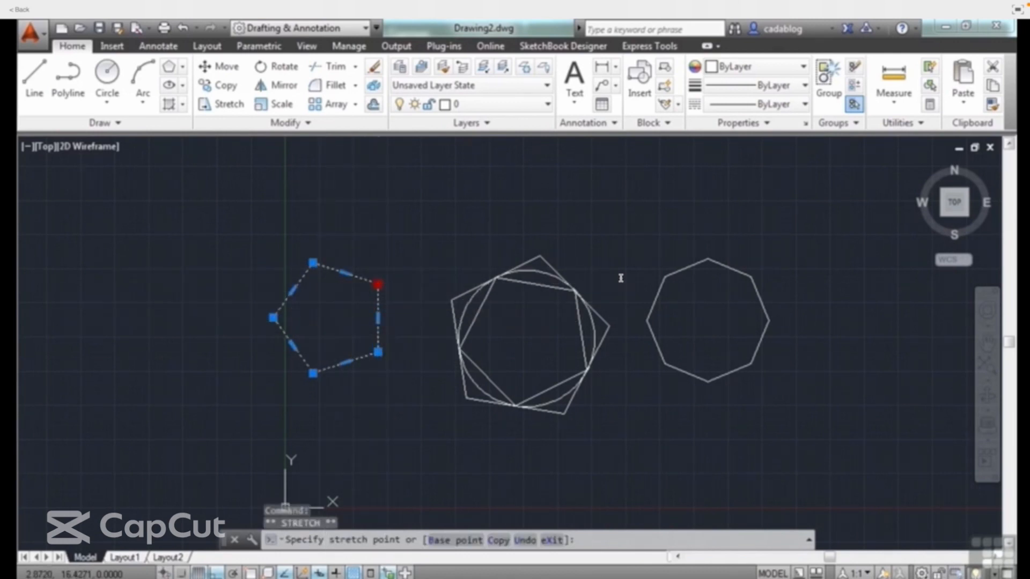
left_click(323, 323)
key("Escape")
- Stretch the same corner of the reshaped pentagon straight down by about 2.9 units so its outline turns concave, and clear the selection
scroll(293, 290, "up", 2)
scroll(301, 289, "up", 2)
left_click(289, 290)
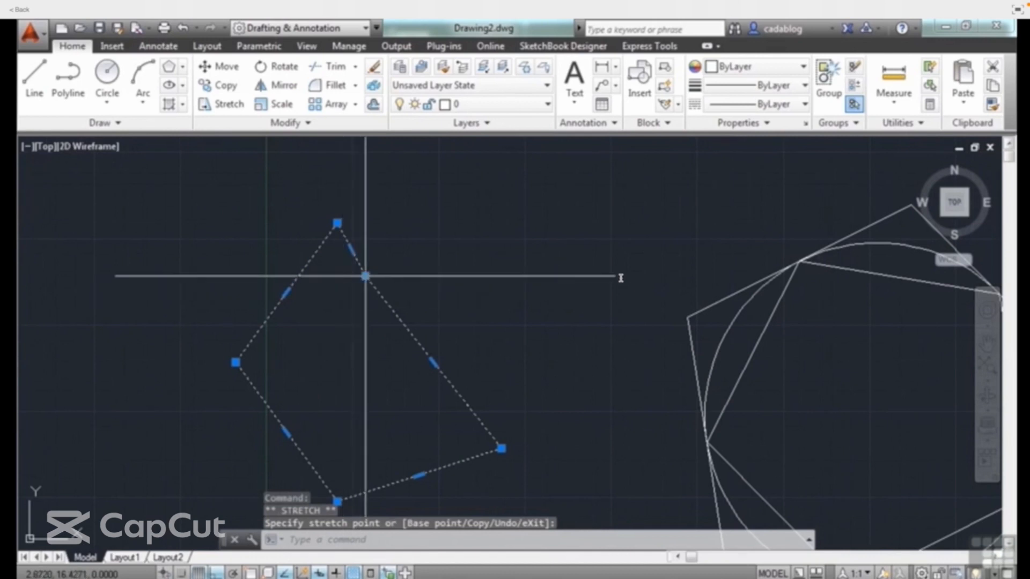
left_click(365, 276)
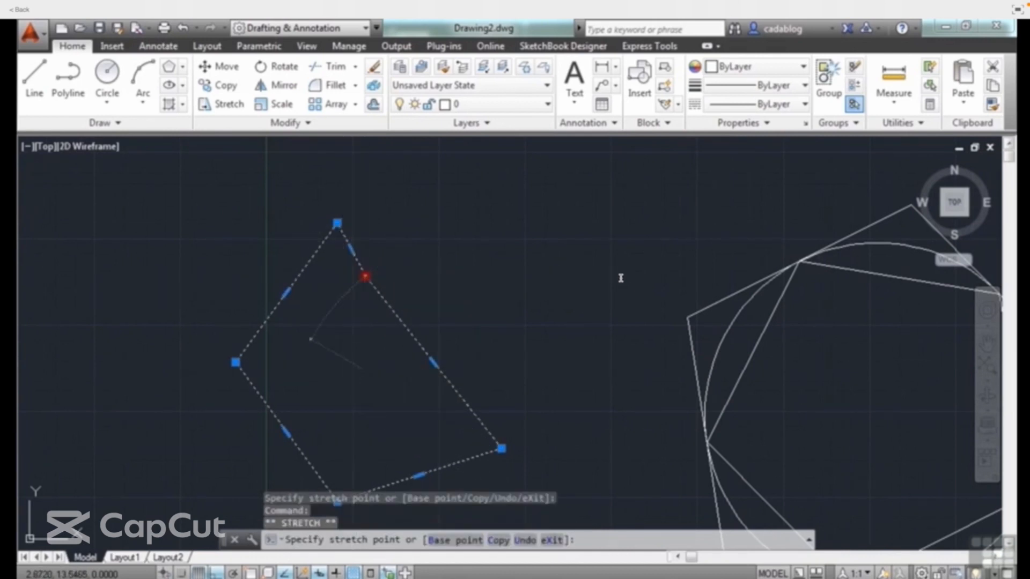
left_click(365, 375)
key("Escape")
scroll(452, 286, "down", 2)
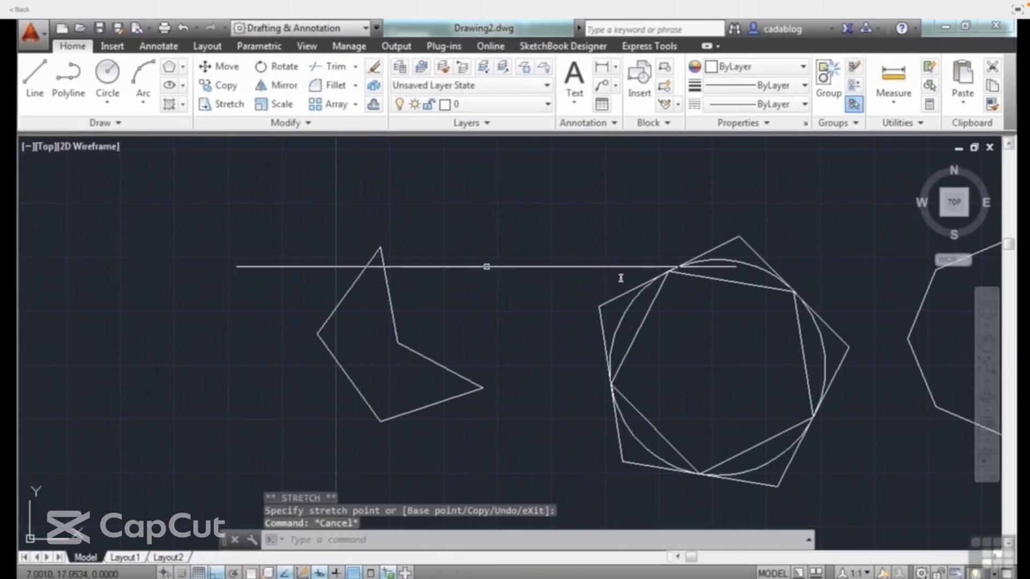
scroll(486, 267, "down", 2)
middle_click_drag(545, 239, 476, 246)
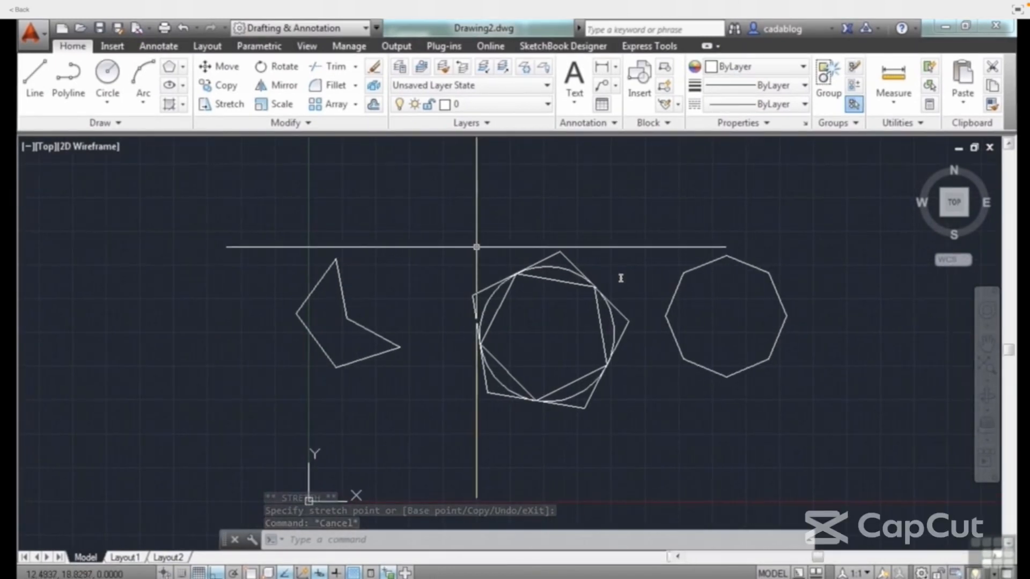